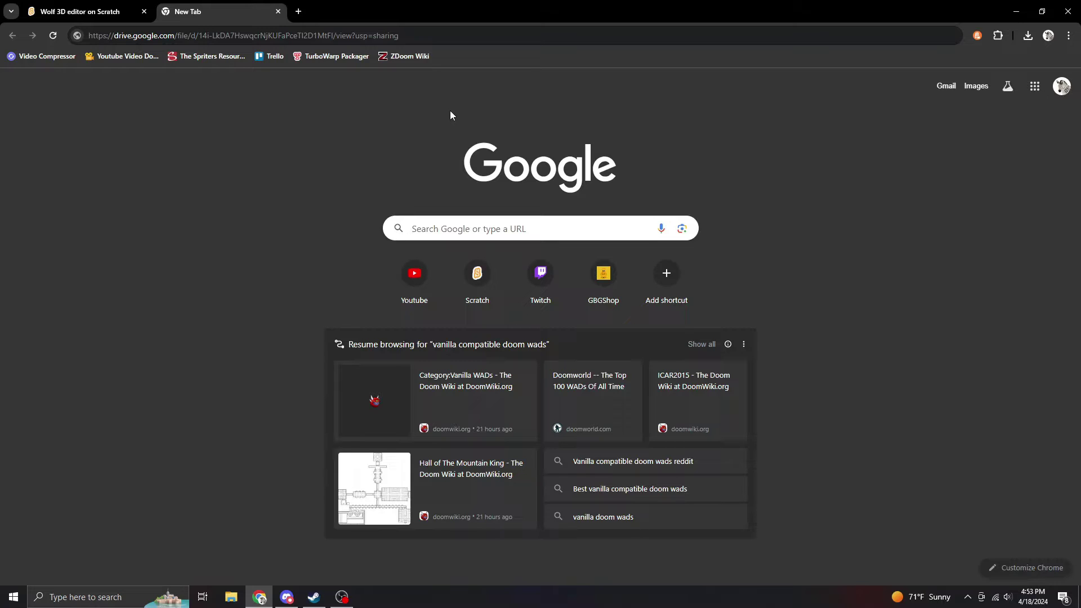
- Open the Google Drive share link for Wolf 3D editor.sb3
{"action": "left_click", "coordinate": [415, 34]}
{"action": "left_click", "coordinate": [415, 34]}
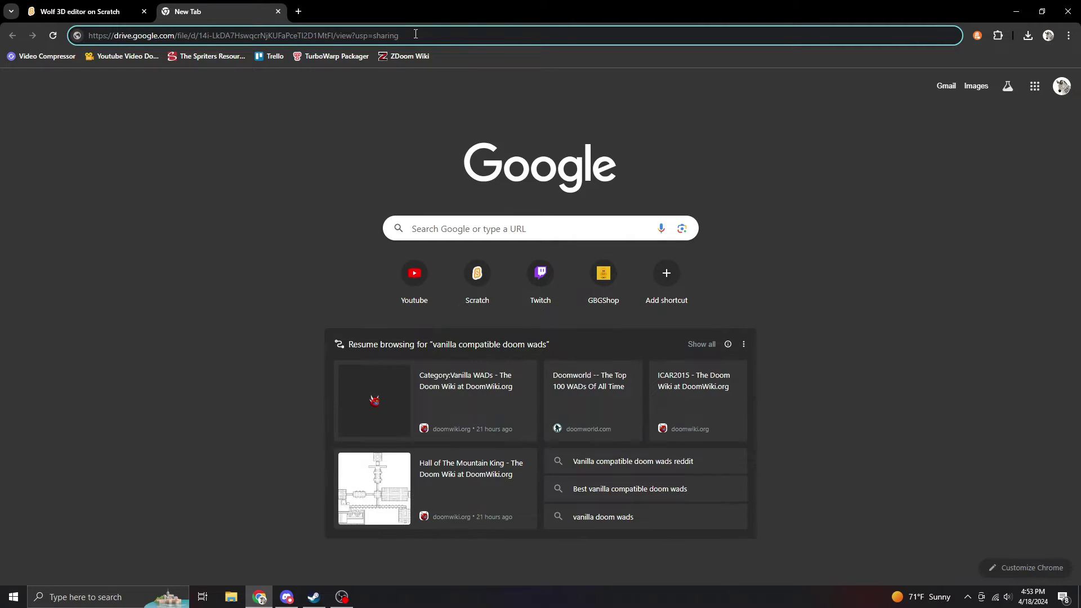
{"action": "key", "text": "Return"}
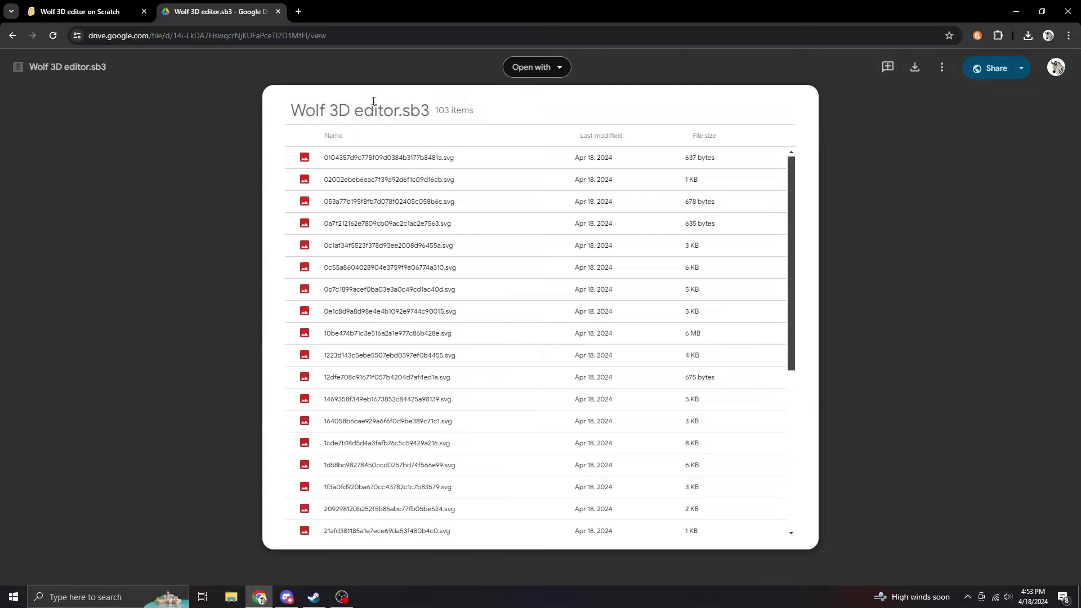
- Switch to the Scratch editor and create a new project
{"action": "left_click", "coordinate": [110, 12]}
{"action": "left_click", "coordinate": [148, 62]}
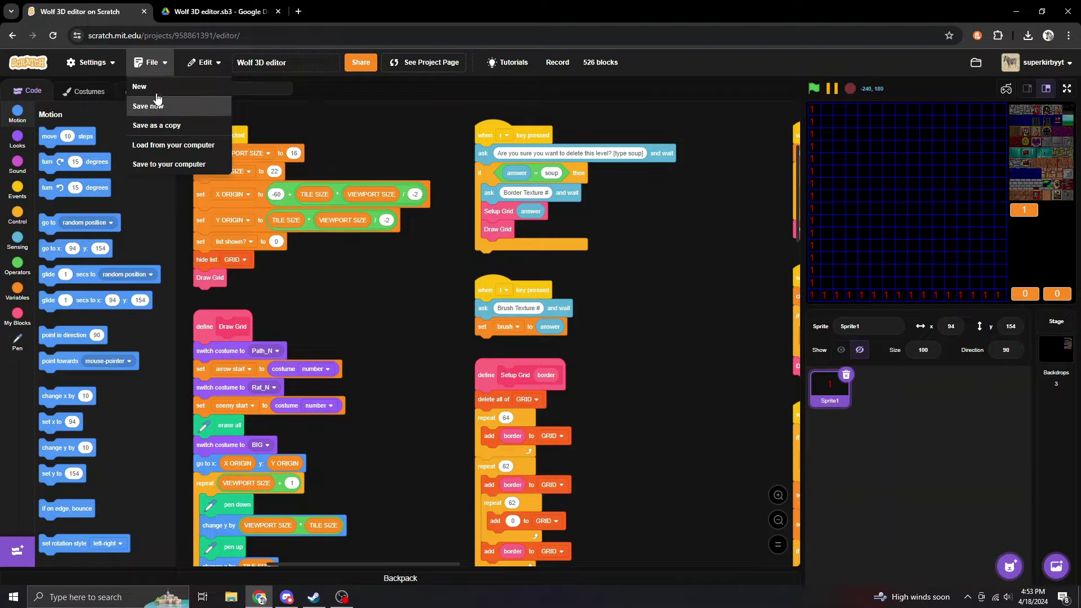
{"action": "left_click", "coordinate": [157, 91]}
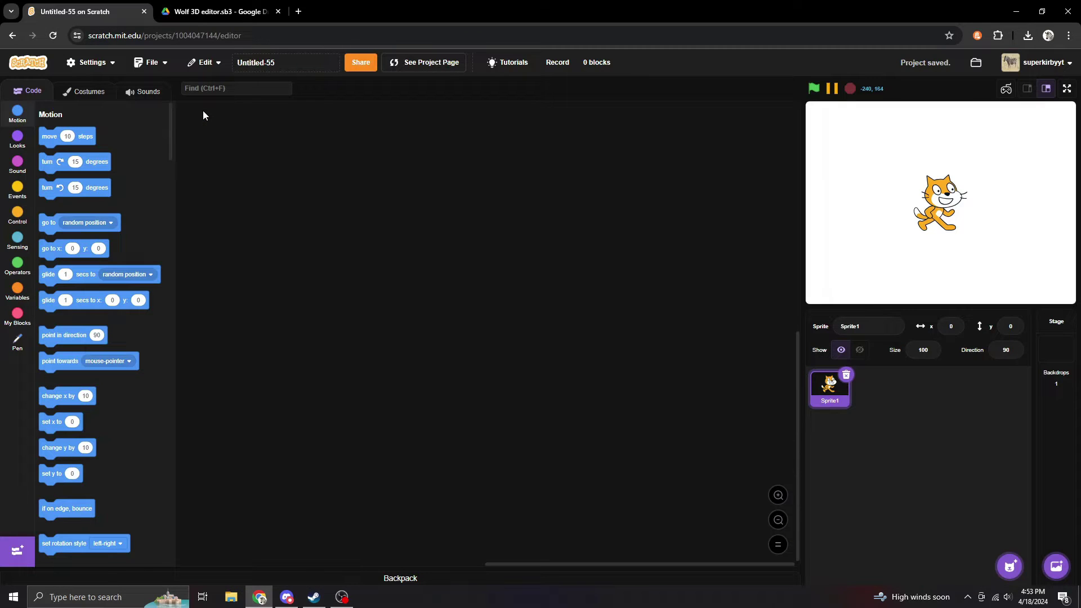
- Load the Wolf 3D editor project from the computer, replacing the empty project's contents, and run it full screen
{"action": "left_click", "coordinate": [170, 73]}
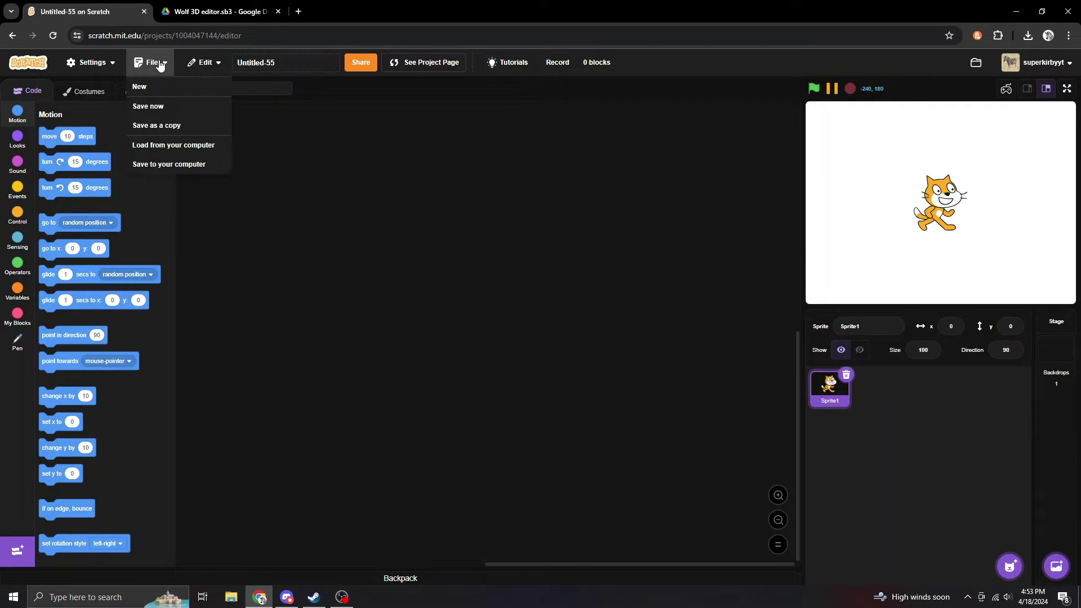
{"action": "left_click", "coordinate": [159, 145]}
{"action": "double_click", "coordinate": [145, 97]}
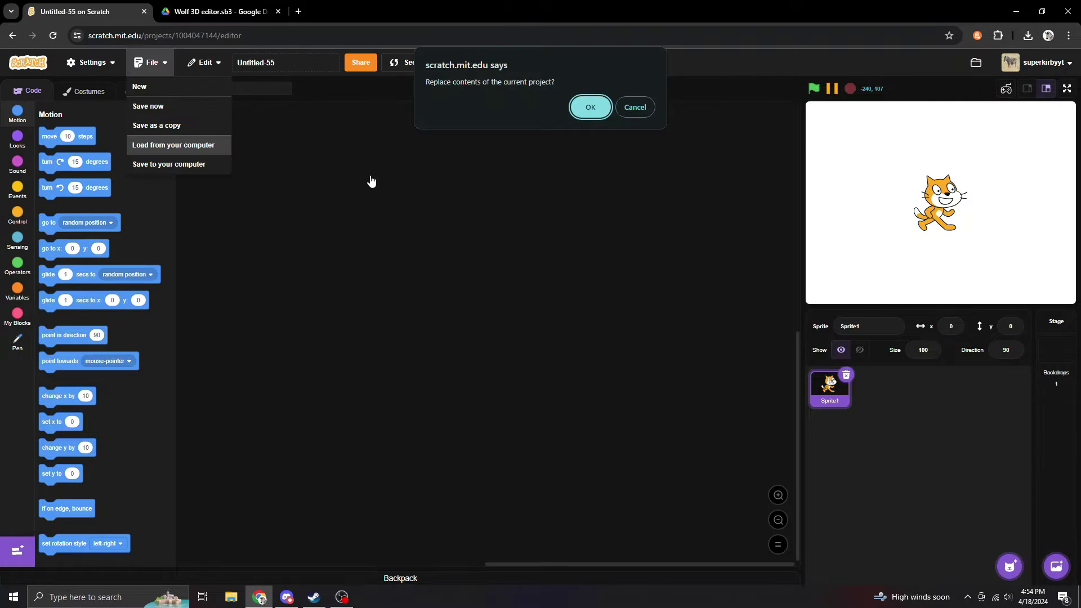
{"action": "left_click", "coordinate": [593, 107]}
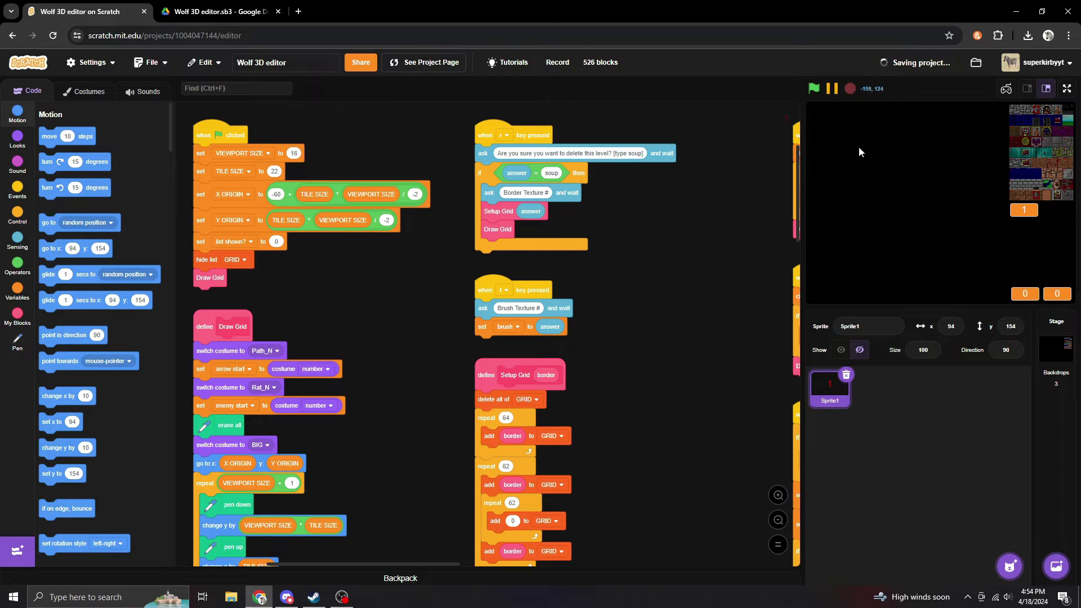
{"action": "left_click", "coordinate": [1067, 89]}
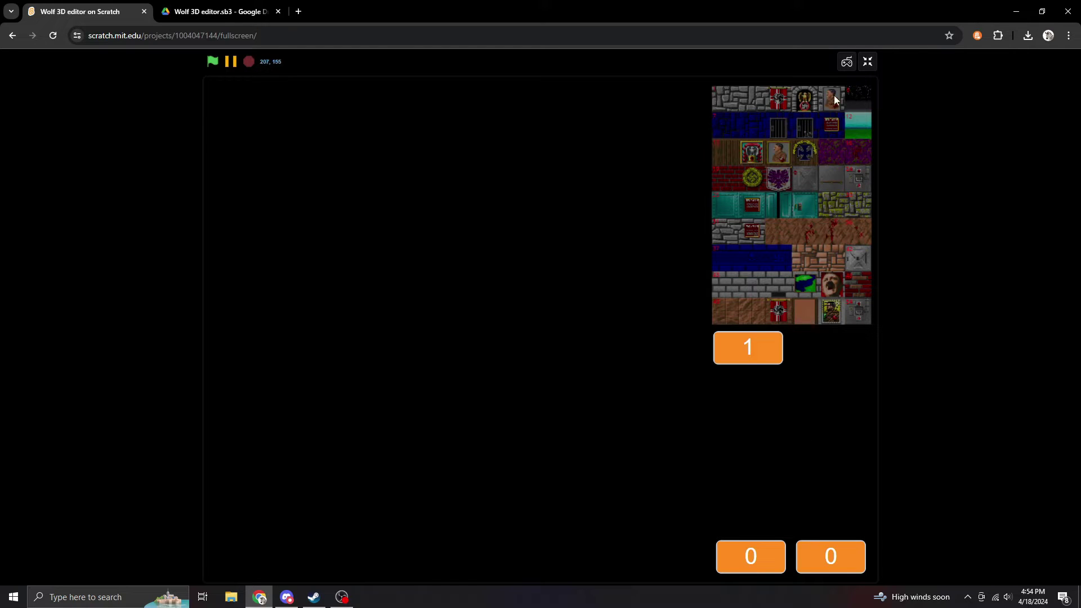
{"action": "left_click", "coordinate": [206, 68]}
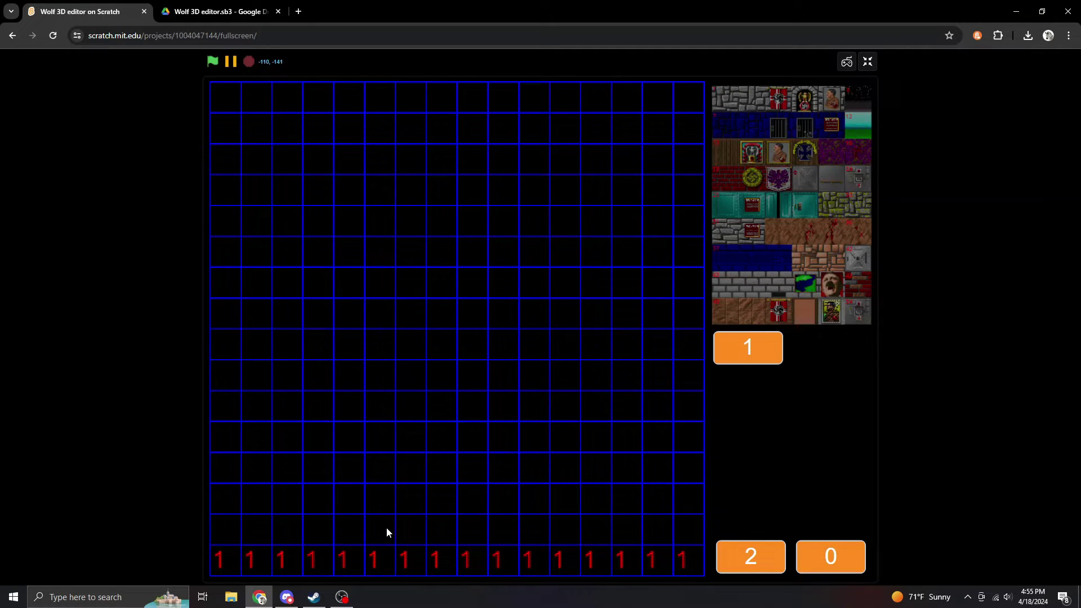
- Paint a five-tile-wide starting room with texture 1 walls on the bottom border, leaving the middle tile of its upper wall open
{"action": "left_click", "coordinate": [381, 477]}
{"action": "left_click", "coordinate": [373, 438]}
{"action": "left_click", "coordinate": [411, 438]}
{"action": "left_click", "coordinate": [500, 467]}
{"action": "left_click", "coordinate": [502, 523]}
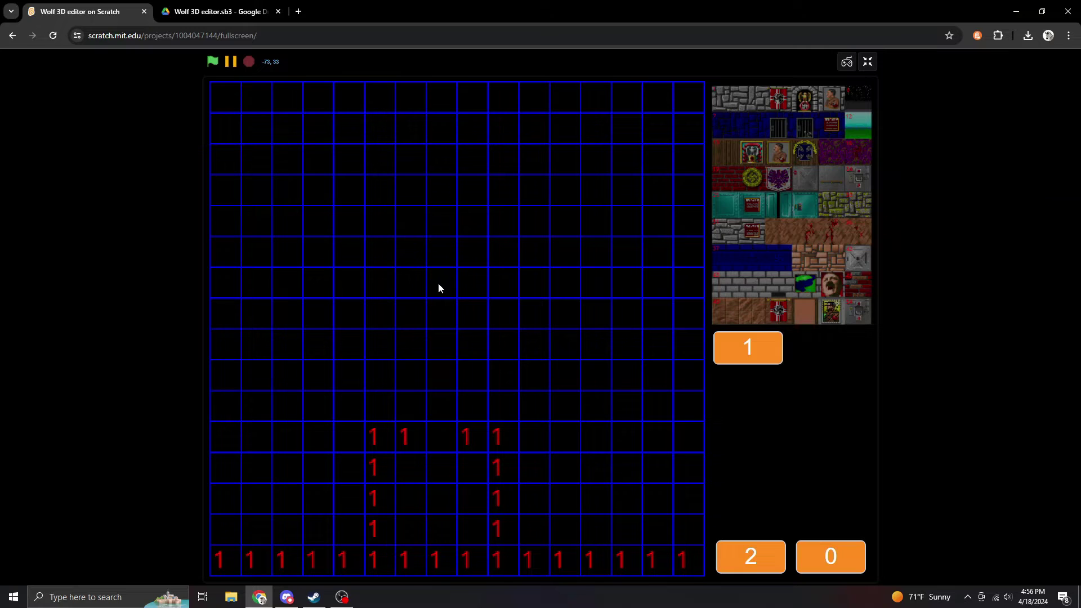
- Set the brush texture to 28 and place a door in the gap of the starting room's upper wall
{"action": "key", "text": "b"}
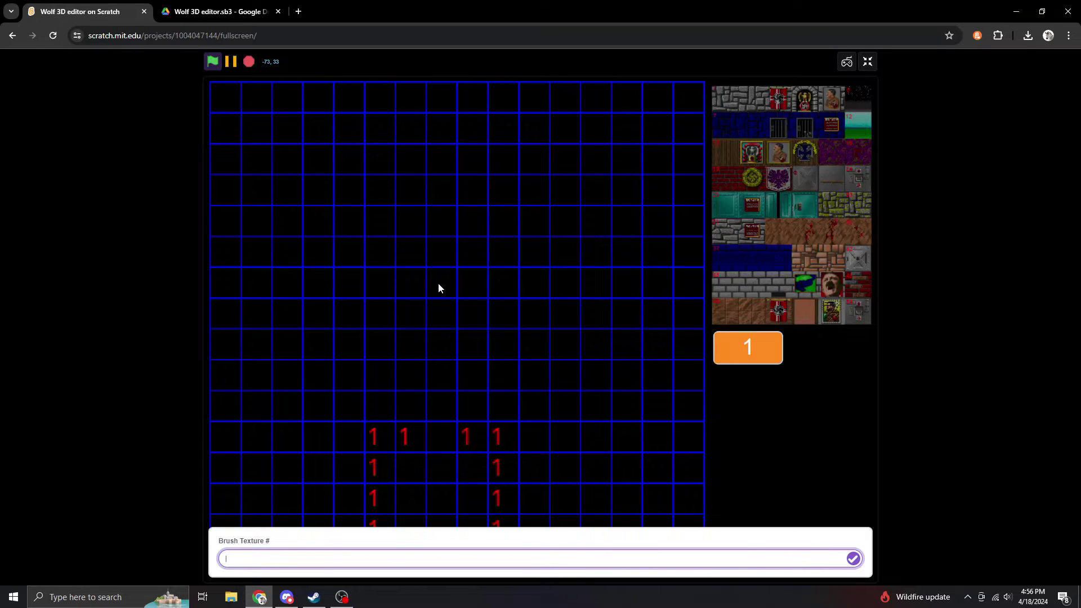
{"action": "type", "text": "28"}
{"action": "key", "text": "Return"}
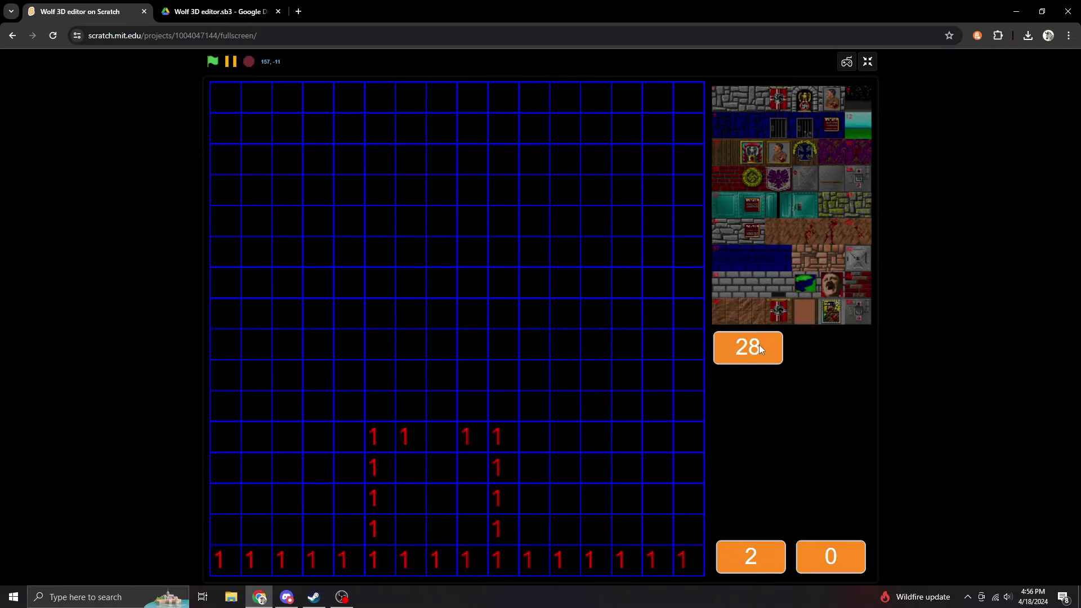
{"action": "left_click", "coordinate": [444, 437]}
- Paint a second room above the door with texture 1, seven rows high, leaving the middle tile of its upper wall open
{"action": "key", "text": "1"}
{"action": "mouse_move", "coordinate": [520, 401]}
{"action": "left_mouse_down"}
{"action": "mouse_move", "coordinate": [501, 350]}
{"action": "mouse_move", "coordinate": [474, 328]}
{"action": "left_mouse_up"}
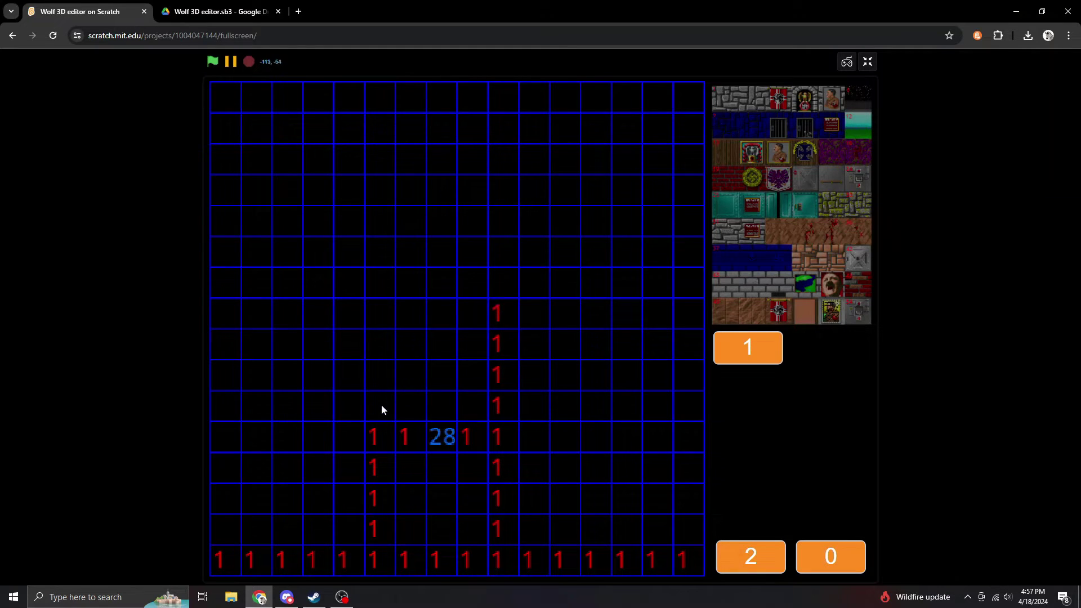
{"action": "left_click_drag", "start_coordinate": [380, 404], "coordinate": [383, 302]}
{"action": "mouse_move", "coordinate": [378, 249]}
{"action": "left_mouse_down"}
{"action": "mouse_move", "coordinate": [392, 221]}
{"action": "mouse_move", "coordinate": [462, 221]}
{"action": "mouse_move", "coordinate": [503, 249]}
{"action": "left_mouse_up"}
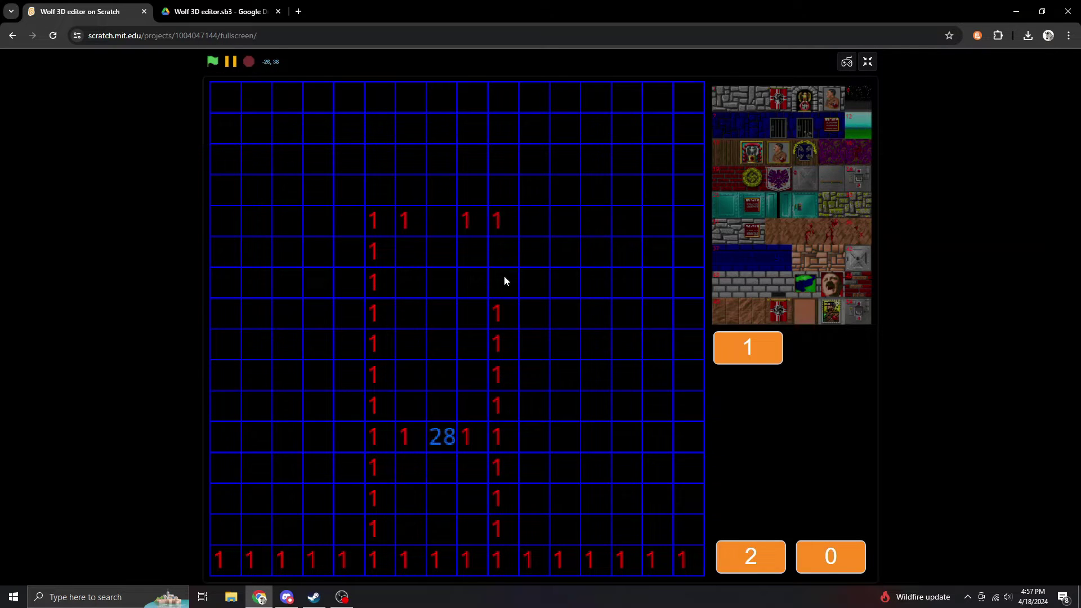
{"action": "left_click", "coordinate": [500, 260]}
- Place a texture 28 door in the second room's upper gap and paint another texture 1 wall row directly above, open in the middle
{"action": "left_click", "coordinate": [441, 431]}
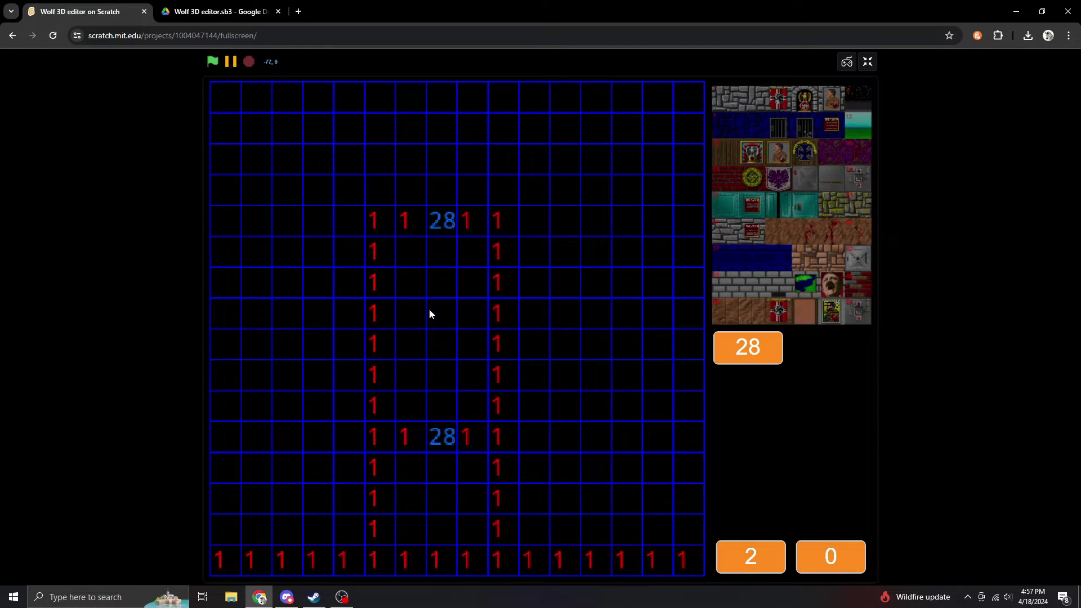
{"action": "left_click", "coordinate": [416, 233]}
{"action": "left_click", "coordinate": [379, 193]}
{"action": "left_click", "coordinate": [499, 193]}
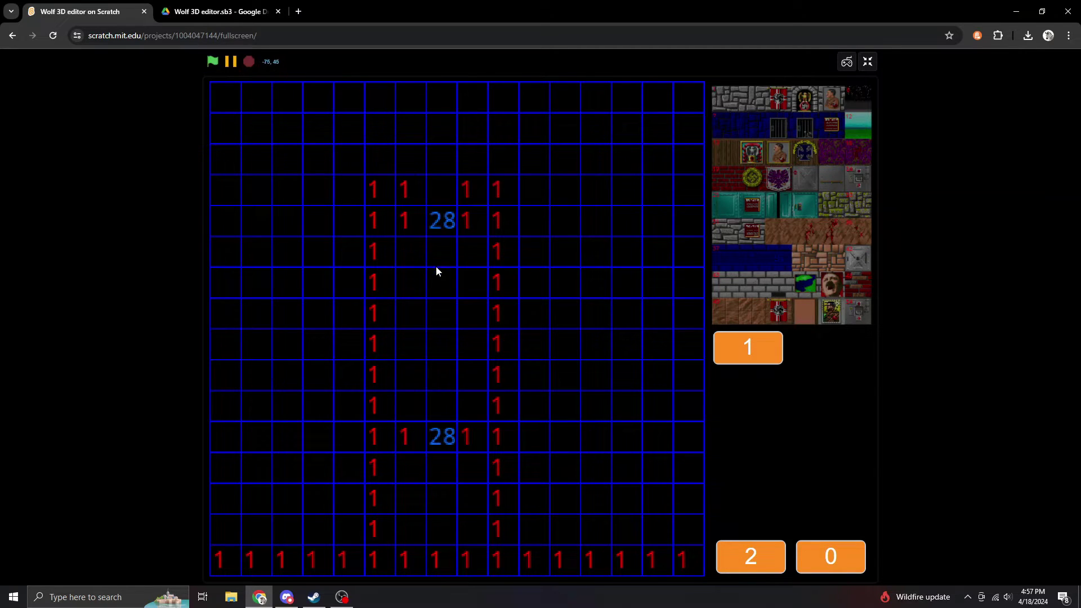
- Erase the inner wall row and its door with brush texture 0, and place a texture 28 door in the outer row's gap
{"action": "key", "text": "t"}
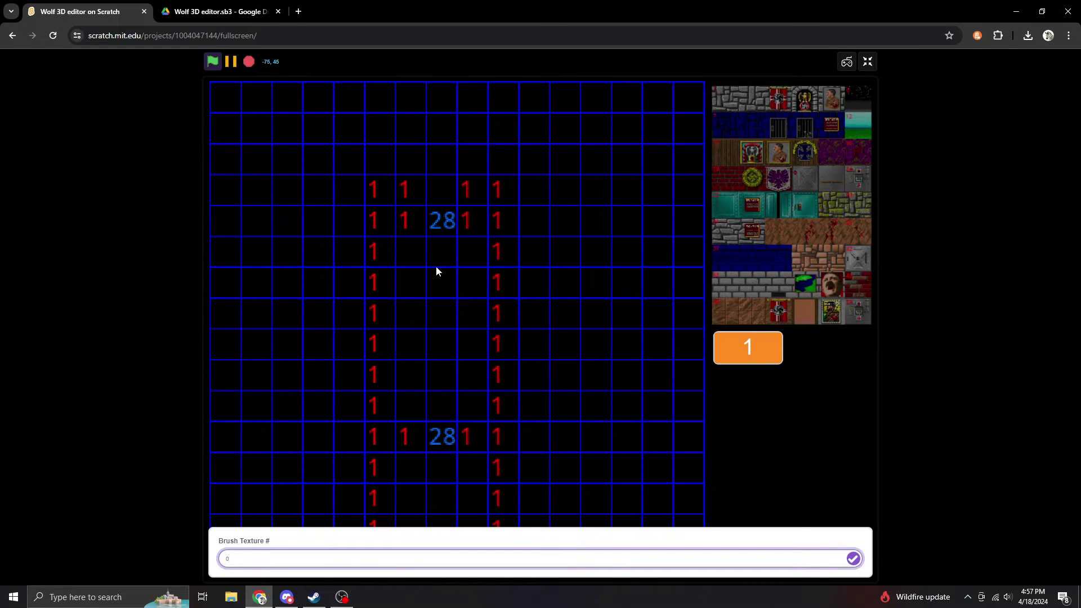
{"action": "key", "text": "Return"}
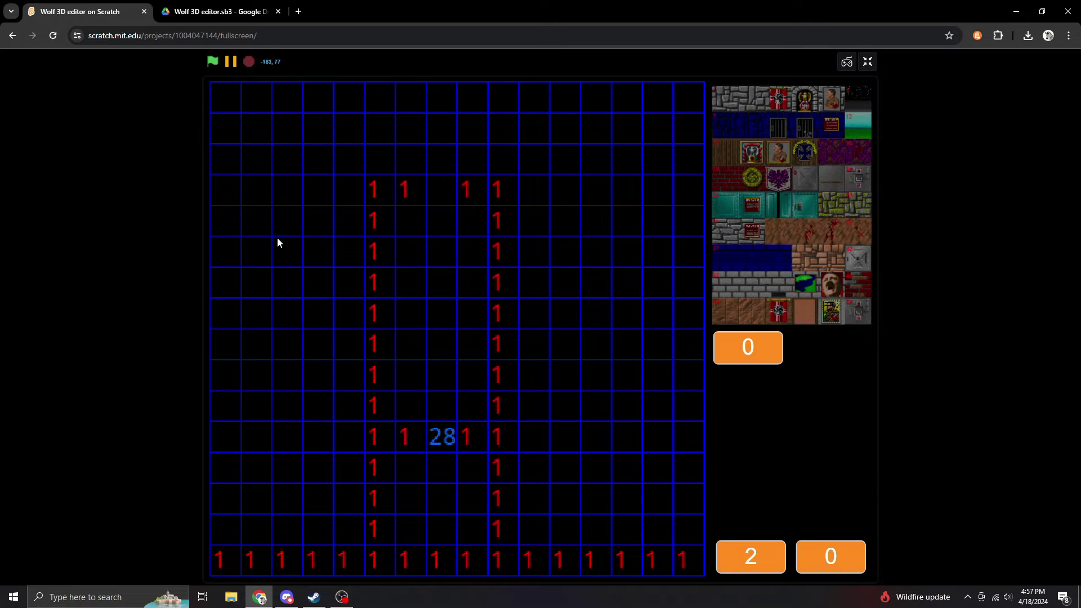
{"action": "left_click", "coordinate": [438, 439]}
{"action": "left_click", "coordinate": [438, 181]}
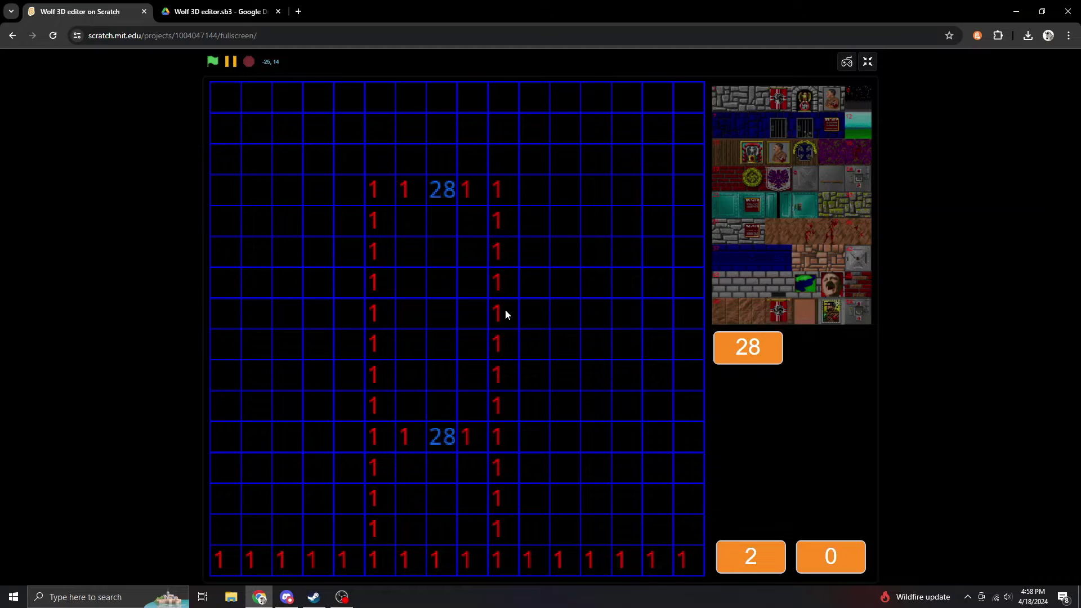
- Turn one tile of the second room's right wall purple and enclose a side room behind it with texture 1 walls
{"action": "key", "text": "space"}
{"action": "mouse_move", "coordinate": [535, 282]}
{"action": "left_mouse_down"}
{"action": "mouse_move", "coordinate": [589, 282]}
{"action": "mouse_move", "coordinate": [594, 301]}
{"action": "left_mouse_up"}
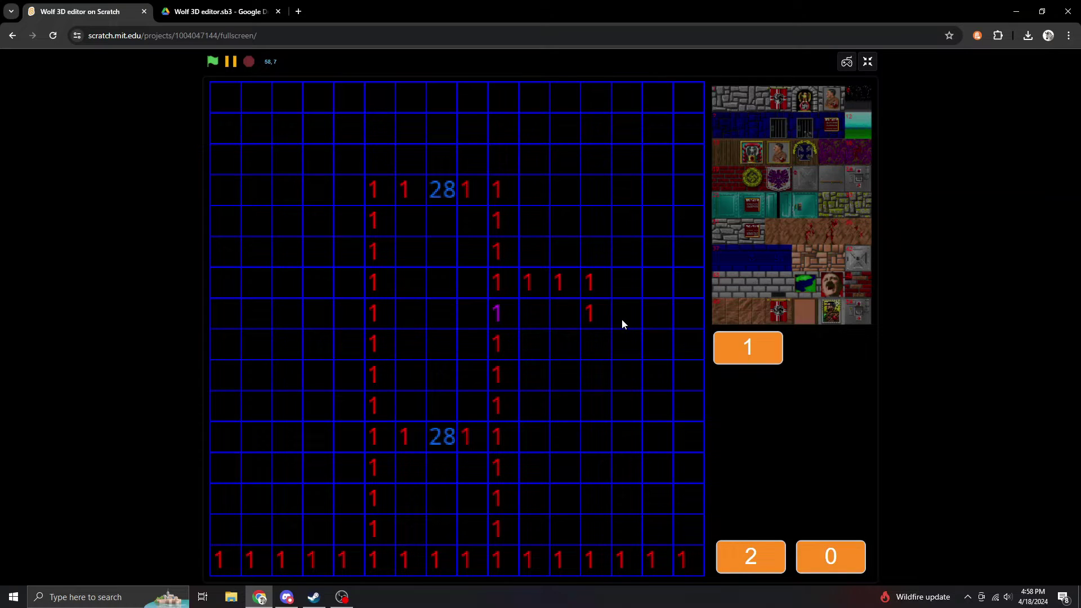
{"action": "left_click", "coordinate": [621, 283]}
{"action": "left_click_drag", "start_coordinate": [619, 385], "coordinate": [610, 438]}
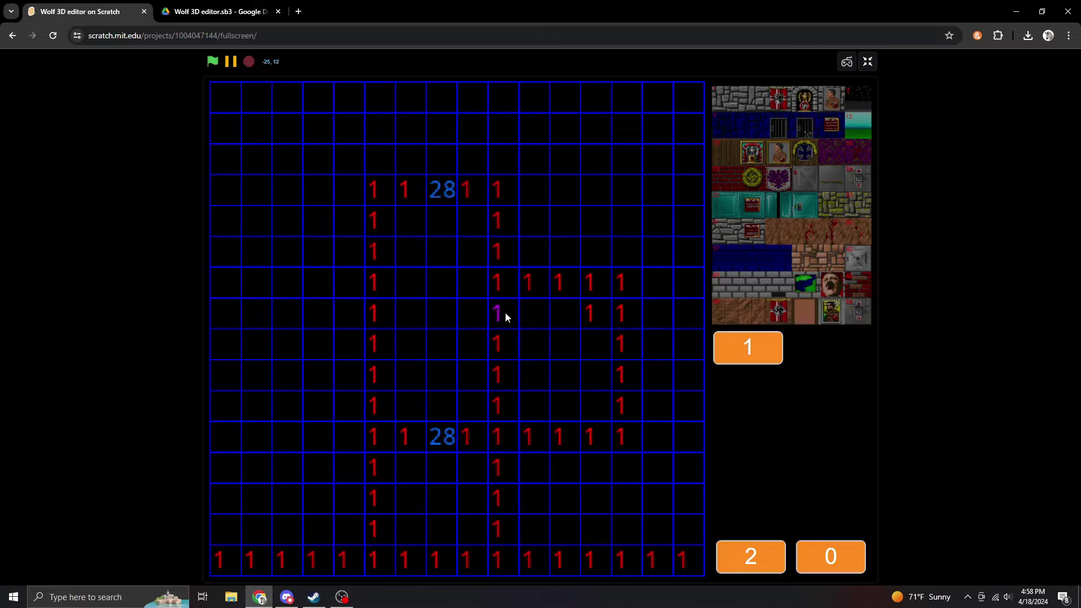
- Erase the purple wall tile with brush texture 0, repaint it with texture 1 and turn it purple again
{"action": "key", "text": "0"}
{"action": "left_click", "coordinate": [510, 314]}
{"action": "key", "text": "1"}
{"action": "left_click", "coordinate": [499, 315]}
{"action": "left_click", "coordinate": [538, 316]}
{"action": "left_click", "coordinate": [503, 318]}
{"action": "left_click", "coordinate": [505, 314]}
- Paint the lower, left and part of the upper wall of a wide room above the second room's upper door with texture 1
{"action": "key", "text": "Up"}
{"action": "key", "text": "Up"}
{"action": "key", "text": "Up"}
{"action": "key", "text": "Up"}
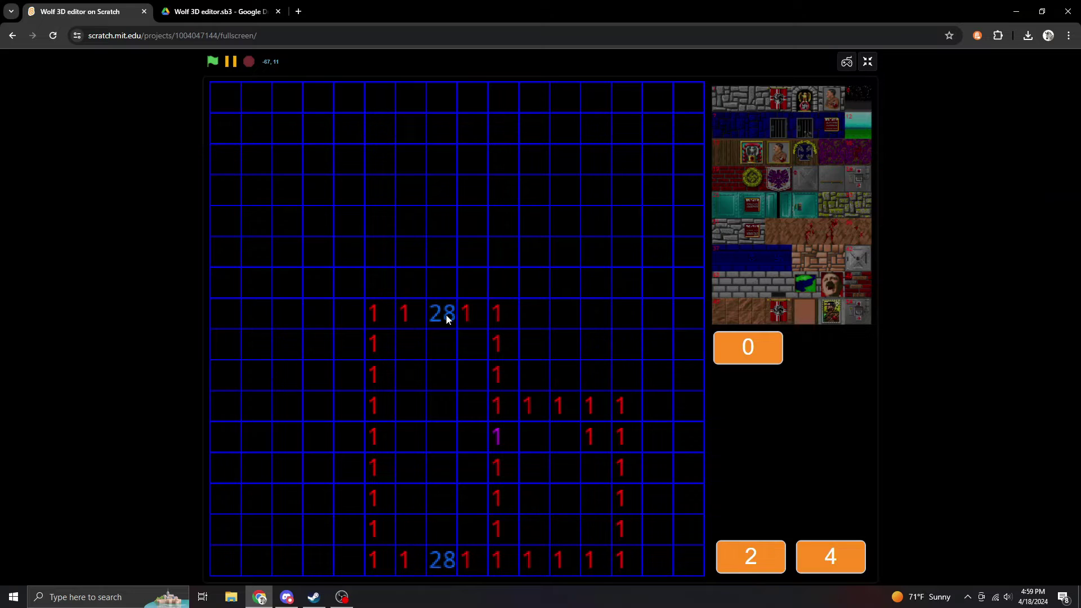
{"action": "left_click", "coordinate": [417, 315]}
{"action": "mouse_move", "coordinate": [265, 313]}
{"action": "left_mouse_down"}
{"action": "mouse_move", "coordinate": [262, 237]}
{"action": "mouse_move", "coordinate": [247, 252]}
{"action": "mouse_move", "coordinate": [278, 184]}
{"action": "left_mouse_up"}
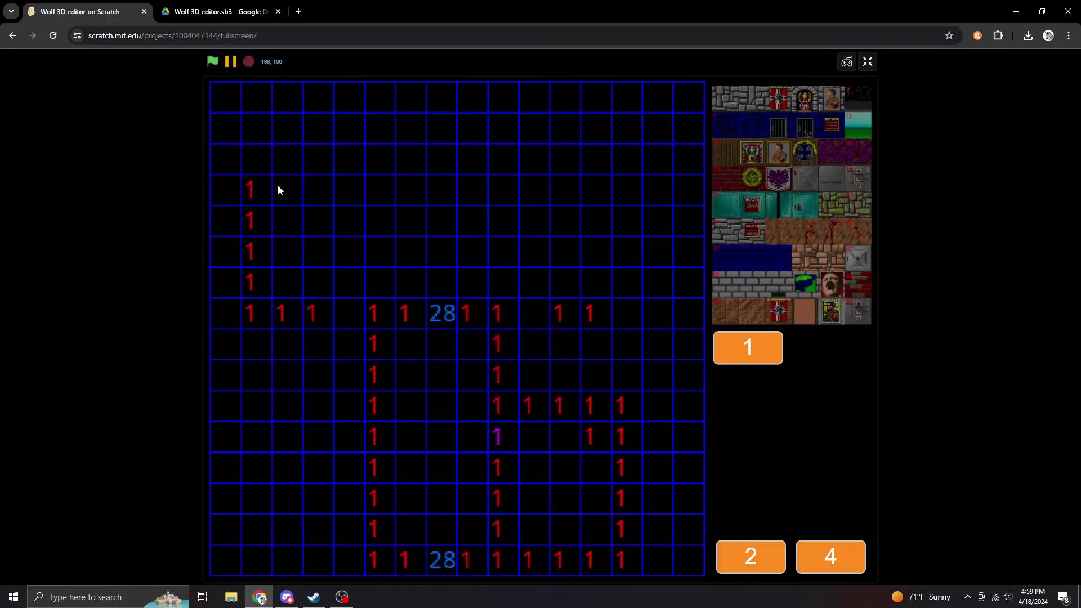
{"action": "left_click", "coordinate": [342, 188]}
{"action": "left_click_drag", "start_coordinate": [377, 195], "coordinate": [410, 194]}
- Erase one tile on each side of the wide room's lower wall with brush texture 0 to open two doorways
{"action": "key", "text": "0"}
{"action": "left_click", "coordinate": [322, 320]}
{"action": "key", "text": "1"}
{"action": "key", "text": "0"}
{"action": "left_click", "coordinate": [568, 316]}
- Paint the wide room's right wall and the rest of its upper wall with texture 1, leaving doorway gaps
{"action": "key", "text": "1"}
{"action": "left_click_drag", "start_coordinate": [623, 309], "coordinate": [624, 264]}
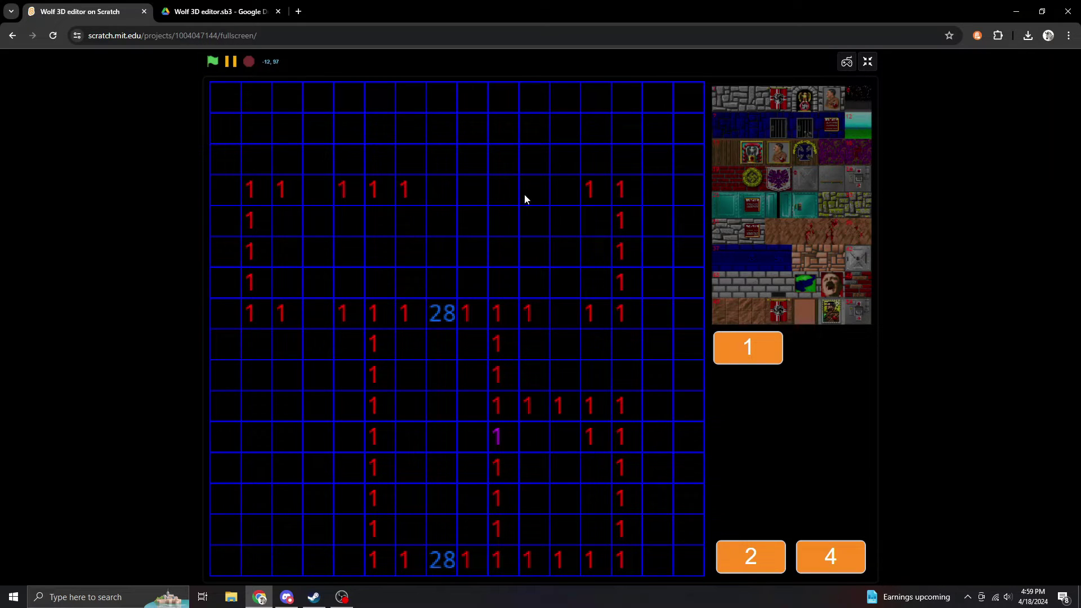
{"action": "left_click_drag", "start_coordinate": [524, 194], "coordinate": [466, 192]}
- Fill the wide room's open doorways with texture 28 and turn the lower left, lower right and upper middle ones red
{"action": "right_click", "coordinate": [447, 313]}
{"action": "left_click", "coordinate": [439, 190]}
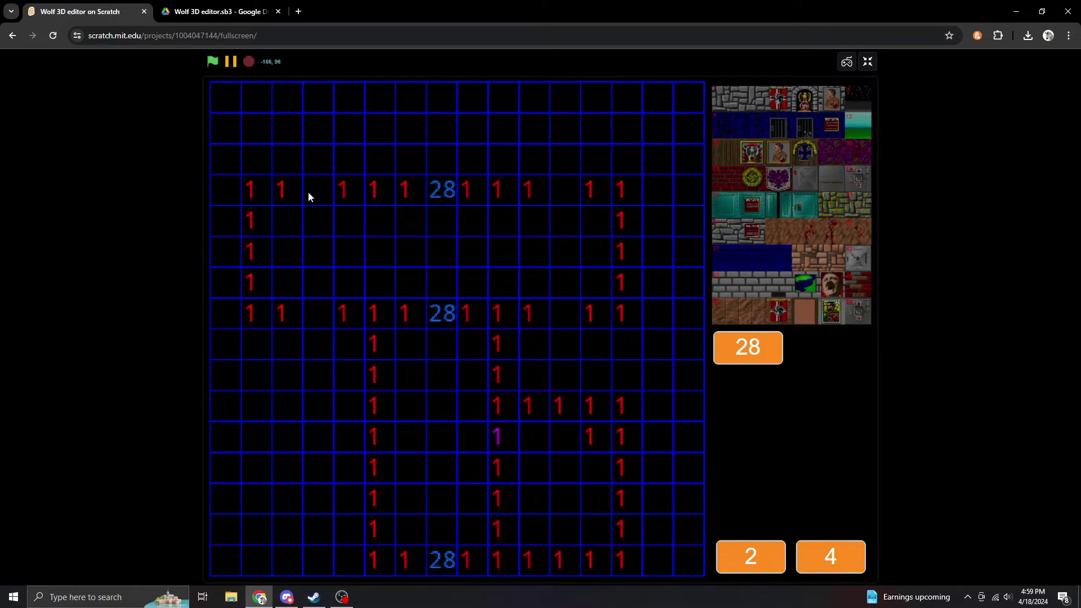
{"action": "left_click", "coordinate": [317, 310]}
{"action": "left_click", "coordinate": [557, 311]}
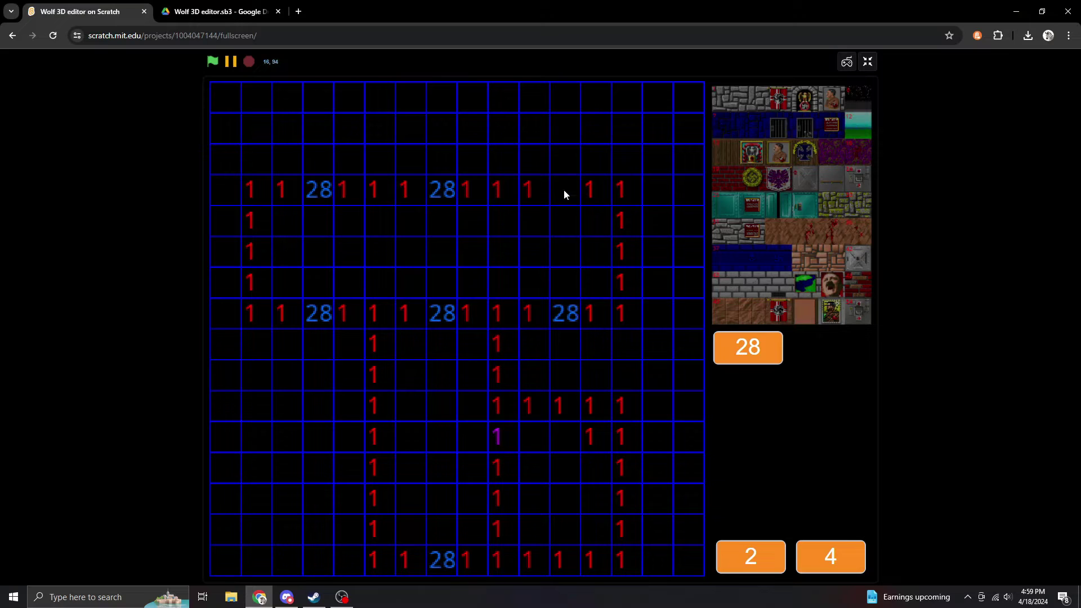
{"action": "left_click", "coordinate": [561, 185]}
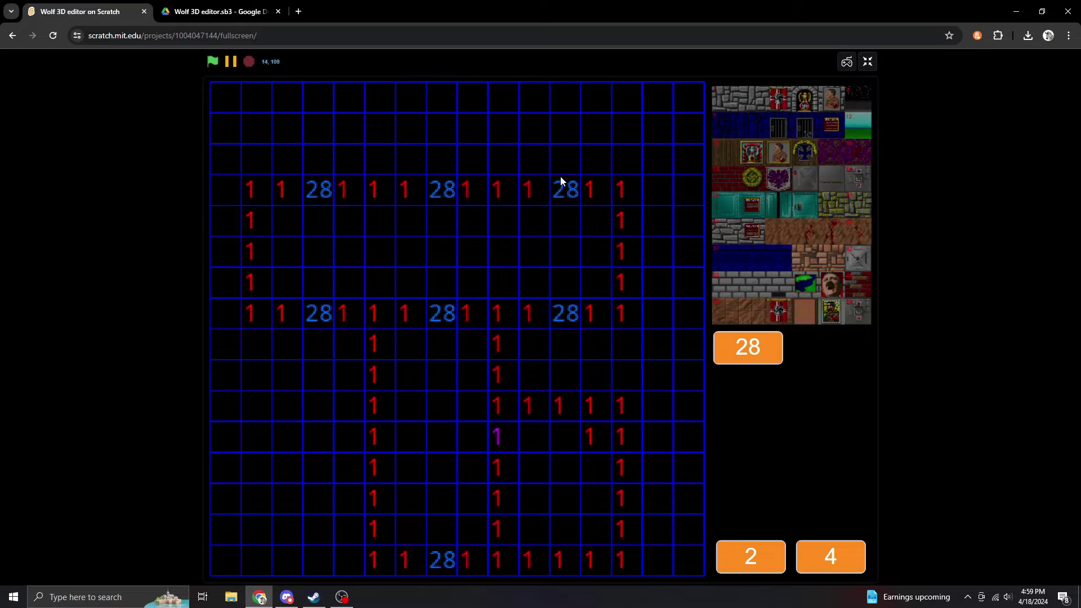
{"action": "left_click", "coordinate": [570, 311]}
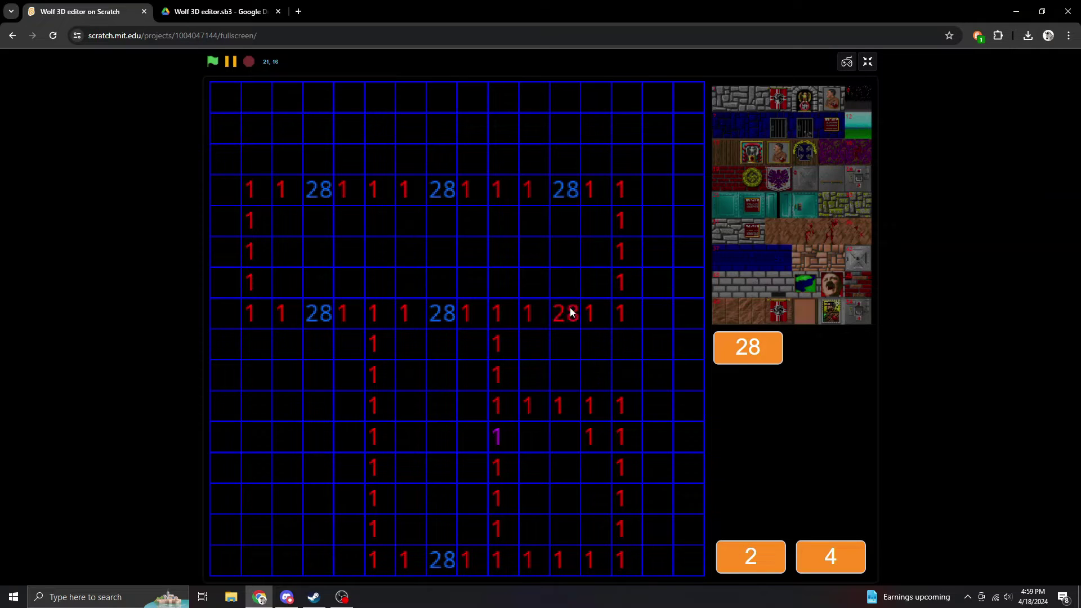
{"action": "left_click", "coordinate": [440, 191]}
- Paint a room above the wide room's upper left door and both walls of the central passage beside it with texture 1
{"action": "scroll", "coordinate": [531, 275], "scroll_direction": "up", "scroll_amount": 5}
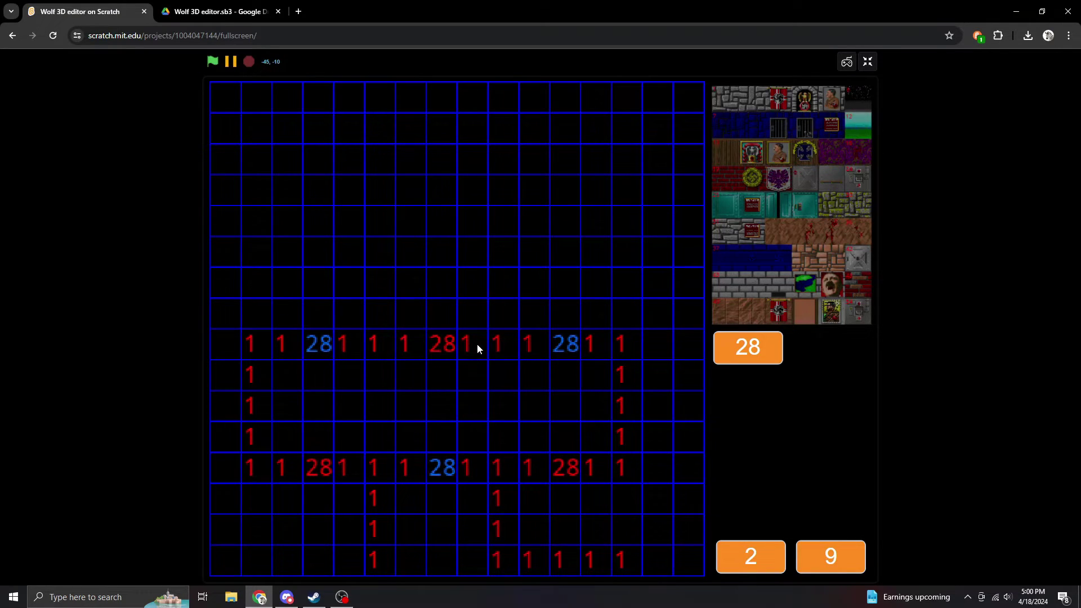
{"action": "key", "text": "e"}
{"action": "left_click_drag", "start_coordinate": [406, 239], "coordinate": [409, 189]}
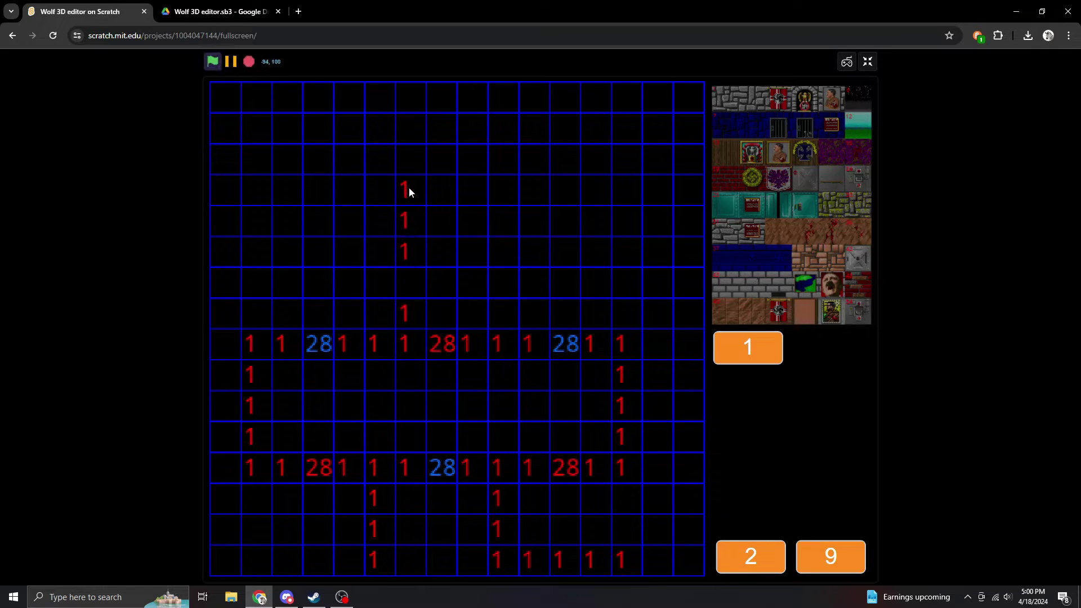
{"action": "left_click", "coordinate": [253, 304]}
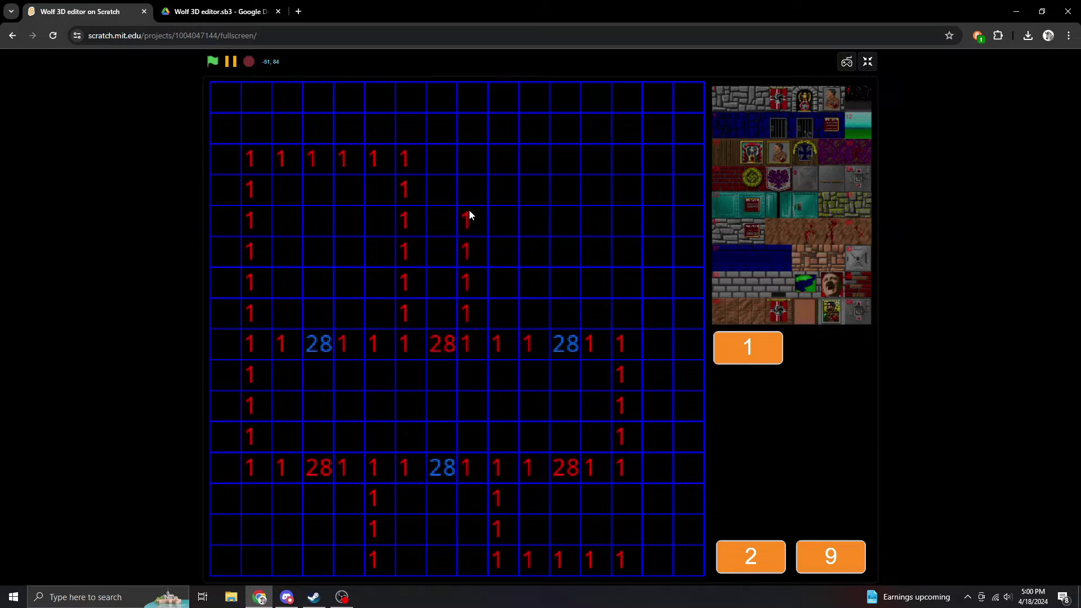
- Paint a matching room above the upper right door with texture 1, level with the left room, and erase the surplus inner wall row
{"action": "mouse_move", "coordinate": [469, 214]}
{"action": "left_mouse_down"}
{"action": "mouse_move", "coordinate": [509, 186]}
{"action": "mouse_move", "coordinate": [620, 185]}
{"action": "mouse_move", "coordinate": [622, 323]}
{"action": "left_mouse_up"}
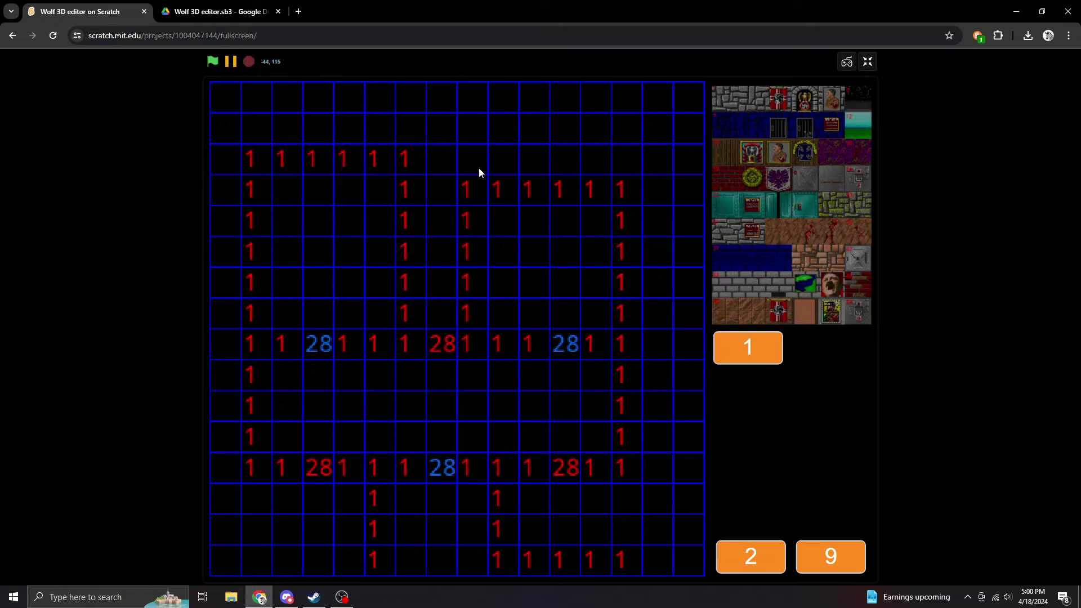
{"action": "left_click_drag", "start_coordinate": [527, 163], "coordinate": [612, 162]}
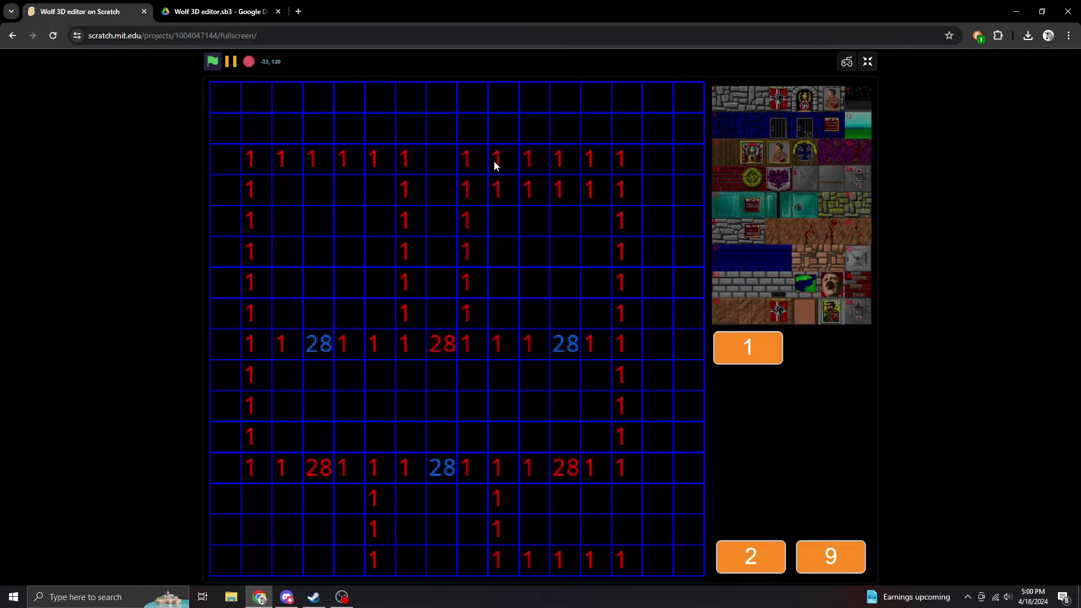
{"action": "key", "text": "Down"}
{"action": "left_click_drag", "start_coordinate": [557, 198], "coordinate": [569, 198]}
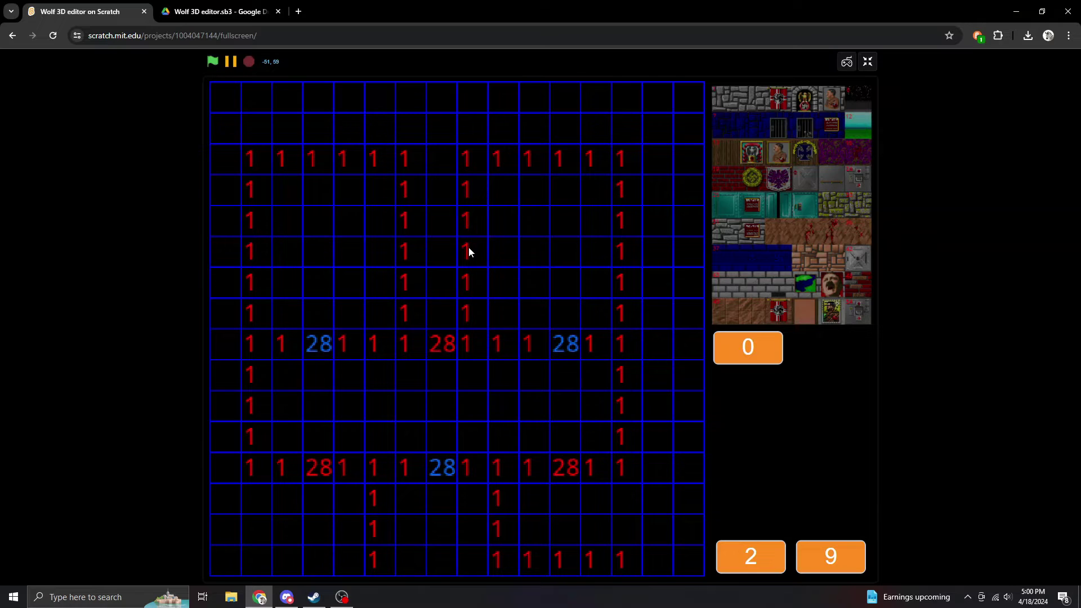
{"action": "key", "text": "Up"}
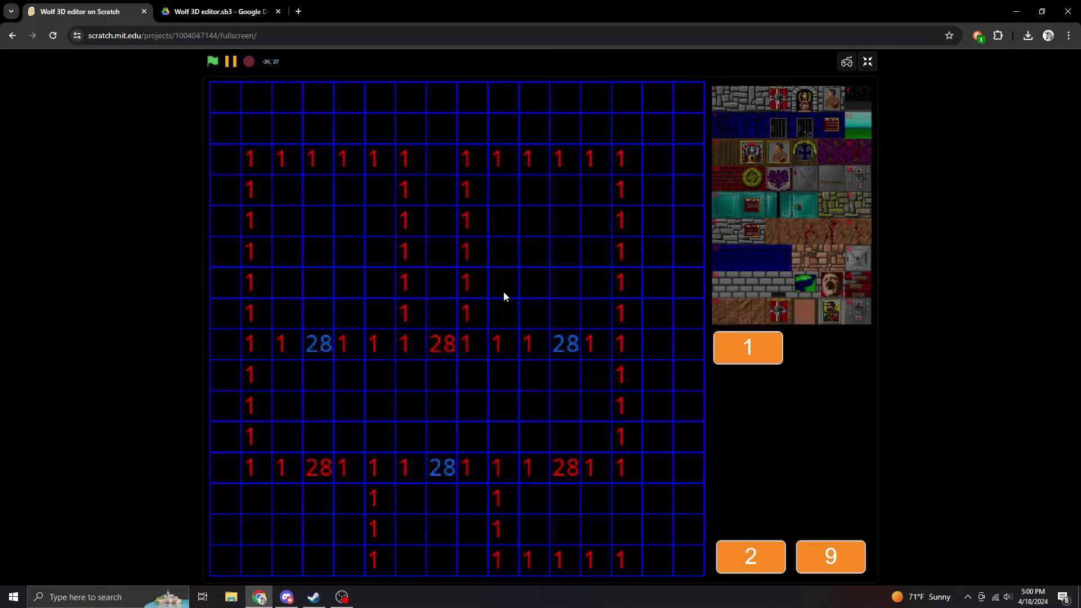
- Repaint the upper, right and lower walls of the small secret room beside the lower passage with texture 7
{"action": "key", "text": "s"}
{"action": "key", "text": "s"}
{"action": "key", "text": "s"}
{"action": "key", "text": "s"}
{"action": "key", "text": "s"}
{"action": "key", "text": "s"}
{"action": "key", "text": "s"}
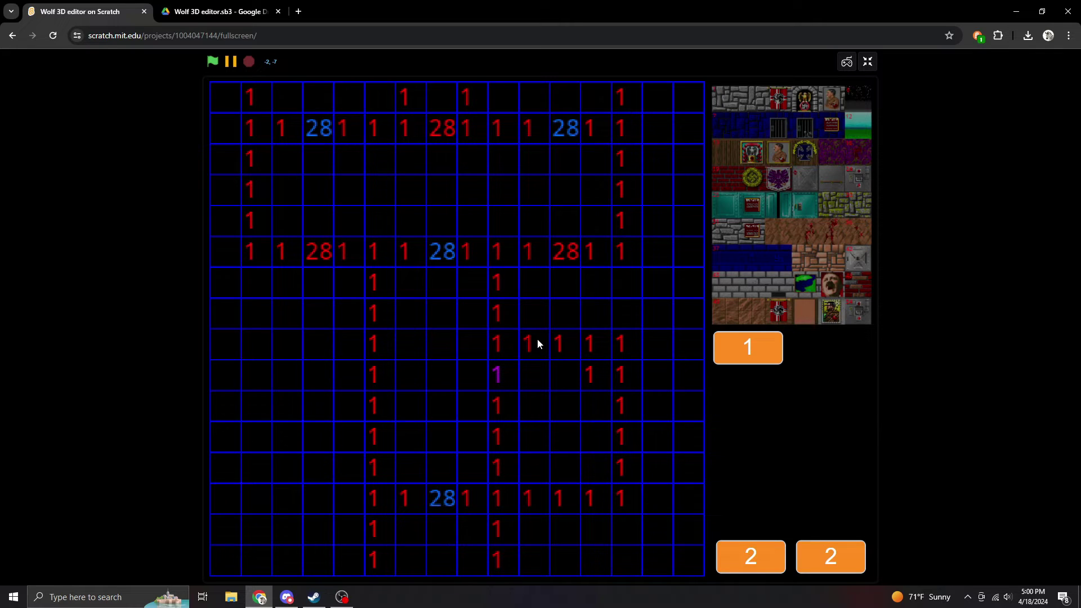
{"action": "key", "text": "s"}
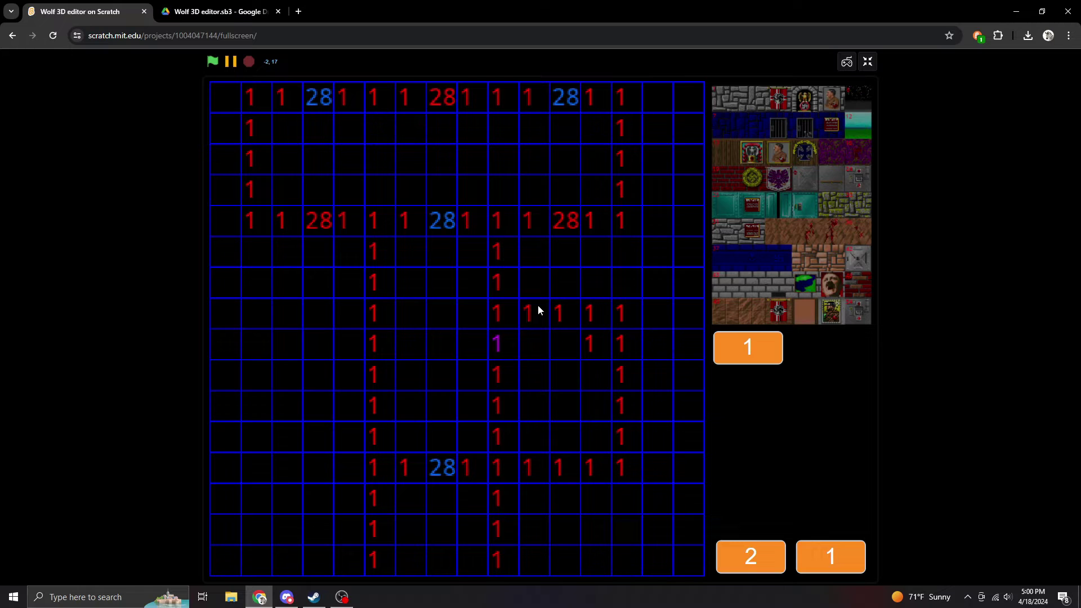
{"action": "key", "text": "space"}
{"action": "type", "text": "7"}
{"action": "key", "text": "Return"}
{"action": "left_click", "coordinate": [529, 316]}
{"action": "mouse_move", "coordinate": [570, 312]}
{"action": "left_mouse_down"}
{"action": "mouse_move", "coordinate": [602, 332]}
{"action": "mouse_move", "coordinate": [620, 469]}
{"action": "left_mouse_up"}
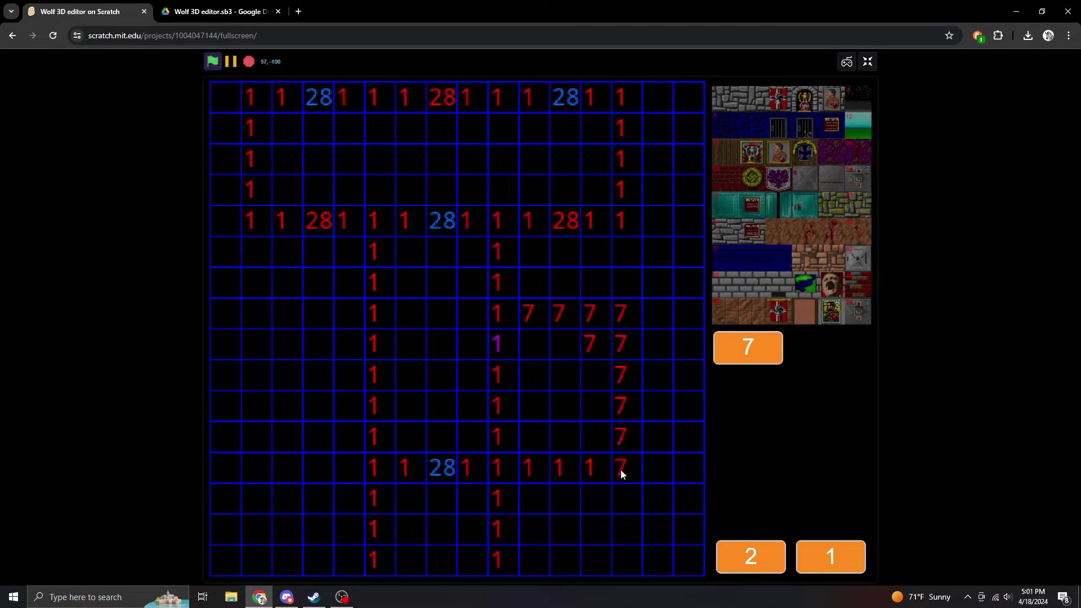
{"action": "left_click_drag", "start_coordinate": [551, 470], "coordinate": [535, 470]}
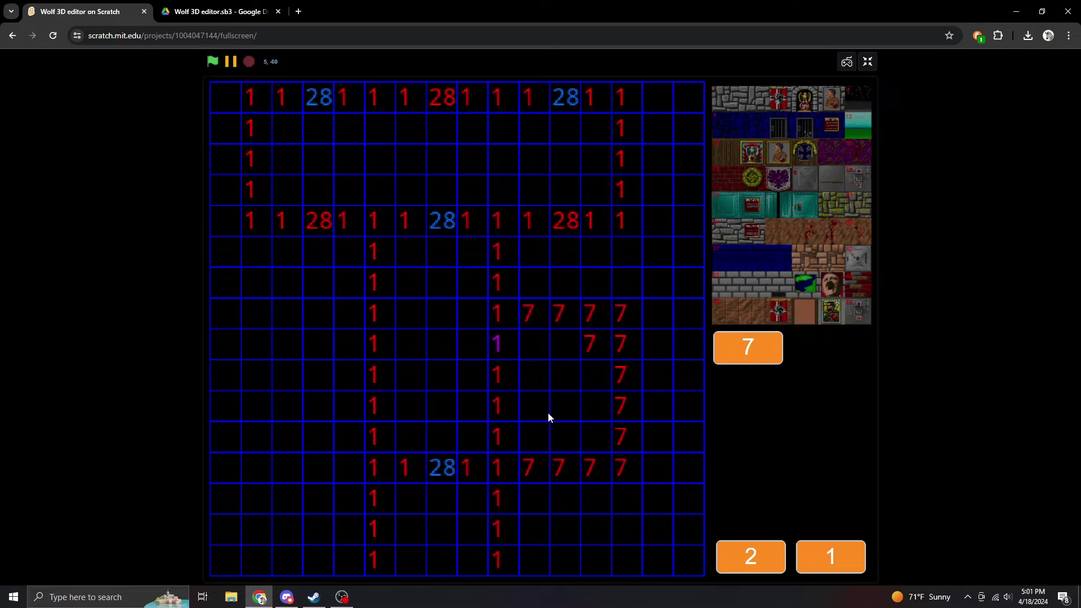
- Place texture 28 doors in the upper walls of the two matching rooms and fill the central passage between them with texture 1
{"action": "scroll", "coordinate": [559, 343], "scroll_direction": "up", "scroll_amount": 4}
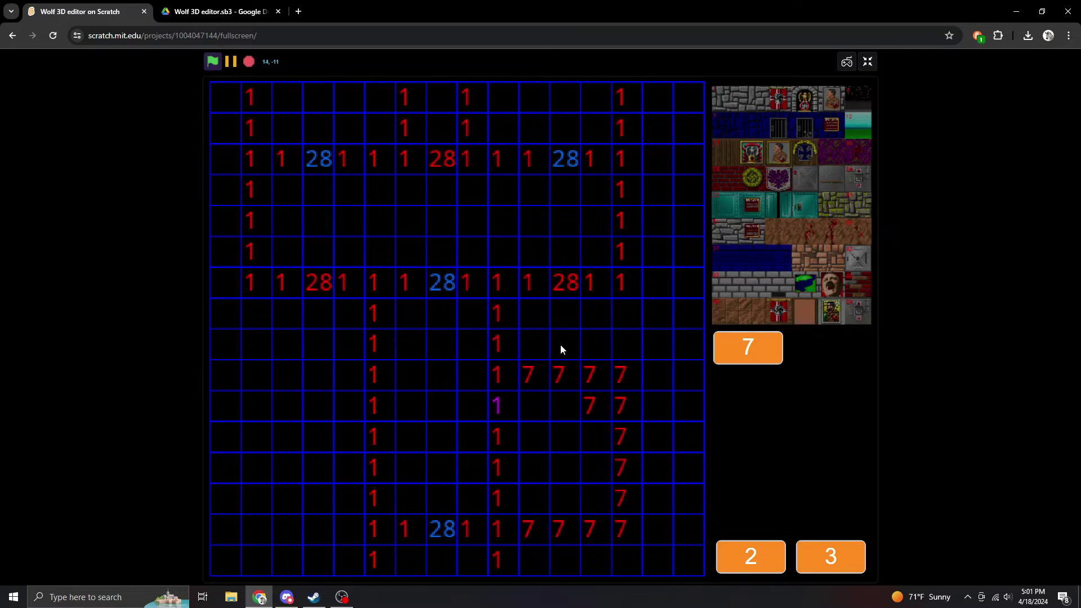
{"action": "scroll", "coordinate": [560, 350], "scroll_direction": "up", "scroll_amount": 5}
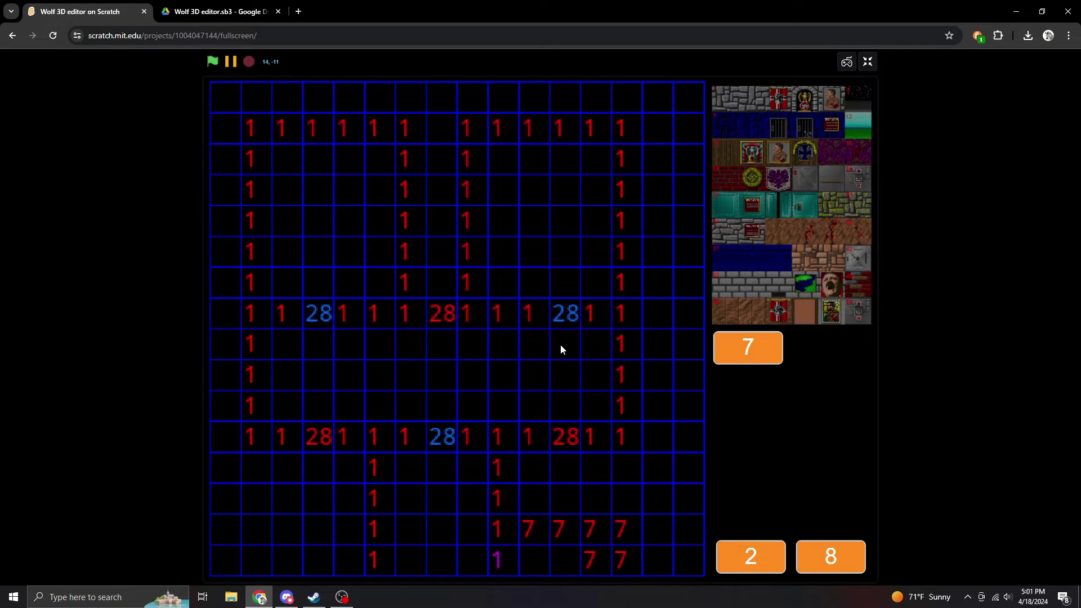
{"action": "scroll", "coordinate": [561, 347], "scroll_direction": "up", "scroll_amount": 2}
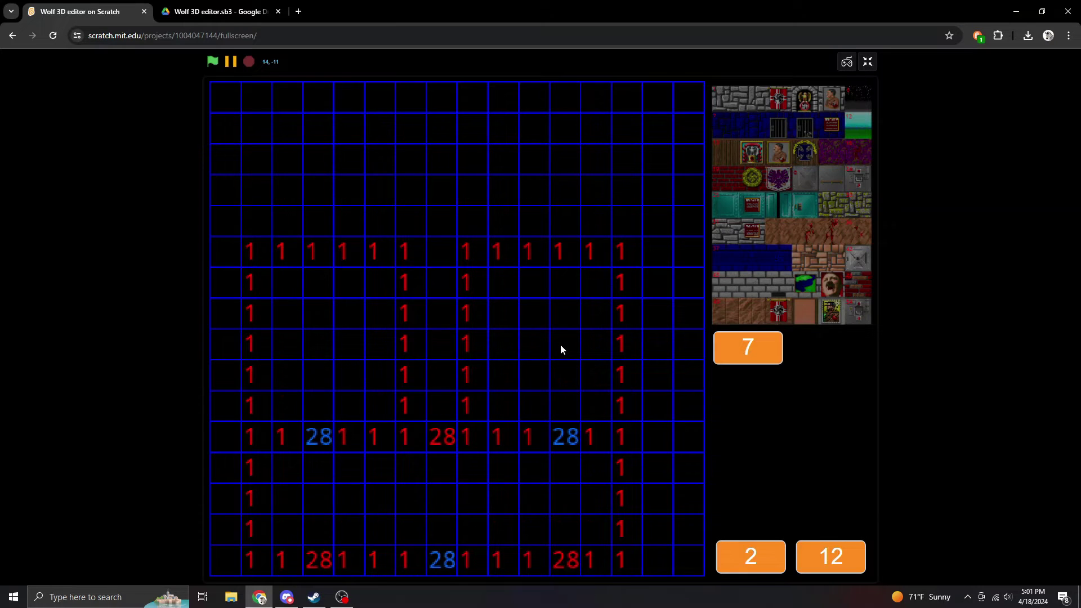
{"action": "left_click", "coordinate": [319, 431]}
{"action": "left_click", "coordinate": [349, 251]}
{"action": "left_click", "coordinate": [533, 251]}
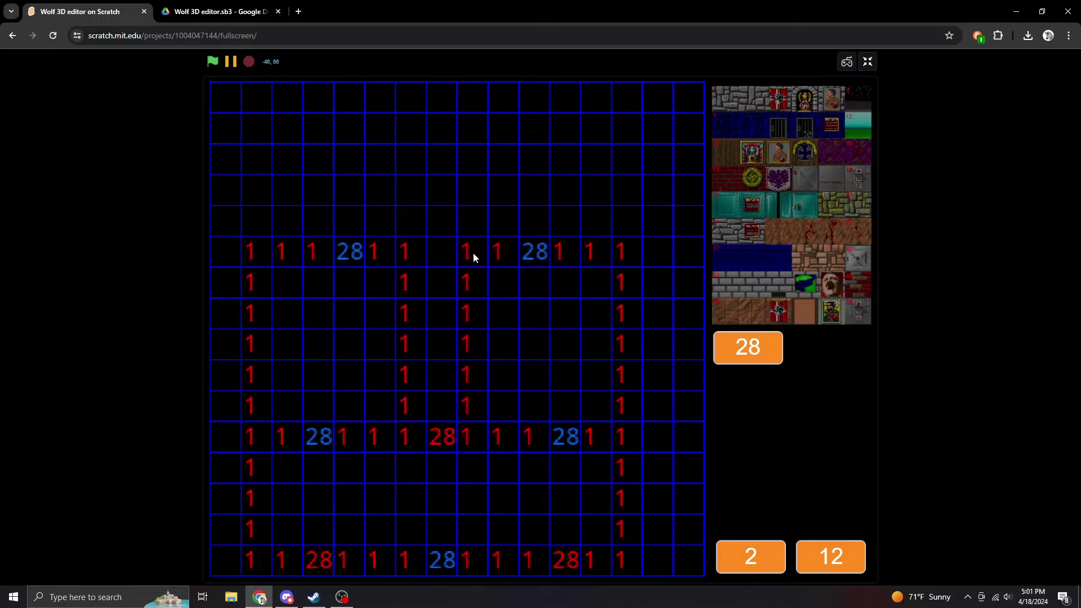
{"action": "left_click", "coordinate": [473, 252]}
{"action": "left_click_drag", "start_coordinate": [437, 271], "coordinate": [437, 411]}
- Paint a wide room three cells high above the two rooms with texture 1 and erase its surplus outer wall row
{"action": "left_click", "coordinate": [258, 219]}
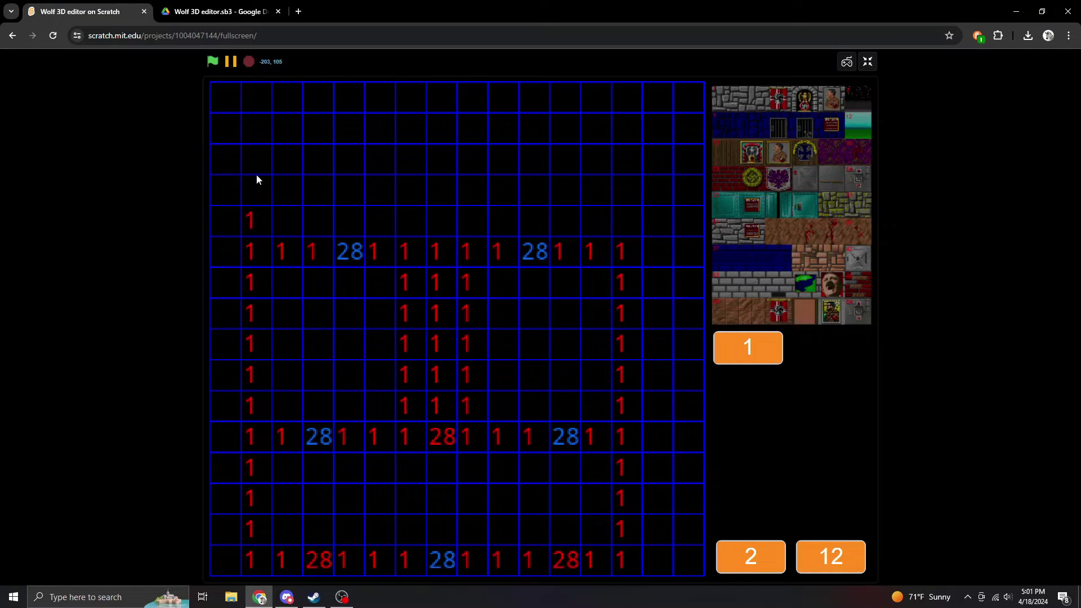
{"action": "left_click", "coordinate": [257, 159]}
{"action": "mouse_move", "coordinate": [346, 99]}
{"action": "left_mouse_down"}
{"action": "mouse_move", "coordinate": [320, 104]}
{"action": "mouse_move", "coordinate": [601, 103]}
{"action": "left_mouse_up"}
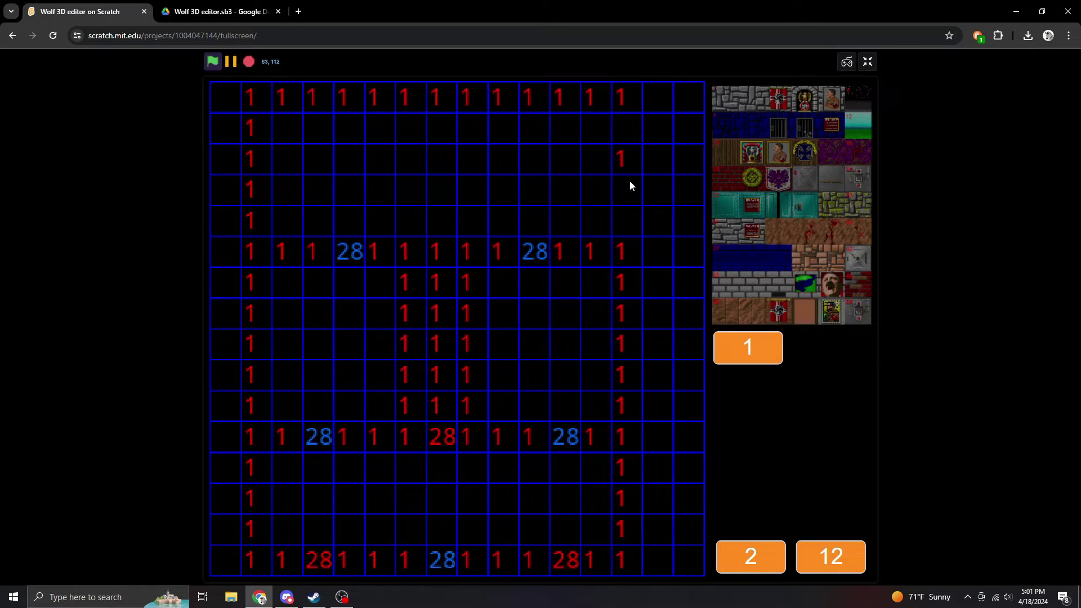
{"action": "left_click_drag", "start_coordinate": [630, 186], "coordinate": [627, 220]}
{"action": "left_click", "coordinate": [616, 129]}
{"action": "left_click_drag", "start_coordinate": [566, 133], "coordinate": [308, 130]}
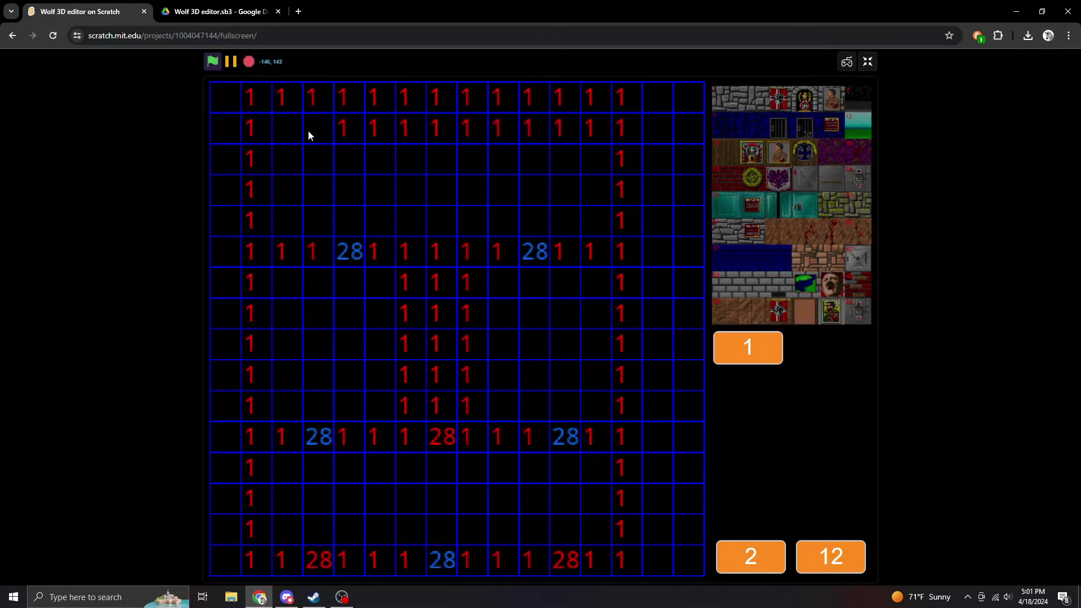
{"action": "key", "text": "0"}
{"action": "left_click_drag", "start_coordinate": [260, 103], "coordinate": [626, 98]}
{"action": "key", "text": "Up"}
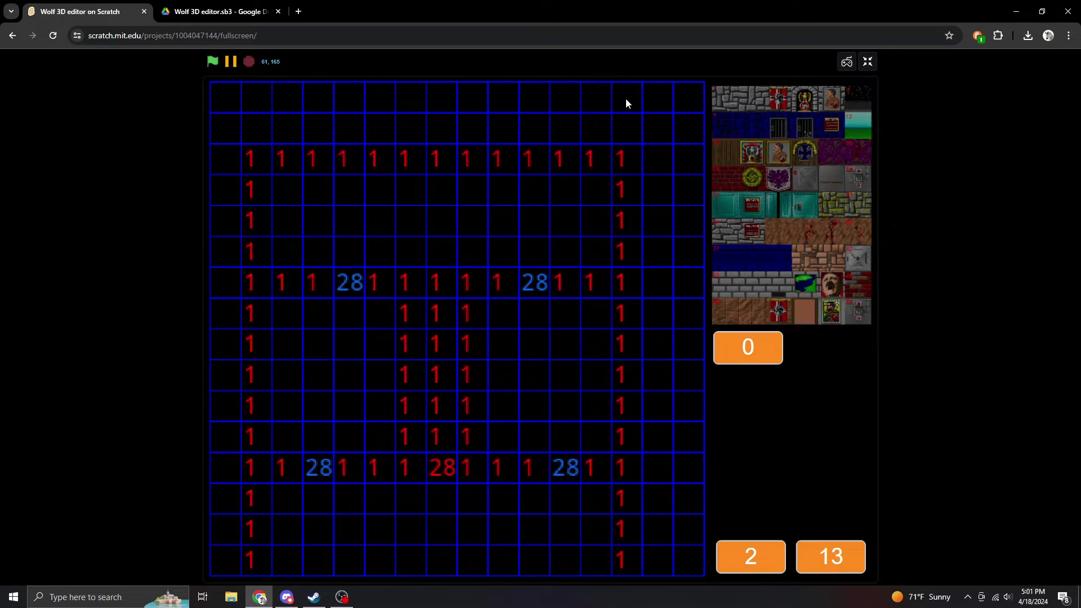
- Paint the start of a corridor off the new wide room's right side with texture 19 and erase the room's right wall beside it
{"action": "key", "text": "Left"}
{"action": "key", "text": "Left"}
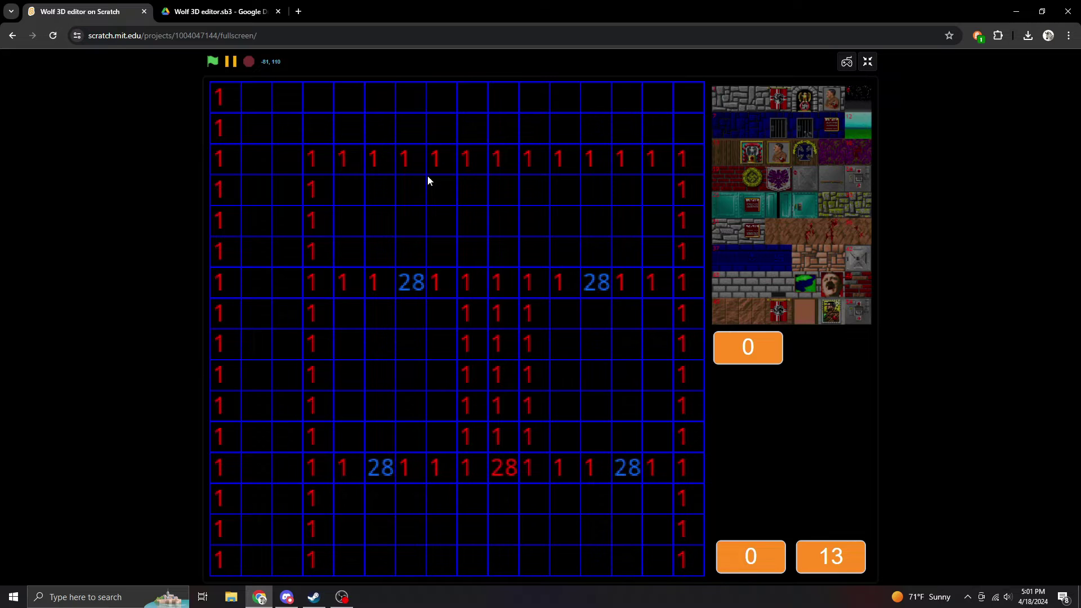
{"action": "key", "text": "Right"}
{"action": "key", "text": "Right"}
{"action": "key", "text": "Right"}
{"action": "key", "text": "Right"}
{"action": "key", "text": "Right"}
{"action": "key", "text": "Right"}
{"action": "key", "text": "Right"}
{"action": "key", "text": "Left"}
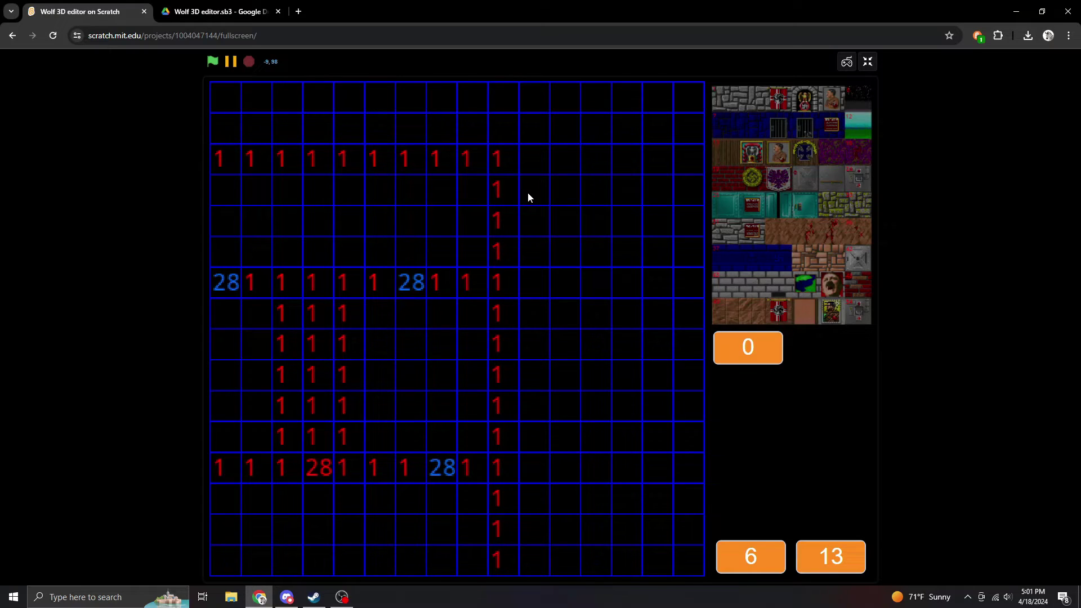
{"action": "key", "text": "b"}
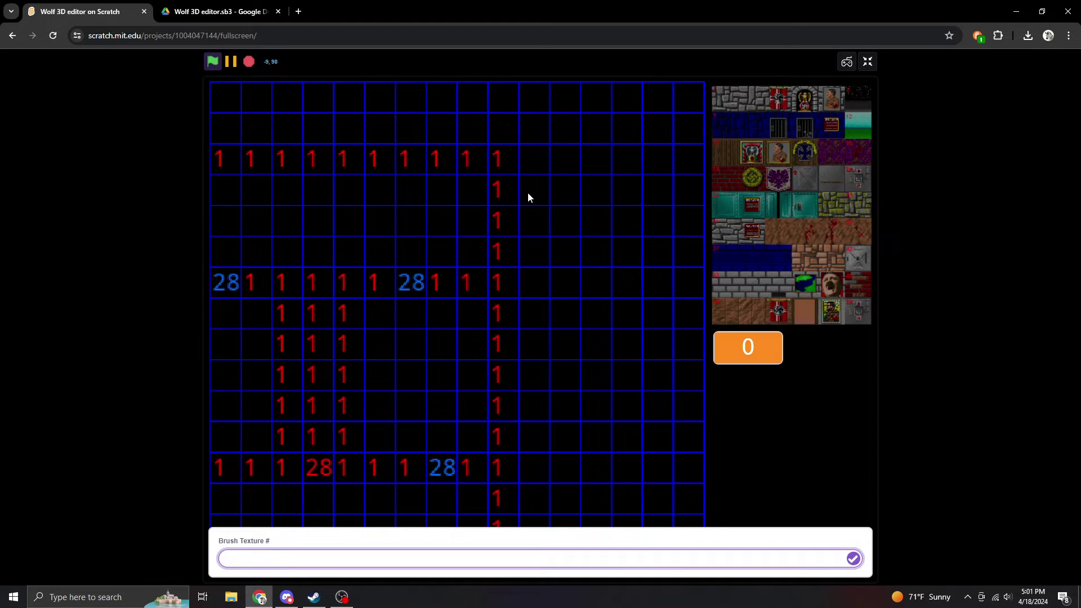
{"action": "type", "text": "139"}
{"action": "key", "text": "Return"}
{"action": "left_click", "coordinate": [528, 195]}
{"action": "left_click", "coordinate": [532, 256]}
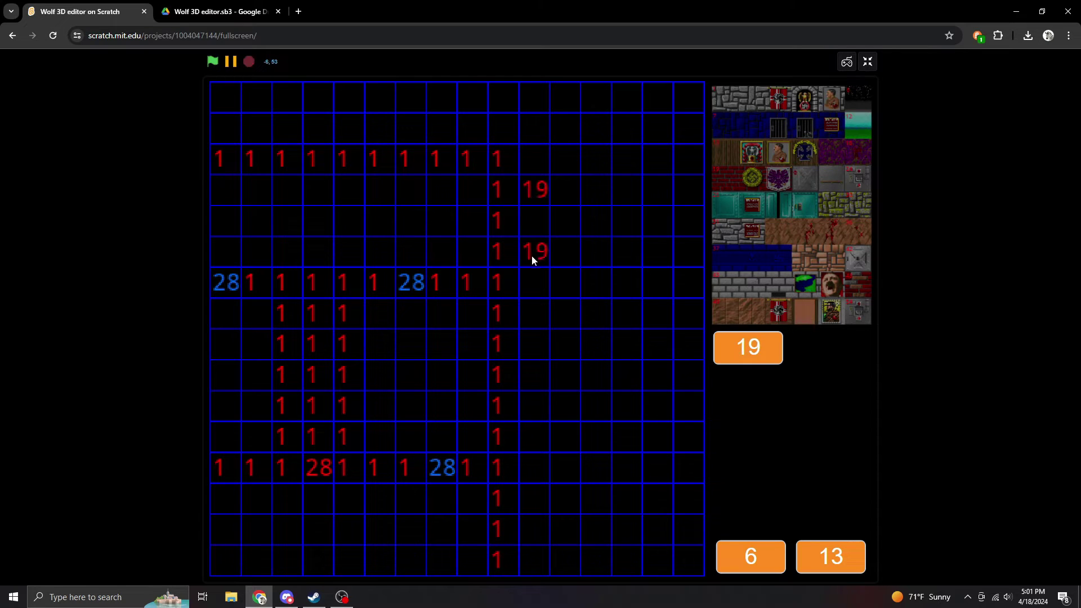
{"action": "left_click", "coordinate": [572, 287]}
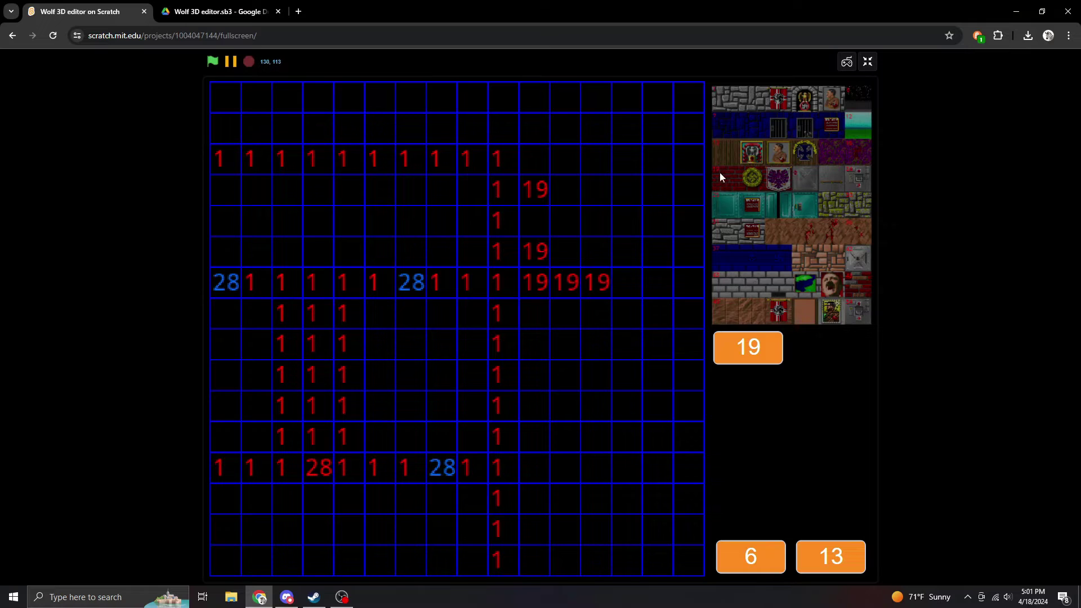
{"action": "left_click", "coordinate": [547, 159]}
{"action": "left_click", "coordinate": [574, 160]}
{"action": "left_click", "coordinate": [610, 160]}
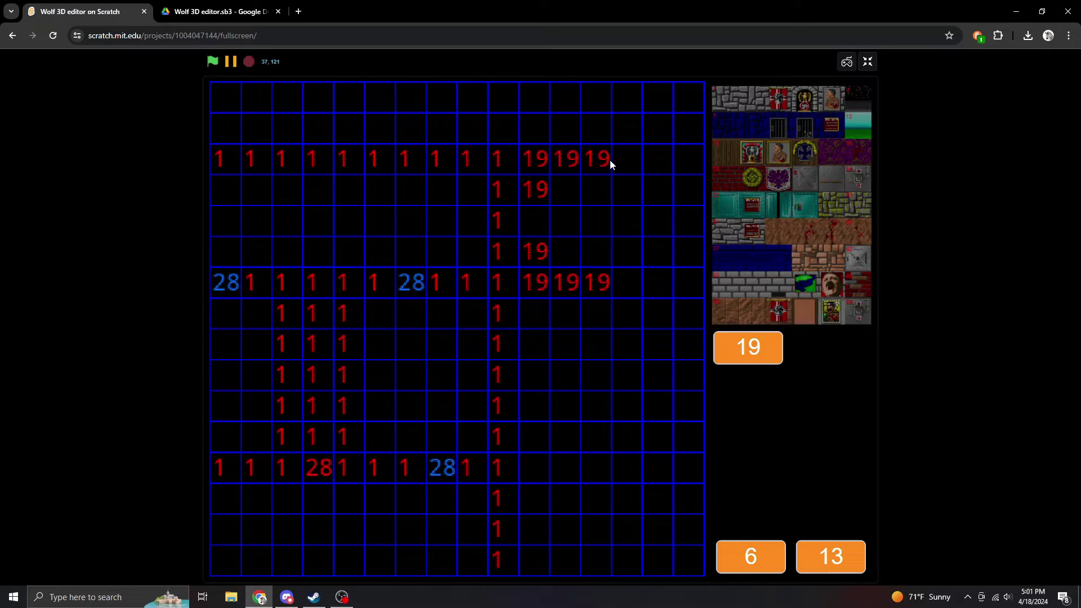
{"action": "left_click", "coordinate": [615, 169]}
{"action": "left_click", "coordinate": [622, 286]}
{"action": "key", "text": "0"}
{"action": "left_click_drag", "start_coordinate": [509, 211], "coordinate": [507, 244]}
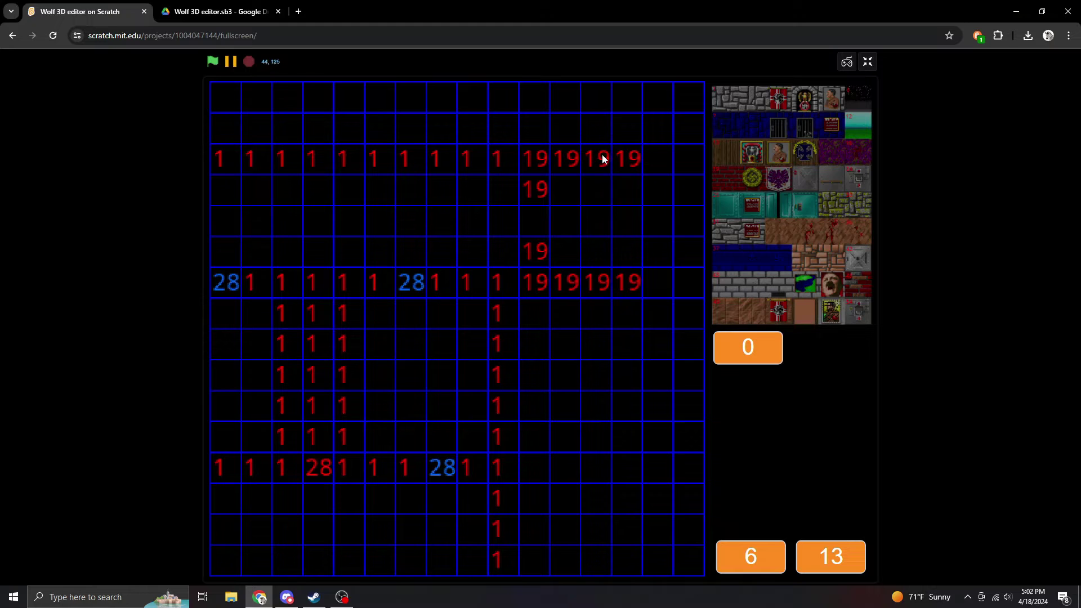
- Extend the corridor walls to eight cells with texture 19 and wall its far end, leaving a one-cell gap in the middle
{"action": "key", "text": "Right"}
{"action": "key", "text": "Right"}
{"action": "key", "text": "Right"}
{"action": "key", "text": "Right"}
{"action": "key", "text": "Right"}
{"action": "key", "text": "Up"}
{"action": "key", "text": "Up"}
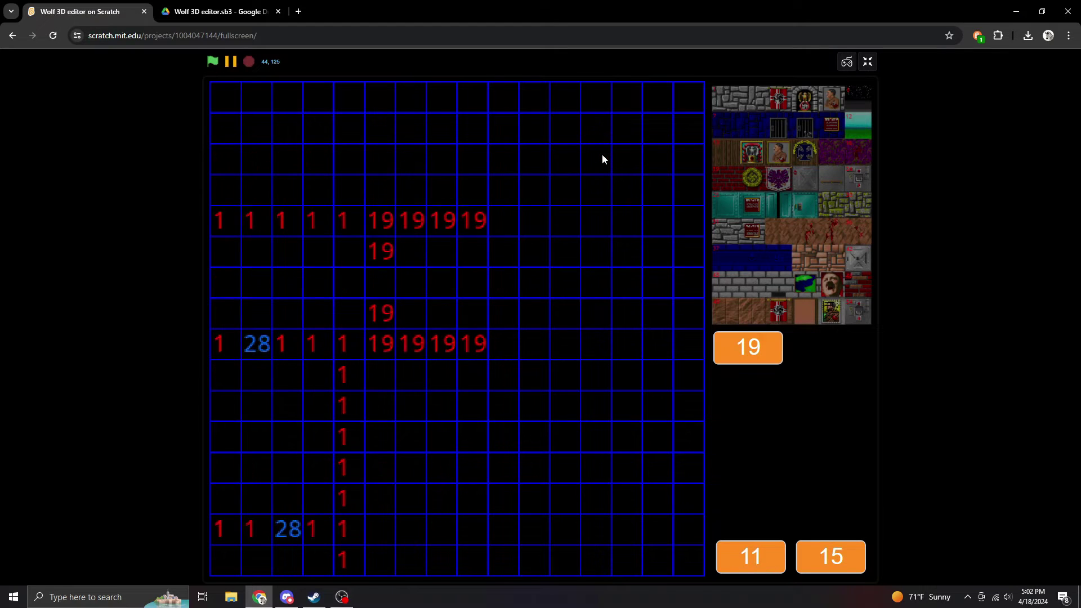
{"action": "left_click_drag", "start_coordinate": [506, 223], "coordinate": [586, 222]}
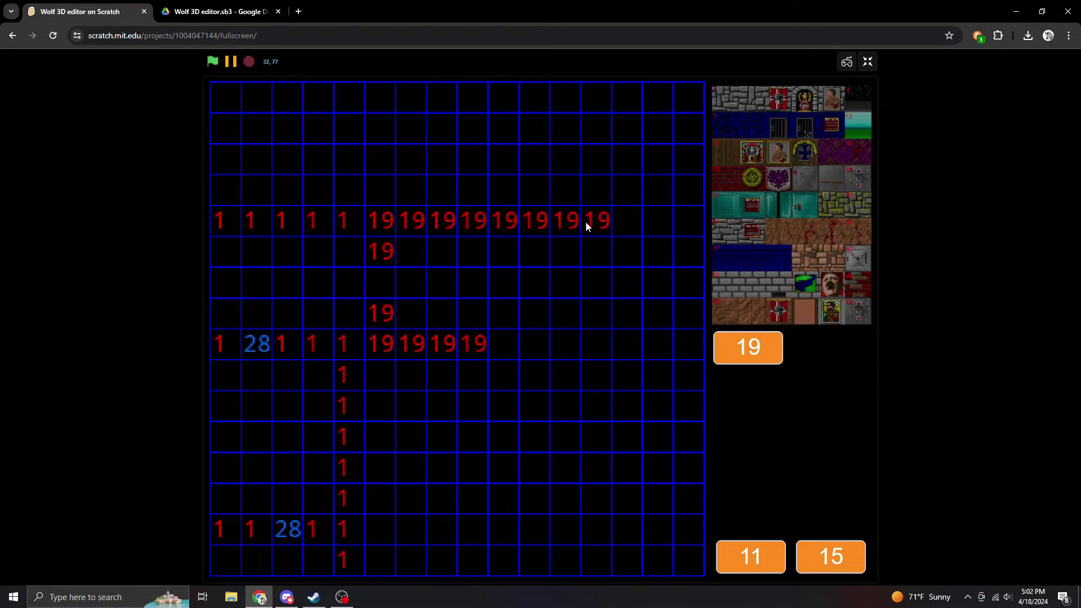
{"action": "left_click_drag", "start_coordinate": [595, 325], "coordinate": [569, 351]}
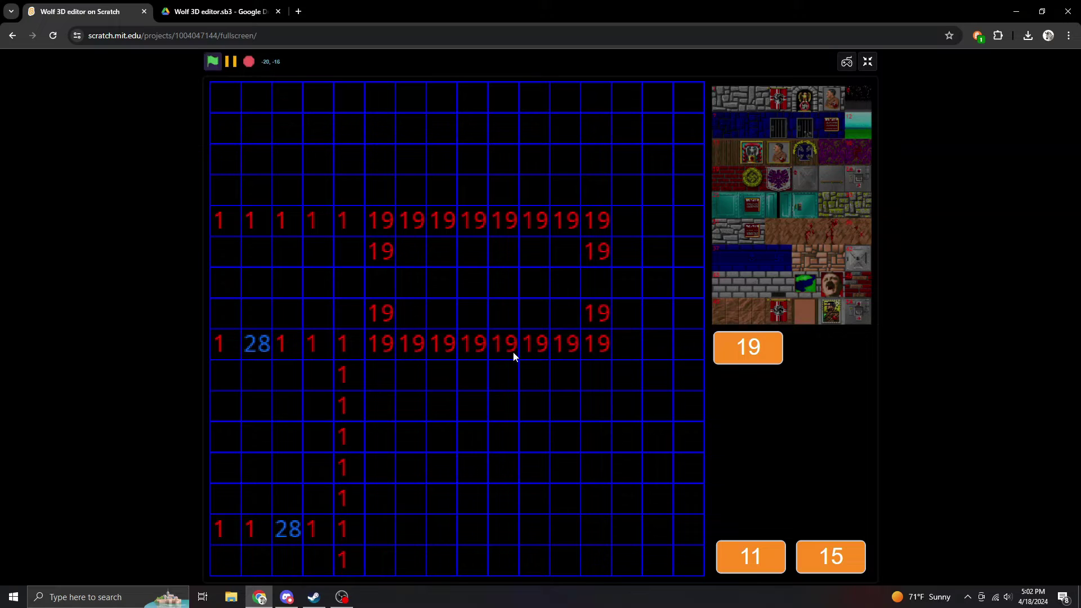
- Build an alcove at the corridor's far end with a blue texture 22 door, texture 23 side walls and a yellow texture 24 back cell
{"action": "key", "text": "Right"}
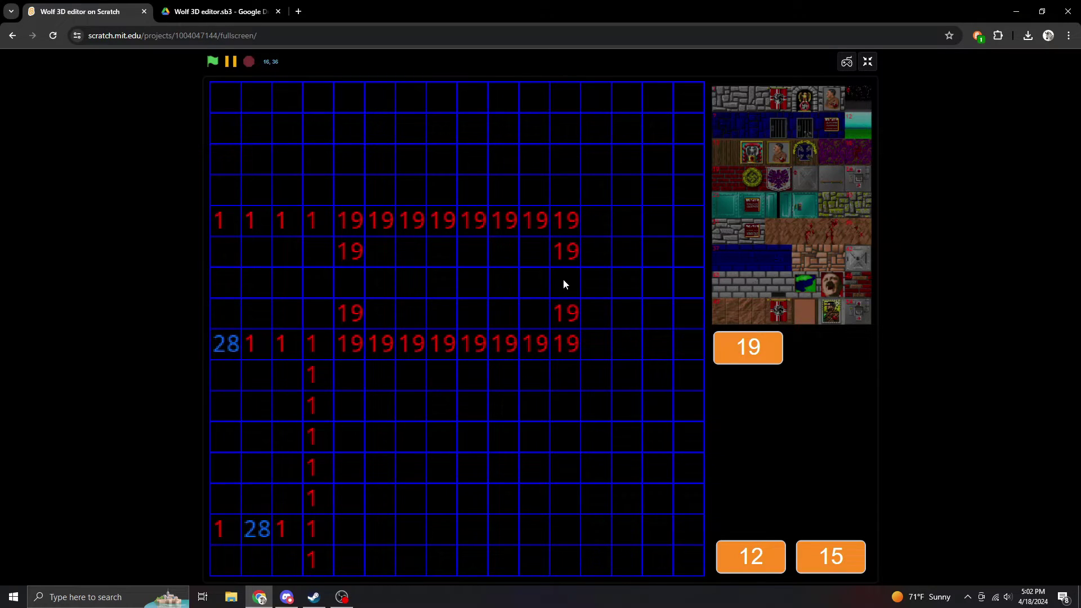
{"action": "type", "text": "t22"}
{"action": "key", "text": "Return"}
{"action": "left_click", "coordinate": [563, 279]}
{"action": "type", "text": "t23"}
{"action": "key", "text": "Return"}
{"action": "left_click", "coordinate": [596, 253]}
{"action": "left_click", "coordinate": [593, 318]}
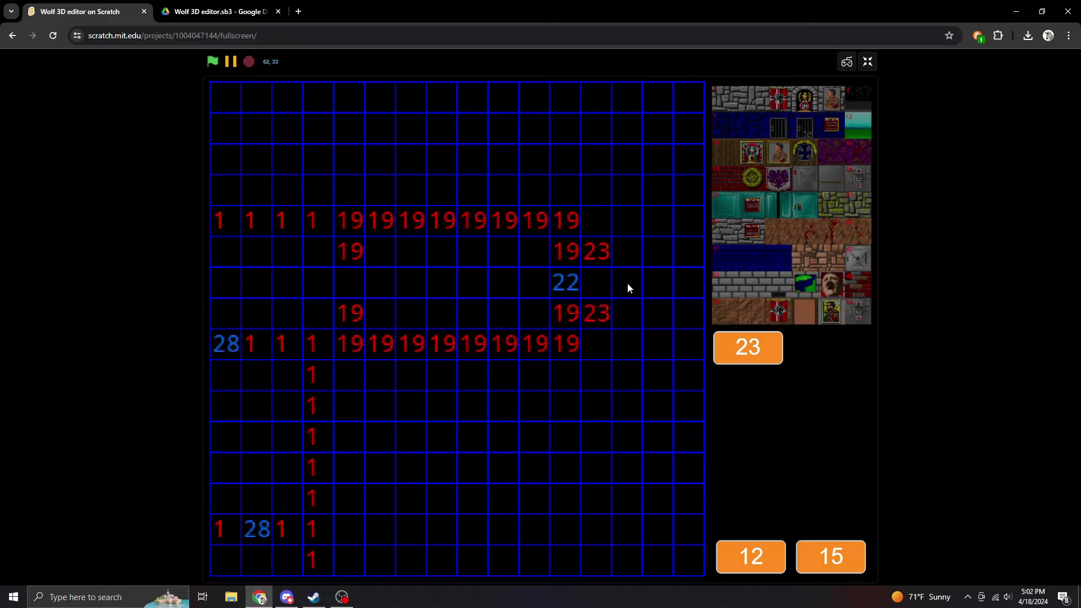
{"action": "type", "text": "t"}
{"action": "type", "text": "24"}
{"action": "key", "text": "Return"}
- Place a light blue texture 42 door in the gap at the corridor's near end
{"action": "key", "text": "space"}
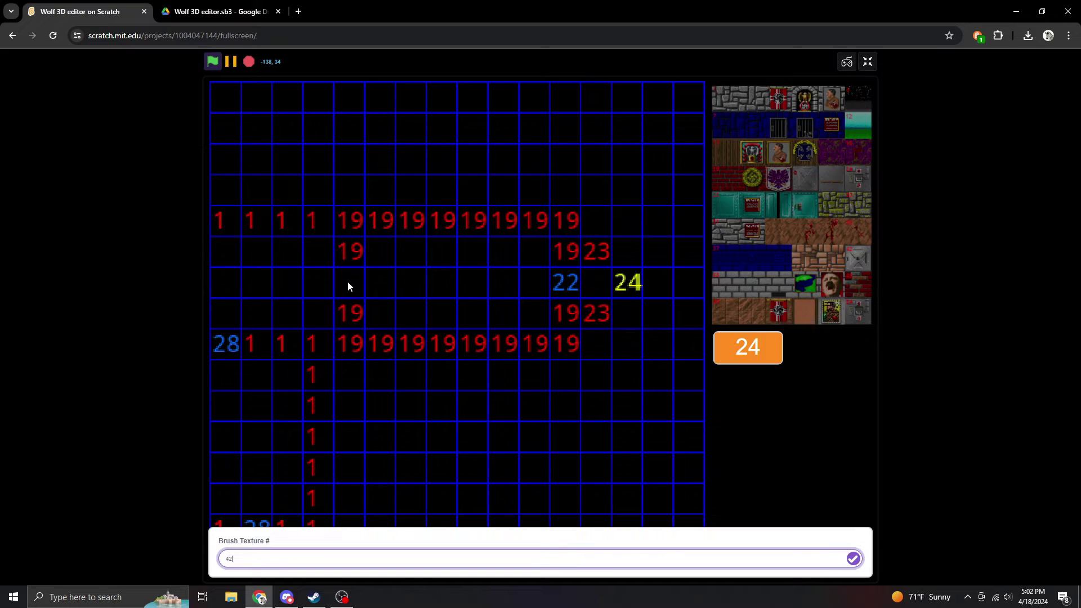
{"action": "key", "text": "Return"}
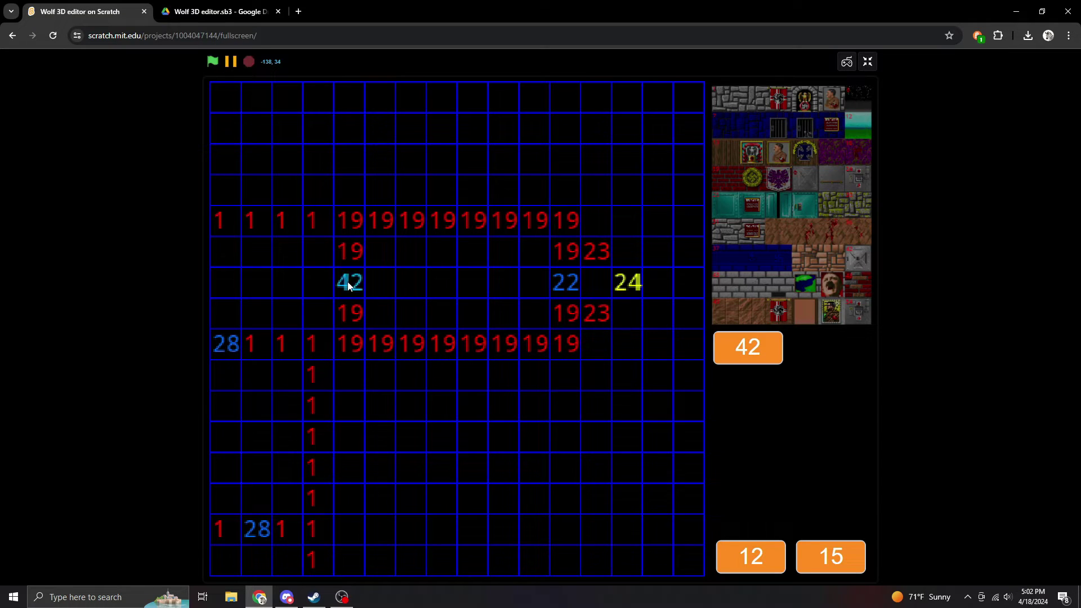
{"action": "key", "text": "Left"}
{"action": "key", "text": "Left"}
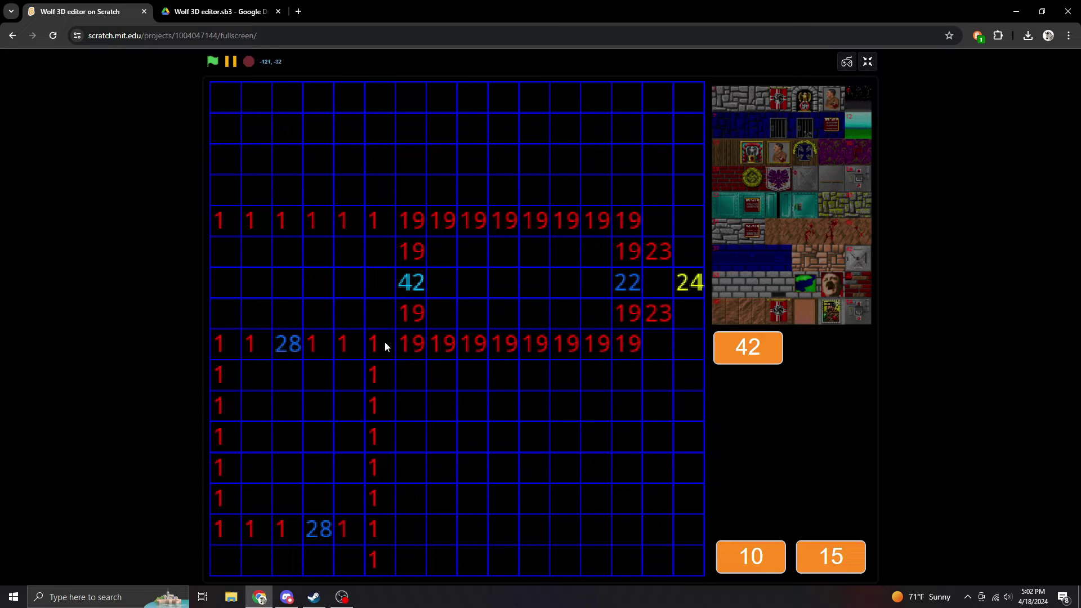
{"action": "left_click", "coordinate": [415, 285]}
{"action": "left_click", "coordinate": [409, 290]}
- Open a three-cell gap in the middle of the new wide room's upper wall and place a blue texture 28 door just above it
{"action": "key", "text": "Left"}
{"action": "key", "text": "Left"}
{"action": "key", "text": "Up"}
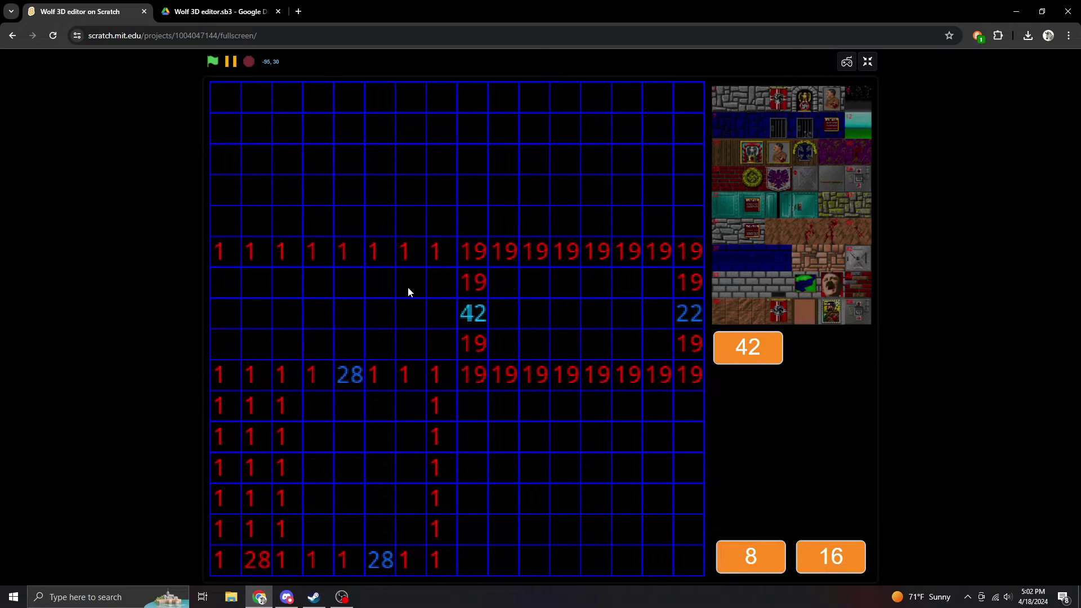
{"action": "key", "text": "Left"}
{"action": "key", "text": "Left"}
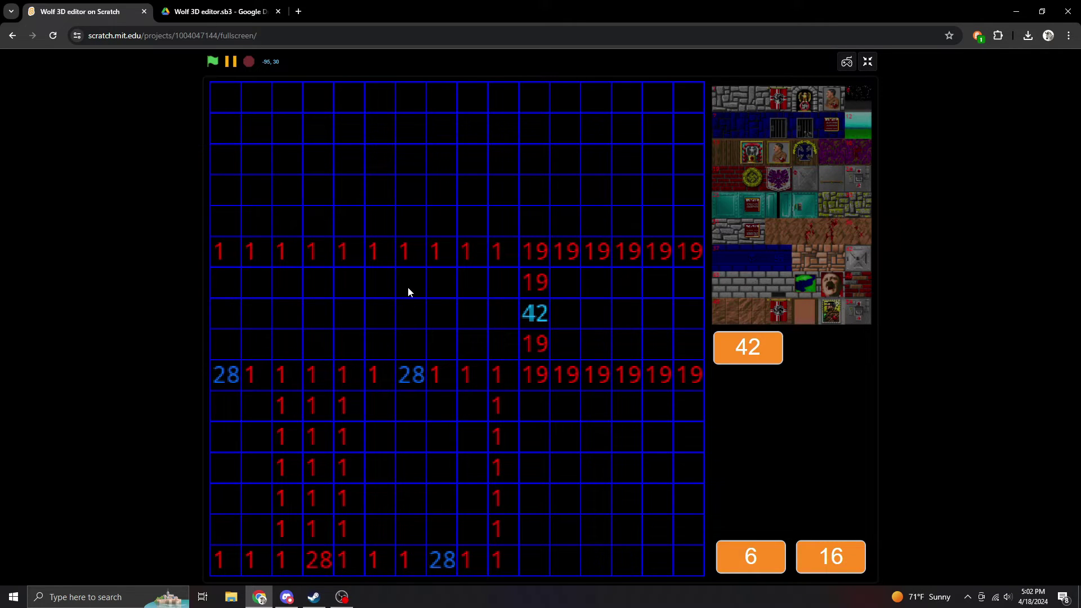
{"action": "key", "text": "Left"}
{"action": "key", "text": "Left"}
{"action": "key", "text": "Left"}
{"action": "key", "text": "Up"}
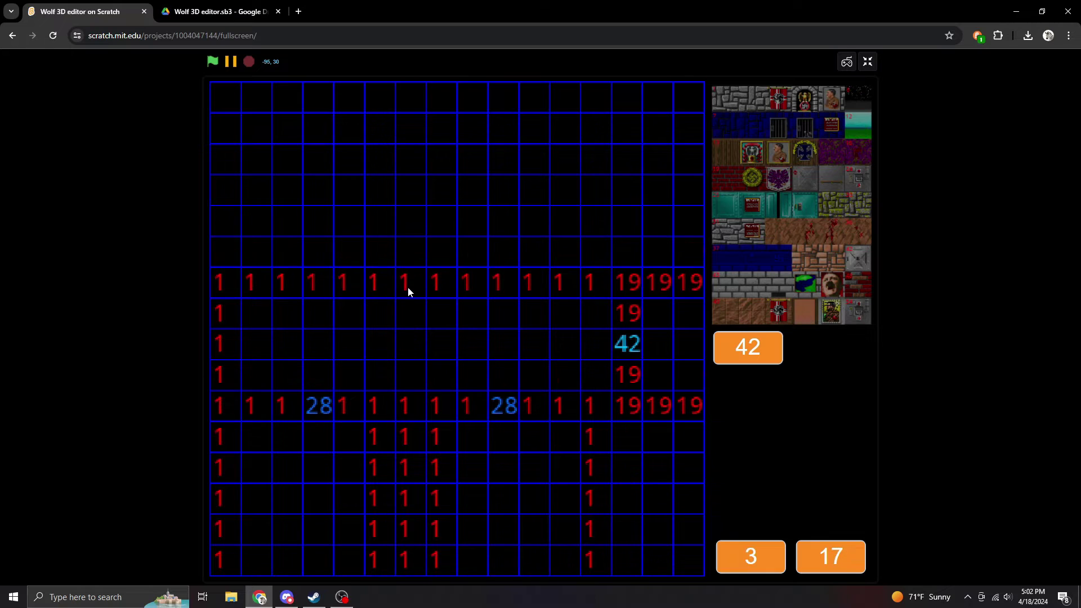
{"action": "key", "text": "Left"}
{"action": "left_click", "coordinate": [355, 403]}
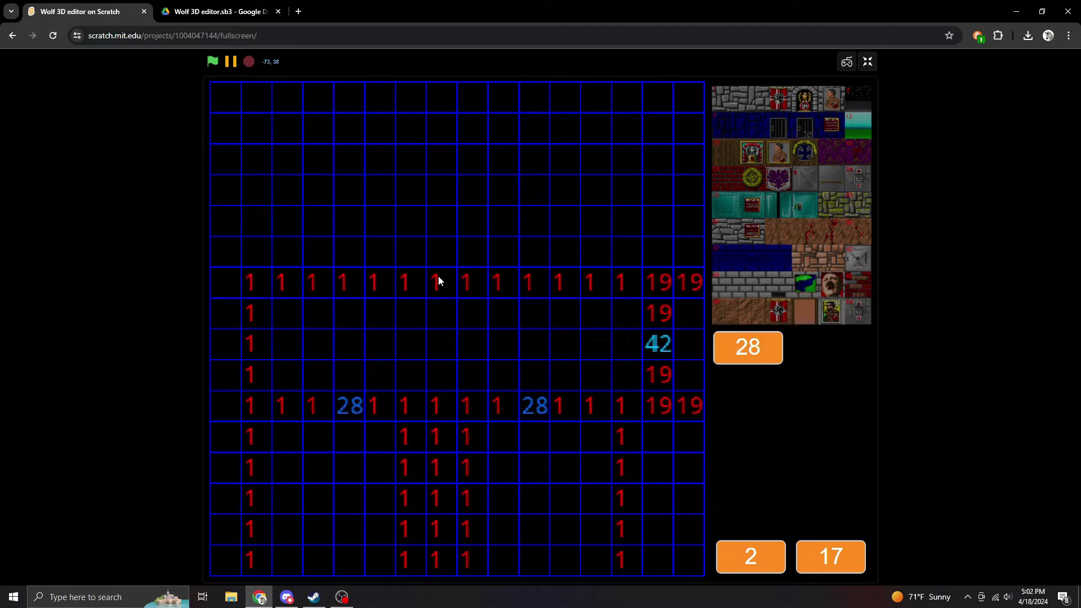
{"action": "key", "text": "space"}
{"action": "left_click", "coordinate": [409, 278]}
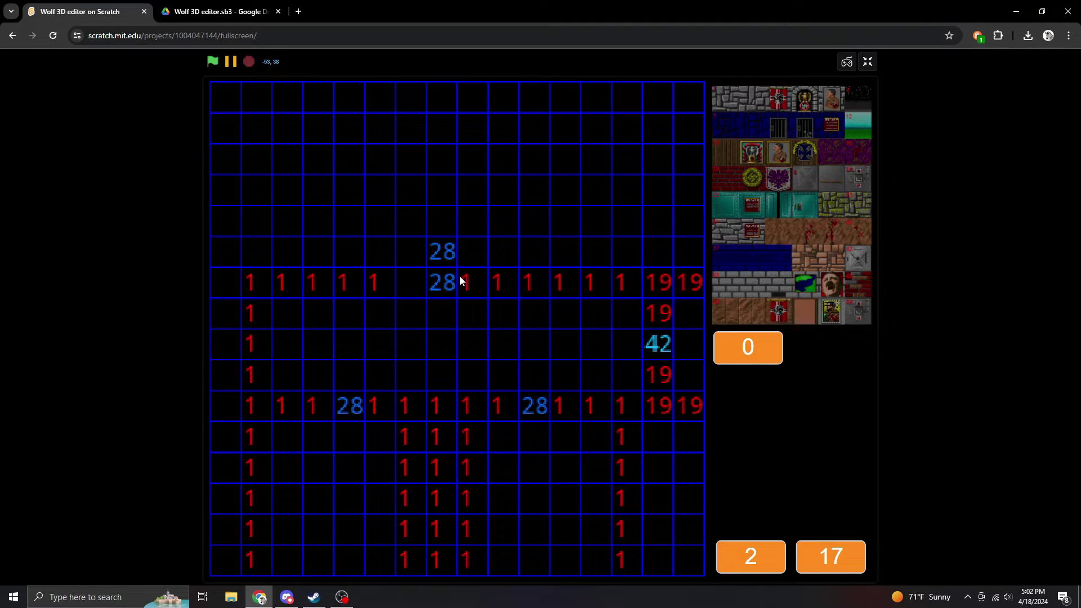
- Paint a square room with a five-by-five interior above the texture 28 door using texture 13, keeping the door in its lower wall
{"action": "key", "text": "Up"}
{"action": "key", "text": "Up"}
{"action": "key", "text": "Up"}
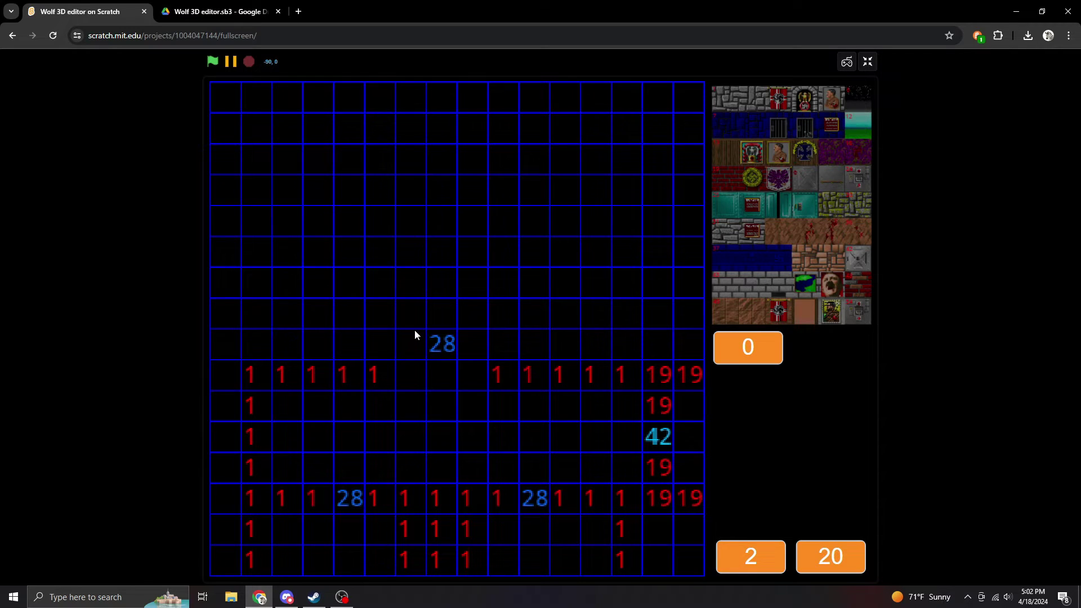
{"action": "type", "text": "b13"}
{"action": "key", "text": "Return"}
{"action": "mouse_move", "coordinate": [410, 336]}
{"action": "left_mouse_down"}
{"action": "mouse_move", "coordinate": [353, 336]}
{"action": "mouse_move", "coordinate": [357, 197]}
{"action": "mouse_move", "coordinate": [371, 161]}
{"action": "mouse_move", "coordinate": [508, 165]}
{"action": "mouse_move", "coordinate": [521, 175]}
{"action": "mouse_move", "coordinate": [530, 314]}
{"action": "mouse_move", "coordinate": [477, 347]}
{"action": "left_mouse_up"}
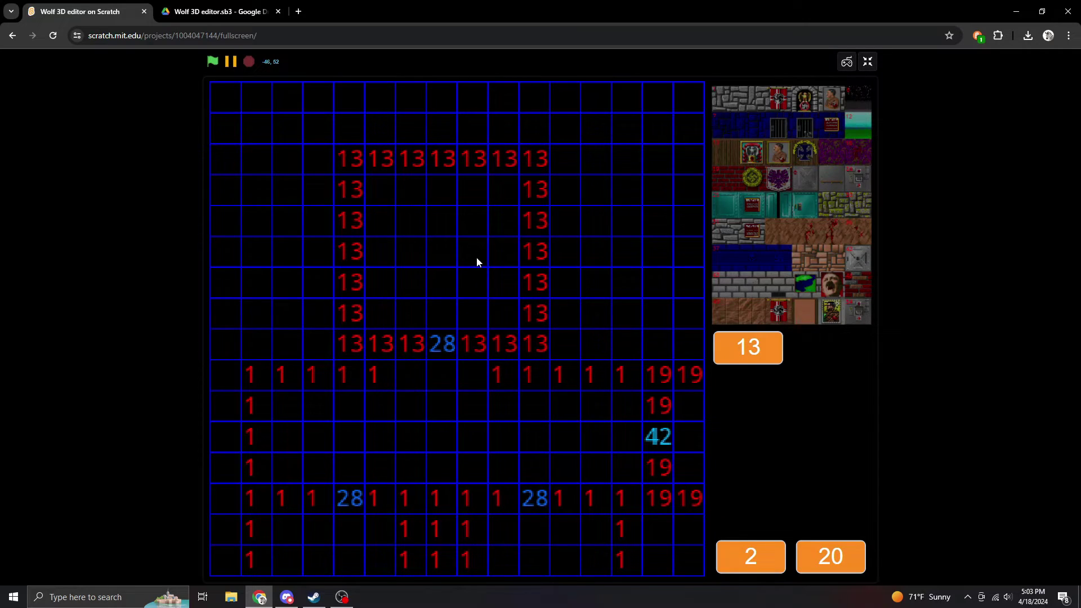
{"action": "key", "text": "Right"}
{"action": "key", "text": "Up"}
{"action": "key", "text": "Up"}
{"action": "key", "text": "Up"}
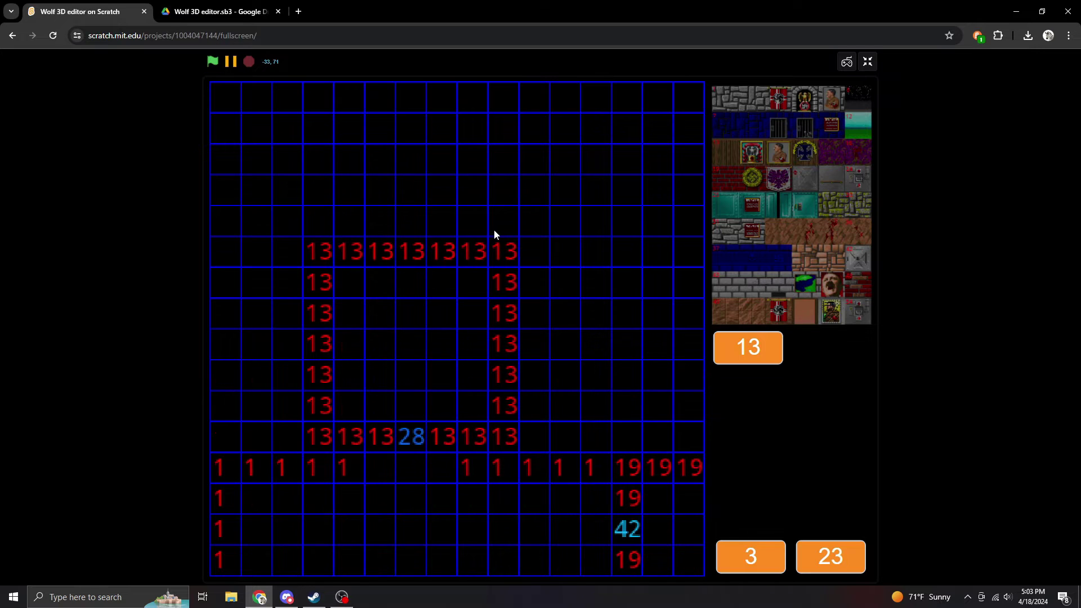
- Extend the texture 13 room two rows upward with new side and upper walls, and erase the former upper wall between them
{"action": "left_click", "coordinate": [496, 192]}
{"action": "left_click_drag", "start_coordinate": [393, 196], "coordinate": [340, 195]}
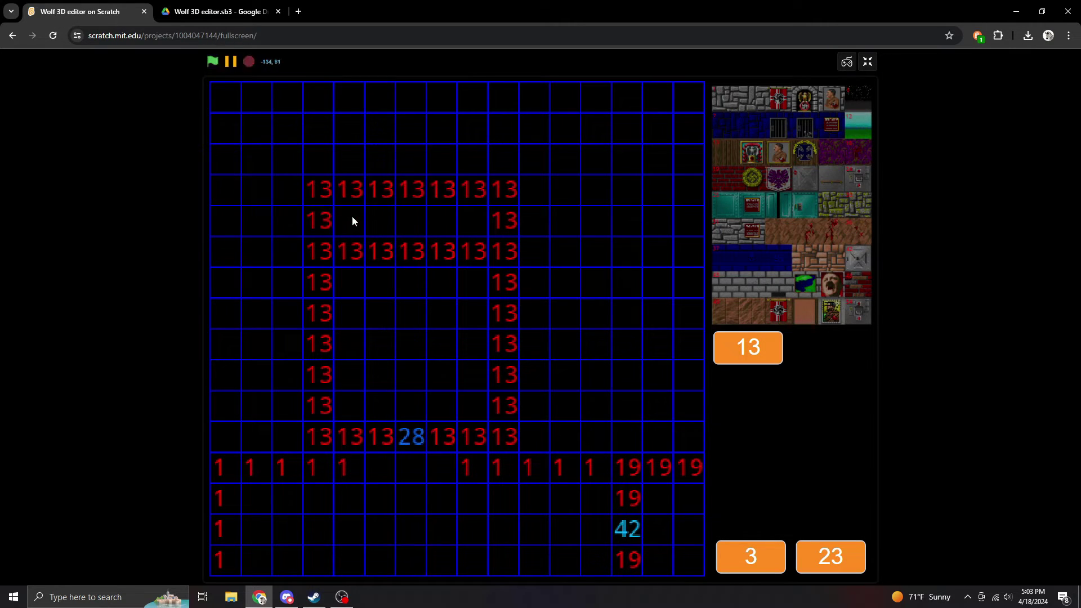
{"action": "key", "text": "0"}
{"action": "mouse_move", "coordinate": [377, 249]}
{"action": "left_mouse_down"}
{"action": "mouse_move", "coordinate": [454, 248]}
{"action": "mouse_move", "coordinate": [440, 233]}
{"action": "left_mouse_up"}
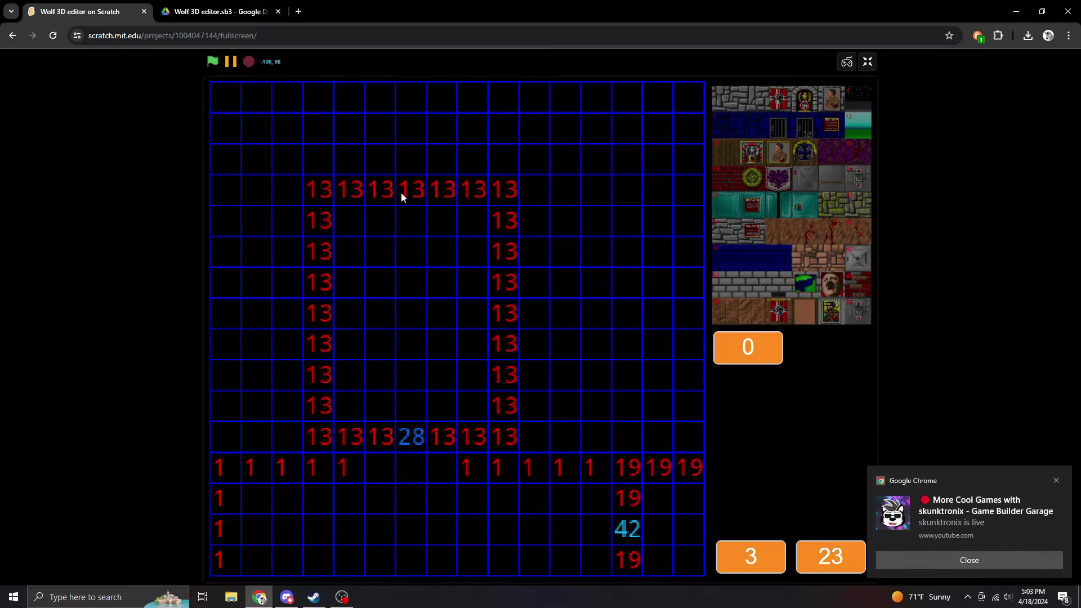
{"action": "left_click", "coordinate": [1055, 480]}
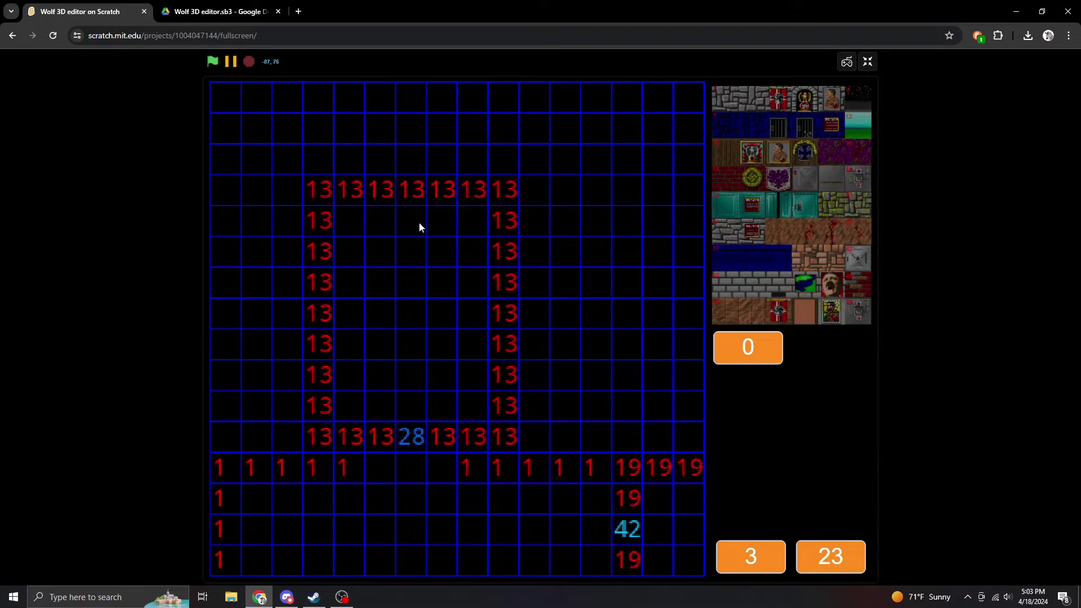
- Place two texture 14 cells in each side wall of the texture 13 room and a texture 15 cell midway along its upper wall
{"action": "type", "text": "b14"}
{"action": "key", "text": "Return"}
{"action": "left_click", "coordinate": [319, 346]}
{"action": "left_click", "coordinate": [319, 288]}
{"action": "left_click", "coordinate": [498, 290]}
{"action": "left_click", "coordinate": [503, 353]}
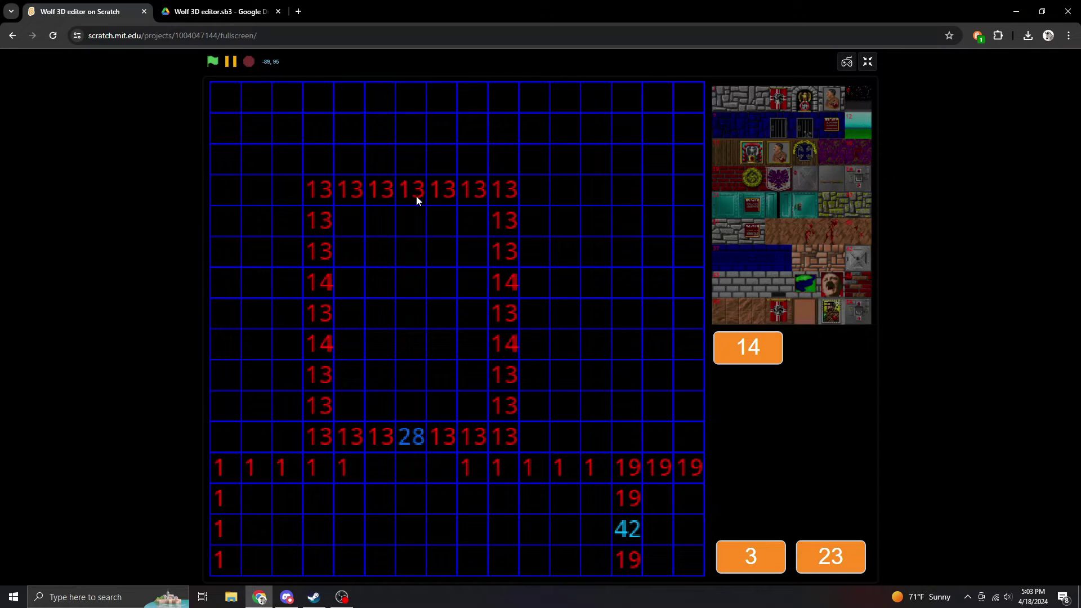
{"action": "type", "text": "t1"}
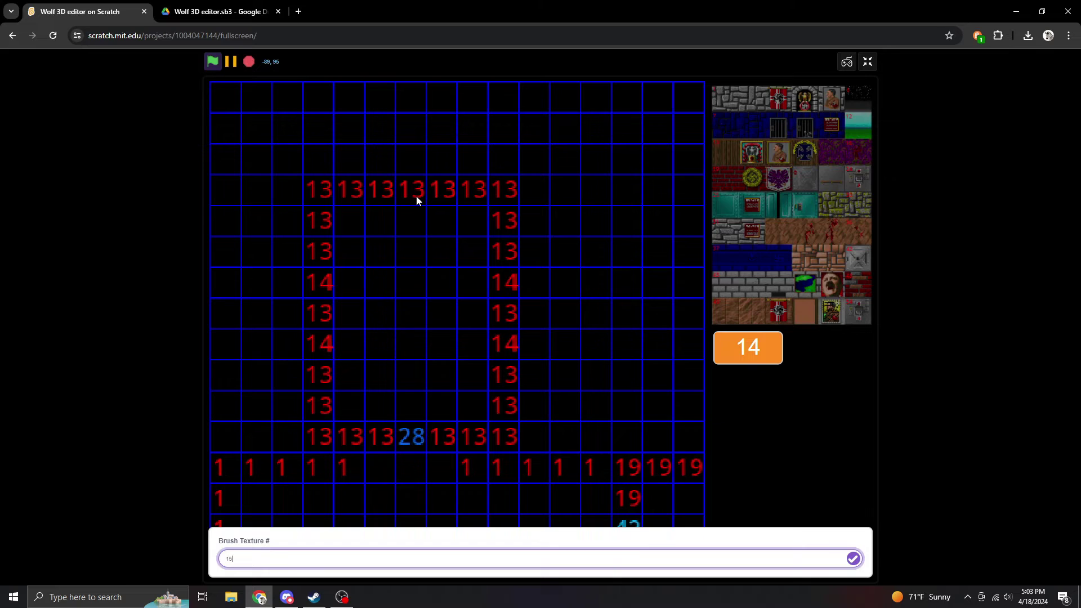
{"action": "type", "text": "5"}
{"action": "key", "text": "Return"}
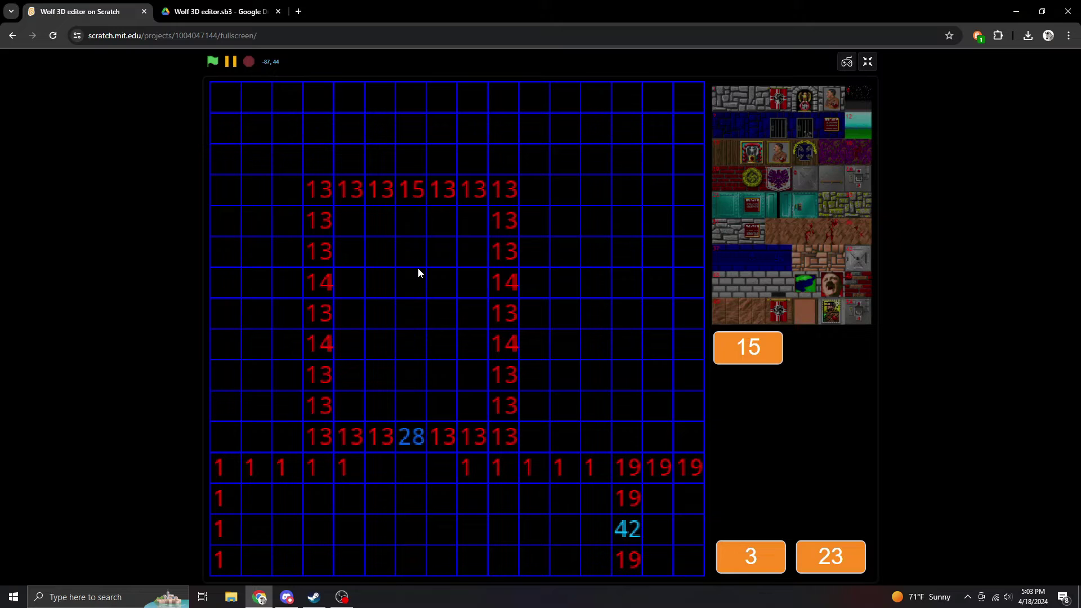
- Review the map layout from the texture 13 room through the side rooms, texture 19 corridor and end alcove down to the lower entrance corridor
{"action": "key", "text": "Down"}
{"action": "key", "text": "Down"}
{"action": "key", "text": "Down"}
{"action": "key", "text": "Down"}
{"action": "key", "text": "Down"}
{"action": "key", "text": "Down"}
{"action": "key", "text": "Down"}
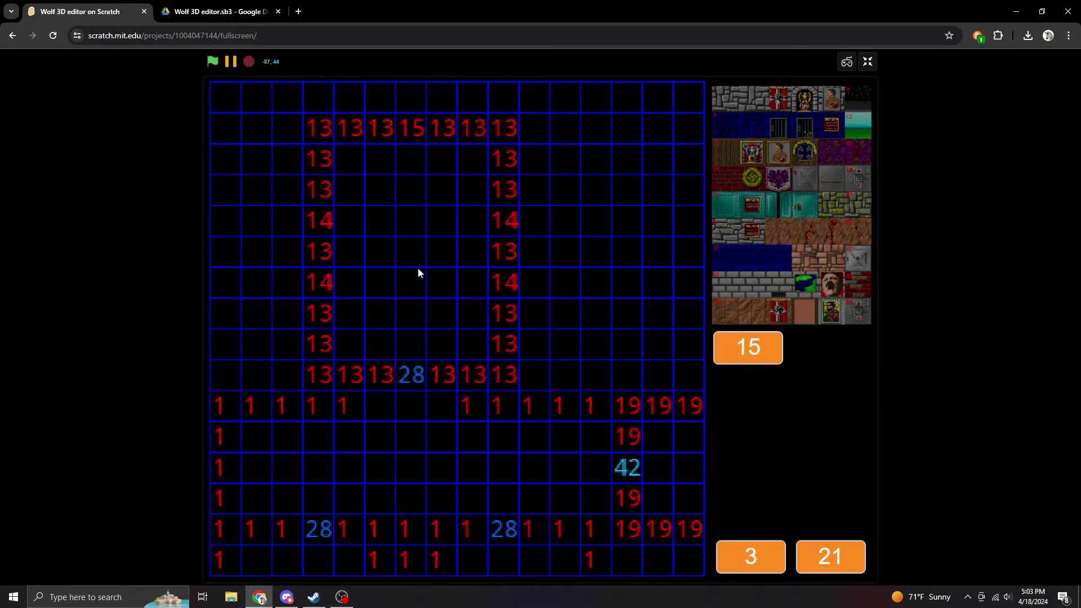
{"action": "key", "text": "Down"}
{"action": "key", "text": "Down"}
{"action": "key", "text": "Down"}
{"action": "key", "text": "Down"}
{"action": "key", "text": "Down"}
{"action": "key", "text": "Down"}
{"action": "key", "text": "Down"}
{"action": "key", "text": "Down"}
{"action": "key", "text": "Down"}
{"action": "key", "text": "Down"}
{"action": "key", "text": "Down"}
{"action": "key", "text": "Down"}
{"action": "key", "text": "Down"}
{"action": "key", "text": "Down"}
{"action": "key", "text": "Down"}
{"action": "key", "text": "Down"}
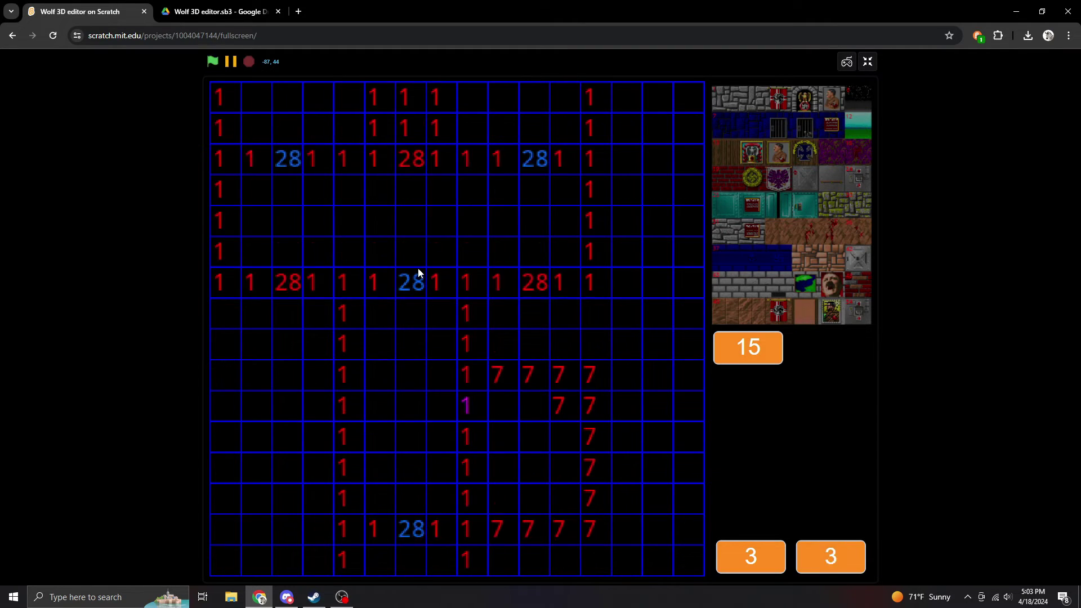
{"action": "key", "text": "Up"}
{"action": "key", "text": "Up"}
{"action": "key", "text": "Up"}
{"action": "key", "text": "Up"}
{"action": "key", "text": "Up"}
{"action": "key", "text": "Up"}
{"action": "key", "text": "Up"}
{"action": "key", "text": "Up"}
{"action": "key", "text": "Up"}
{"action": "key", "text": "Up"}
{"action": "key", "text": "Up"}
{"action": "key", "text": "Up"}
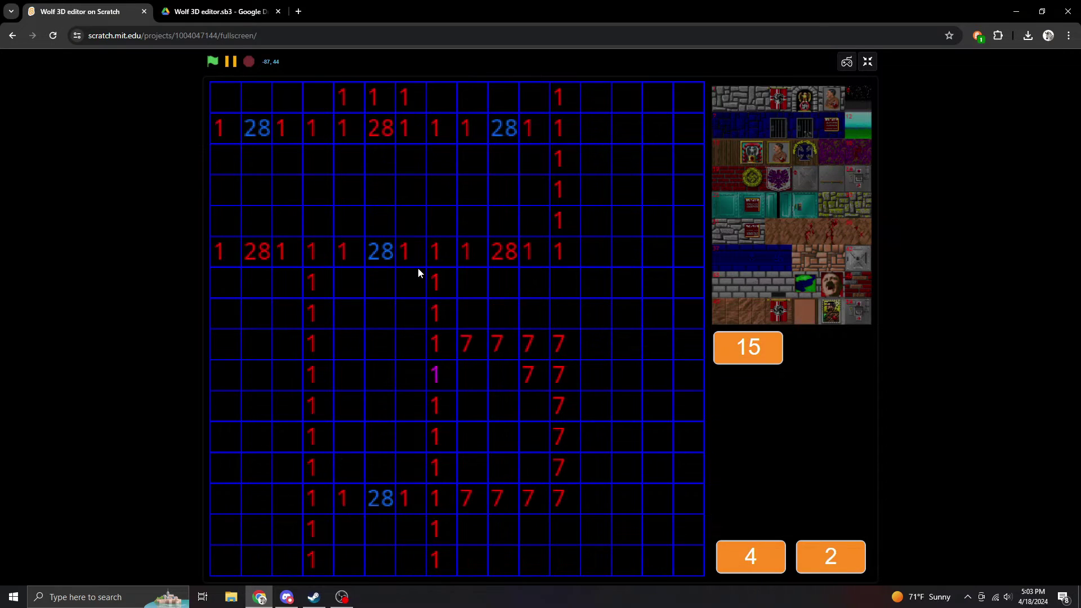
{"action": "key", "text": "Right"}
{"action": "key", "text": "Up"}
{"action": "key", "text": "Up"}
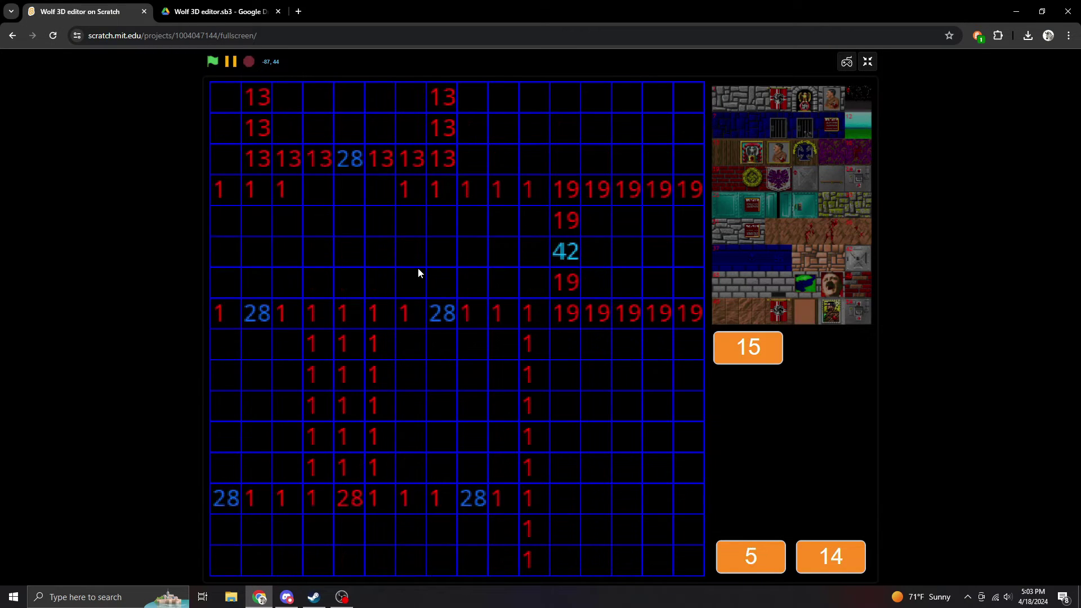
{"action": "key", "text": "Right"}
{"action": "key", "text": "Right"}
{"action": "key", "text": "Right"}
{"action": "key", "text": "Right"}
{"action": "key", "text": "Right"}
{"action": "key", "text": "Right"}
{"action": "key", "text": "Left"}
{"action": "key", "text": "Left"}
{"action": "key", "text": "Left"}
{"action": "key", "text": "Left"}
{"action": "key", "text": "Left"}
{"action": "key", "text": "Left"}
{"action": "key", "text": "Left"}
{"action": "key", "text": "Left"}
{"action": "key", "text": "Left"}
{"action": "key", "text": "Left"}
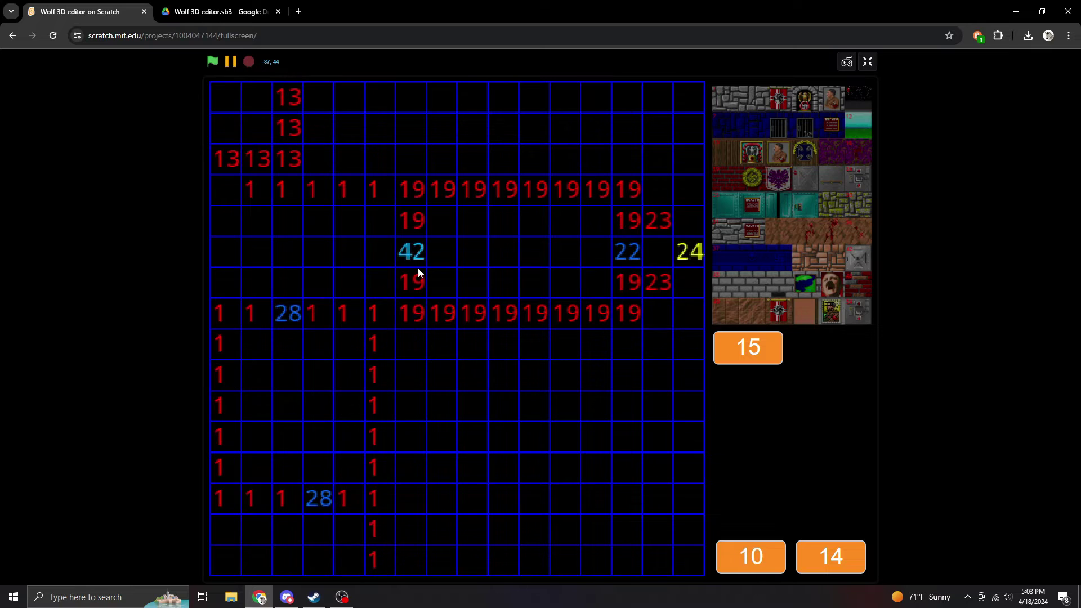
{"action": "key", "text": "Down"}
{"action": "key", "text": "Down"}
{"action": "key", "text": "Down"}
{"action": "key", "text": "Down"}
{"action": "key", "text": "Down"}
{"action": "key", "text": "Down"}
{"action": "key", "text": "Down"}
{"action": "key", "text": "Down"}
{"action": "key", "text": "Down"}
{"action": "key", "text": "Down"}
{"action": "key", "text": "Down"}
{"action": "key", "text": "Down"}
{"action": "key", "text": "Down"}
{"action": "key", "text": "Down"}
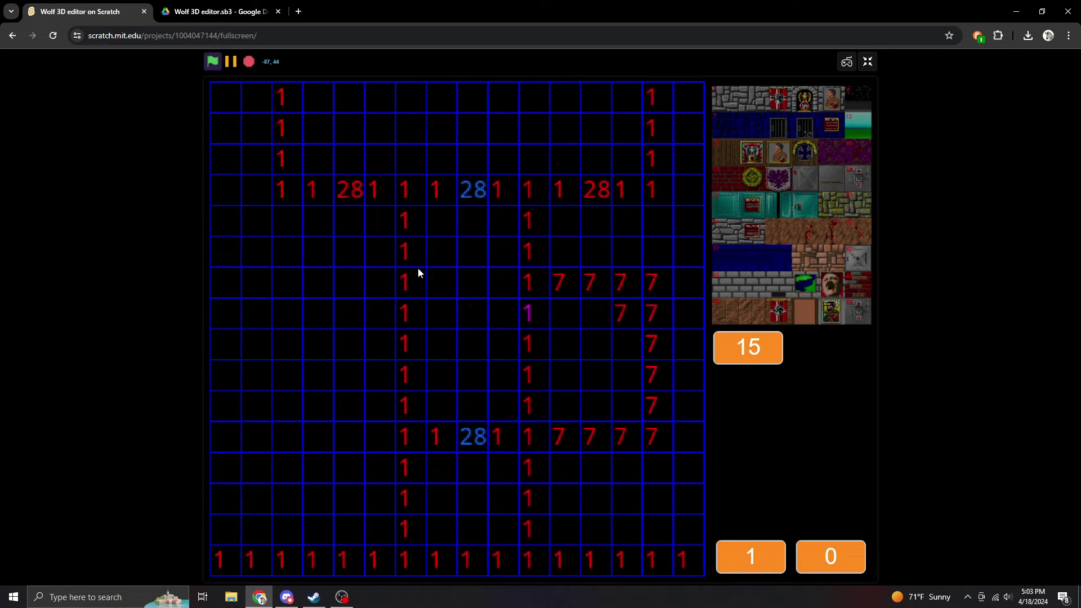
{"action": "key", "text": "Right"}
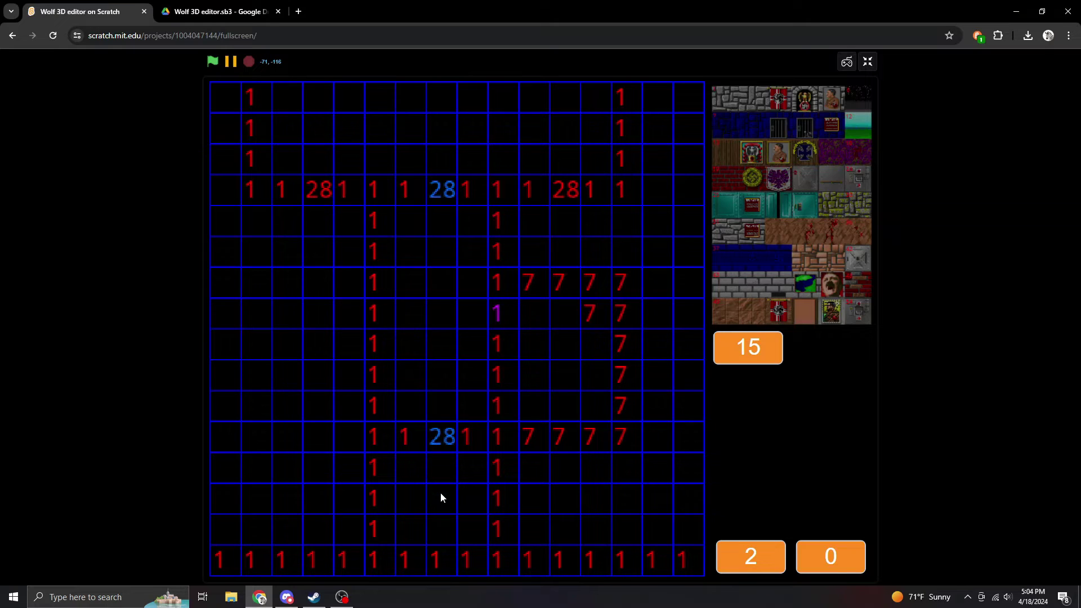
{"action": "key", "text": "b"}
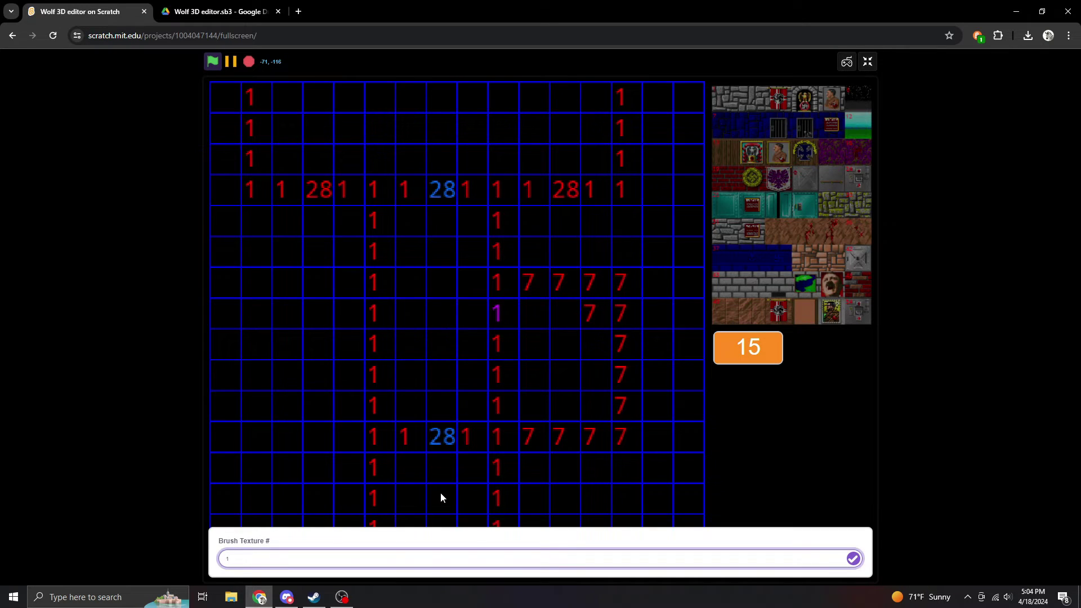
{"action": "key", "text": "Return"}
{"action": "left_click_drag", "start_coordinate": [438, 306], "coordinate": [439, 355]}
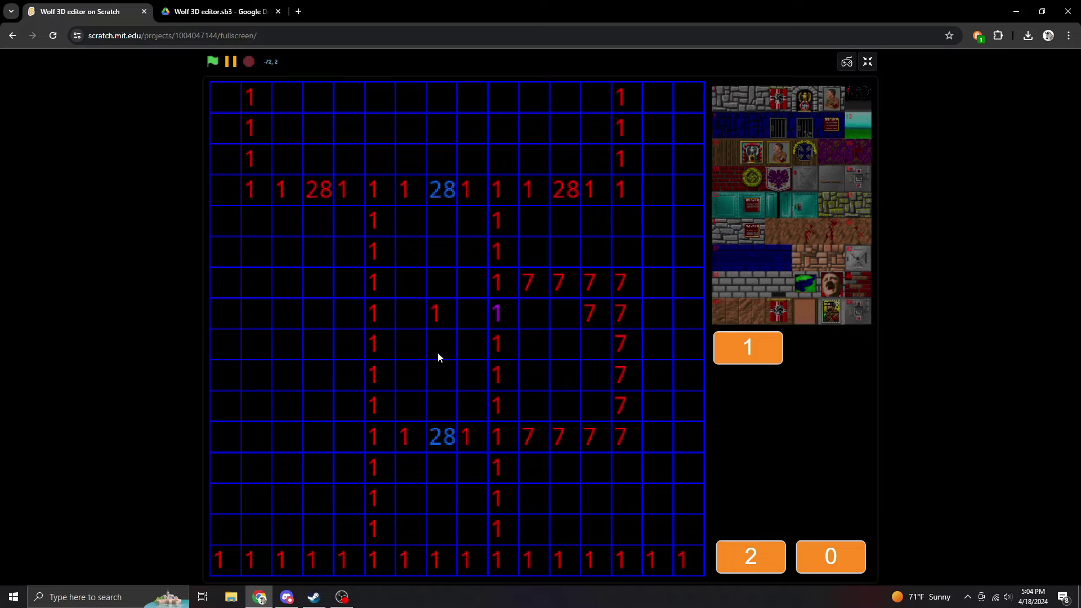
{"action": "key", "text": "0"}
- Try objects 2 and 3 in the corridor's centre cell beside the purple secret wall, settling on the green ceiling light, object 4
{"action": "key", "text": "1"}
{"action": "type", "text": "2"}
{"action": "key", "text": "Return"}
{"action": "type", "text": "b"}
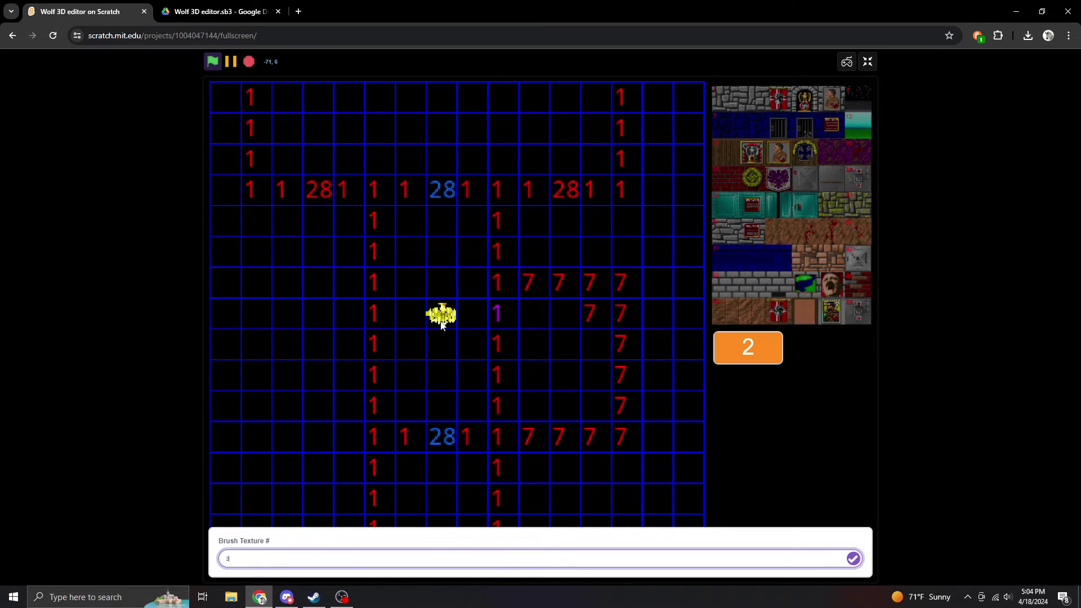
{"action": "type", "text": "3"}
{"action": "key", "text": "Return"}
{"action": "type", "text": "b4"}
{"action": "key", "text": "Return"}
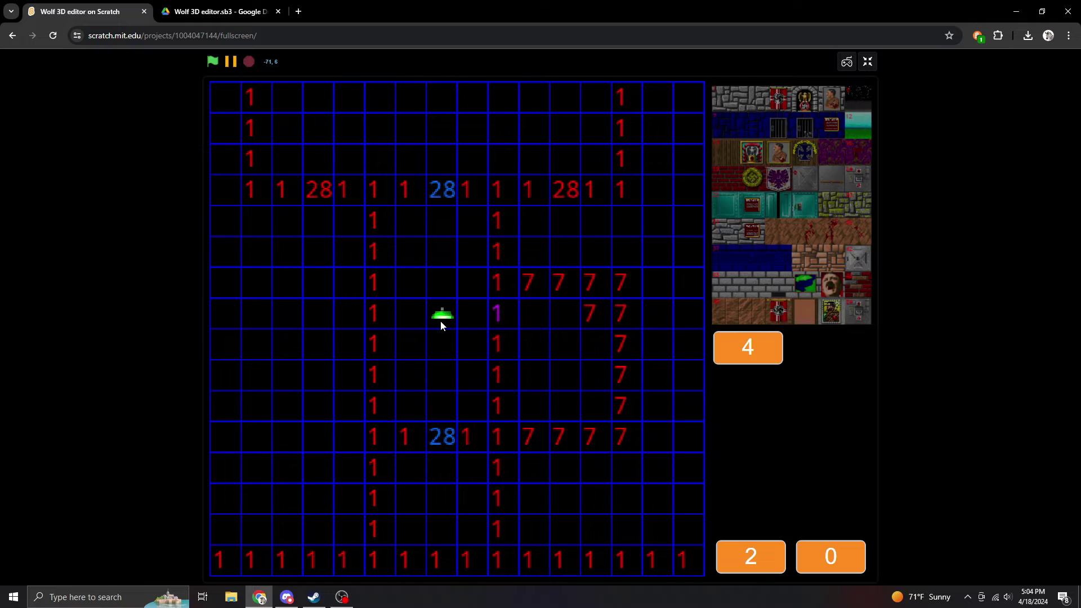
{"action": "key", "text": "Up"}
{"action": "key", "text": "Up"}
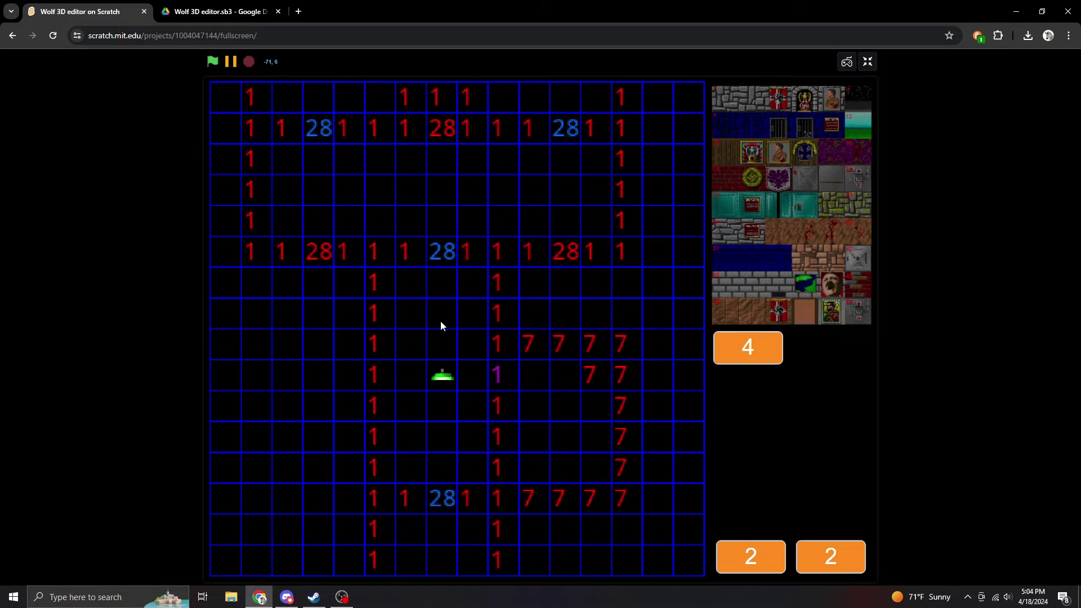
{"action": "key", "text": "Up"}
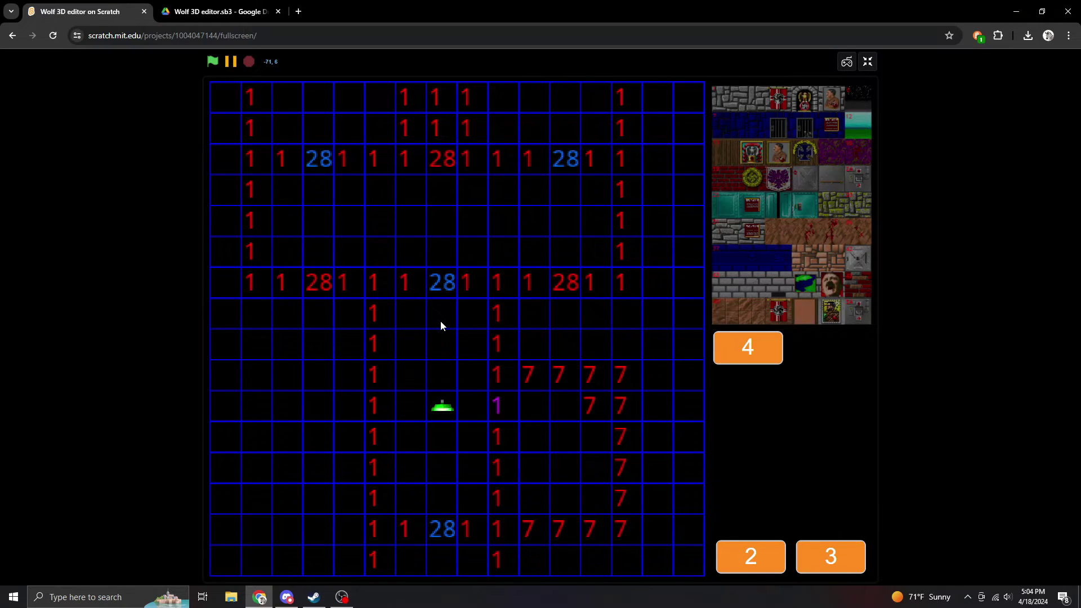
{"action": "left_click", "coordinate": [441, 372]}
{"action": "type", "text": "49"}
{"action": "key", "text": "Return"}
{"action": "left_click", "coordinate": [440, 379]}
{"action": "key", "text": "Down"}
{"action": "key", "text": "Up"}
{"action": "key", "text": "Down"}
{"action": "key", "text": "Down"}
{"action": "key", "text": "Down"}
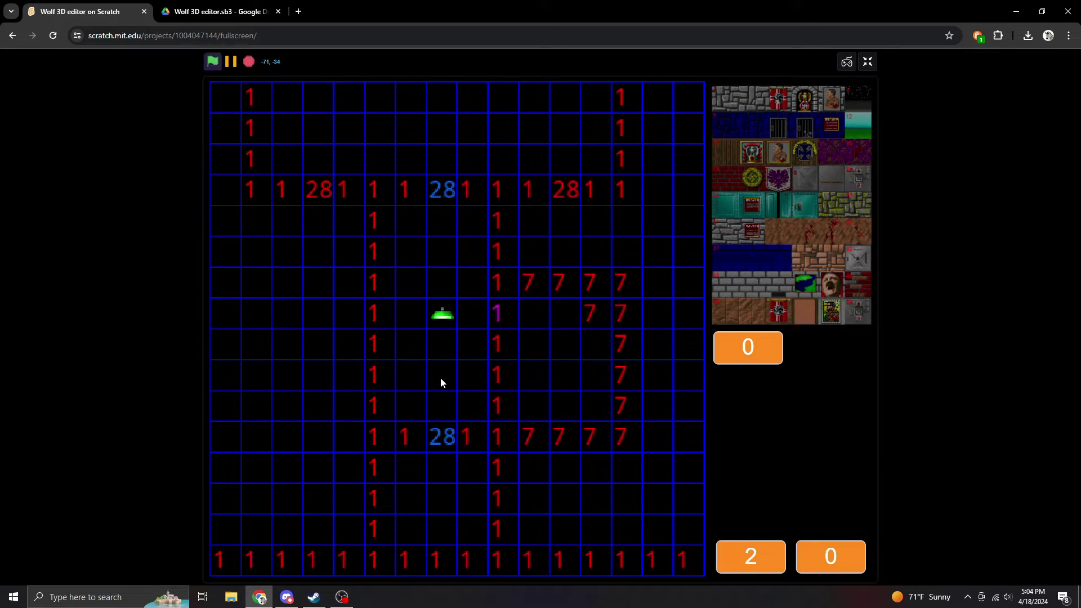
- Copy the green ceiling light to three cells along the middle row of the wide room above the corridor
{"action": "left_click", "coordinate": [442, 313]}
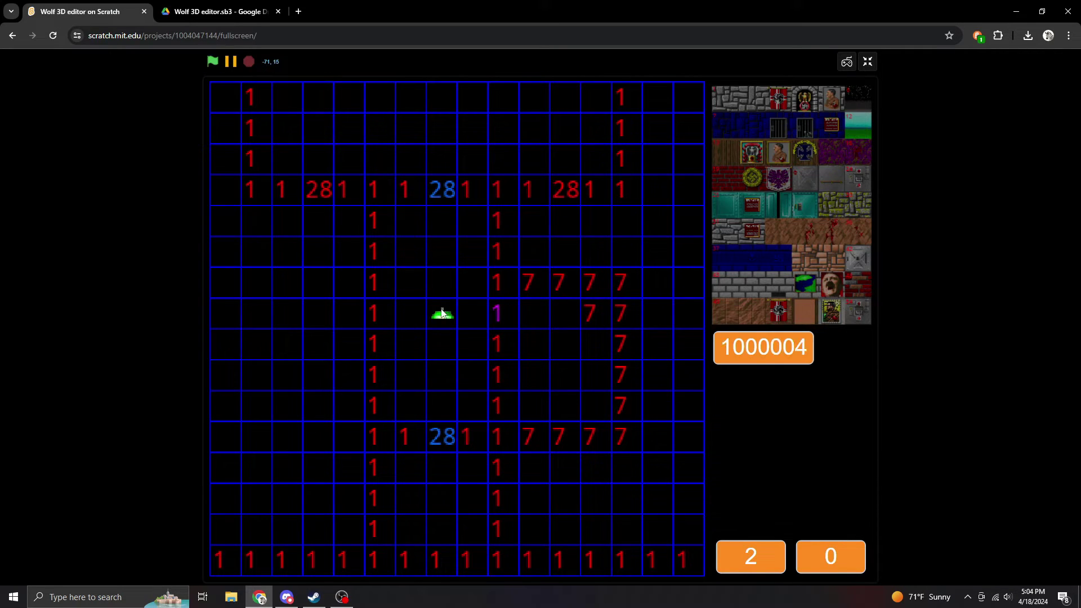
{"action": "key", "text": "Up"}
{"action": "key", "text": "Up"}
{"action": "key", "text": "Up"}
{"action": "key", "text": "Up"}
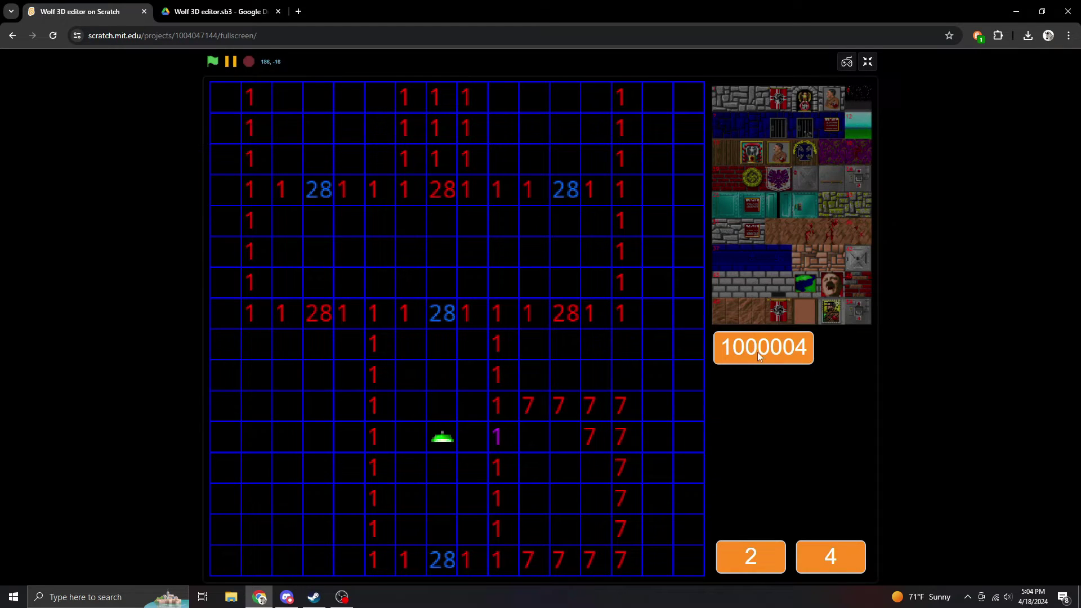
{"action": "left_click", "coordinate": [445, 253]}
{"action": "left_click", "coordinate": [509, 251]}
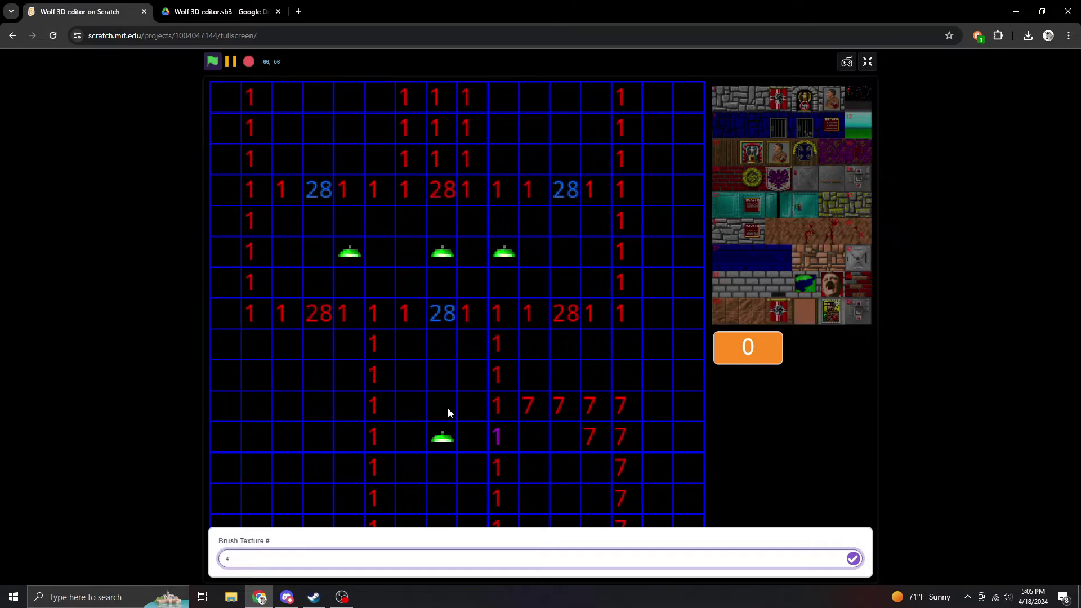
{"action": "type", "text": "4"}
{"action": "key", "text": "Return"}
- Place two blue puddles, object 1, in the upper right corner of the left side room, leaving its centre cell empty
{"action": "key", "text": "Up"}
{"action": "key", "text": "Up"}
{"action": "key", "text": "Up"}
{"action": "key", "text": "Up"}
{"action": "key", "text": "Up"}
{"action": "key", "text": "Up"}
{"action": "key", "text": "Up"}
{"action": "key", "text": "Up"}
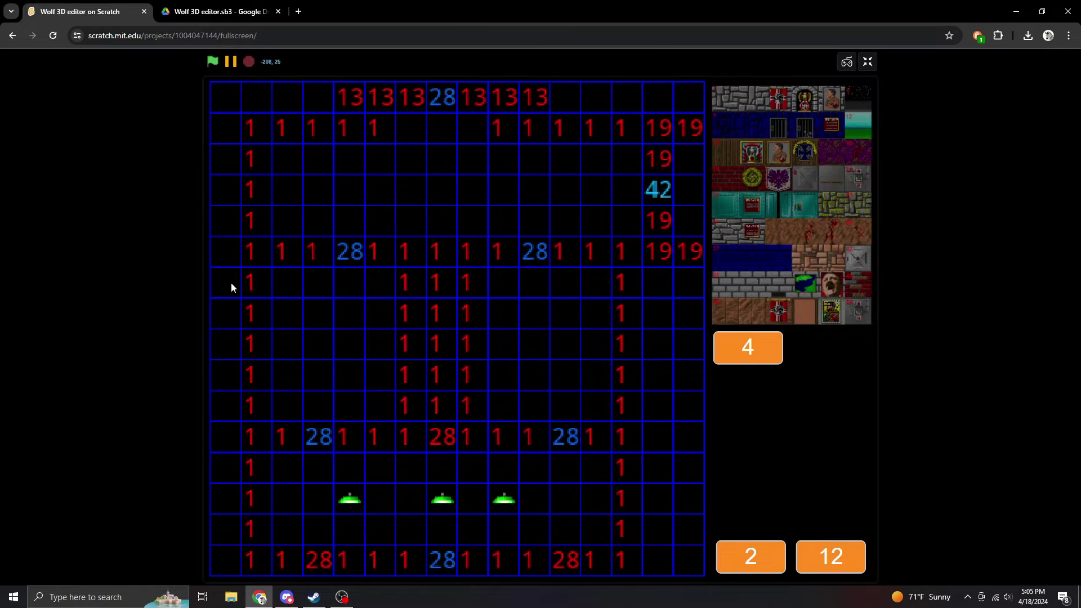
{"action": "type", "text": "t1"}
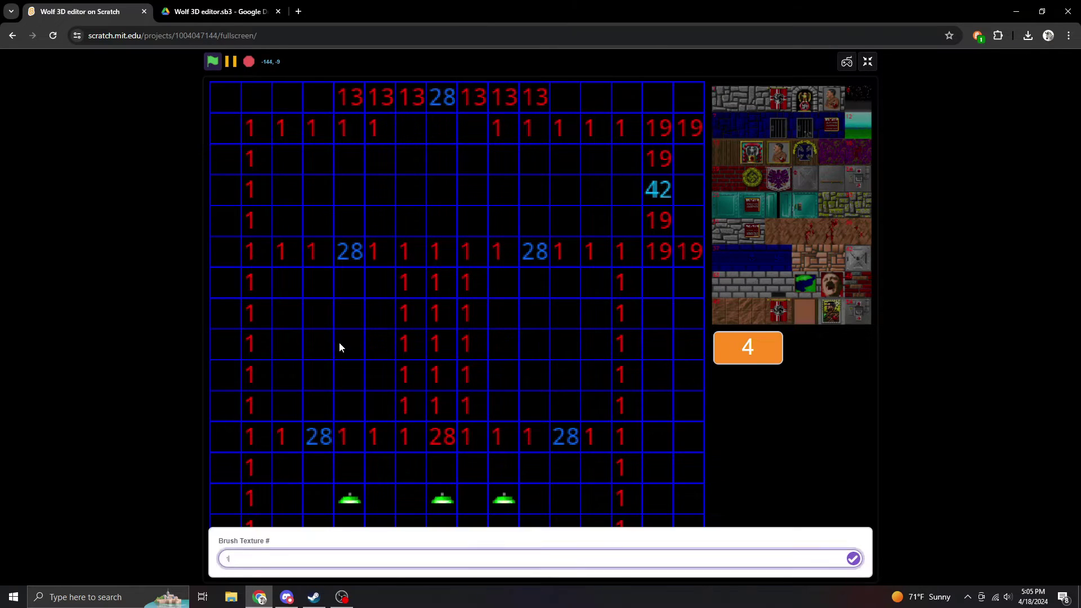
{"action": "key", "text": "Return"}
{"action": "left_click", "coordinate": [342, 344]}
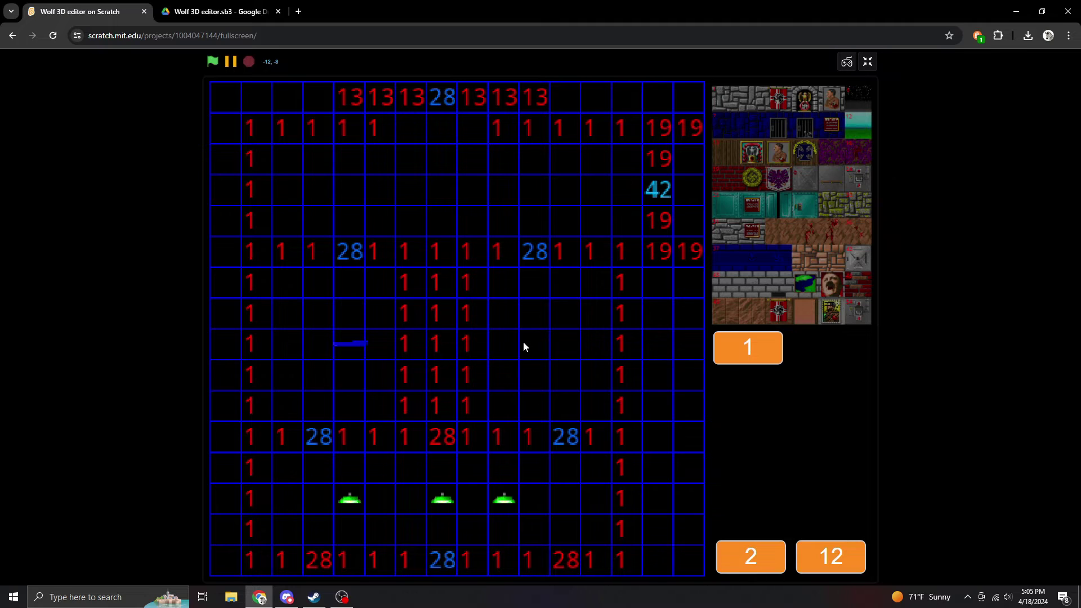
{"action": "type", "text": "t2"}
{"action": "key", "text": "Return"}
{"action": "key", "text": "p"}
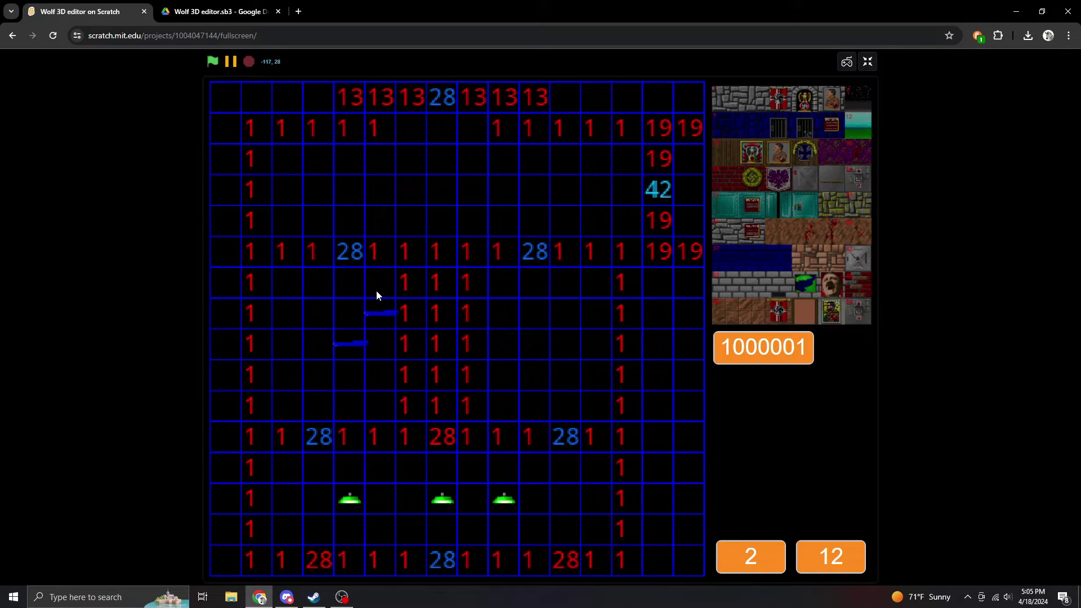
{"action": "left_click", "coordinate": [376, 290]}
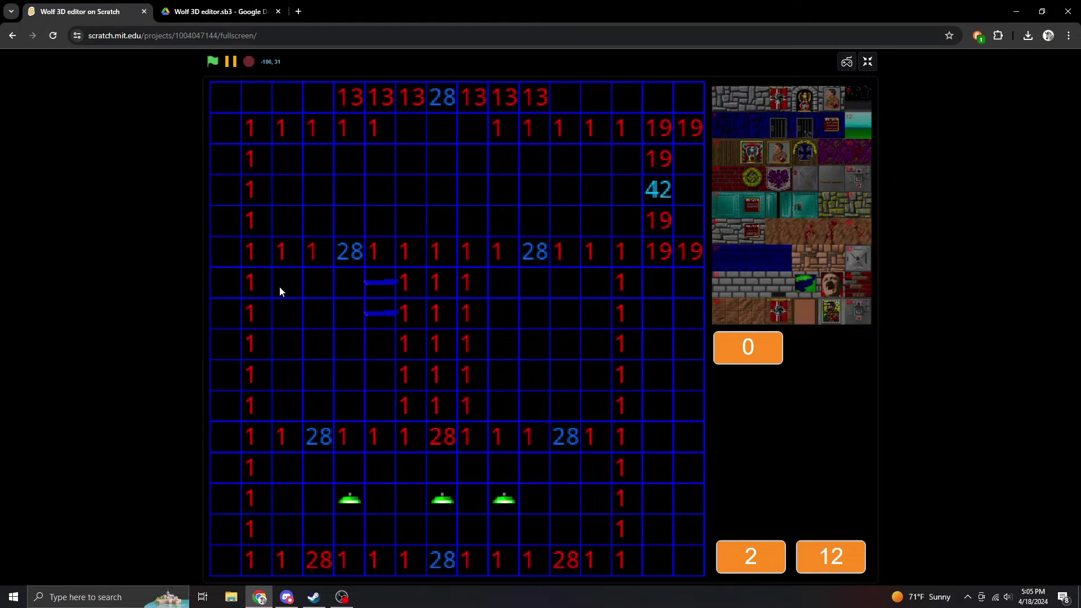
- Place three barrels, object 30, in the left side room's upper left corner and three more in its lower right corner
{"action": "type", "text": "b30"}
{"action": "key", "text": "Return"}
{"action": "left_click", "coordinate": [291, 311]}
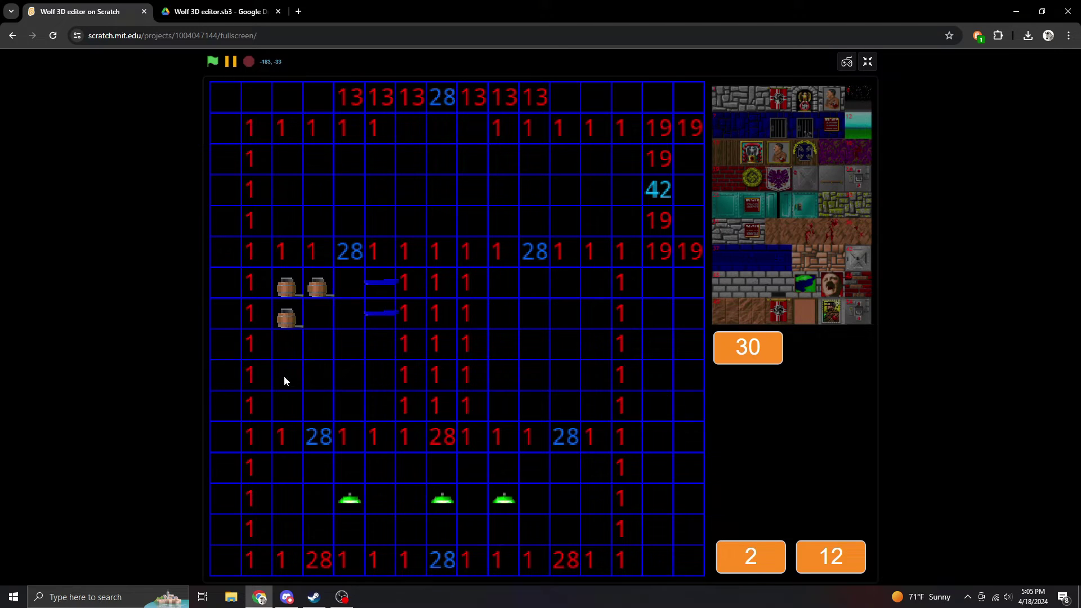
{"action": "left_click", "coordinate": [363, 410]}
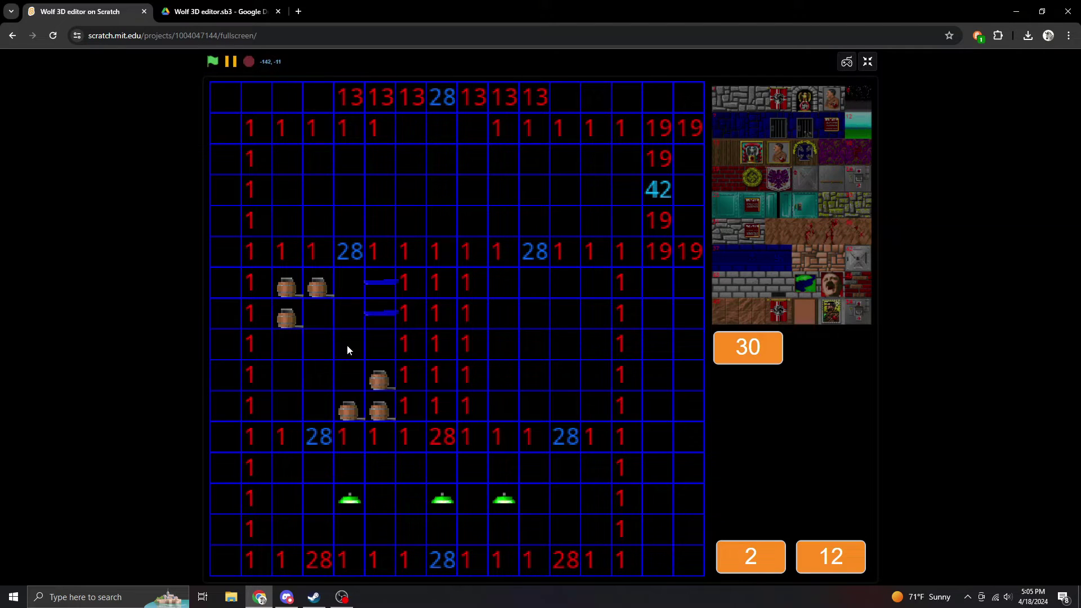
- Place two yellow chandeliers, object 2, in the right side room, one above and one below its empty centre cell
{"action": "key", "text": "space"}
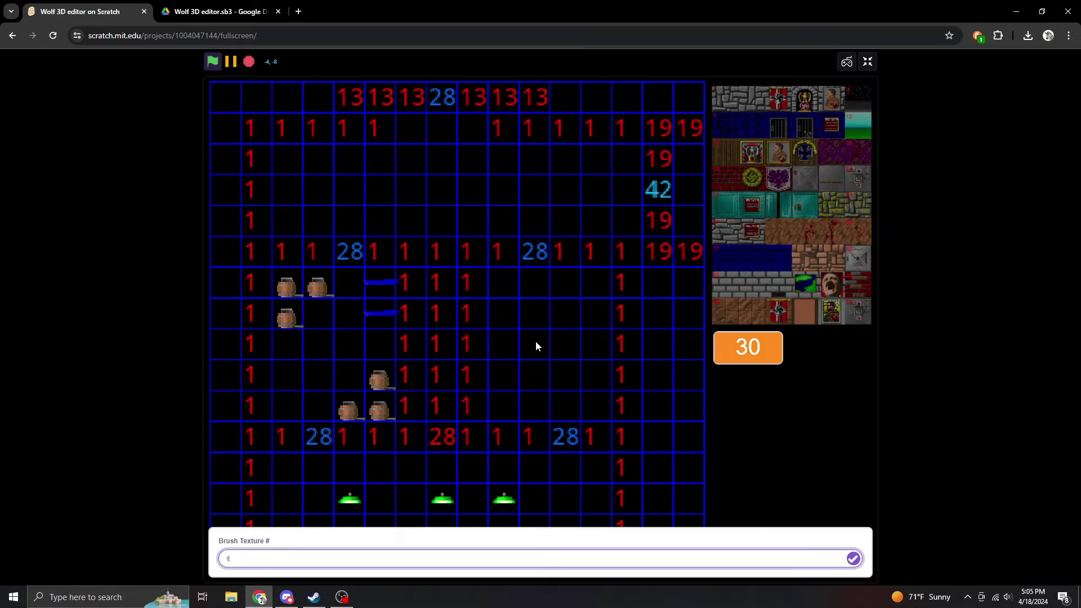
{"action": "type", "text": "1"}
{"action": "key", "text": "Return"}
{"action": "key", "text": "space"}
{"action": "type", "text": "2"}
{"action": "key", "text": "Return"}
{"action": "left_click", "coordinate": [531, 344]}
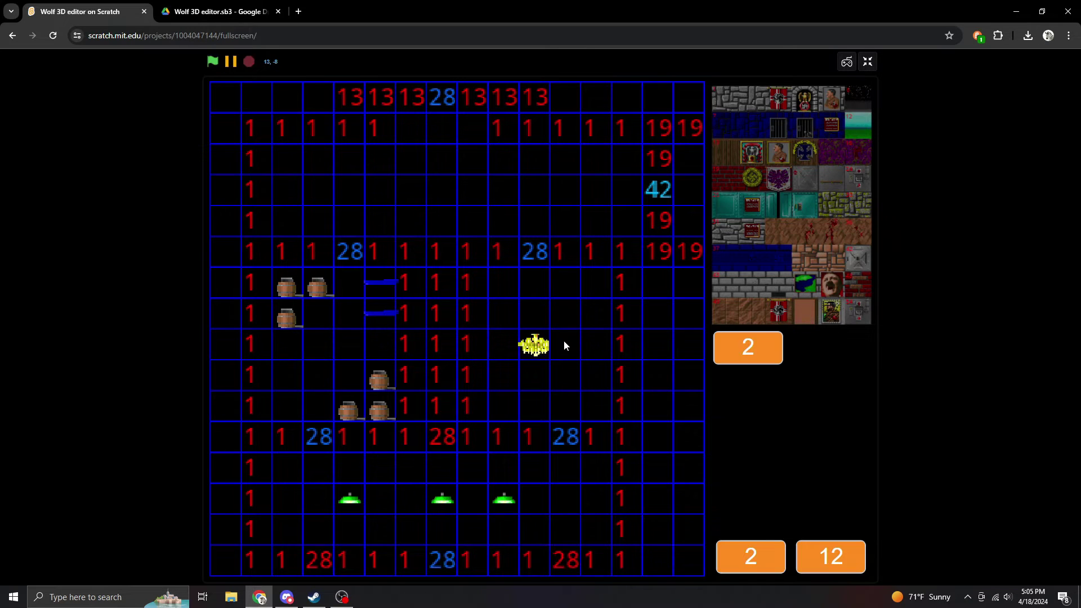
{"action": "left_click", "coordinate": [564, 345]}
{"action": "left_click", "coordinate": [538, 321]}
{"action": "left_click", "coordinate": [538, 378]}
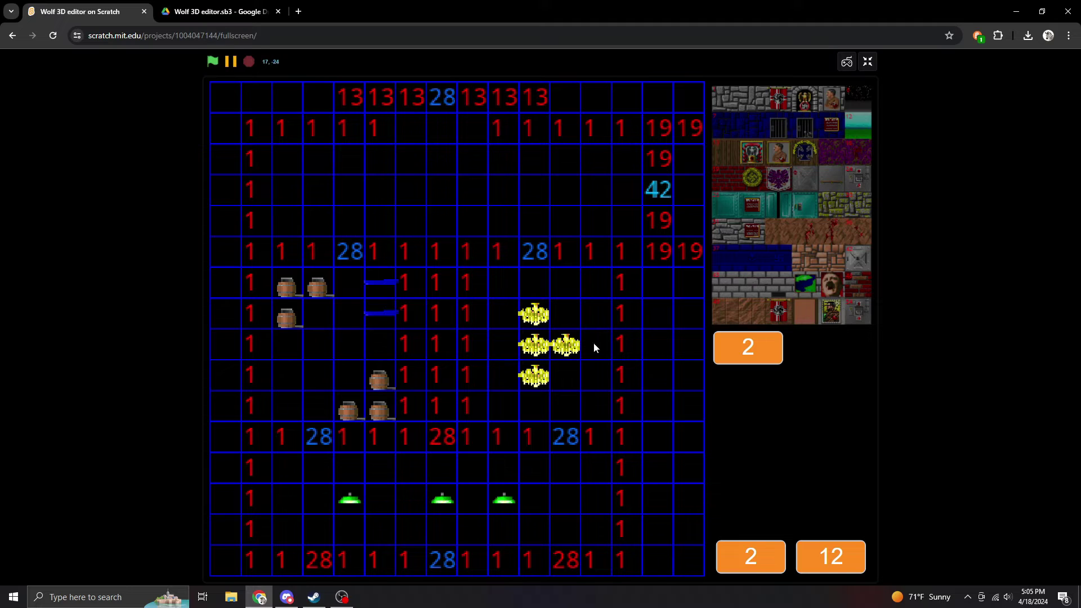
{"action": "key", "text": "0"}
{"action": "left_click", "coordinate": [565, 345]}
{"action": "left_click", "coordinate": [533, 345]}
- Erase the texture 1 wall column along the right side room's left edge, widening the room by one cell
{"action": "left_click", "coordinate": [469, 402]}
{"action": "left_click_drag", "start_coordinate": [470, 399], "coordinate": [468, 313]}
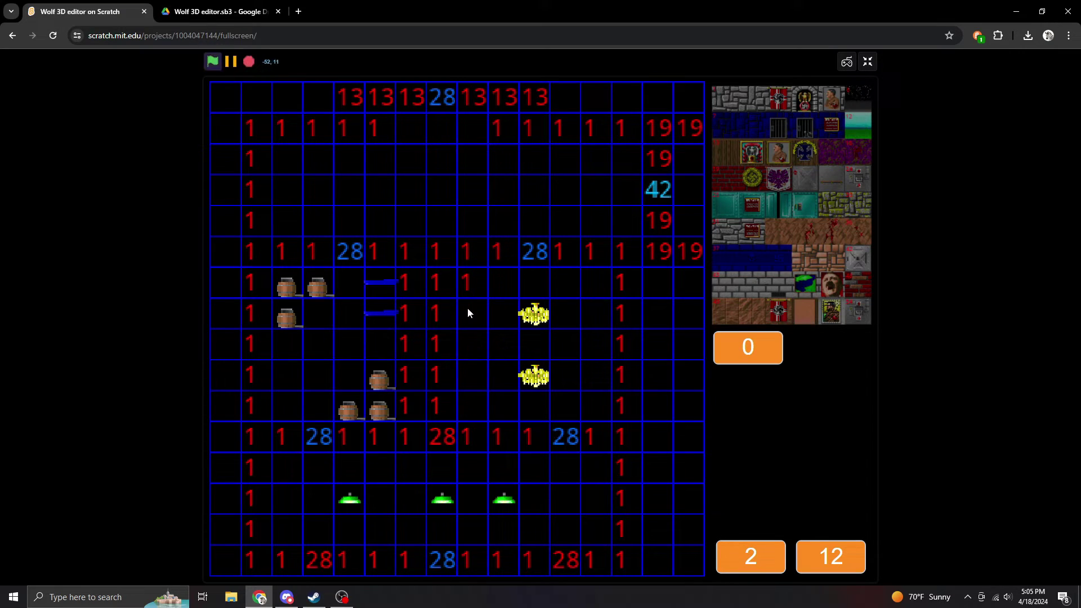
{"action": "key", "text": "Down"}
{"action": "key", "text": "Down"}
{"action": "key", "text": "Down"}
{"action": "key", "text": "Down"}
{"action": "key", "text": "Down"}
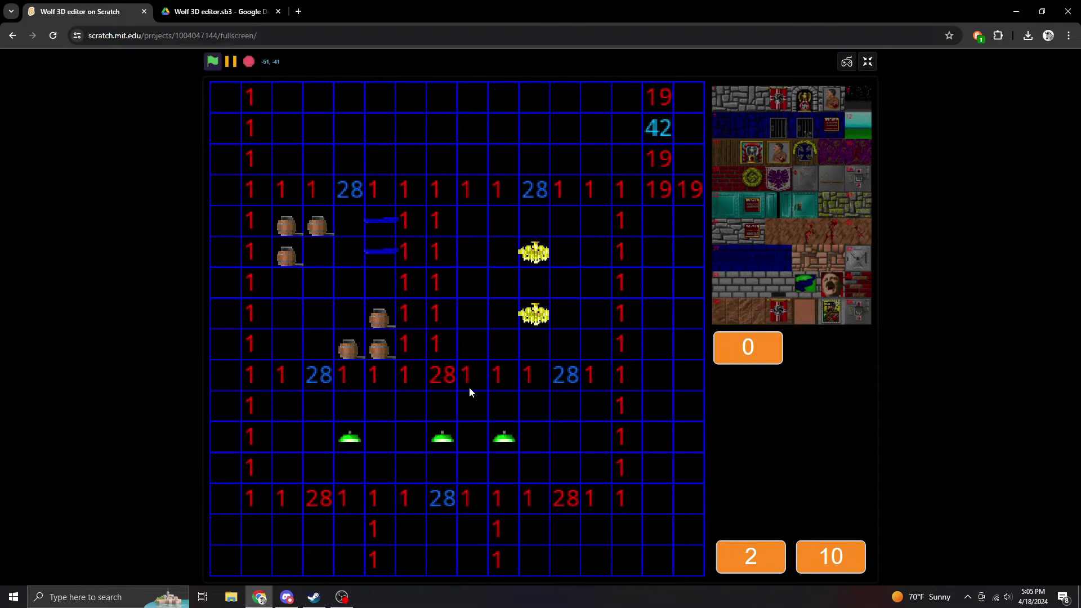
- Change the red 28 cell in the wall between the side rooms and the lower corridor to texture 3
{"action": "key", "text": "Up"}
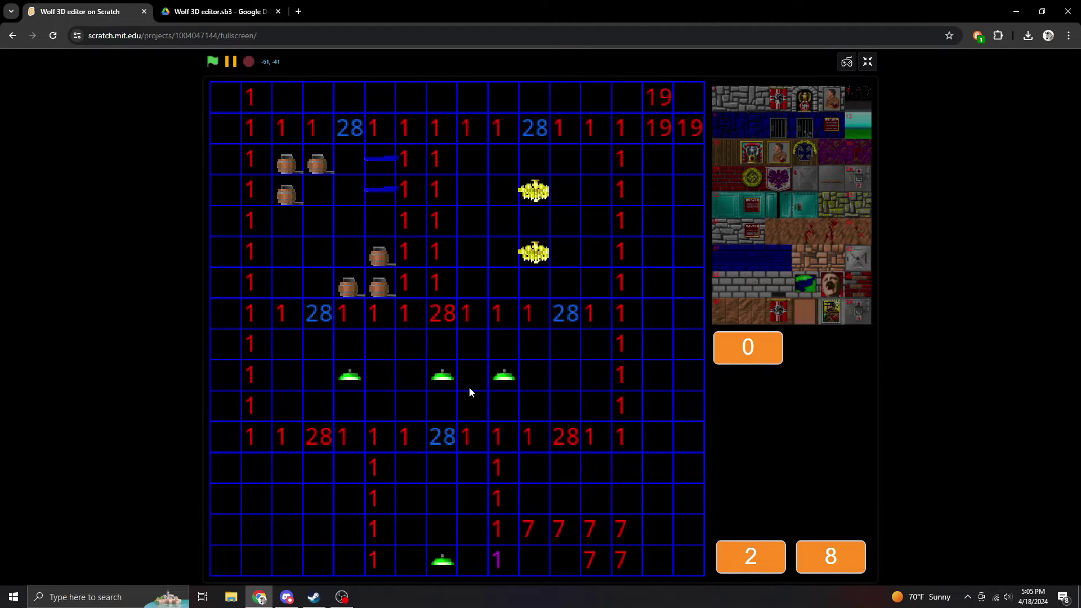
{"action": "key", "text": "Down"}
{"action": "key", "text": "Up"}
{"action": "key", "text": "space"}
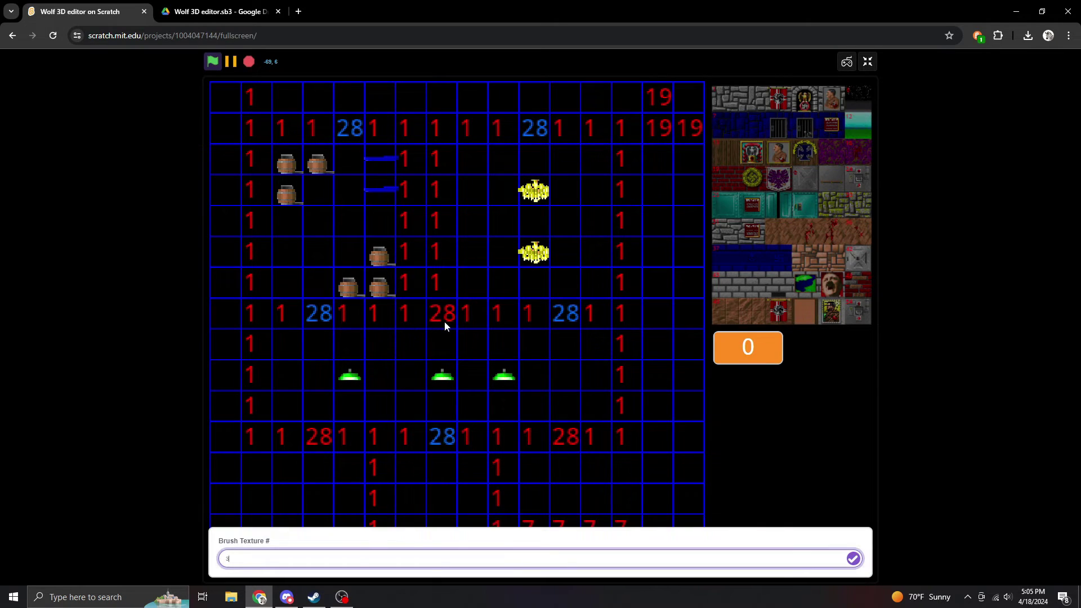
{"action": "type", "text": "3"}
{"action": "key", "text": "Return"}
{"action": "left_click", "coordinate": [444, 322]}
- Place three green ceiling lights, object 4, spaced along the middle row of the corridor above the side rooms
{"action": "key", "text": "Up"}
{"action": "key", "text": "Up"}
{"action": "key", "text": "Up"}
{"action": "key", "text": "Up"}
{"action": "key", "text": "Up"}
{"action": "key", "text": "Up"}
{"action": "key", "text": "Up"}
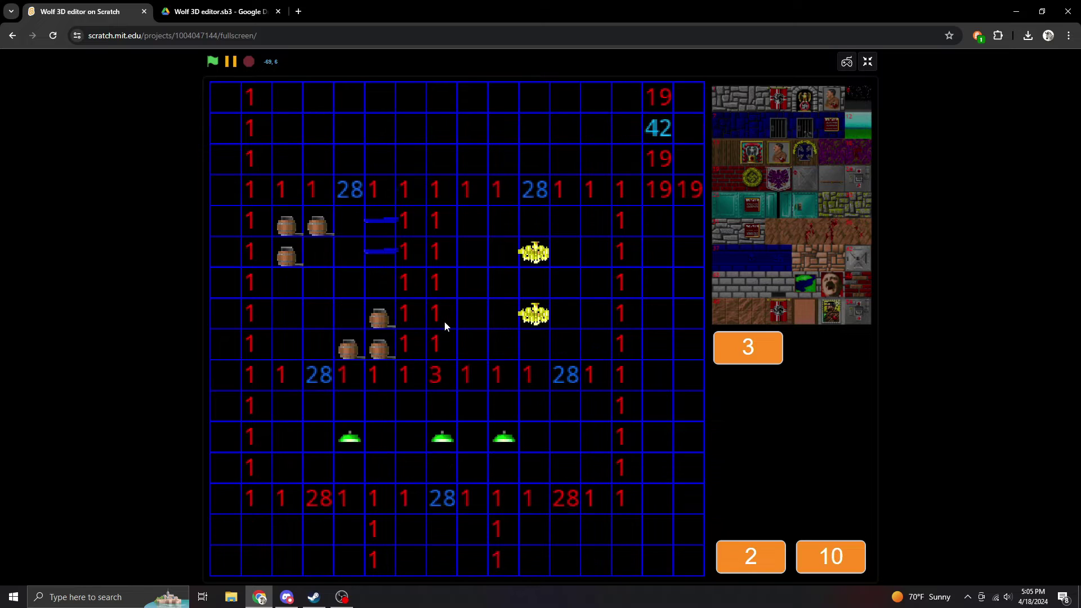
{"action": "key", "text": "Up"}
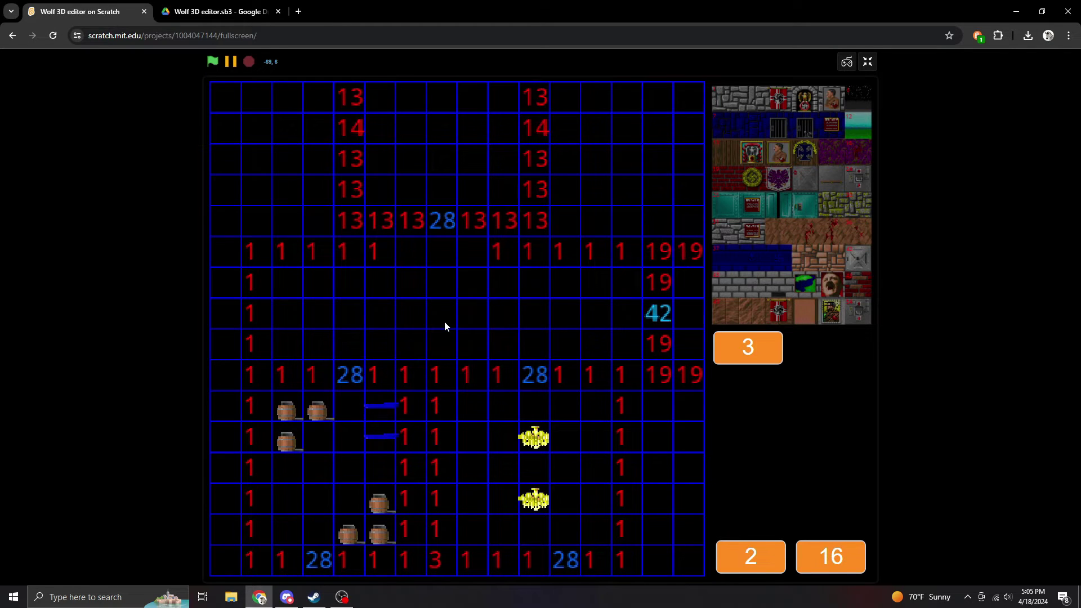
{"action": "key", "text": "space"}
{"action": "type", "text": "4"}
{"action": "key", "text": "Return"}
{"action": "left_click", "coordinate": [345, 314]}
{"action": "left_click", "coordinate": [532, 316]}
- Place two yellow chandeliers, object 2, in the middle column of the texture 13 room, level with the texture 14 walls
{"action": "key", "text": "Up"}
{"action": "key", "text": "Up"}
{"action": "key", "text": "Up"}
{"action": "key", "text": "Up"}
{"action": "key", "text": "Up"}
{"action": "key", "text": "Up"}
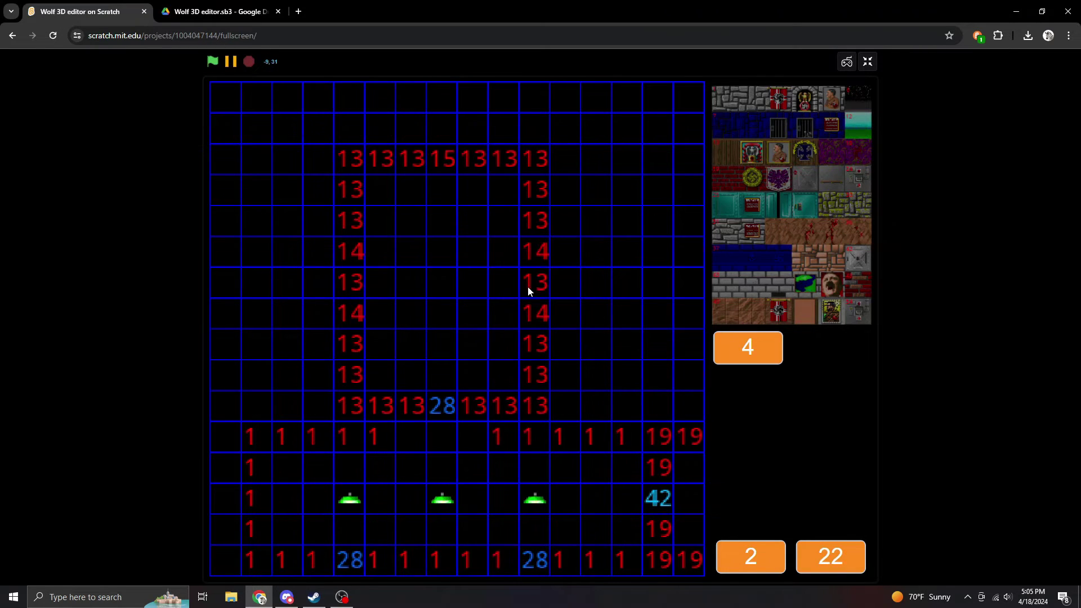
{"action": "key", "text": "space"}
{"action": "left_click", "coordinate": [444, 313]}
{"action": "type", "text": "2"}
{"action": "key", "text": "Return"}
- Place four white pillars, object 20, in the texture 13 room, diagonally above and below the two chandeliers
{"action": "left_click", "coordinate": [415, 229]}
{"action": "type", "text": "40"}
{"action": "key", "text": "Return"}
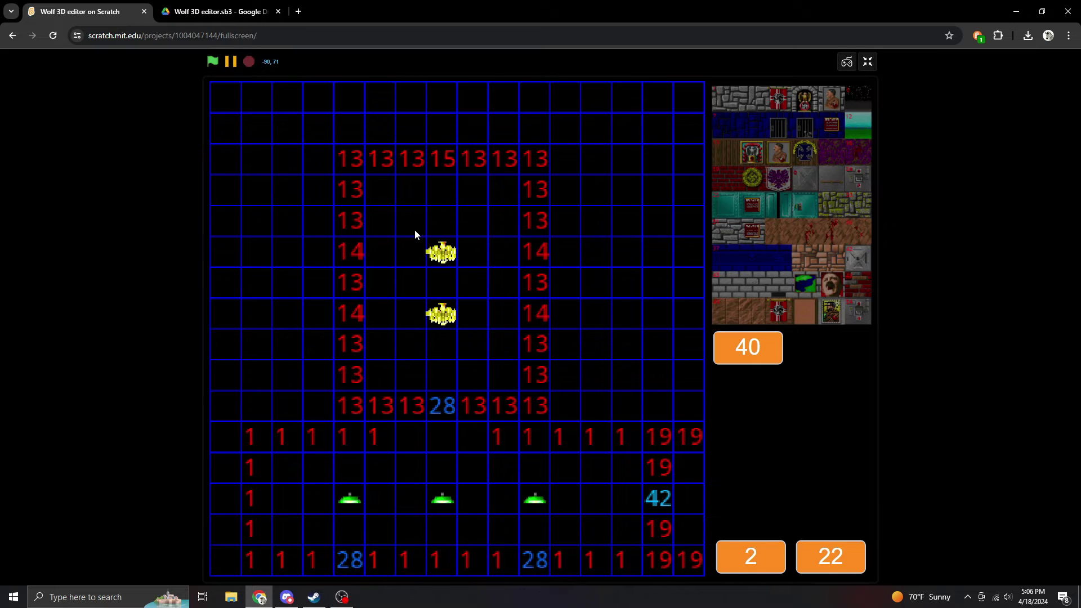
{"action": "left_click", "coordinate": [414, 229]}
{"action": "type", "text": "20"}
{"action": "key", "text": "Return"}
{"action": "left_click", "coordinate": [471, 337]}
{"action": "left_click", "coordinate": [413, 338]}
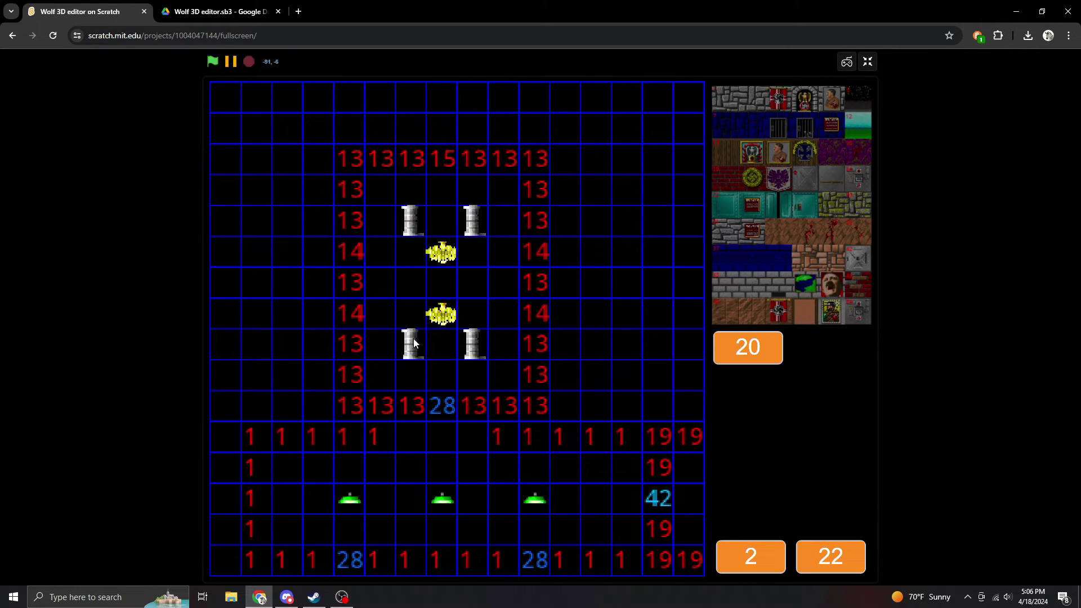
- Try objects 35, 37 and 36 in the cell below the texture 15 wall, then restore object 35 and set the brush to 36
{"action": "left_click", "coordinate": [434, 197]}
{"action": "type", "text": "35"}
{"action": "key", "text": "Return"}
{"action": "left_click", "coordinate": [435, 198]}
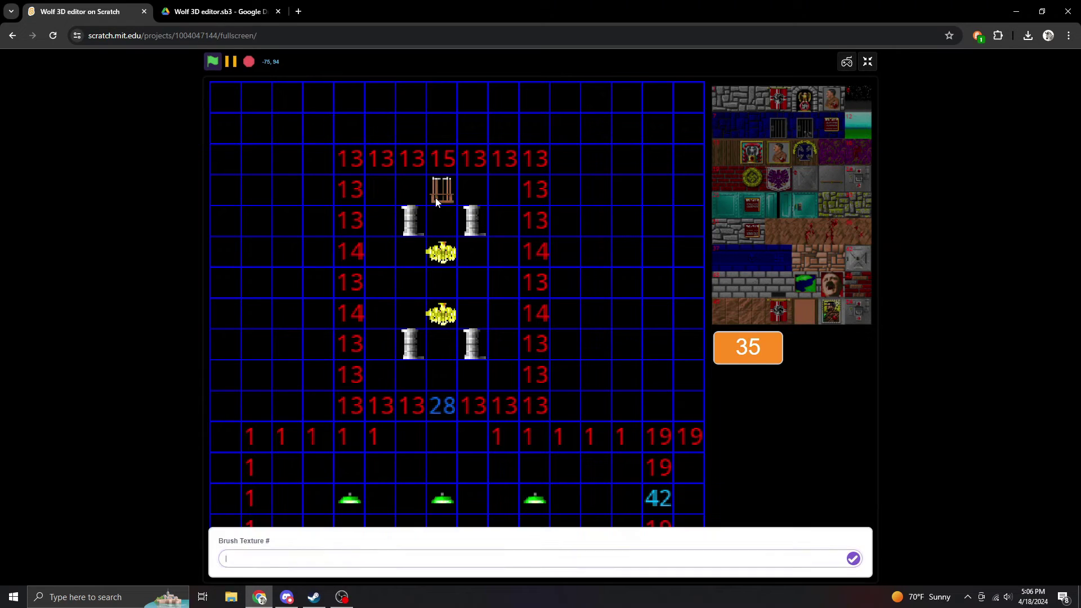
{"action": "type", "text": "37"}
{"action": "key", "text": "Return"}
{"action": "left_click", "coordinate": [434, 198]}
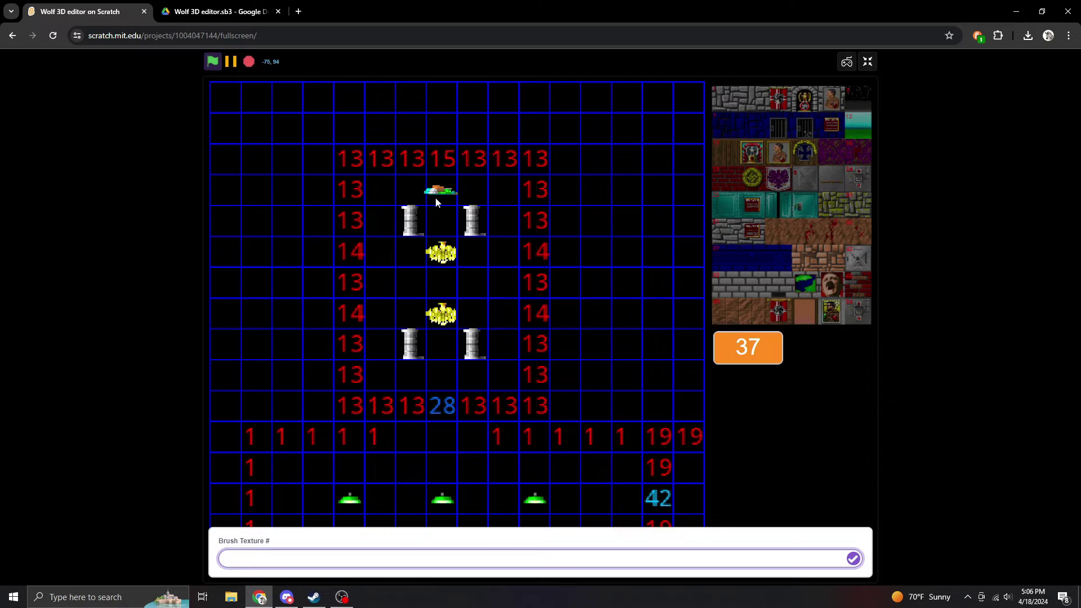
{"action": "key", "text": "Return"}
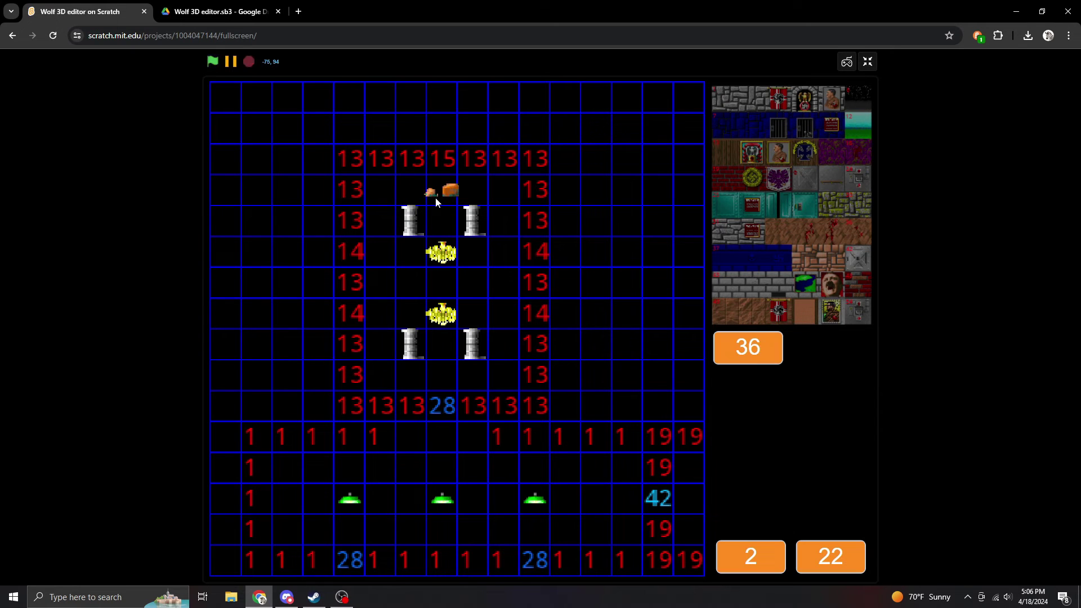
{"action": "left_click", "coordinate": [435, 197]}
{"action": "type", "text": "35"}
{"action": "key", "text": "Return"}
{"action": "left_click", "coordinate": [436, 201]}
{"action": "type", "text": "36"}
{"action": "key", "text": "Return"}
{"action": "scroll", "coordinate": [428, 532], "scroll_direction": "down", "scroll_amount": 2}
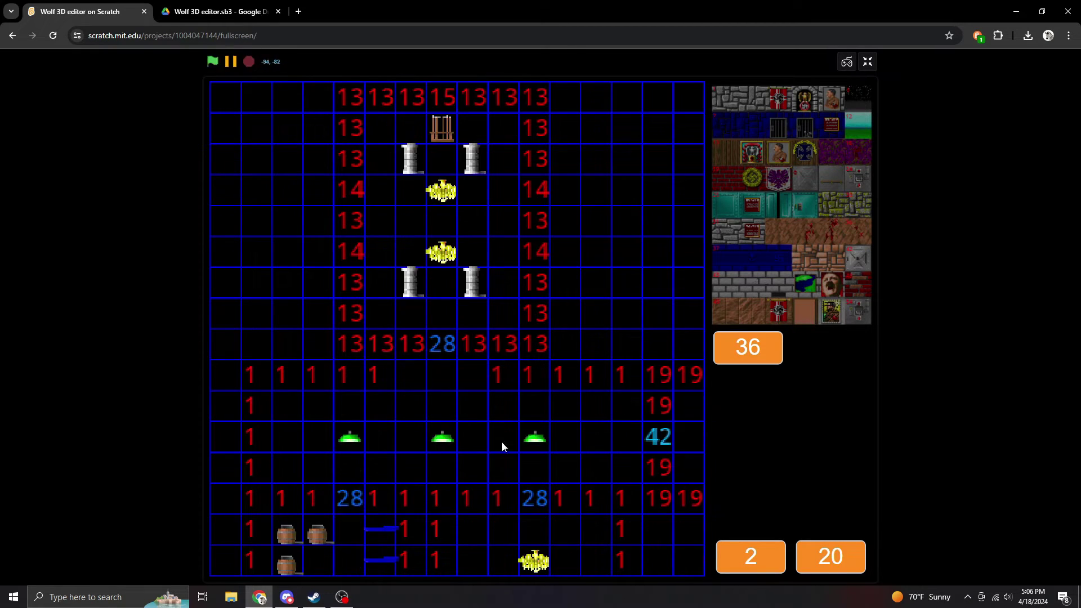
{"action": "scroll", "coordinate": [394, 430], "scroll_direction": "down", "scroll_amount": 5}
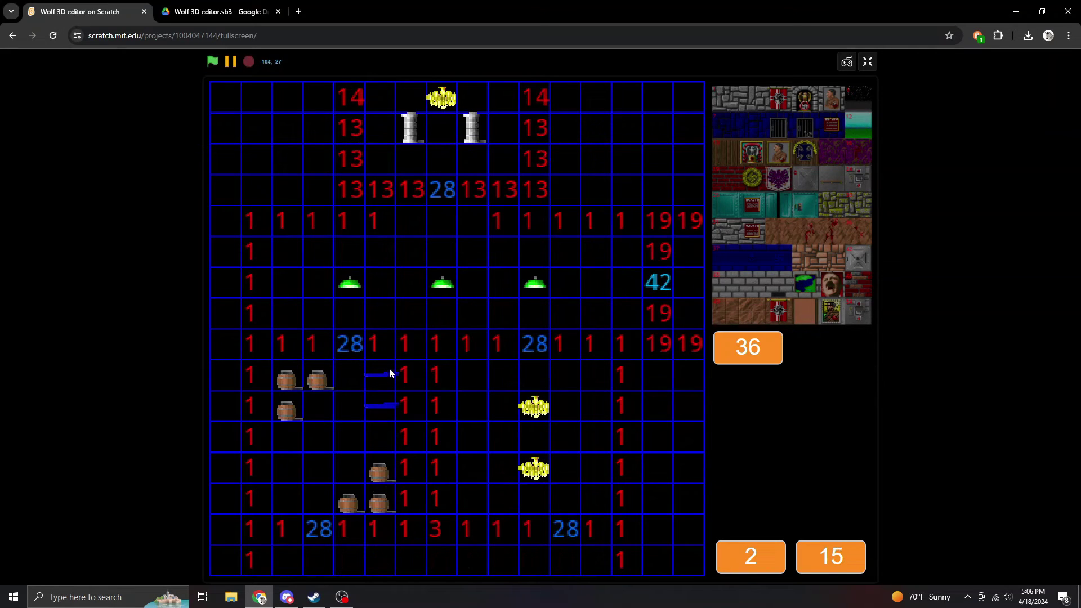
{"action": "scroll", "coordinate": [392, 418], "scroll_direction": "down", "scroll_amount": 7}
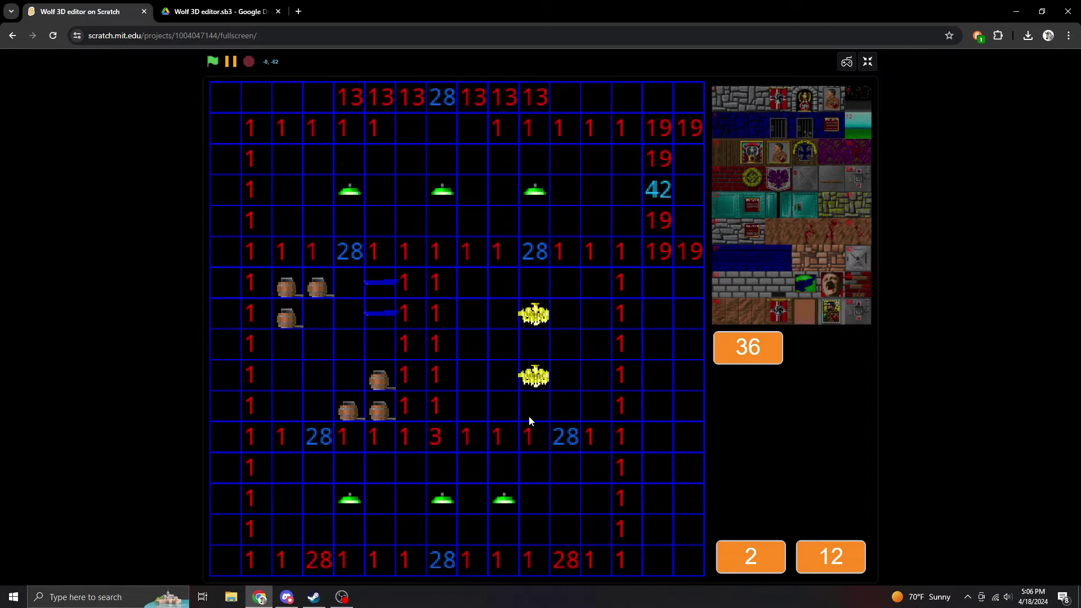
{"action": "scroll", "coordinate": [455, 409], "scroll_direction": "down", "scroll_amount": 8}
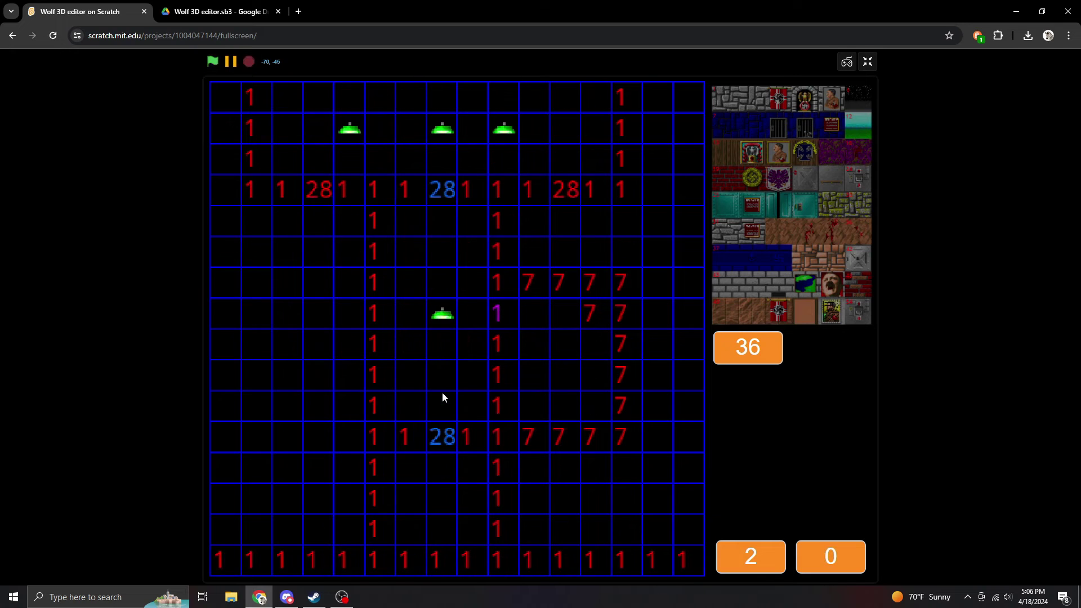
{"action": "scroll", "coordinate": [443, 394], "scroll_direction": "up", "scroll_amount": 14}
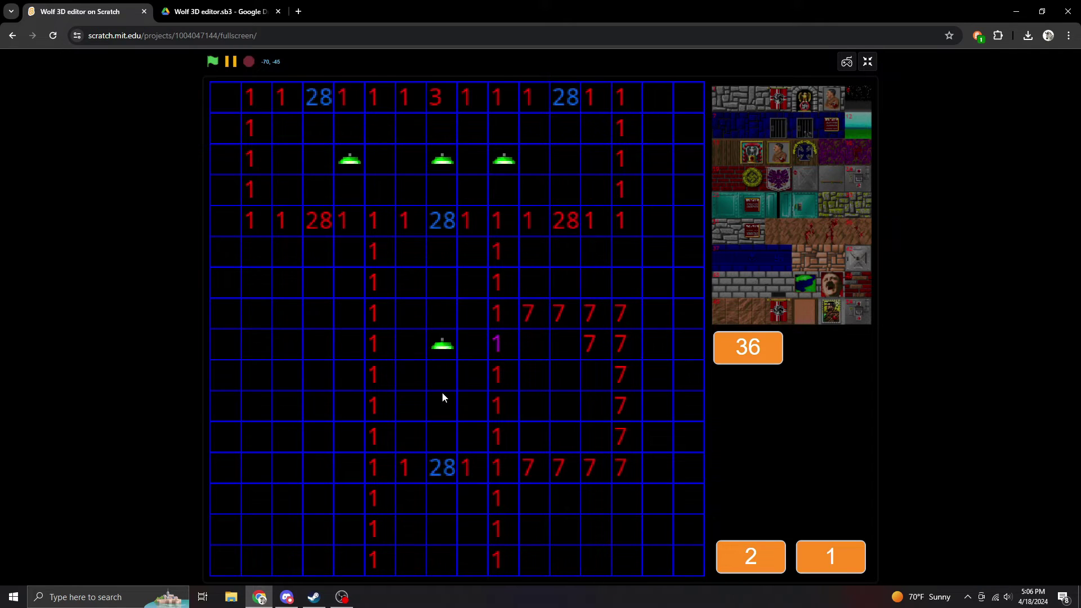
{"action": "scroll", "coordinate": [442, 393], "scroll_direction": "up", "scroll_amount": 8}
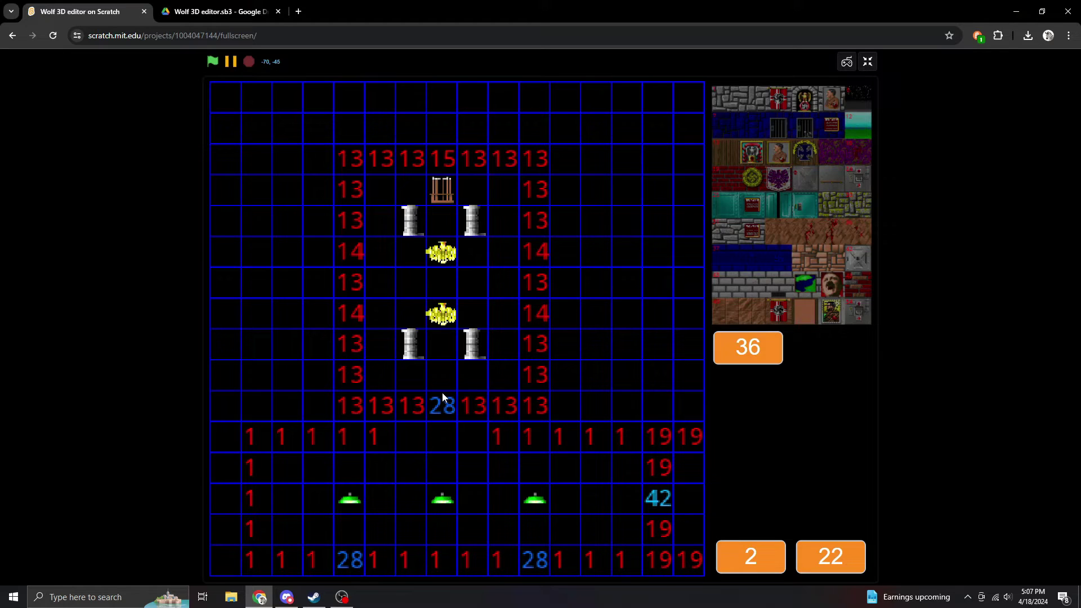
- Replace the object below the texture 15 wall with the food plate, object 37, and then with object 36
{"action": "type", "text": "b"}
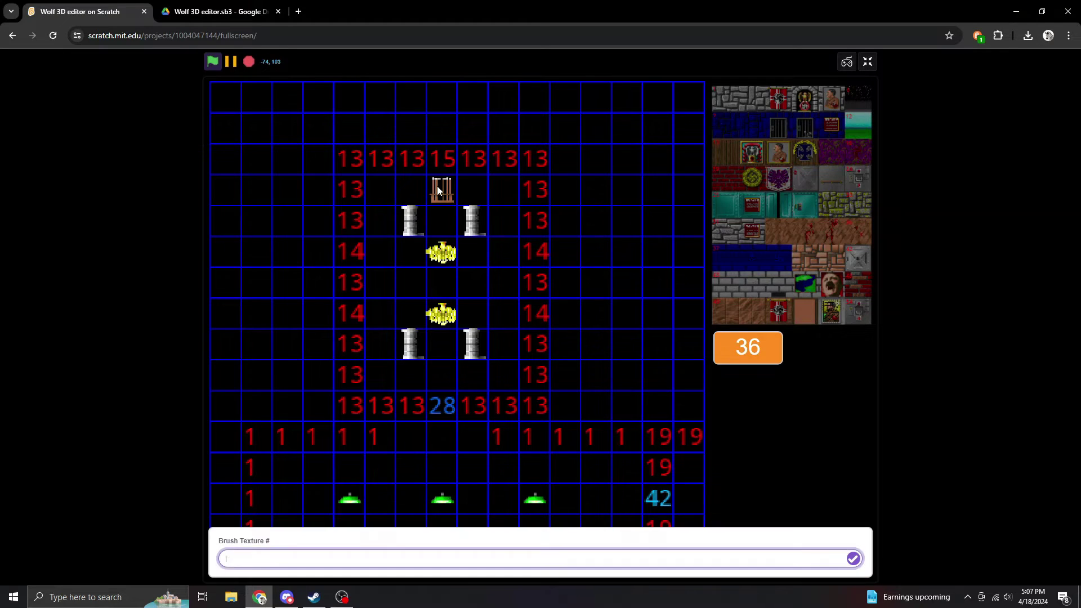
{"action": "type", "text": "37"}
{"action": "key", "text": "Return"}
{"action": "left_click", "coordinate": [437, 190]}
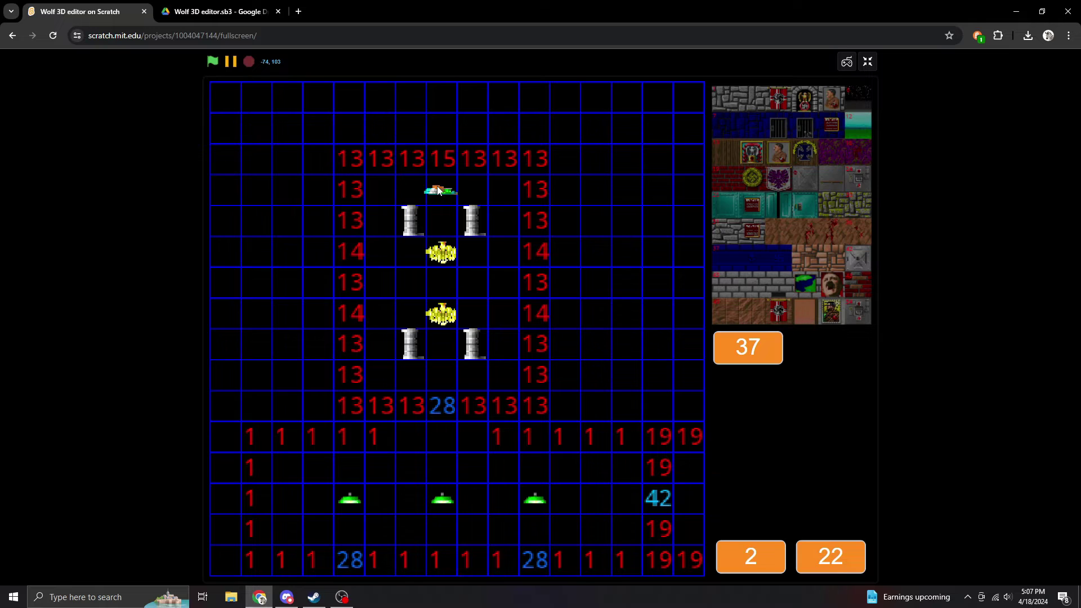
{"action": "type", "text": "b36"}
{"action": "key", "text": "Return"}
{"action": "left_click", "coordinate": [437, 190]}
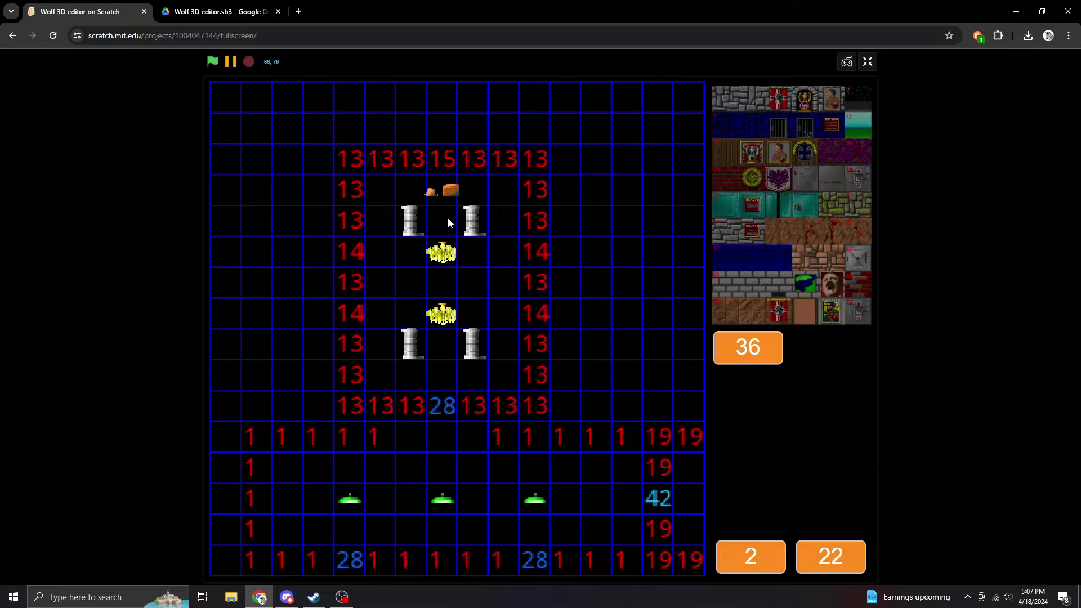
- Put objects 36 and 37 side by side below the texture 15 wall, then erase object 36
{"action": "key", "text": "Return"}
{"action": "key", "text": "Down"}
{"action": "left_click", "coordinate": [410, 190]}
{"action": "key", "text": "0"}
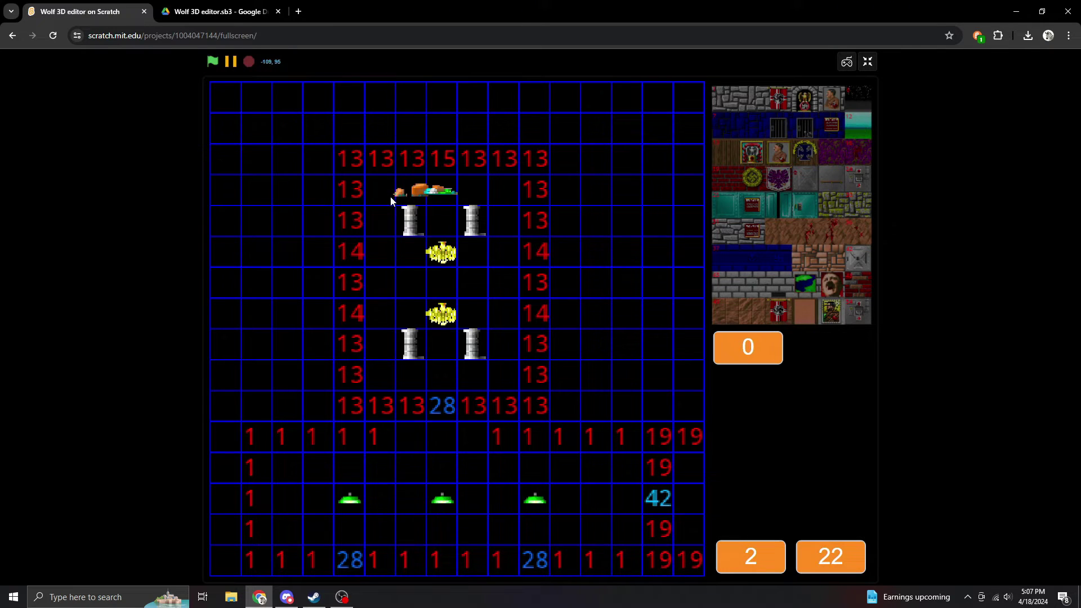
{"action": "left_click", "coordinate": [409, 192]}
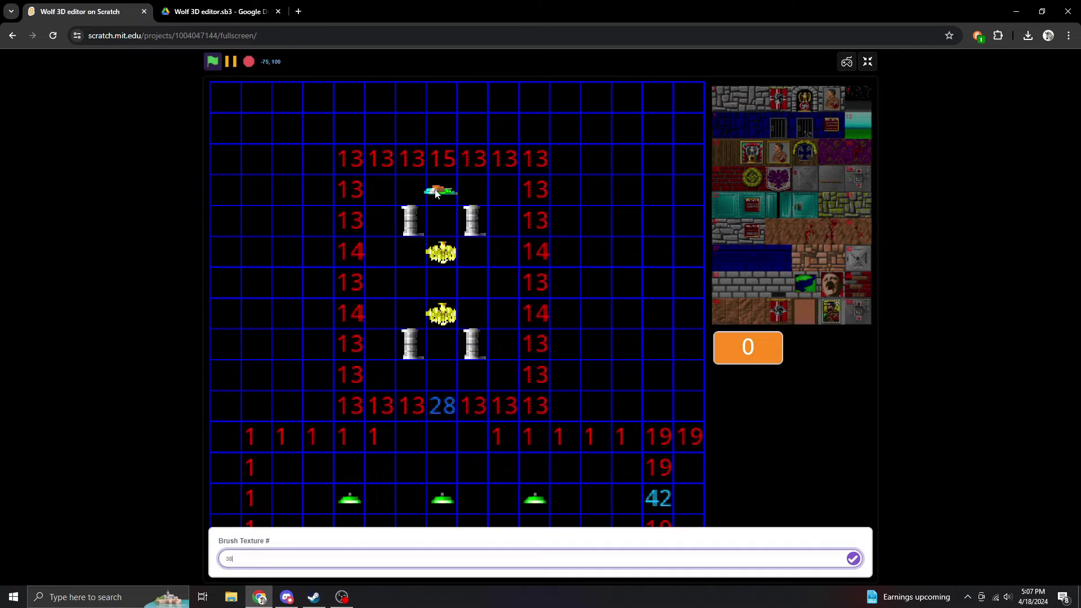
- Try objects 38, 39, 40 and 41 one after another in the cell below the texture 15 wall
{"action": "type", "text": "38"}
{"action": "key", "text": "Return"}
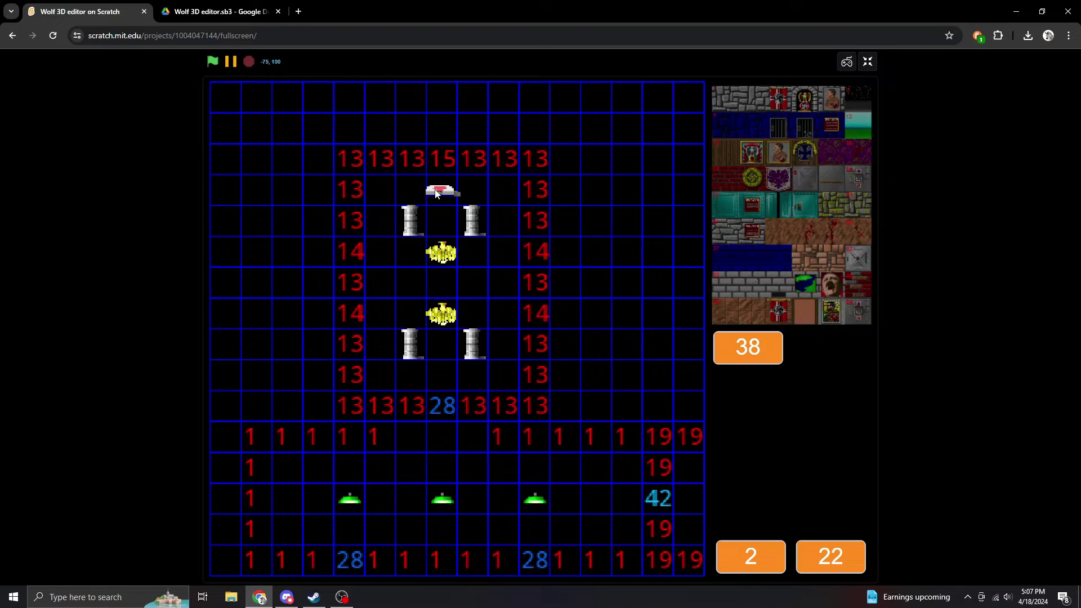
{"action": "type", "text": "b"}
{"action": "type", "text": "39"}
{"action": "key", "text": "Return"}
{"action": "type", "text": "b40"}
{"action": "key", "text": "Return"}
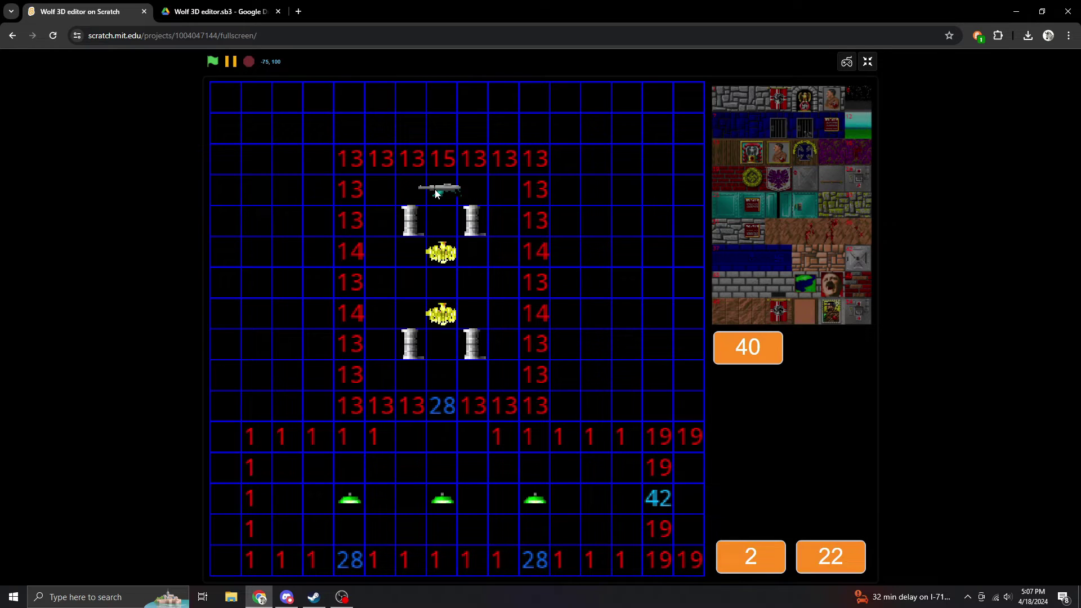
{"action": "type", "text": "b"}
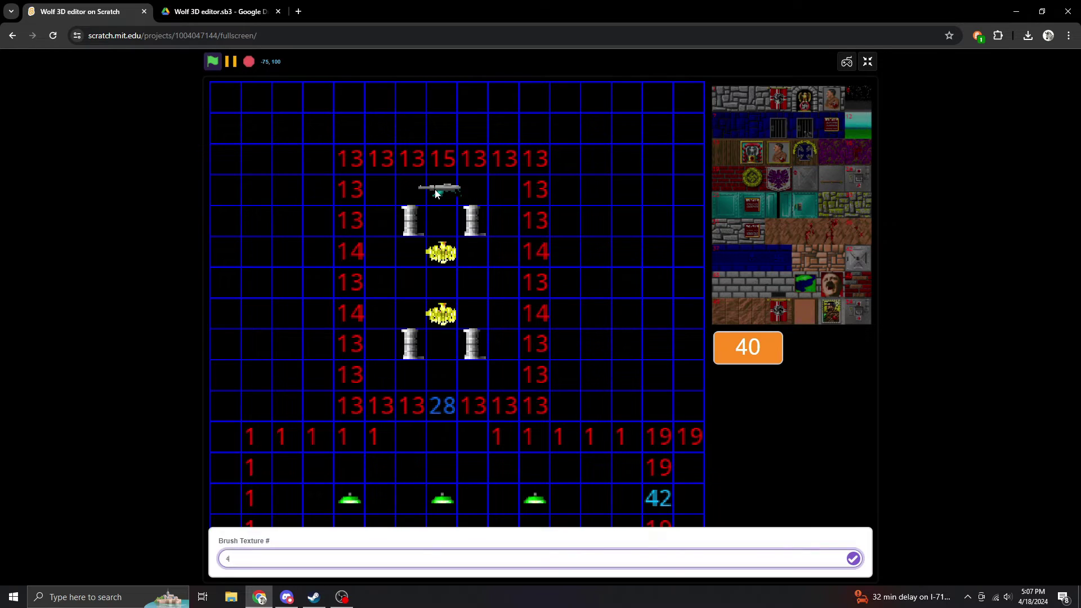
{"action": "type", "text": "41"}
{"action": "key", "text": "Return"}
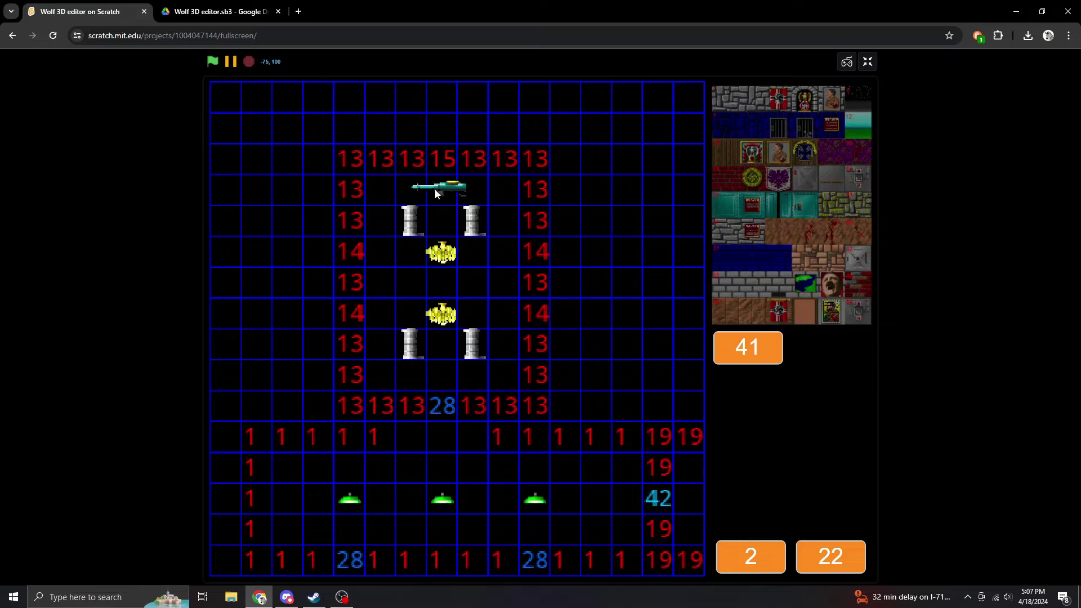
- Place four crosses, object 42, on both sides of the right side room's chandeliers and two goblets, object 43, between them
{"action": "type", "text": "b42"}
{"action": "key", "text": "Return"}
{"action": "key", "text": "Down"}
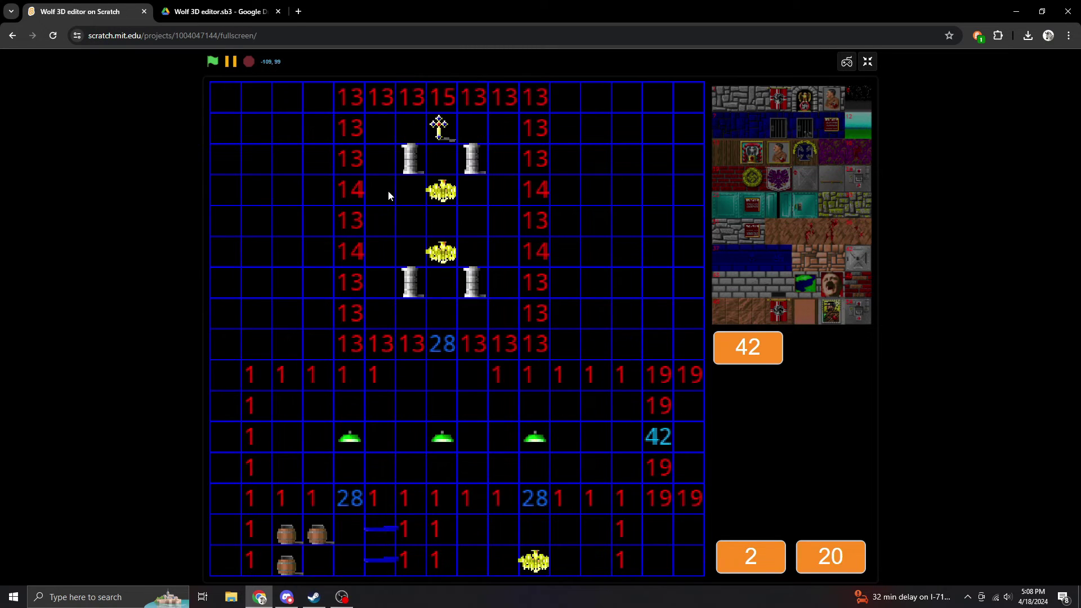
{"action": "key", "text": "Down"}
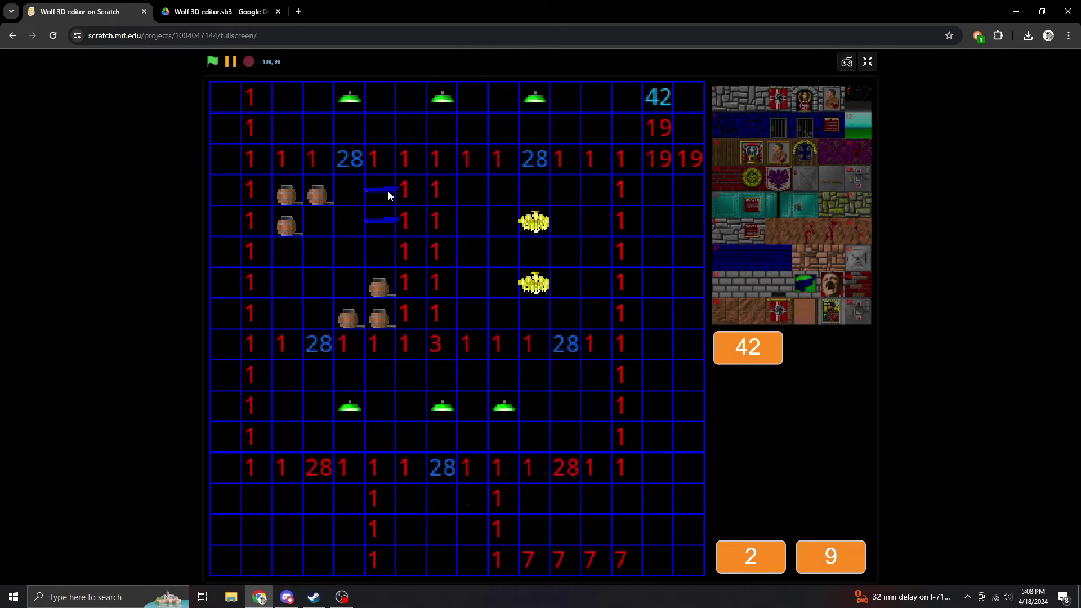
{"action": "left_click", "coordinate": [473, 229]}
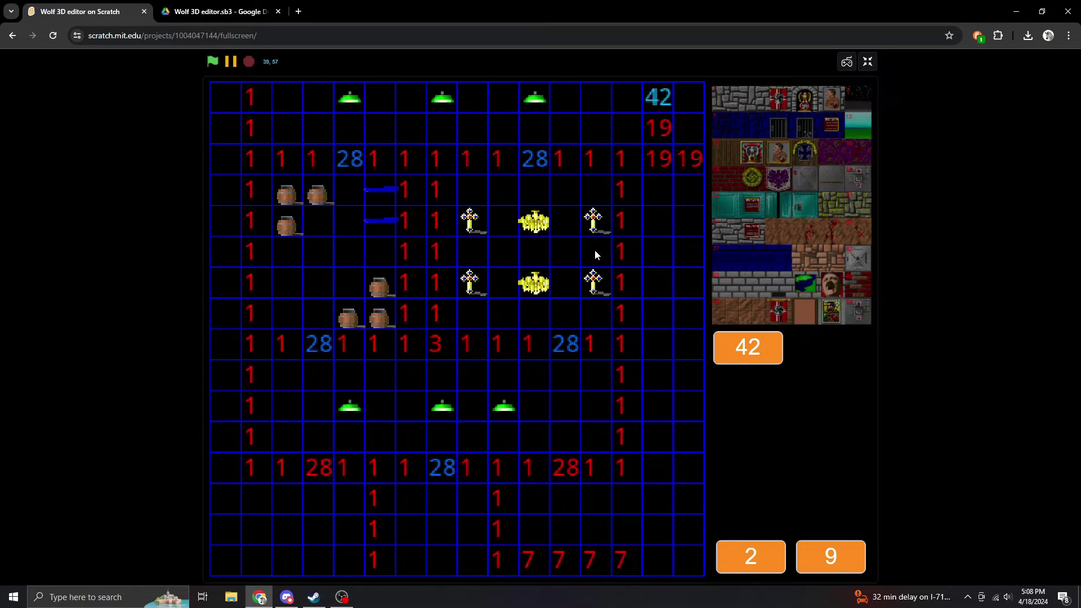
{"action": "key", "text": "Return"}
{"action": "left_click", "coordinate": [595, 248]}
- Place treasure chests, object 44, in the four corners of the right side room
{"action": "key", "text": "space"}
{"action": "type", "text": "44"}
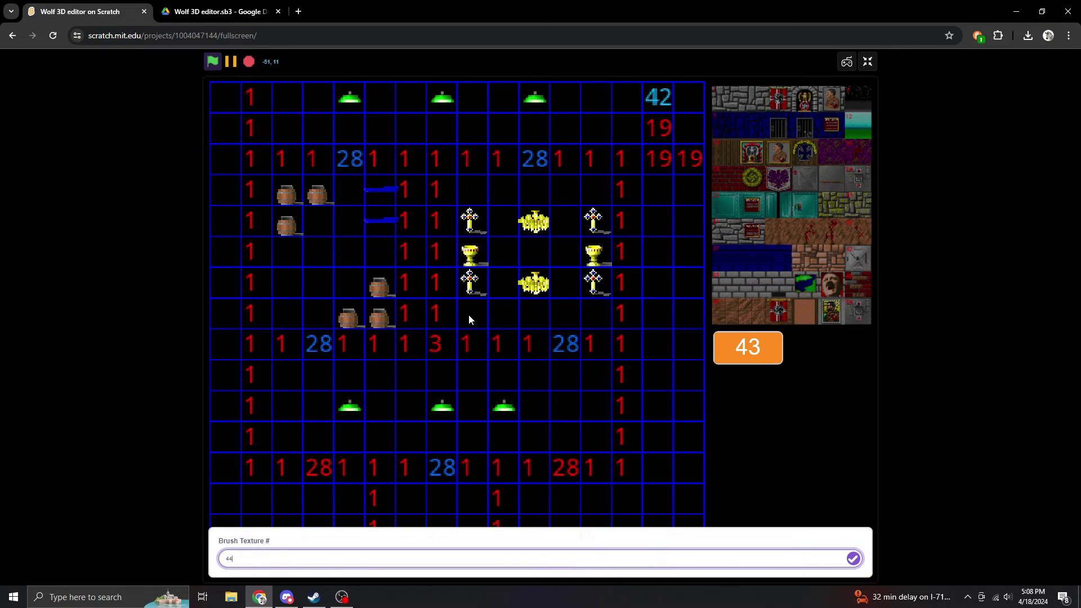
{"action": "key", "text": "Return"}
{"action": "left_click", "coordinate": [469, 316]}
{"action": "left_click", "coordinate": [471, 194]}
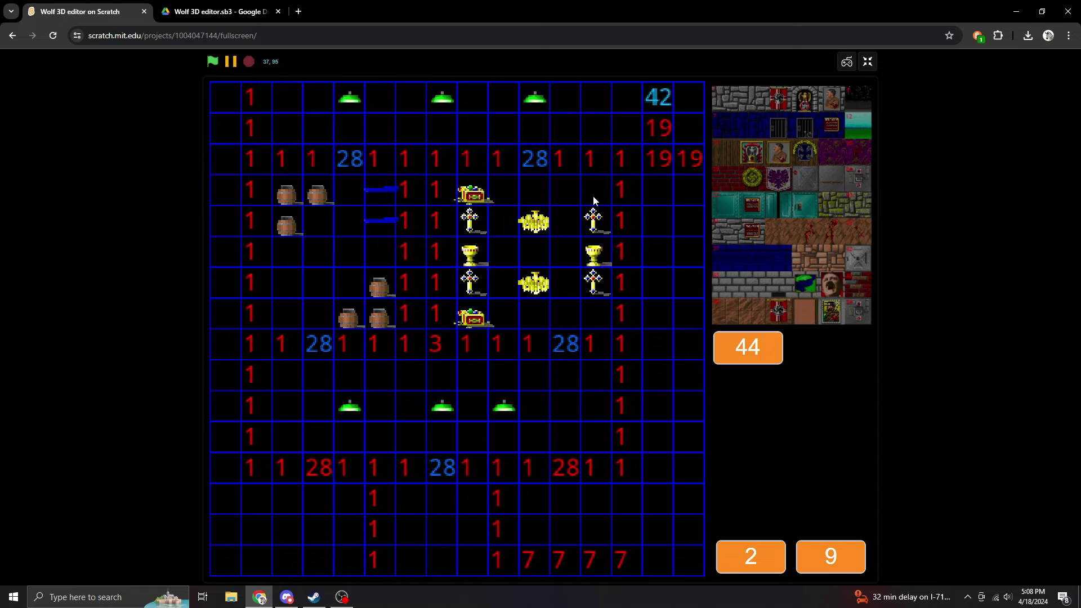
{"action": "left_click", "coordinate": [594, 199]}
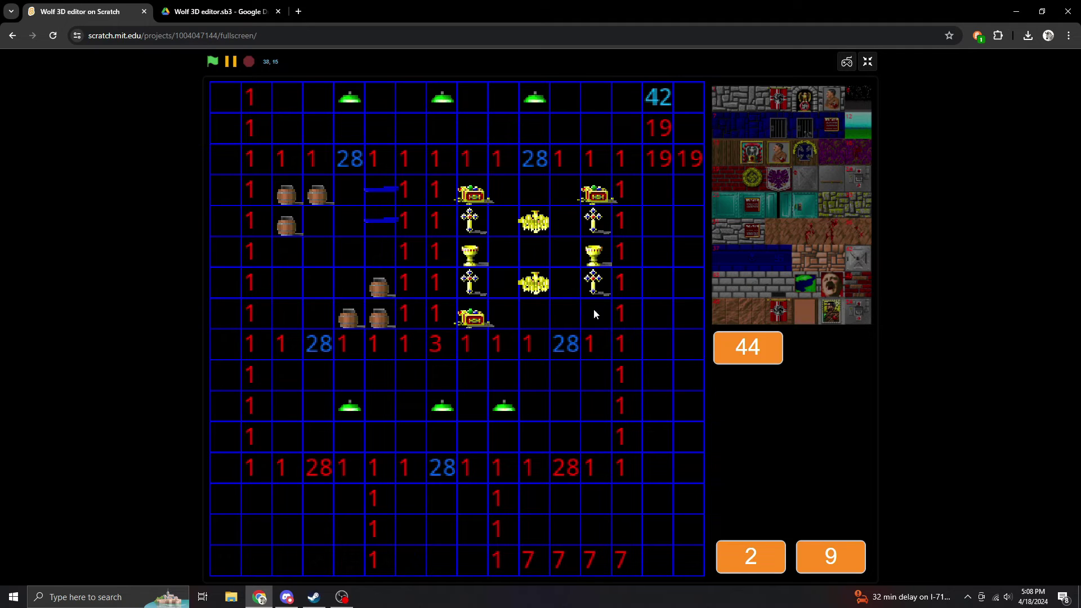
- Place a crown, object 45, in the cell between the right side room's two chandeliers
{"action": "type", "text": "t45"}
{"action": "key", "text": "Return"}
{"action": "left_click", "coordinate": [532, 254]}
- Place a gold key, object 46, below the texture 3 wall cell and replace it with a blue key, object 47
{"action": "type", "text": "t46"}
{"action": "key", "text": "Return"}
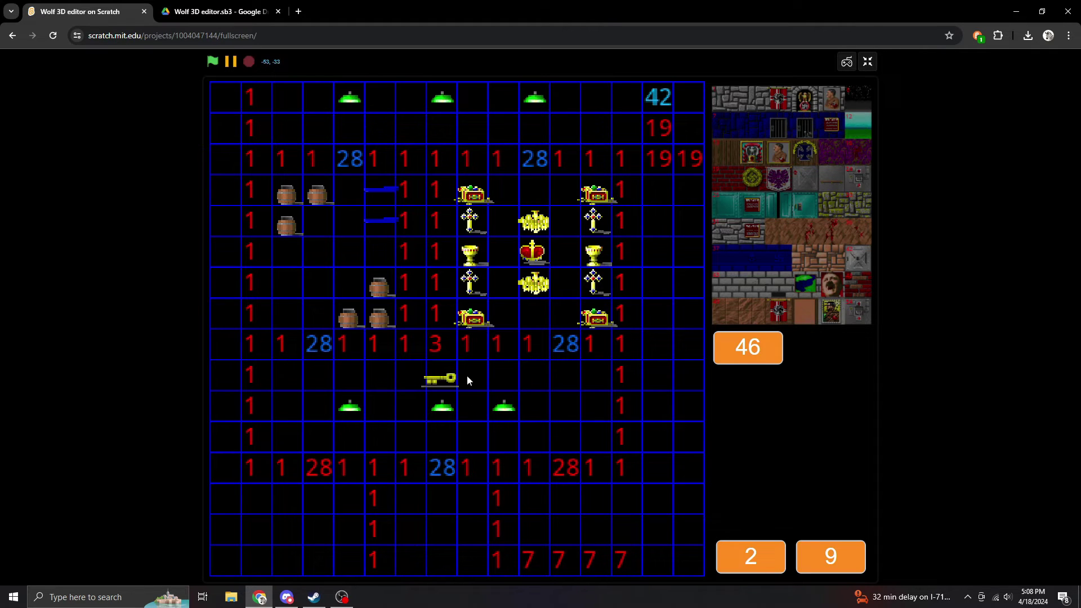
{"action": "type", "text": "t47"}
{"action": "key", "text": "Return"}
{"action": "left_click", "coordinate": [445, 380]}
- Place a blue key, object 47, below the texture 15 wall and erase the blue key in the lower corridor
{"action": "scroll", "coordinate": [443, 377], "scroll_direction": "up", "scroll_amount": 14}
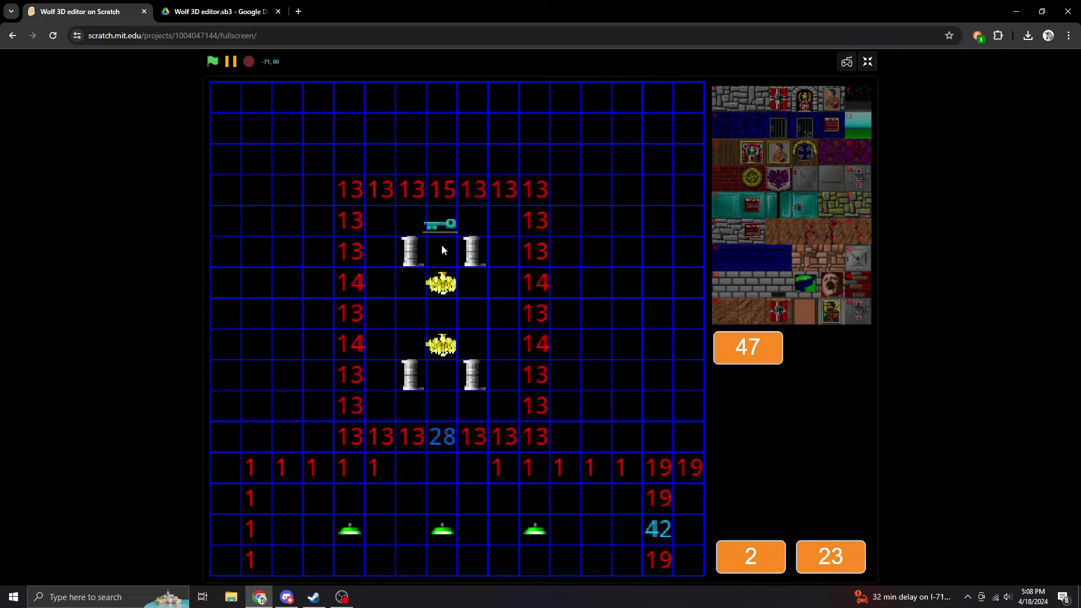
{"action": "scroll", "coordinate": [442, 250], "scroll_direction": "down", "scroll_amount": 11}
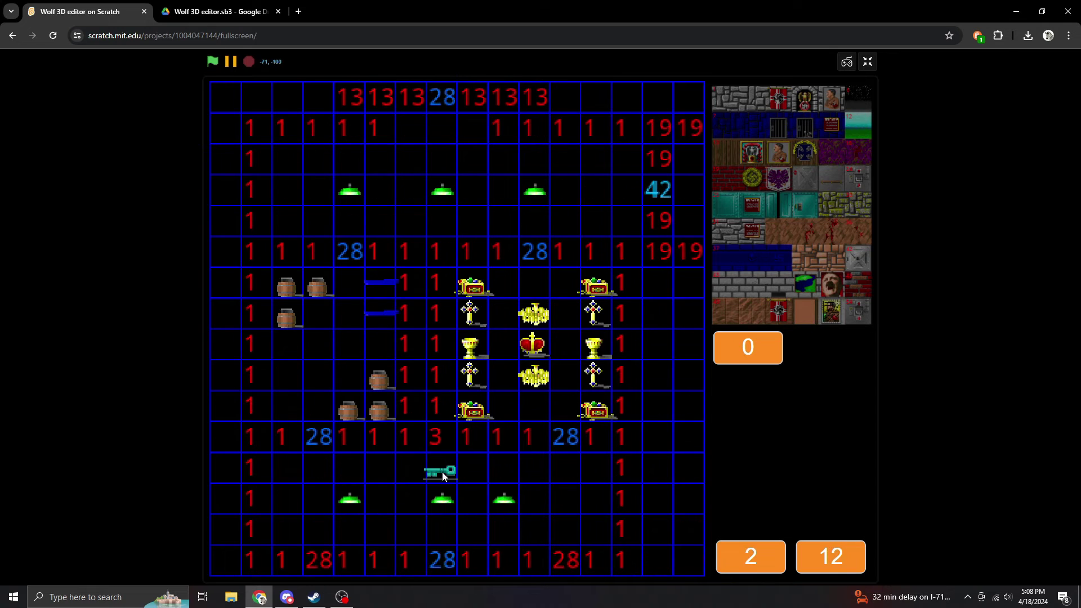
{"action": "left_click", "coordinate": [446, 465]}
- Place the face pickup, object 48, in the texture 7 secret room and erase the one below the texture 3 wall cell
{"action": "type", "text": "t48"}
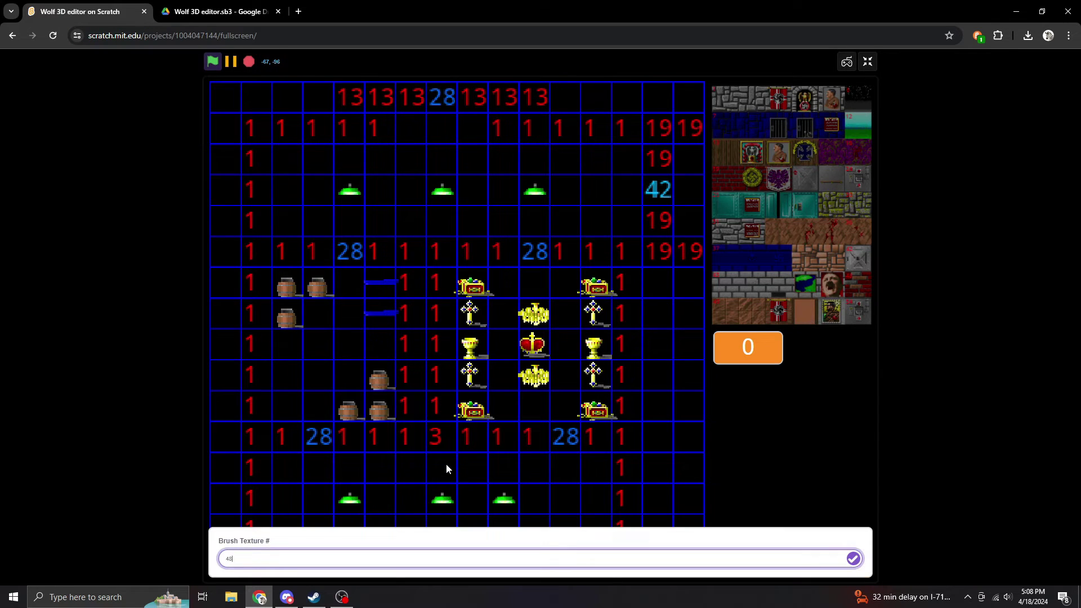
{"action": "key", "text": "Return"}
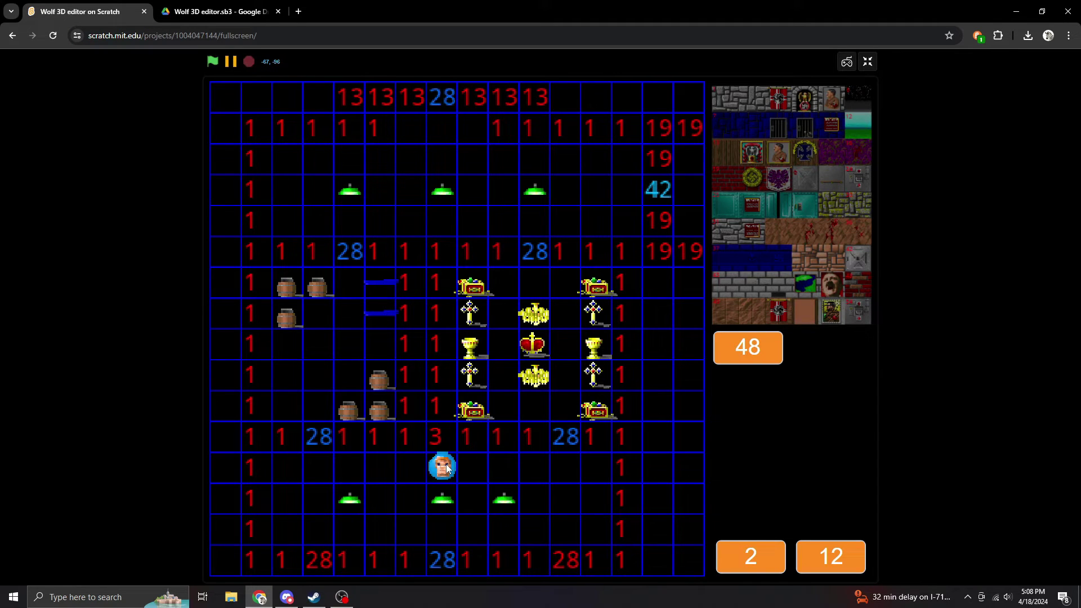
{"action": "key", "text": "Down"}
{"action": "key", "text": "Down"}
{"action": "key", "text": "Down"}
{"action": "key", "text": "Down"}
{"action": "key", "text": "Down"}
{"action": "key", "text": "Down"}
{"action": "key", "text": "Down"}
{"action": "key", "text": "Down"}
{"action": "key", "text": "Down"}
{"action": "key", "text": "Down"}
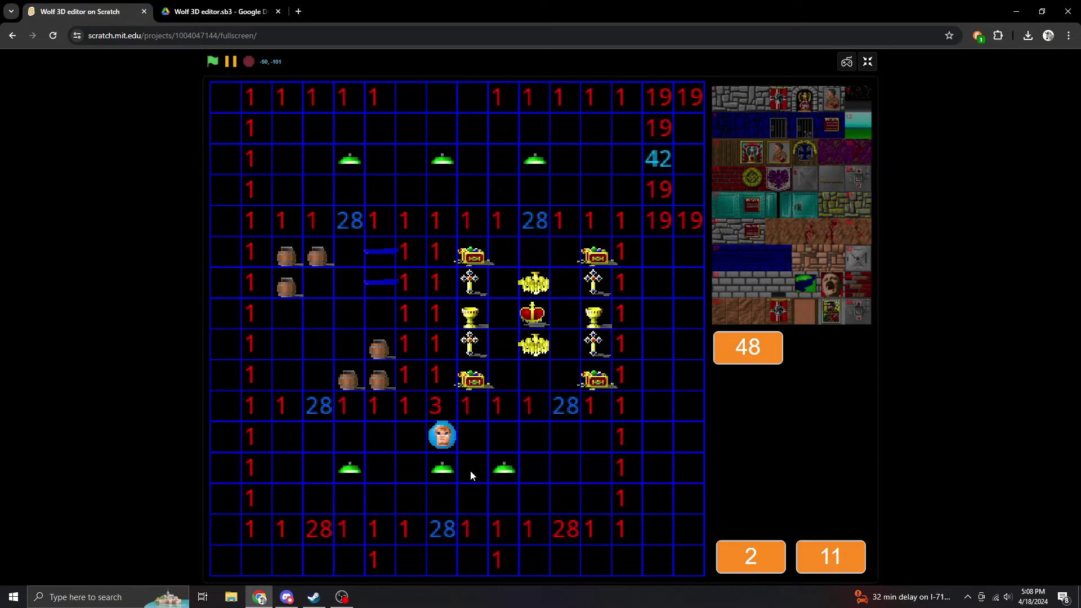
{"action": "left_click", "coordinate": [554, 473]}
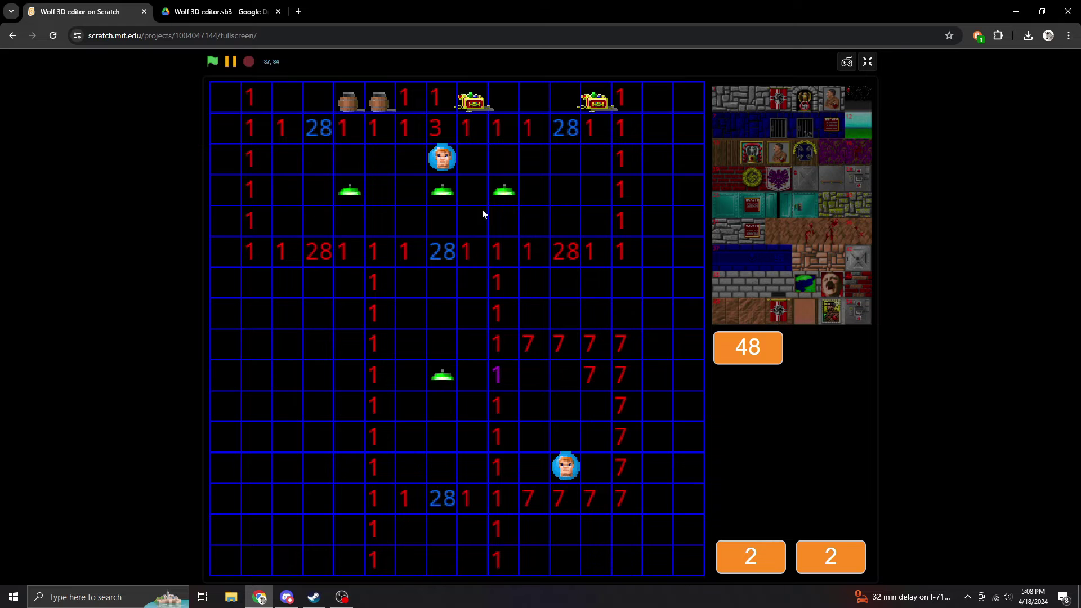
{"action": "key", "text": "Up"}
{"action": "key", "text": "Up"}
{"action": "key", "text": "Up"}
{"action": "key", "text": "Up"}
{"action": "key", "text": "Up"}
{"action": "key", "text": "Up"}
{"action": "key", "text": "Up"}
{"action": "key", "text": "Up"}
{"action": "key", "text": "Up"}
{"action": "key", "text": "Up"}
{"action": "key", "text": "Up"}
{"action": "key", "text": "Up"}
{"action": "key", "text": "Up"}
{"action": "key", "text": "Up"}
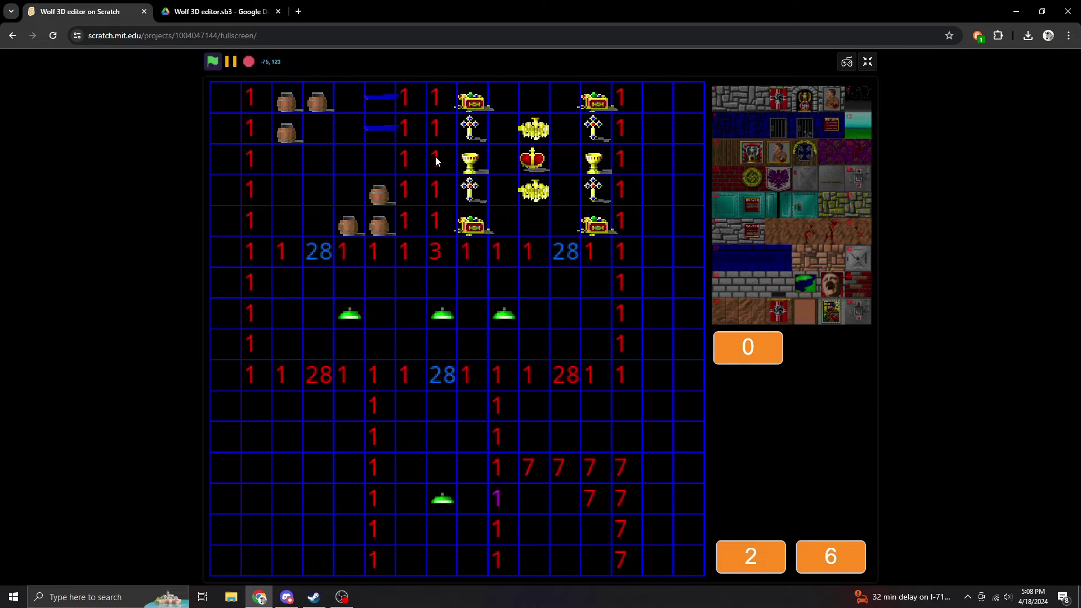
- Try enemy objects 50, 51, 52 and 53 in the cell left of the texture 13 room's upper chandelier
{"action": "key", "text": "Up"}
{"action": "key", "text": "Up"}
{"action": "key", "text": "Up"}
{"action": "key", "text": "Up"}
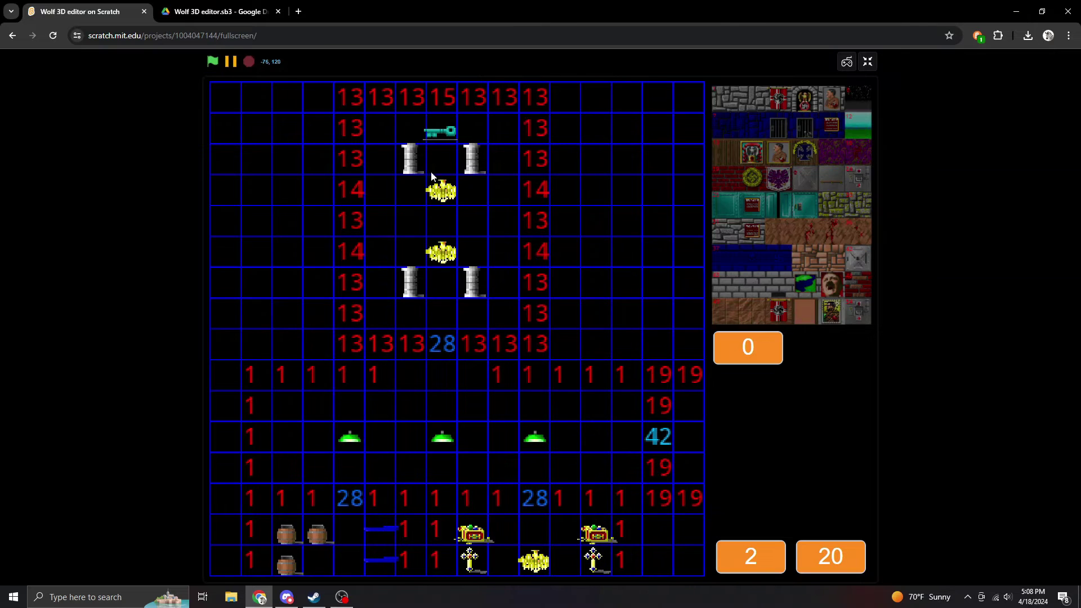
{"action": "left_click", "coordinate": [415, 194]}
{"action": "type", "text": "50"}
{"action": "key", "text": "Return"}
{"action": "type", "text": "t8"}
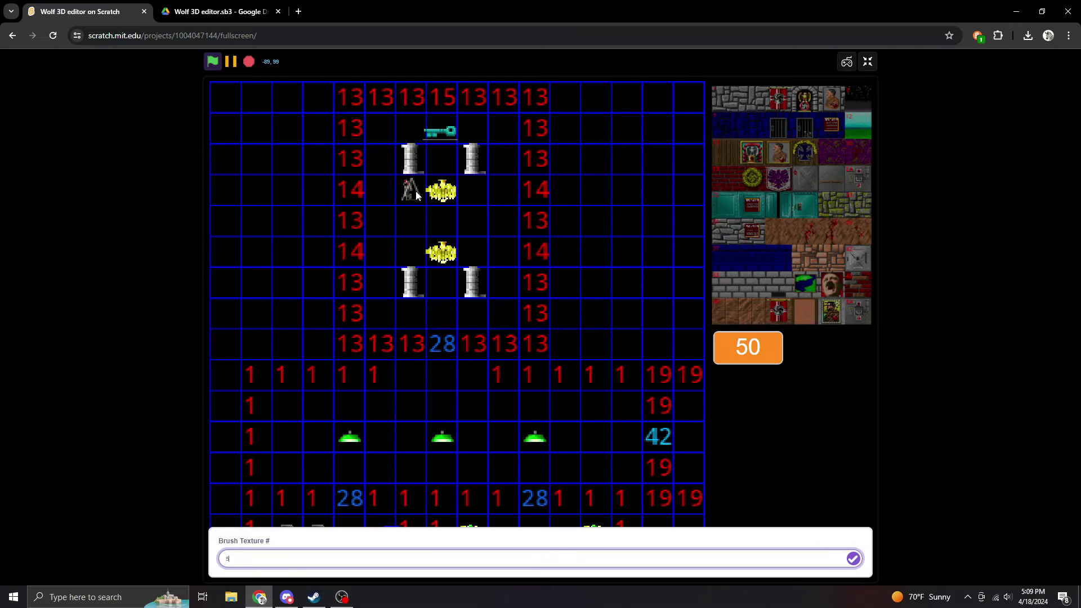
{"action": "type", "text": "1"}
{"action": "key", "text": "Return"}
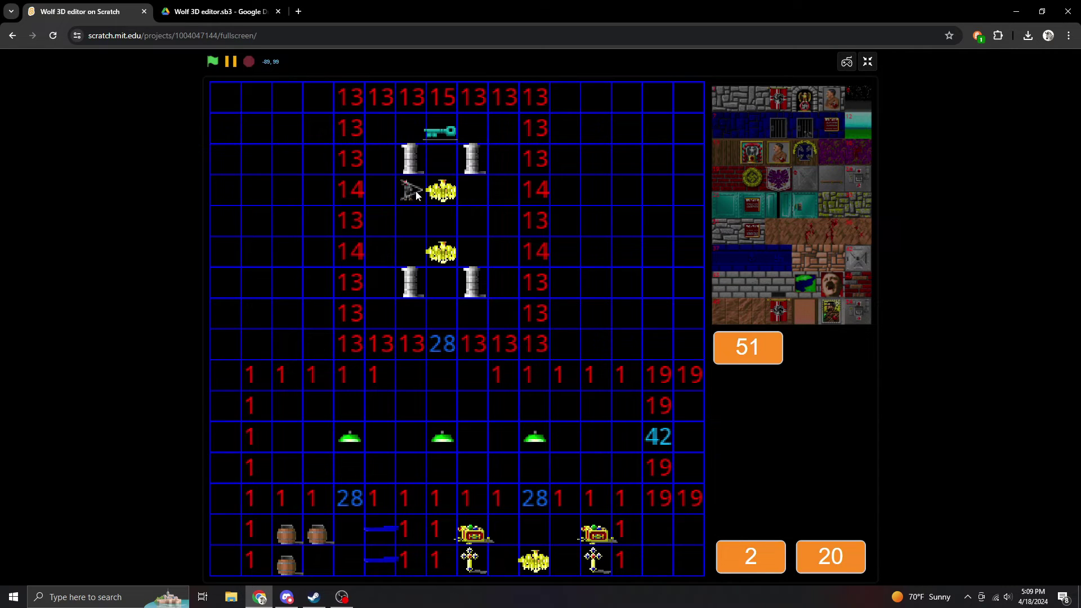
{"action": "type", "text": "t52"}
{"action": "key", "text": "Return"}
{"action": "type", "text": "t53"}
{"action": "key", "text": "Return"}
- Try guard objects 54, 59 and 58 in the cell left of the upper chandelier
{"action": "type", "text": "t54"}
{"action": "key", "text": "Return"}
{"action": "key", "text": "t"}
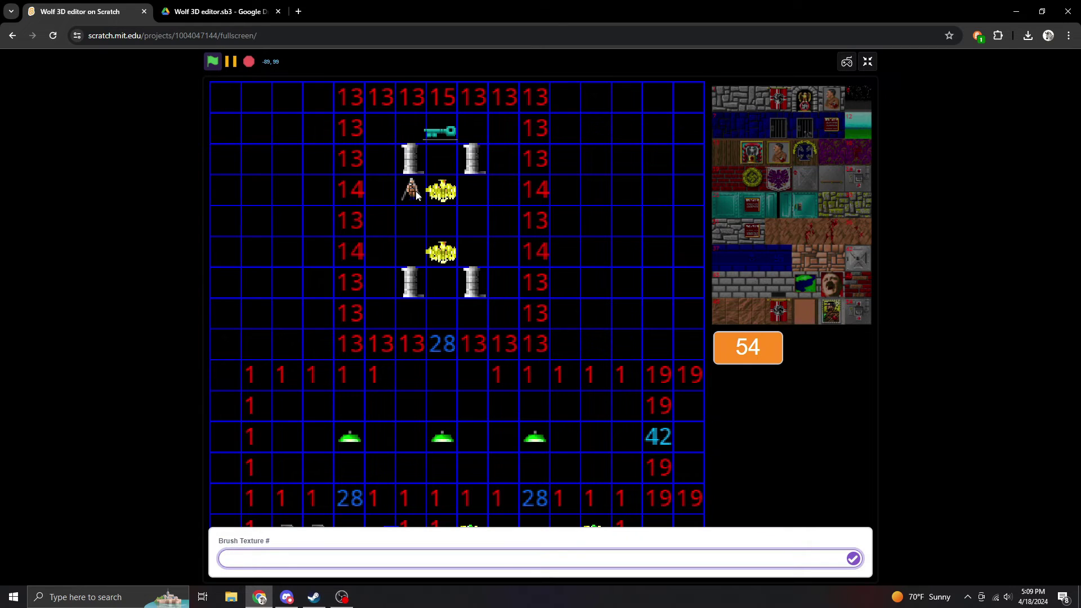
{"action": "key", "text": "Return"}
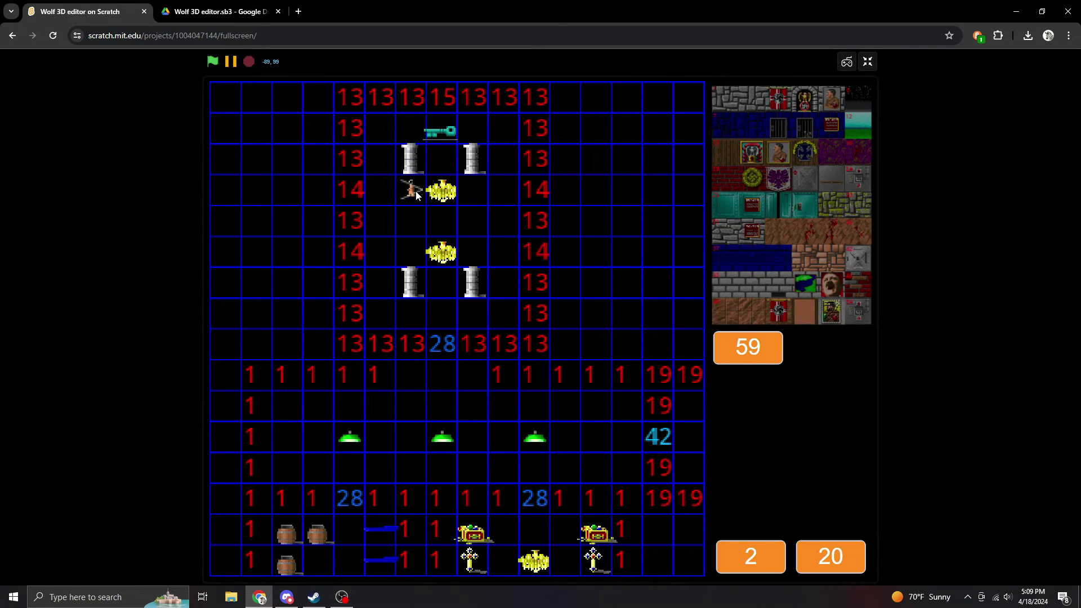
{"action": "type", "text": "t58"}
{"action": "key", "text": "Return"}
- Try blue soldier objects 62 and 66 in the cell left of the upper chandelier
{"action": "type", "text": "b"}
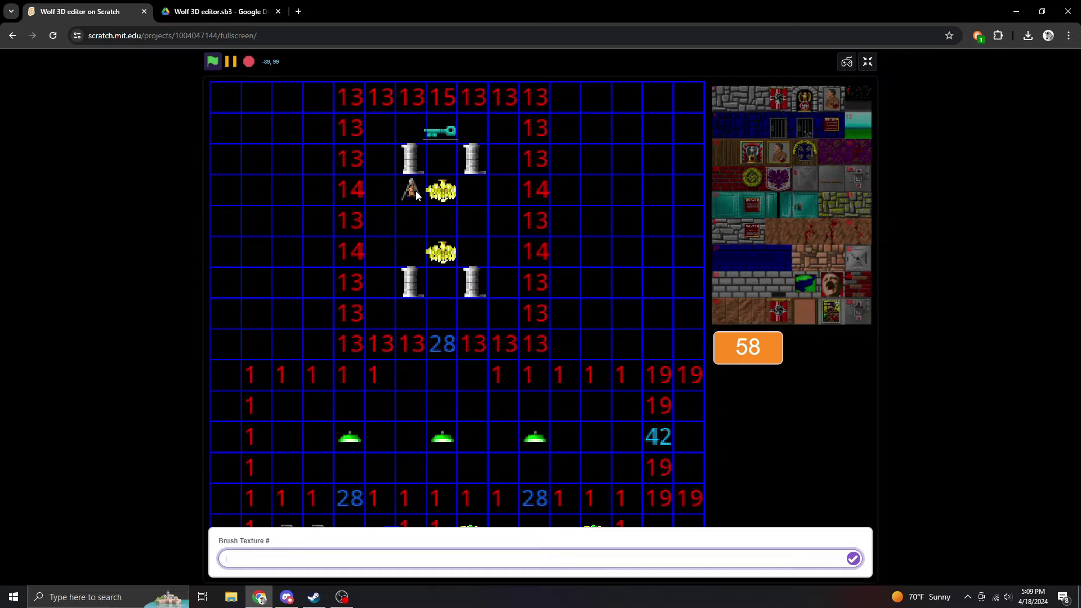
{"action": "type", "text": "62"}
{"action": "key", "text": "Return"}
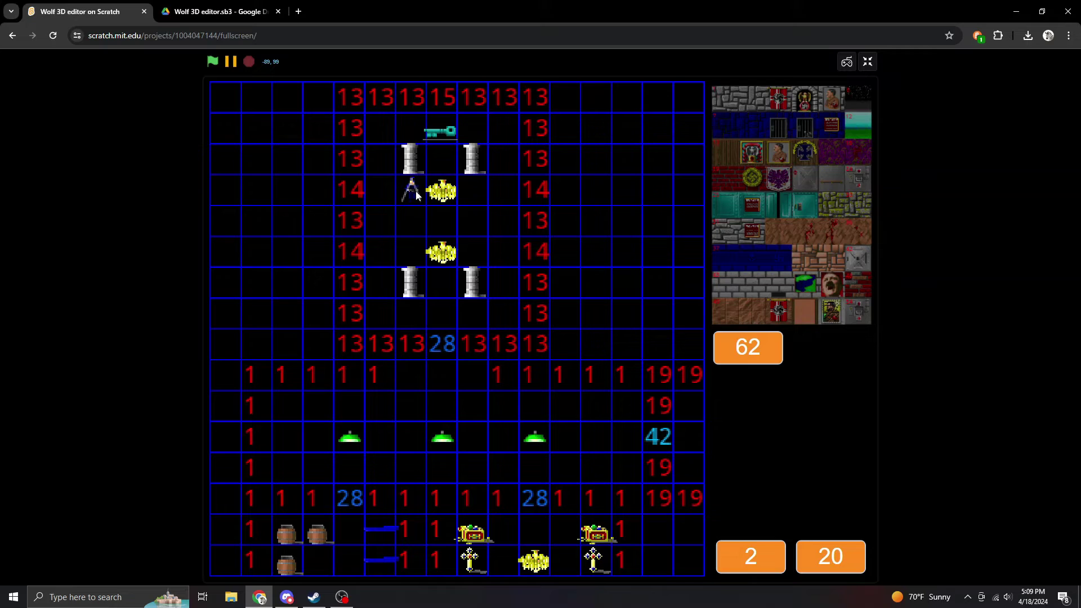
{"action": "type", "text": "a"}
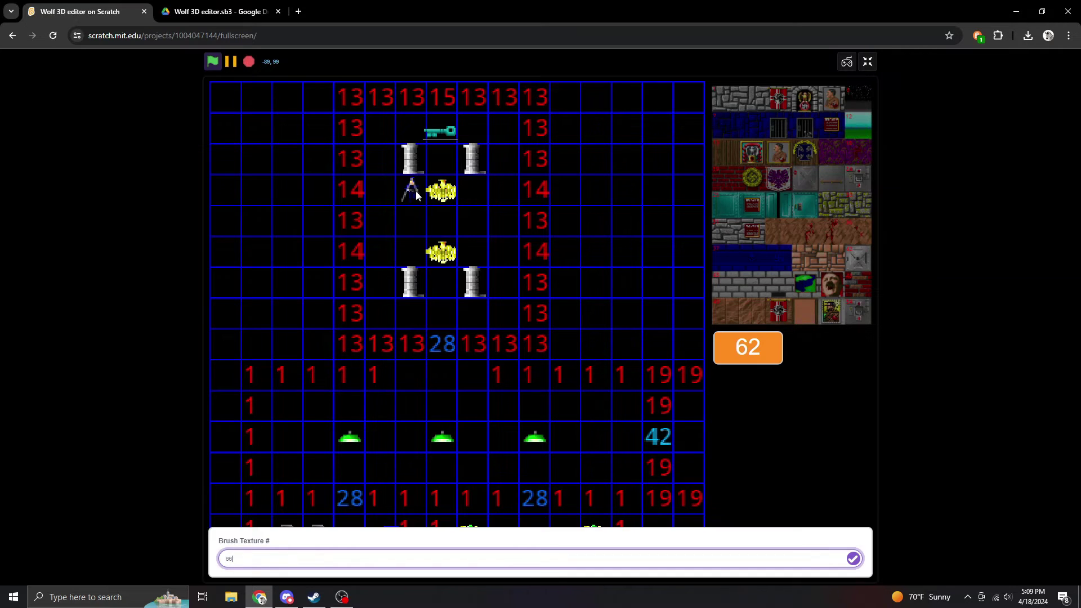
{"action": "type", "text": "66"}
{"action": "key", "text": "Return"}
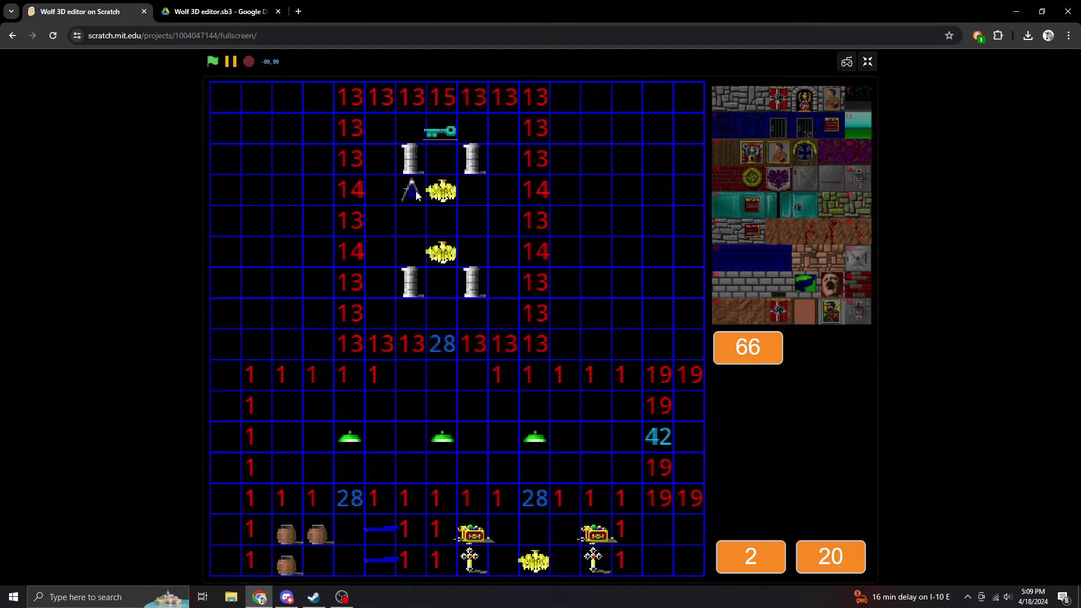
- Try object 72 in the cell beside the upper chandelier, and return to blue soldier object 62
{"action": "type", "text": "a72"}
{"action": "key", "text": "Return"}
{"action": "key", "text": "a"}
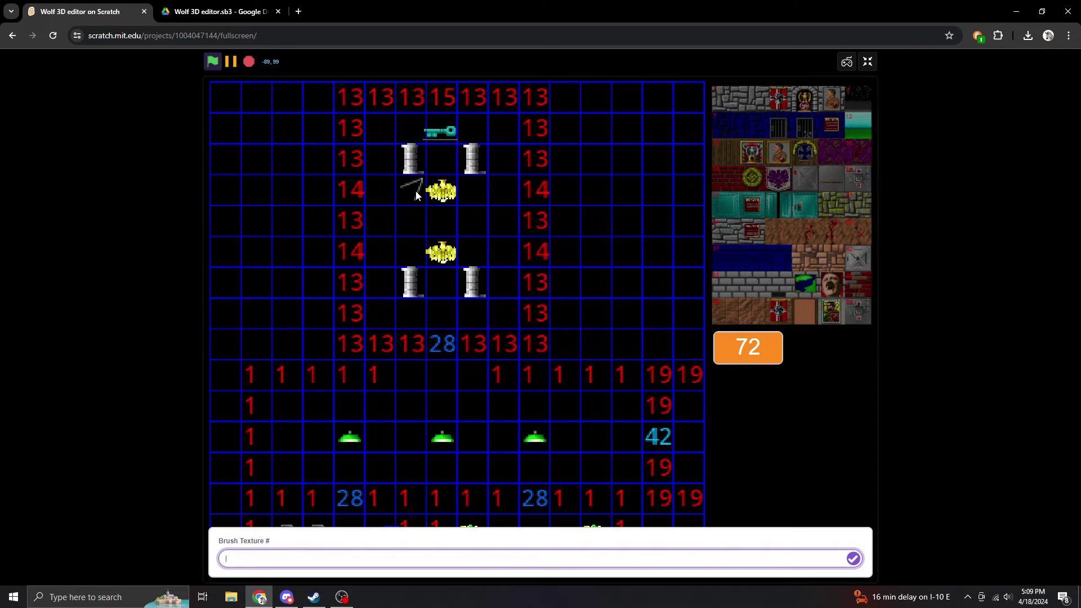
{"action": "type", "text": "62"}
{"action": "key", "text": "Return"}
{"action": "type", "text": "a66"}
{"action": "key", "text": "Return"}
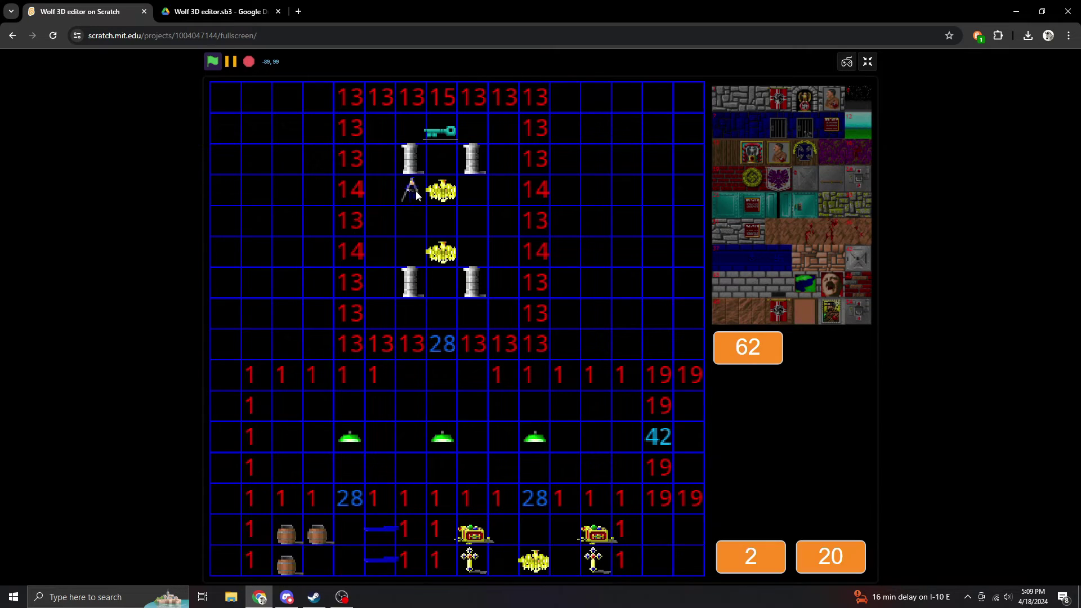
- Try the blue soldier's other directions, objects 67, 68 and 69, in the cell beside the upper chandelier
{"action": "type", "text": "a67"}
{"action": "key", "text": "Return"}
{"action": "key", "text": "Right"}
{"action": "type", "text": "a6"}
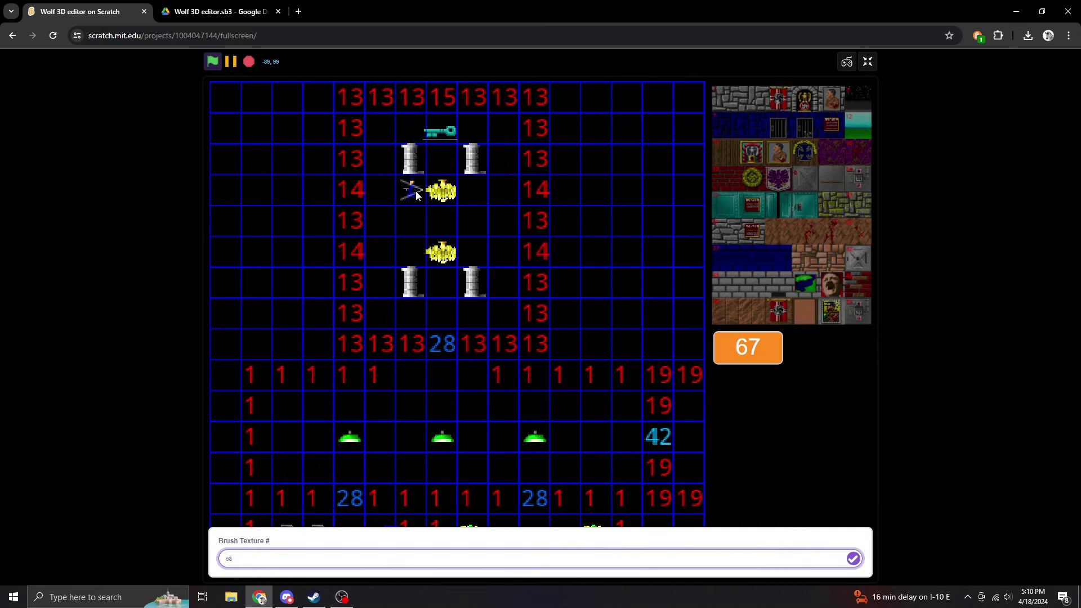
{"action": "key", "text": "Return"}
{"action": "key", "text": "Right"}
{"action": "type", "text": "a69"}
{"action": "key", "text": "Return"}
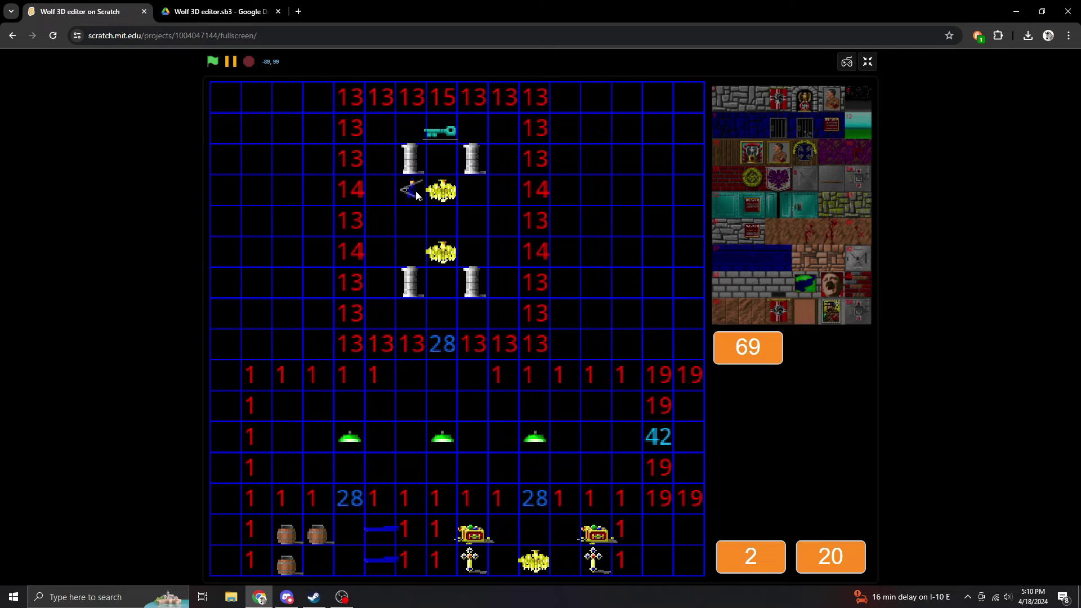
- Place the boss, object 70, between the texture 13 room's two chandeliers and clear the copy left of the upper chandelier
{"action": "type", "text": "a"}
{"action": "type", "text": "70"}
{"action": "key", "text": "Return"}
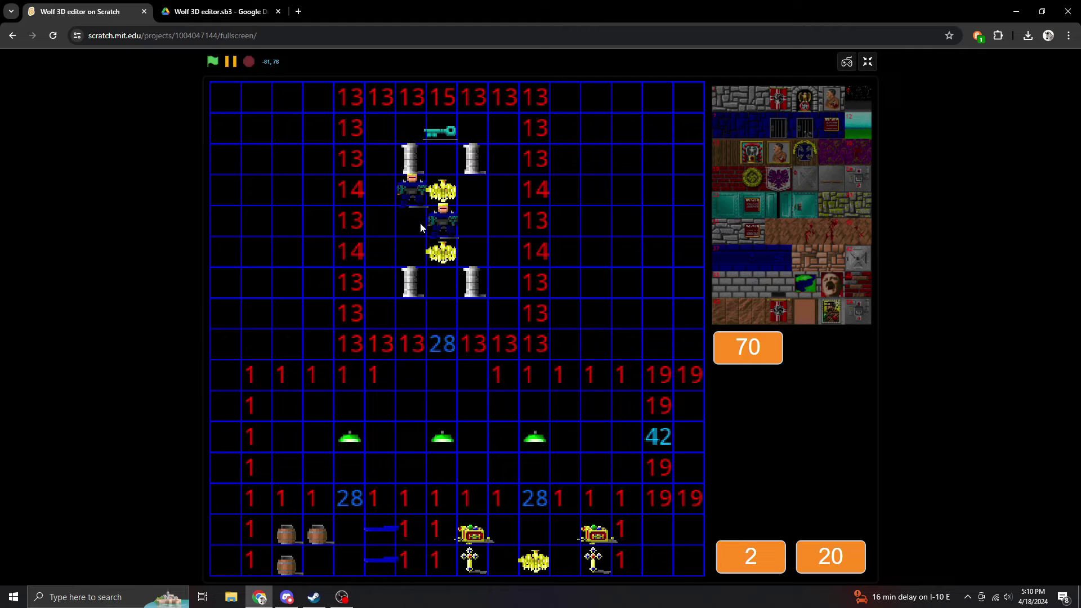
{"action": "key", "text": "space"}
{"action": "key", "text": "e"}
{"action": "left_click", "coordinate": [410, 196]}
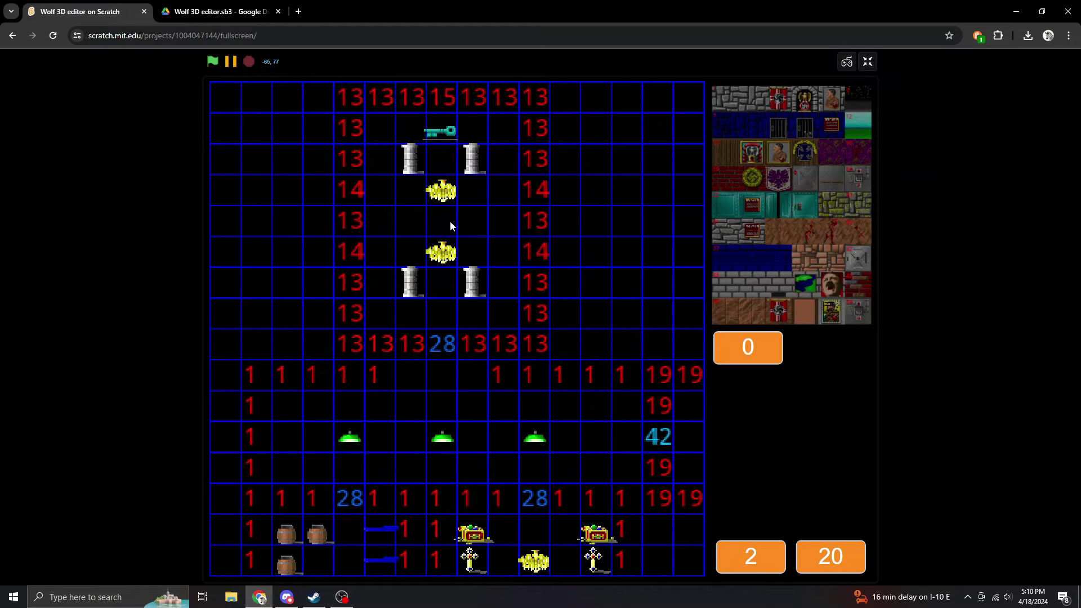
{"action": "type", "text": "b70"}
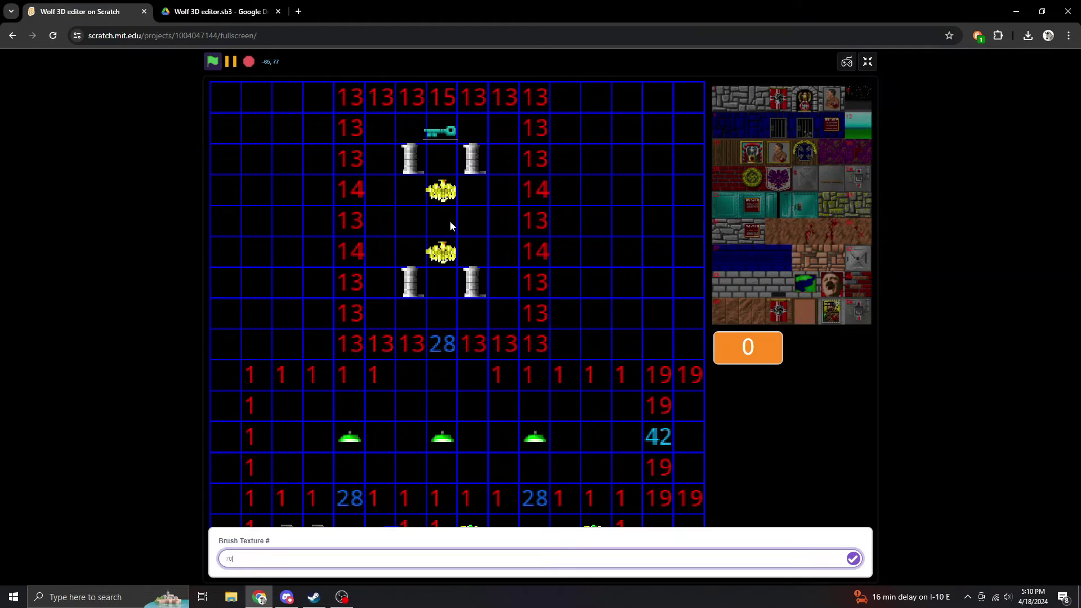
{"action": "key", "text": "Return"}
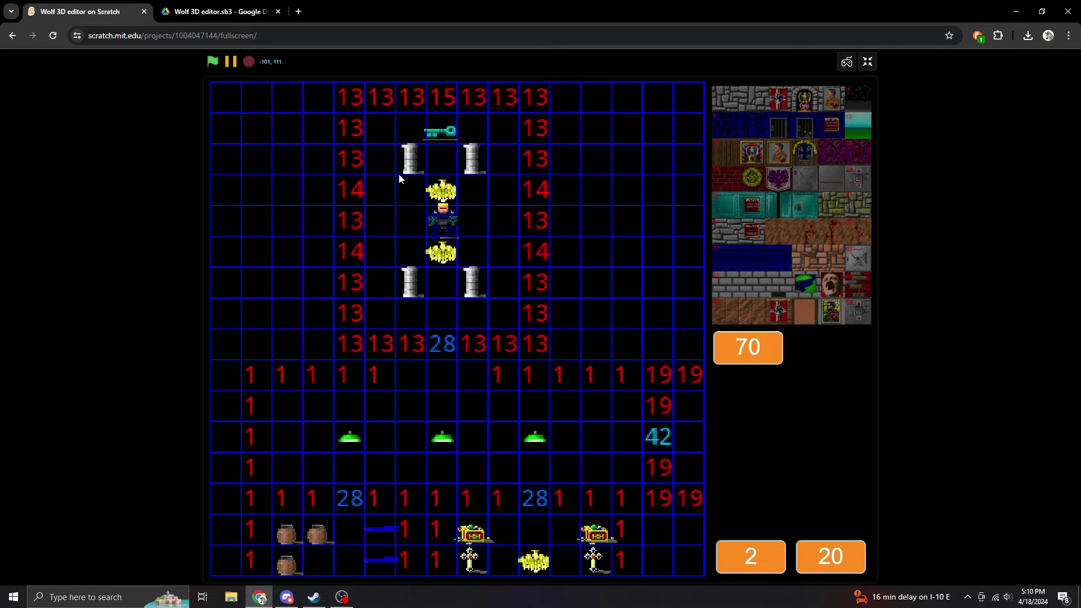
- Place a guard, object 54, above the green lamp beside the texture 7 secret room and replace it with object 56
{"action": "scroll", "coordinate": [399, 173], "scroll_direction": "down", "scroll_amount": 6}
{"action": "scroll", "coordinate": [399, 173], "scroll_direction": "down", "scroll_amount": 3}
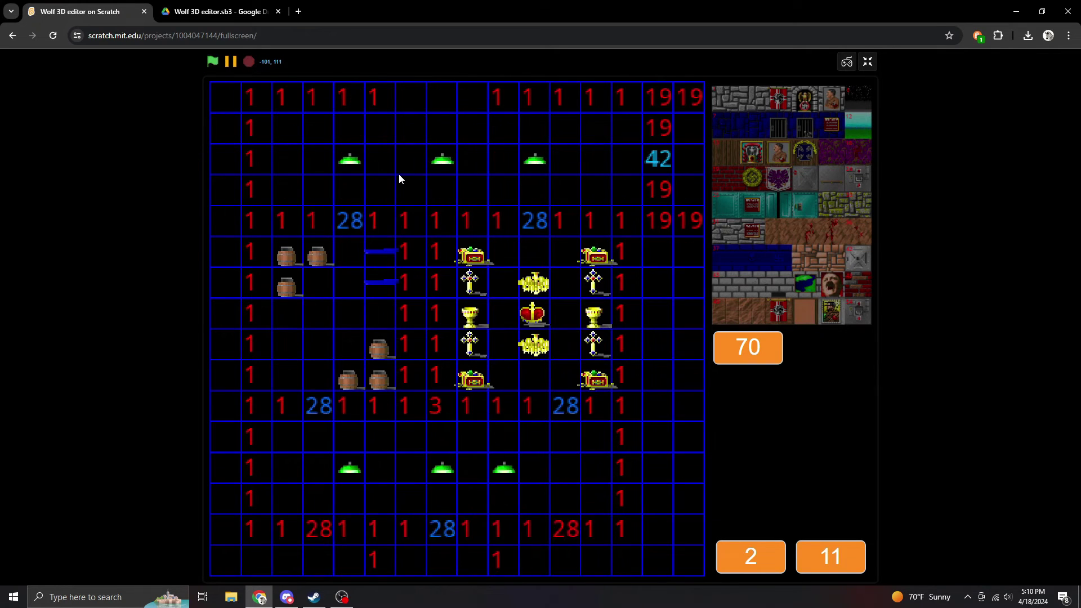
{"action": "scroll", "coordinate": [398, 173], "scroll_direction": "up", "scroll_amount": 1}
{"action": "scroll", "coordinate": [399, 174], "scroll_direction": "down", "scroll_amount": 5}
{"action": "scroll", "coordinate": [399, 174], "scroll_direction": "down", "scroll_amount": 7}
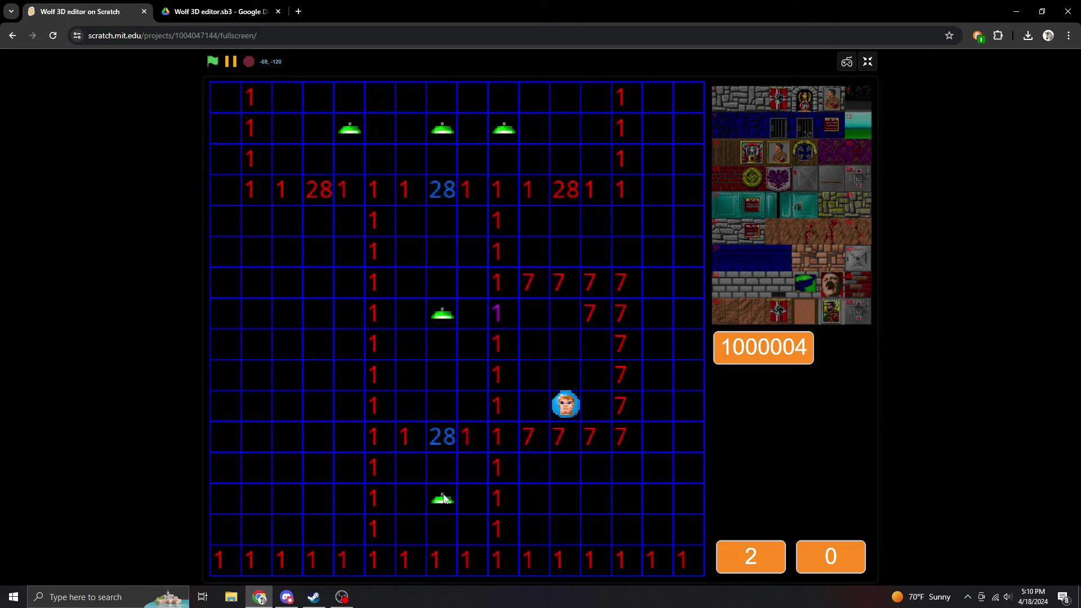
{"action": "left_click", "coordinate": [442, 288]}
{"action": "type", "text": "54"}
{"action": "key", "text": "Return"}
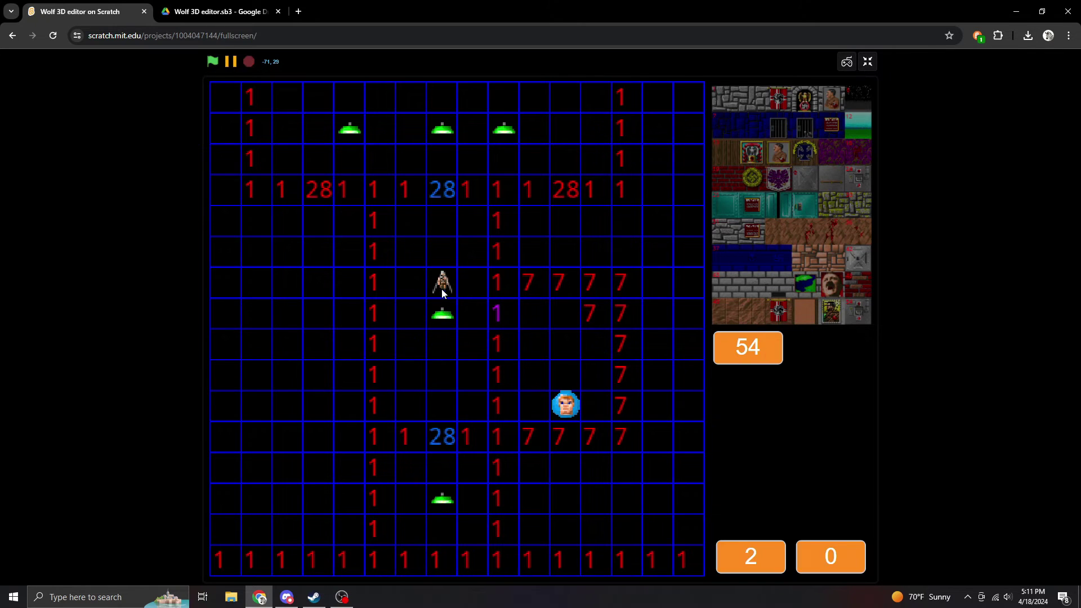
{"action": "left_click", "coordinate": [441, 288]}
{"action": "type", "text": "56"}
{"action": "key", "text": "Return"}
- Place two guards, object 56, in the row below the texture 3 wall, on either side of the middle lamp's column
{"action": "key", "text": "Up"}
{"action": "key", "text": "Up"}
{"action": "key", "text": "Up"}
{"action": "key", "text": "Up"}
{"action": "key", "text": "Up"}
{"action": "key", "text": "Up"}
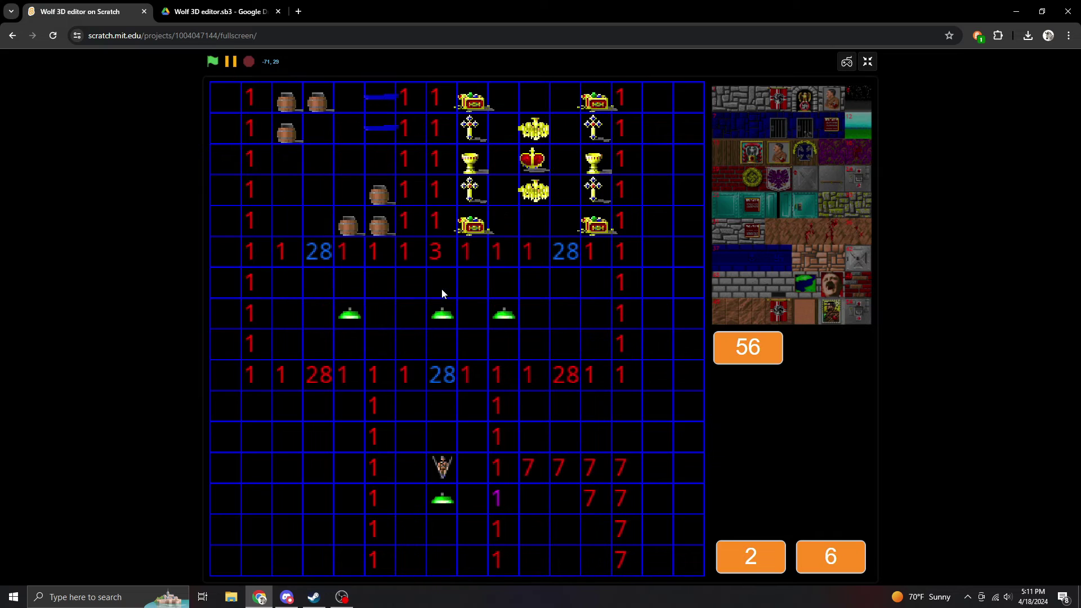
{"action": "left_click", "coordinate": [406, 285]}
{"action": "key", "text": "Up"}
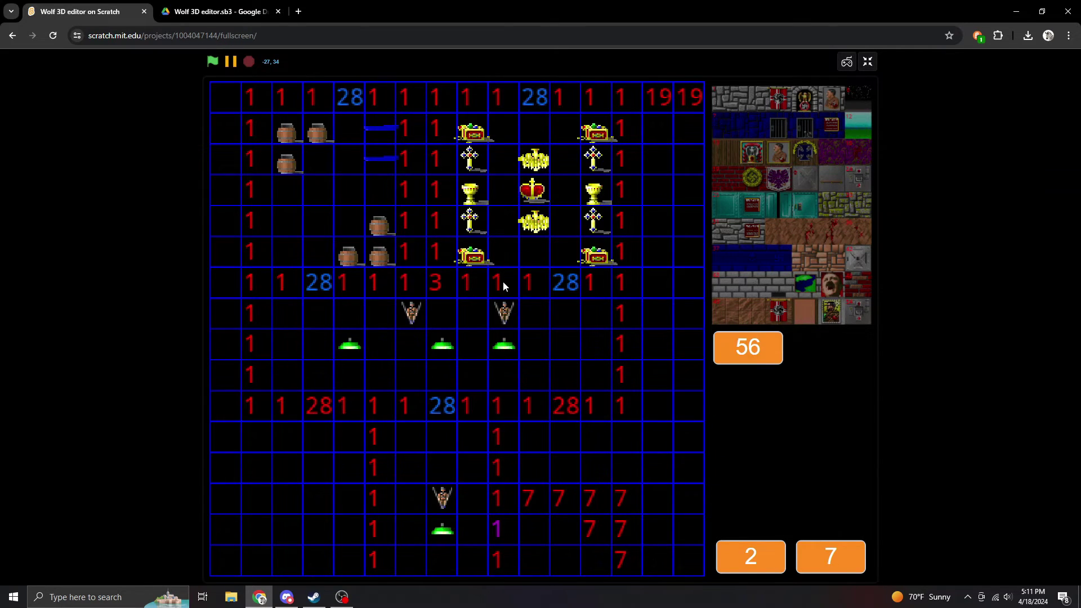
- Place a guard, object 57, diagonally below and right of that corridor's third lamp and erase the guard directly above the lamp
{"action": "type", "text": "t57"}
{"action": "key", "text": "Return"}
{"action": "left_click", "coordinate": [534, 371]}
{"action": "left_click", "coordinate": [504, 319]}
- Place a blue soldier, object 62, in the middle row of the barrel room and replace it with object 64
{"action": "key", "text": "Up"}
{"action": "key", "text": "Up"}
{"action": "key", "text": "Up"}
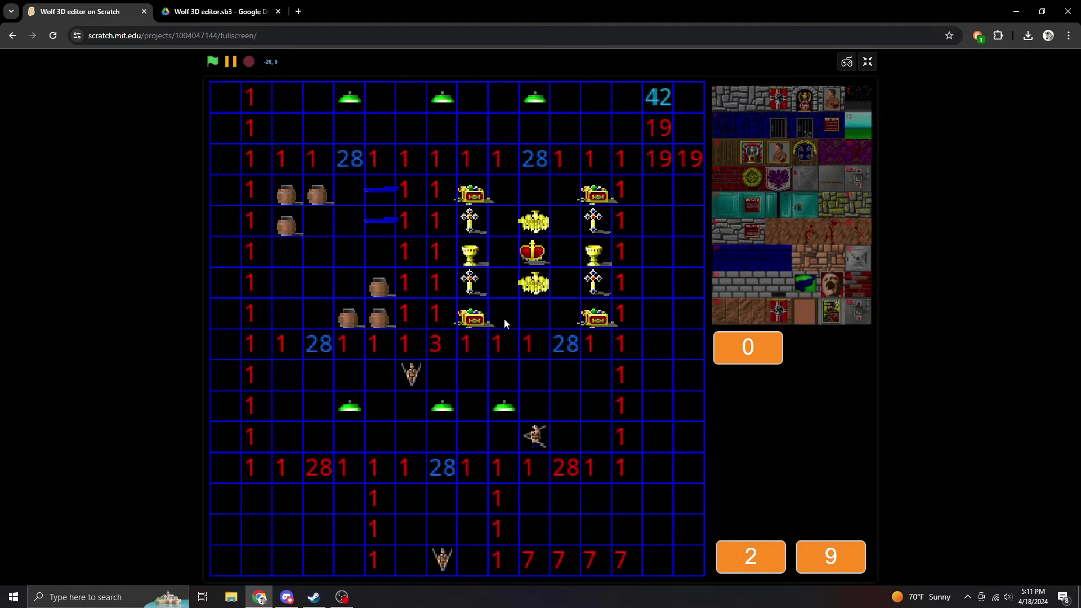
{"action": "type", "text": "b"}
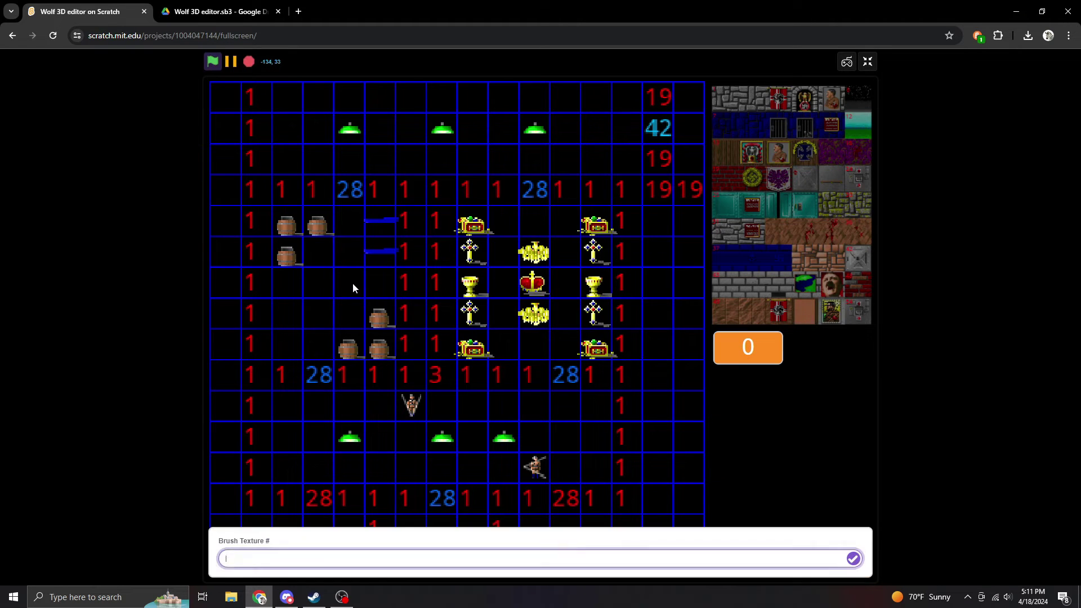
{"action": "type", "text": "62"}
{"action": "key", "text": "Return"}
{"action": "left_click", "coordinate": [352, 283]}
{"action": "type", "text": "b64"}
{"action": "key", "text": "Return"}
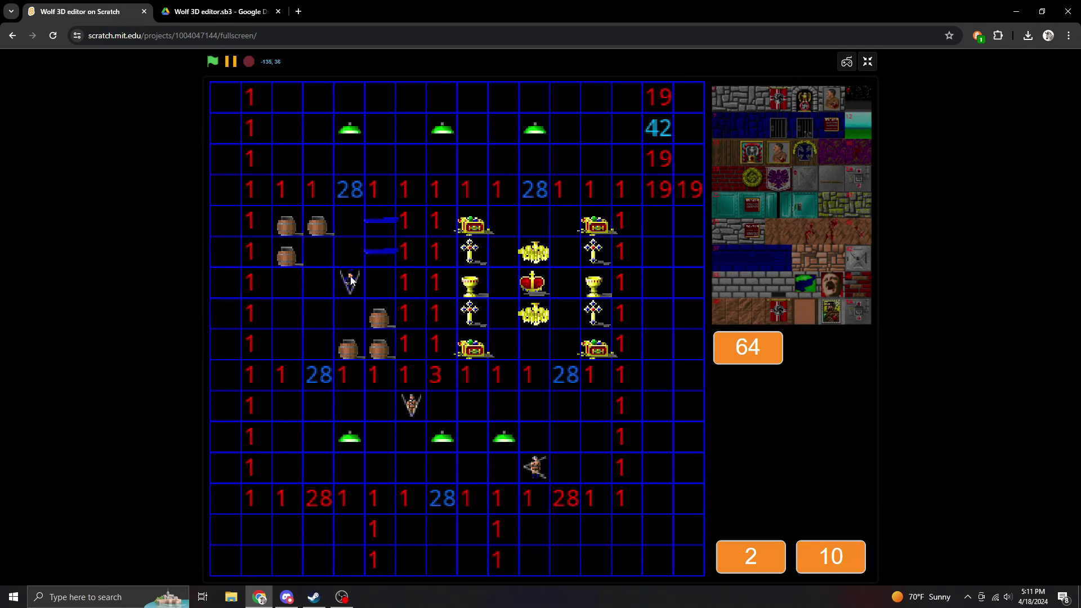
- Place a guard, object 54, above the upper corridor's middle green lamp and replace it with object 58
{"action": "scroll", "coordinate": [347, 262], "scroll_direction": "up", "scroll_amount": 4}
{"action": "scroll", "coordinate": [346, 262], "scroll_direction": "up", "scroll_amount": 2}
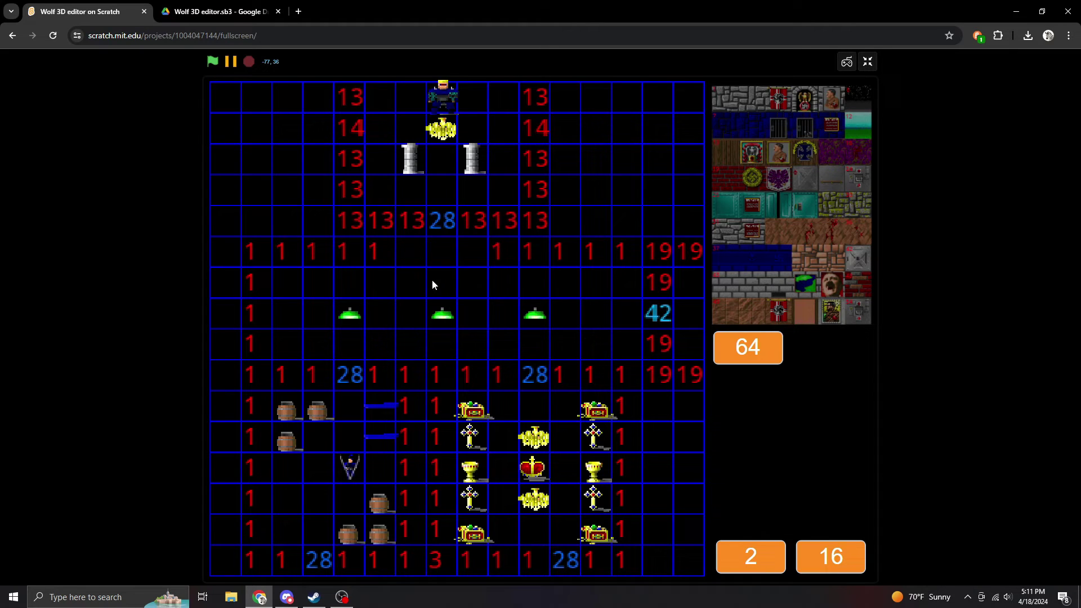
{"action": "type", "text": "b5"}
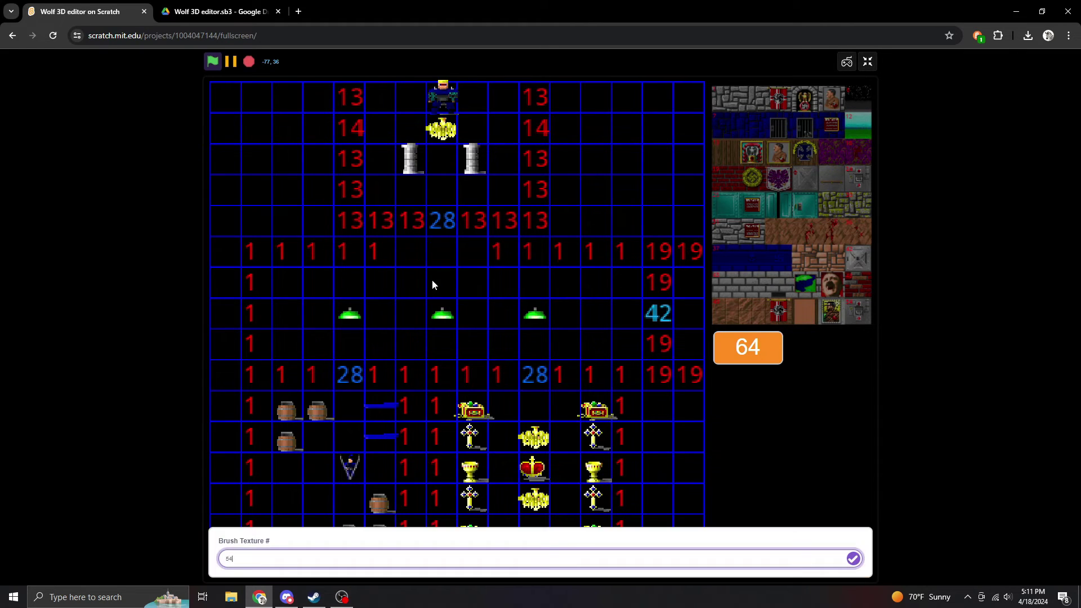
{"action": "key", "text": "Return"}
{"action": "type", "text": "b"}
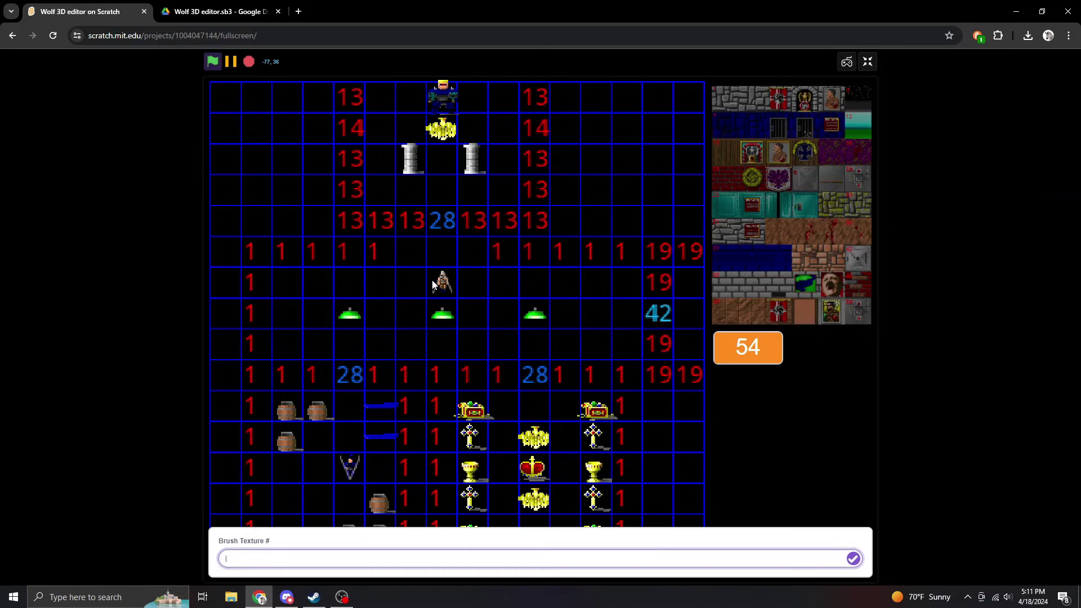
{"action": "type", "text": "58"}
{"action": "key", "text": "Return"}
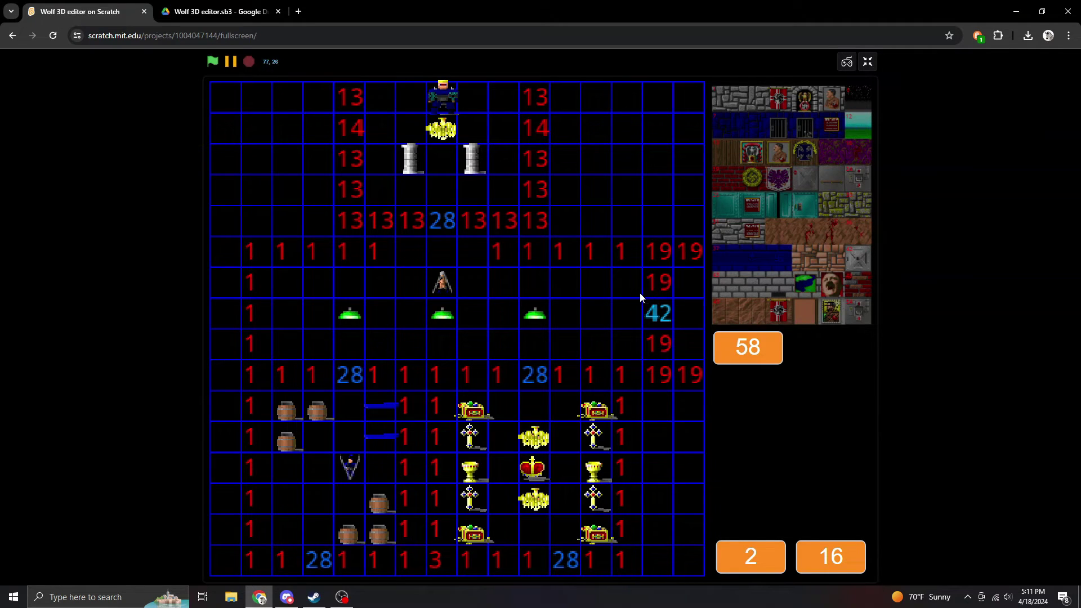
- Place direction arrow 1 in the lower-left corner of the upper green-lamp corridor and one beyond the third lamp
{"action": "key", "text": "b"}
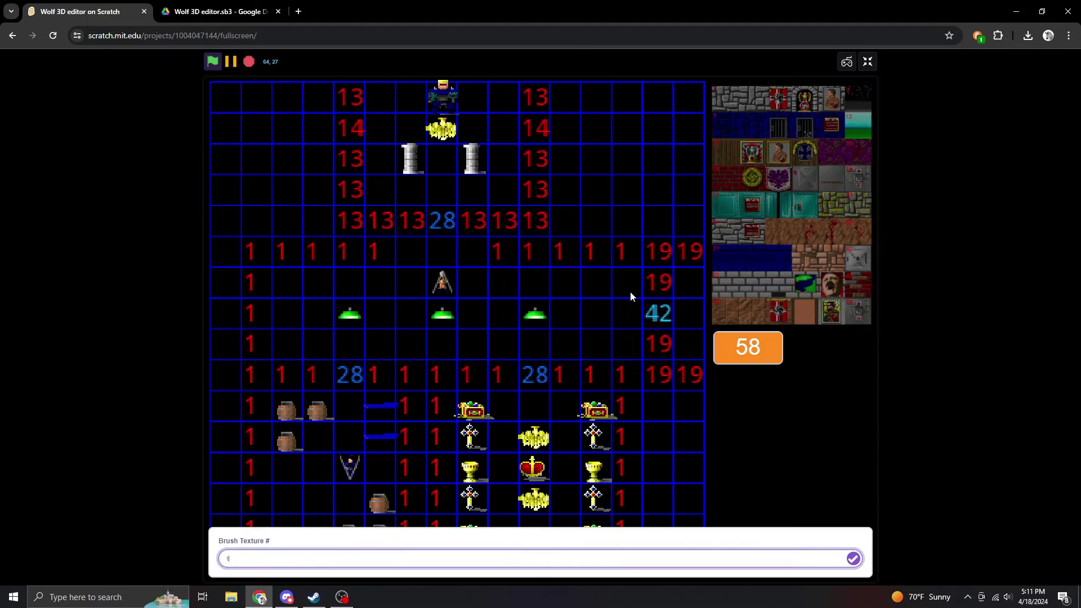
{"action": "type", "text": "1"}
{"action": "key", "text": "Return"}
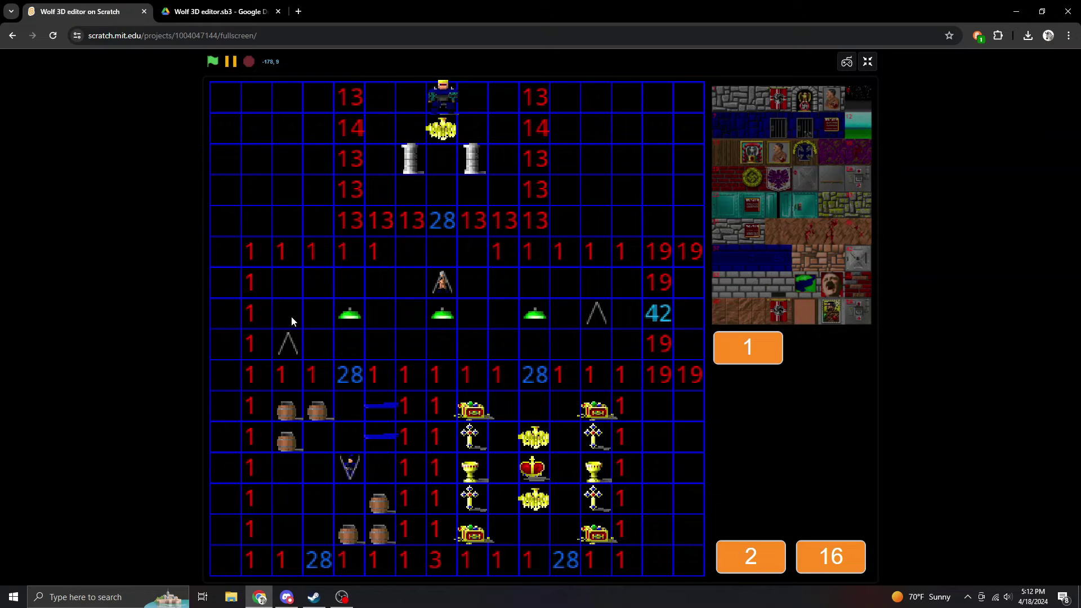
- Try direction arrow 2 above that corner arrow, place arrow 3 in the corridor's upper-left corner and clear the trial cell between them
{"action": "key", "text": "space"}
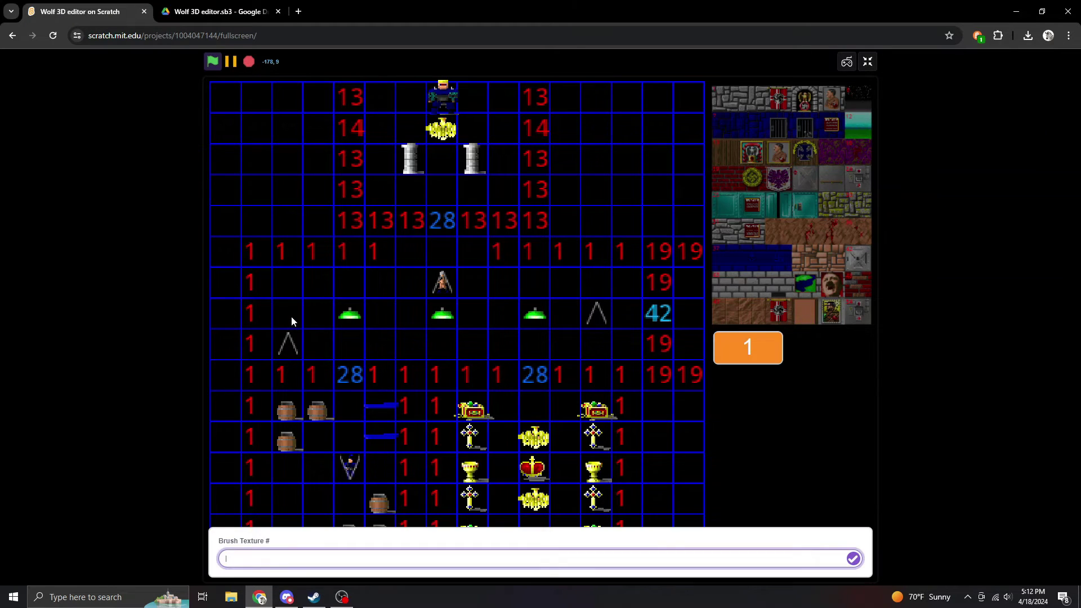
{"action": "key", "text": "Return"}
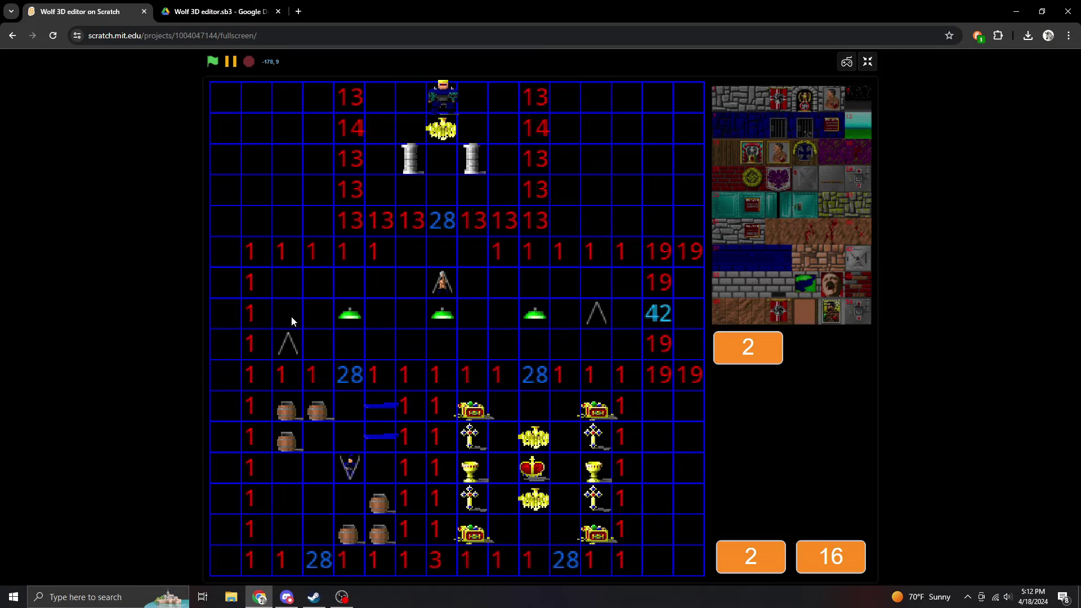
{"action": "key", "text": "space"}
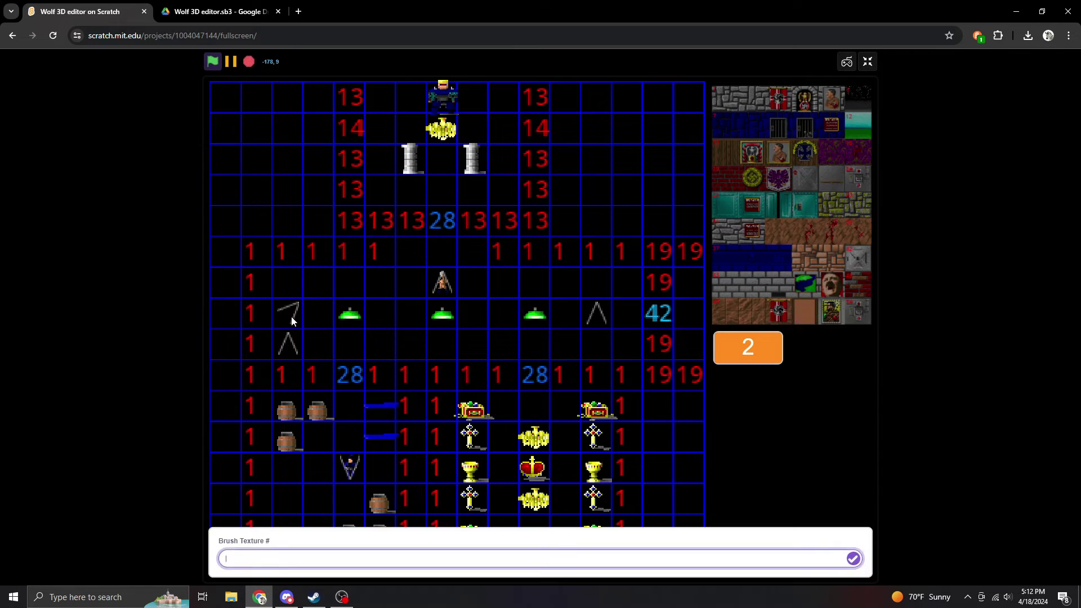
{"action": "type", "text": "3"}
{"action": "key", "text": "Return"}
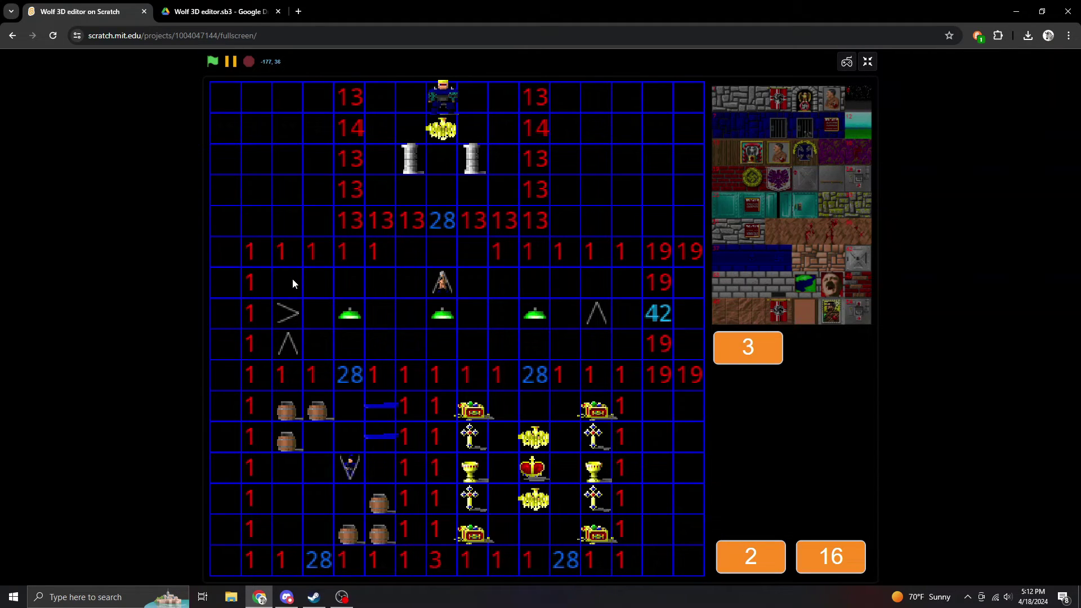
{"action": "key", "text": "0"}
{"action": "left_click", "coordinate": [288, 313]}
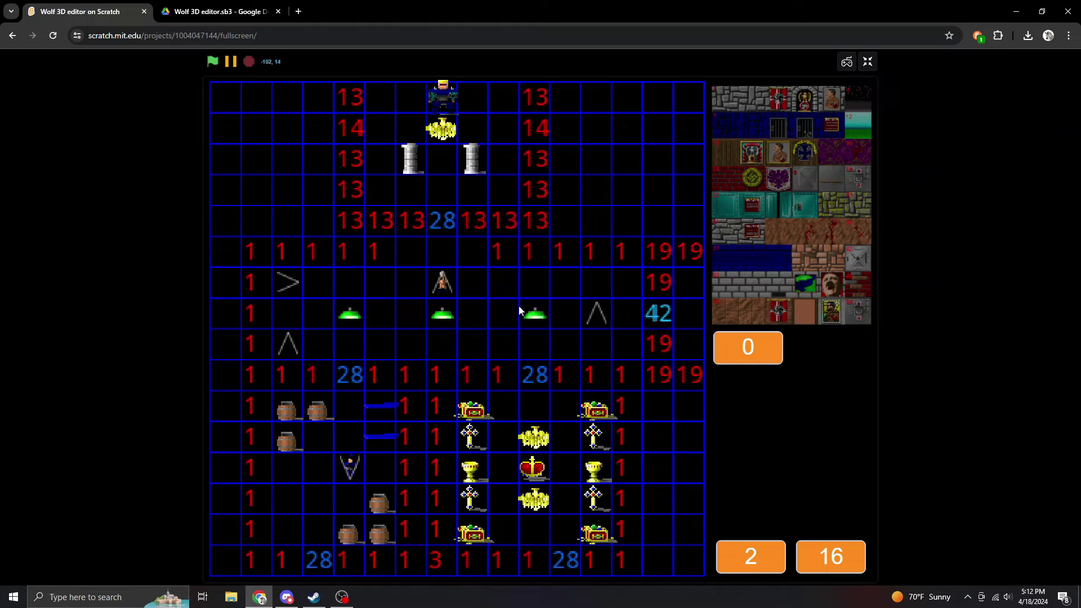
- Place direction arrow 5 in the corridor's upper-right corner and direction arrow 7 in its lower-right corner
{"action": "key", "text": "space"}
{"action": "type", "text": "5"}
{"action": "key", "text": "Return"}
{"action": "left_click", "coordinate": [617, 285]}
{"action": "key", "text": "space"}
{"action": "type", "text": "7"}
{"action": "key", "text": "Return"}
{"action": "left_click", "coordinate": [622, 343]}
- Erase the stray arrow beyond the third green lamp and the guard above the middle lamp
{"action": "key", "text": "0"}
{"action": "left_click", "coordinate": [604, 321]}
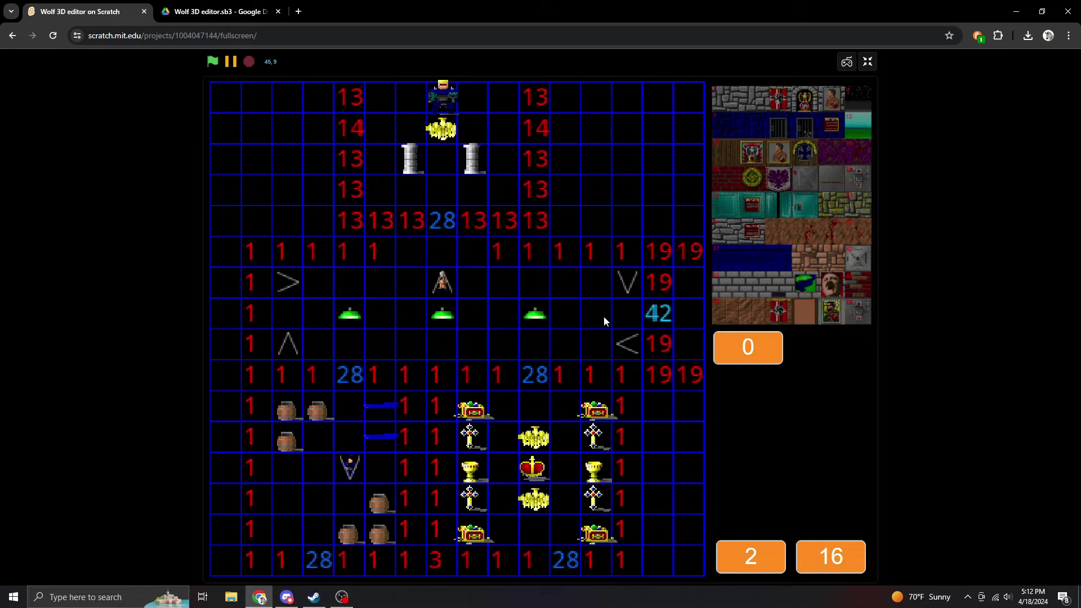
{"action": "left_click", "coordinate": [457, 288]}
- Try a guard directly below the corridor's middle green lamp, first as object 58 and again as object 59
{"action": "key", "text": "space"}
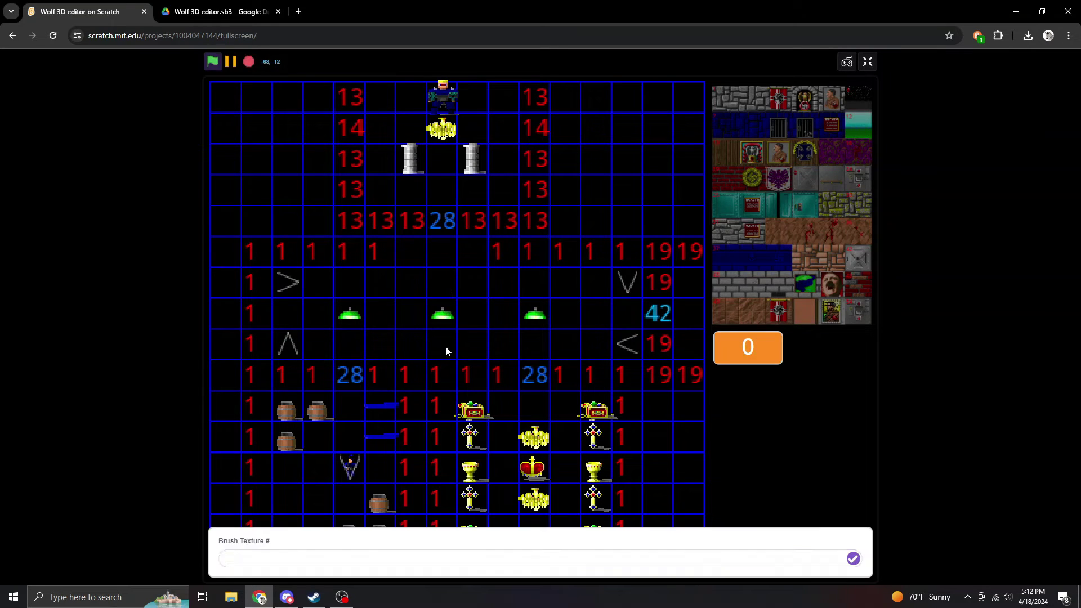
{"action": "type", "text": "58"}
{"action": "key", "text": "Return"}
{"action": "left_click", "coordinate": [445, 348]}
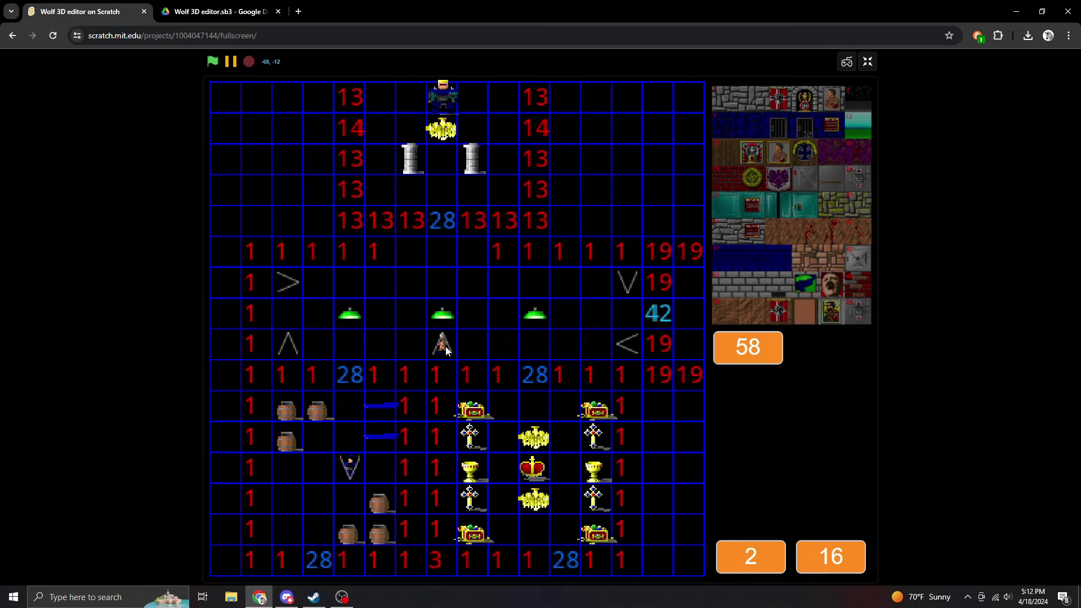
{"action": "key", "text": "space"}
{"action": "type", "text": "59"}
{"action": "key", "text": "Return"}
{"action": "left_click", "coordinate": [445, 347]}
- Place a guard, object 61, in the corridor's lower row, one column right of the first green lamp, leaving the middle lamp's column empty
{"action": "key", "text": "space"}
{"action": "type", "text": "6"}
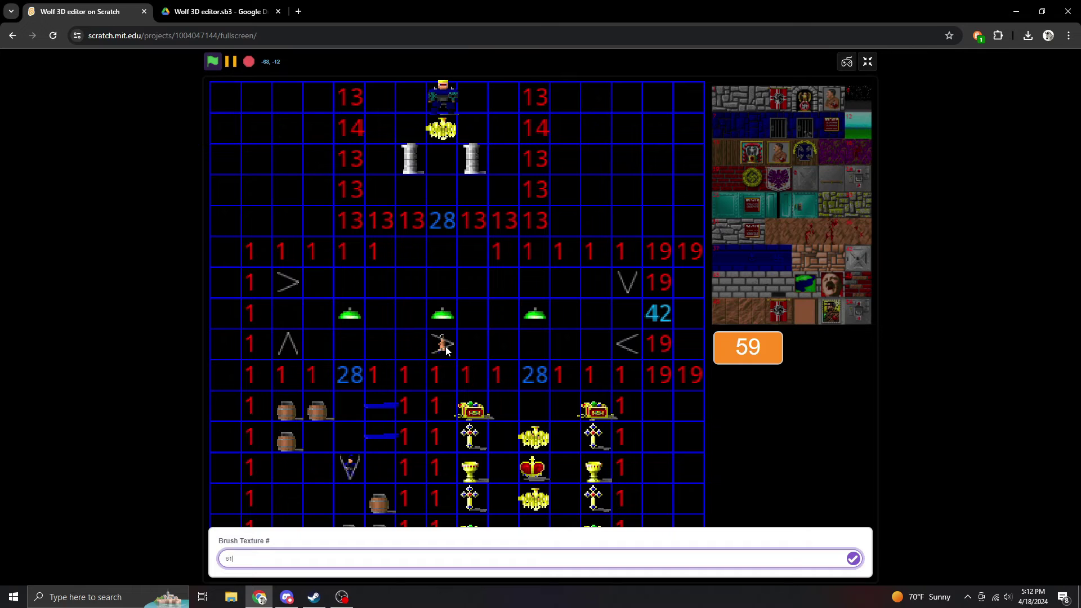
{"action": "type", "text": "1"}
{"action": "key", "text": "Return"}
{"action": "left_click", "coordinate": [446, 350]}
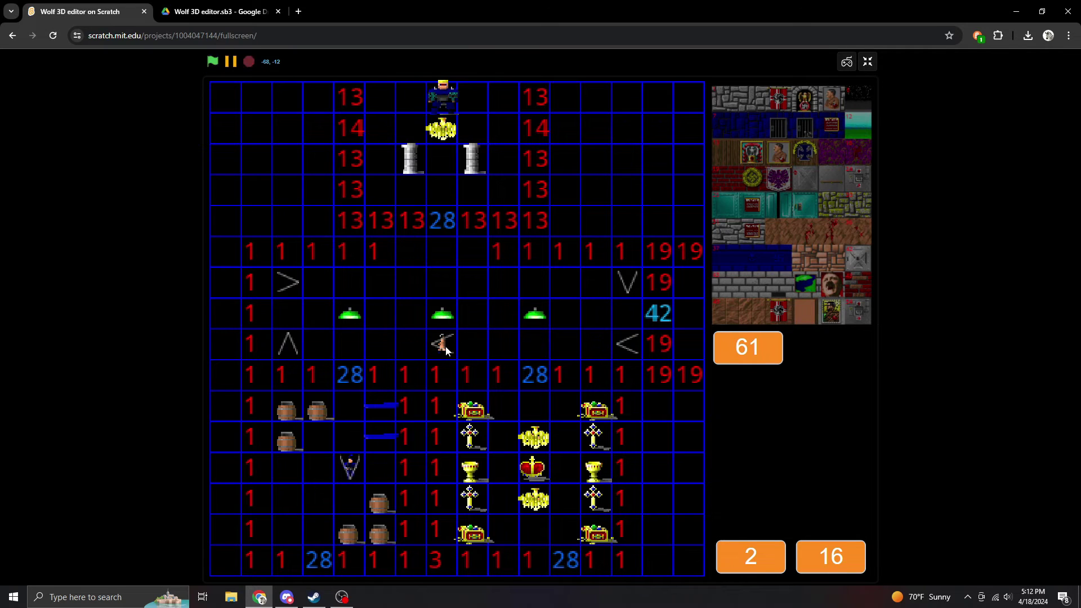
{"action": "left_click", "coordinate": [381, 348]}
- Place a guard, object 59, directly above the corridor's third green lamp
{"action": "key", "text": "c"}
{"action": "type", "text": "t"}
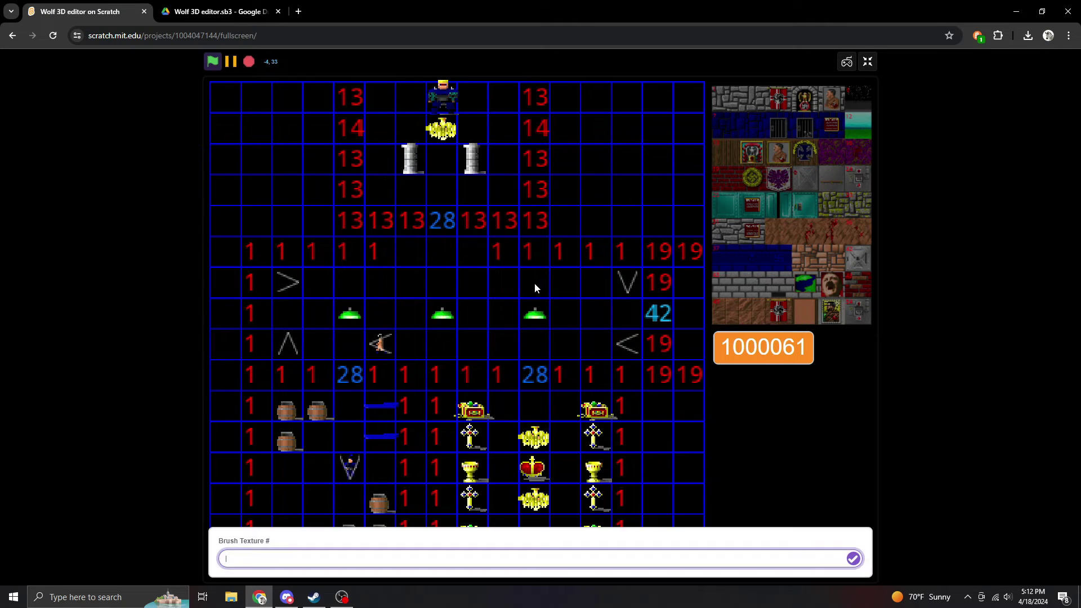
{"action": "type", "text": "59"}
{"action": "key", "text": "Return"}
{"action": "left_click", "coordinate": [534, 283]}
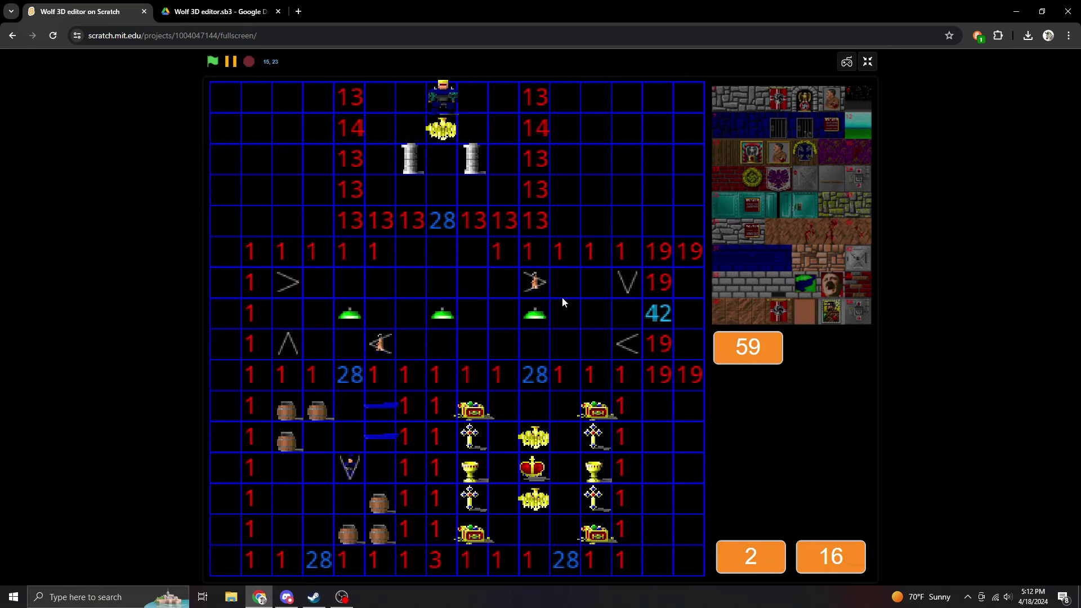
- Erase the cyan key below the texture 15 wall in the pillar room
{"action": "key", "text": "Up"}
{"action": "key", "text": "Up"}
{"action": "key", "text": "Up"}
{"action": "key", "text": "Up"}
{"action": "key", "text": "Up"}
{"action": "key", "text": "Right"}
{"action": "key", "text": "Right"}
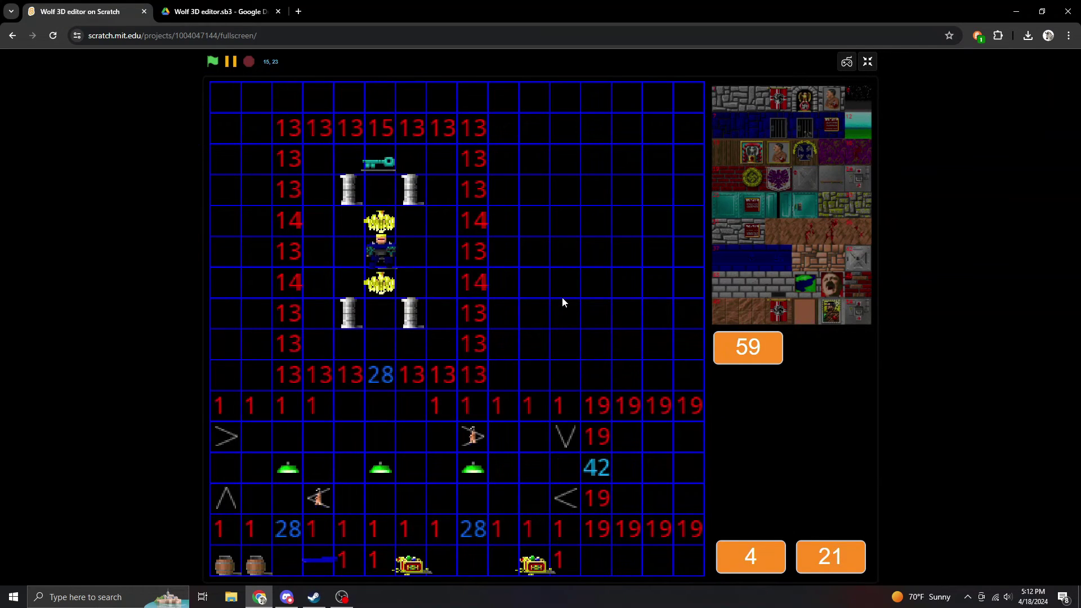
{"action": "key", "text": "0"}
{"action": "left_click", "coordinate": [391, 165]}
- Replace the cyan door 42 at the corridor's right end with the yellow variant of texture 42
{"action": "key", "text": "Down"}
{"action": "key", "text": "Down"}
{"action": "key", "text": "Down"}
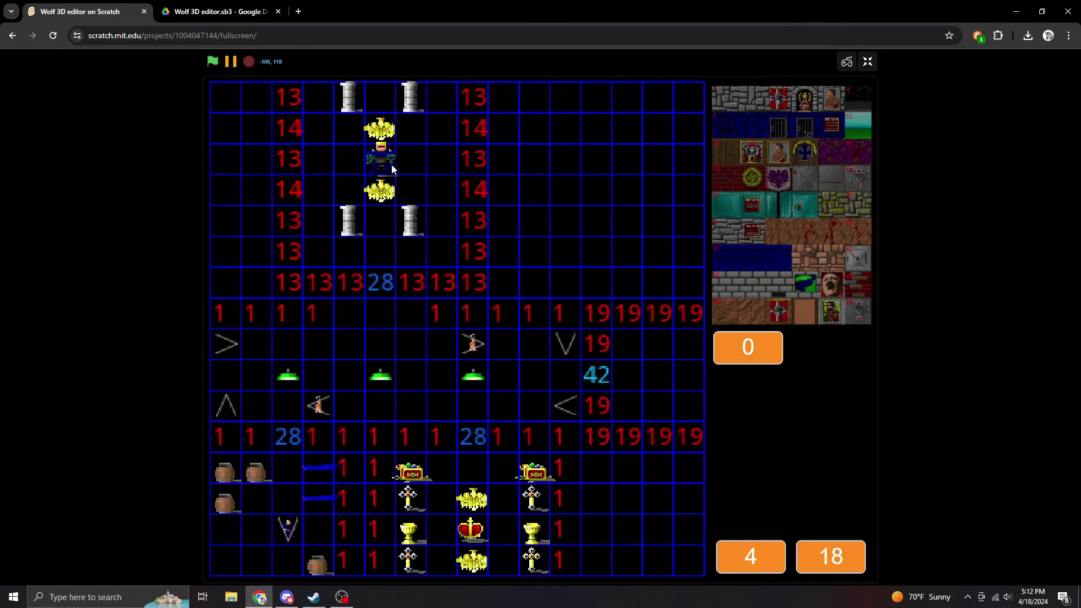
{"action": "key", "text": "Right"}
{"action": "key", "text": "Right"}
{"action": "key", "text": "Right"}
{"action": "key", "text": "space"}
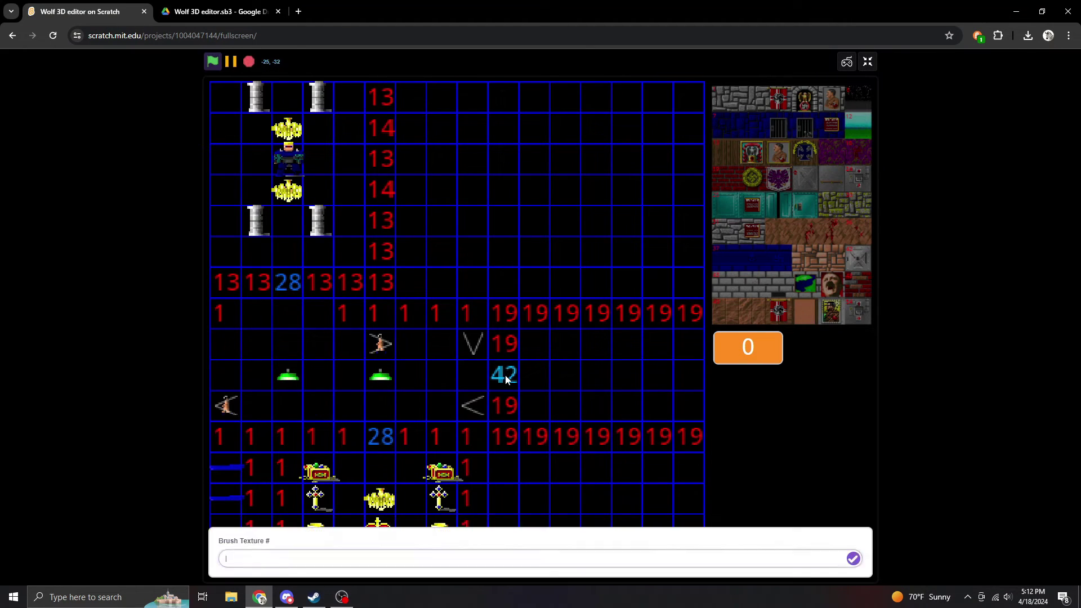
{"action": "type", "text": "42"}
{"action": "key", "text": "Return"}
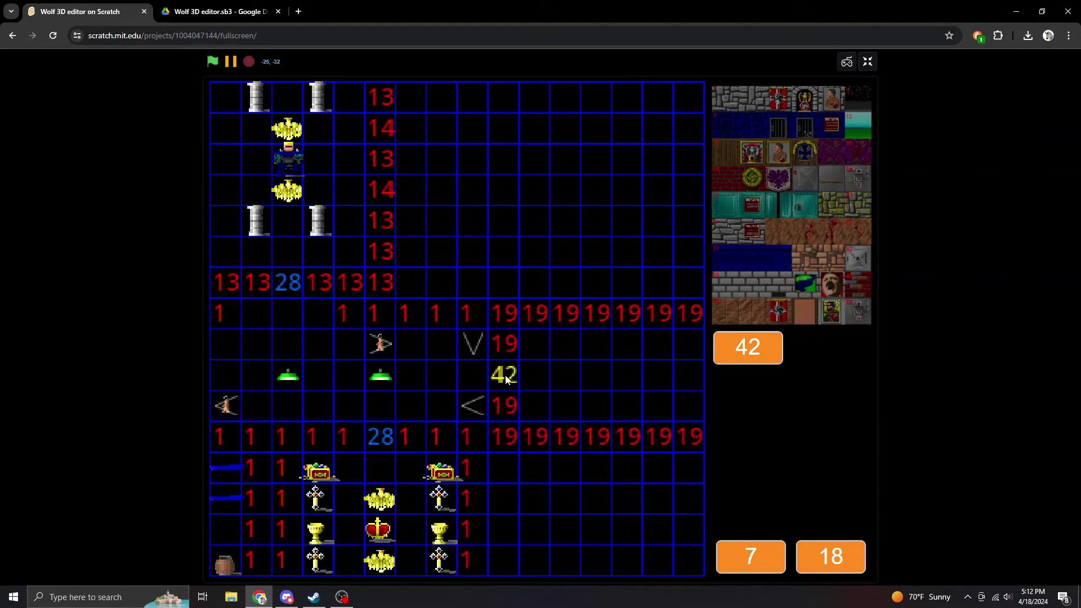
- Place a gun, object 41, in the middle of the wall gap directly below the pillar room's door
{"action": "key", "text": "Down"}
{"action": "key", "text": "Down"}
{"action": "key", "text": "Left"}
{"action": "key", "text": "Up"}
{"action": "key", "text": "Up"}
{"action": "key", "text": "Up"}
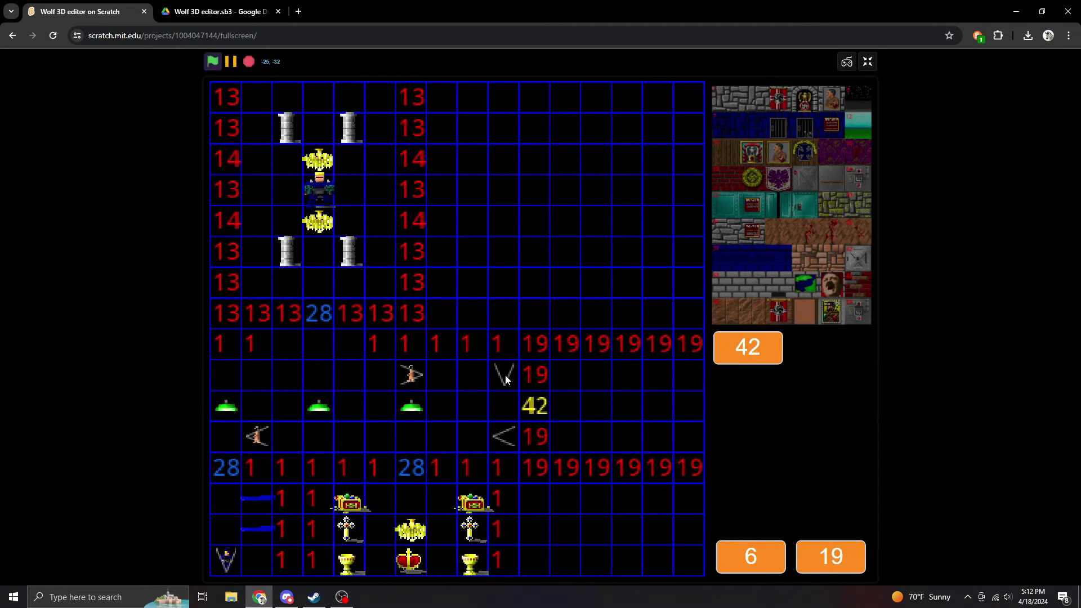
{"action": "key", "text": "Down"}
{"action": "key", "text": "Down"}
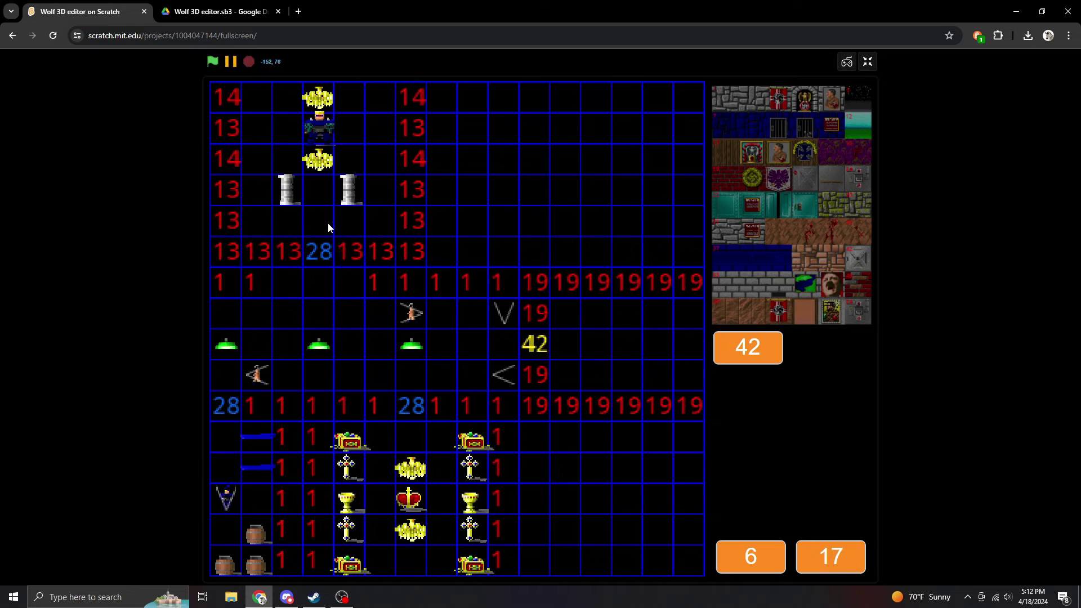
{"action": "left_click", "coordinate": [322, 286]}
{"action": "type", "text": "41"}
{"action": "key", "text": "Return"}
- Place ammo, object 39, on both sides of the gun in the wall gap
{"action": "left_click", "coordinate": [286, 280]}
{"action": "type", "text": "39"}
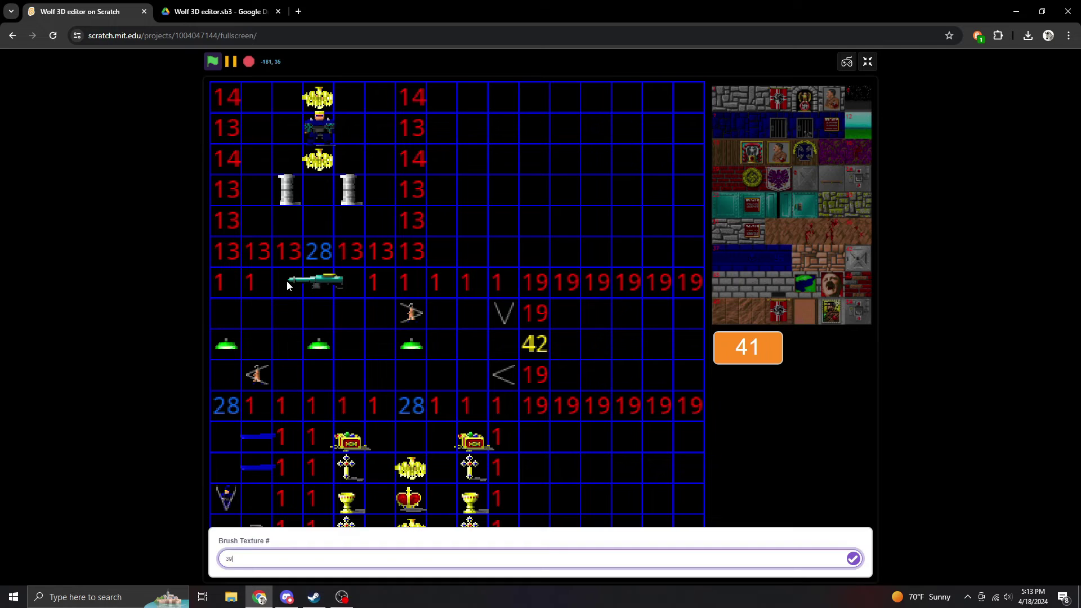
{"action": "key", "text": "Return"}
- Place ammo, object 39, beside the blue soldier in the barrel room and in both lower corners of the corridor below
{"action": "key", "text": "Down"}
{"action": "key", "text": "Down"}
{"action": "key", "text": "Down"}
{"action": "key", "text": "Down"}
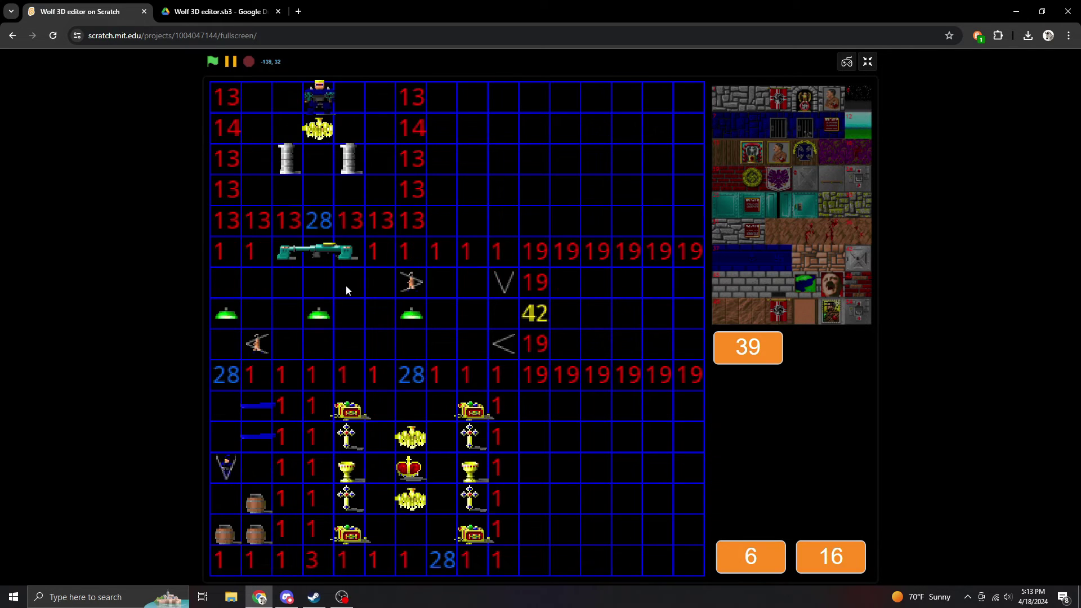
{"action": "key", "text": "Left"}
{"action": "key", "text": "Left"}
{"action": "key", "text": "Left"}
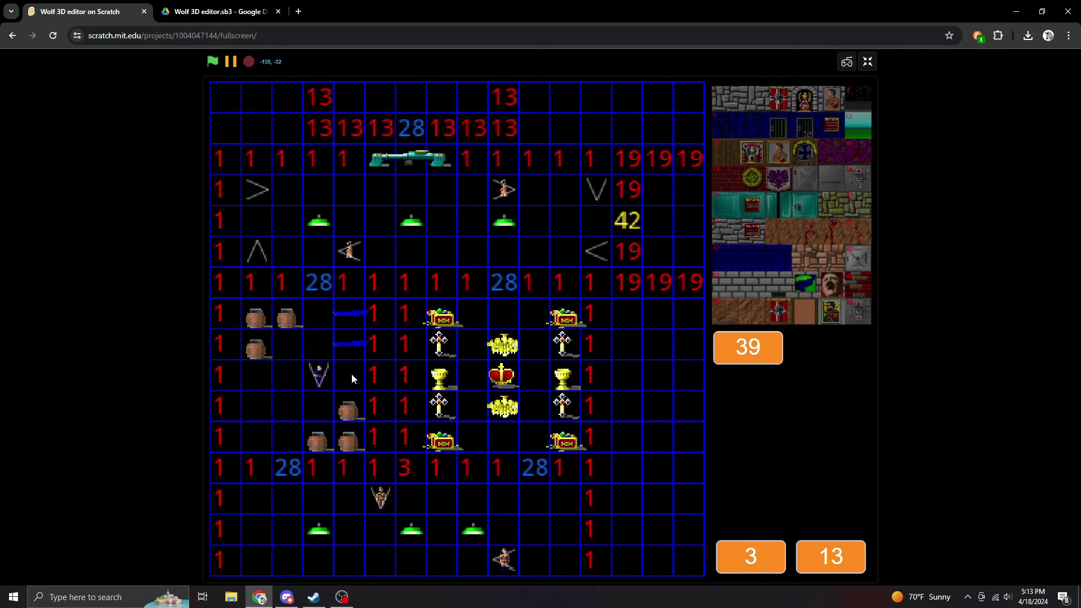
{"action": "key", "text": "Down"}
{"action": "key", "text": "Down"}
{"action": "key", "text": "Down"}
{"action": "key", "text": "Down"}
{"action": "key", "text": "Down"}
{"action": "key", "text": "Down"}
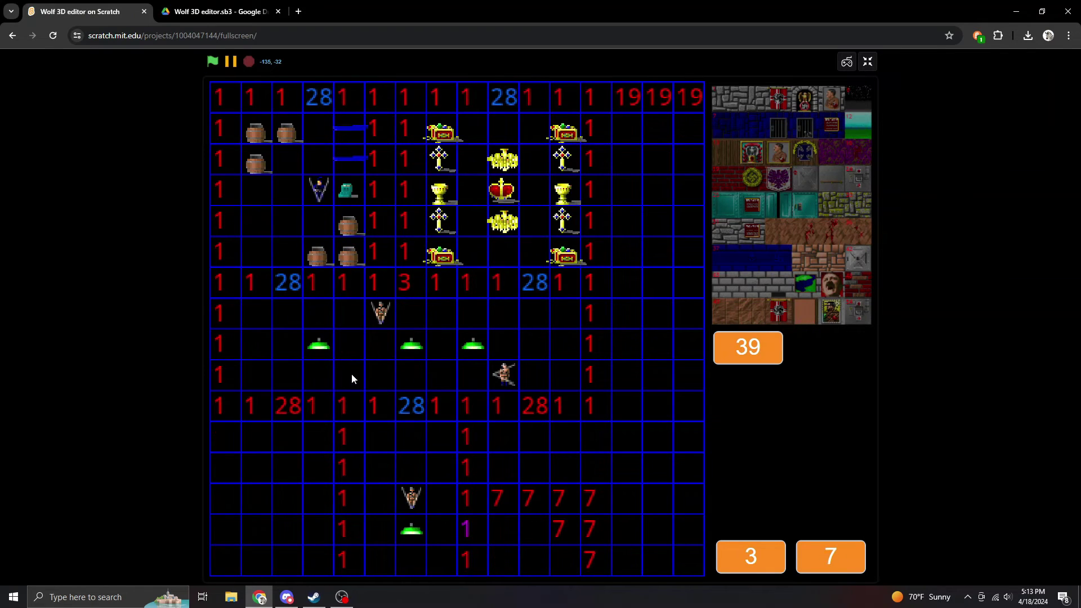
{"action": "left_click", "coordinate": [256, 377]}
{"action": "left_click", "coordinate": [574, 377]}
- Fill the free floor cells beside and above the player start in the texture 7 room with ammo, object 39
{"action": "key", "text": "Down"}
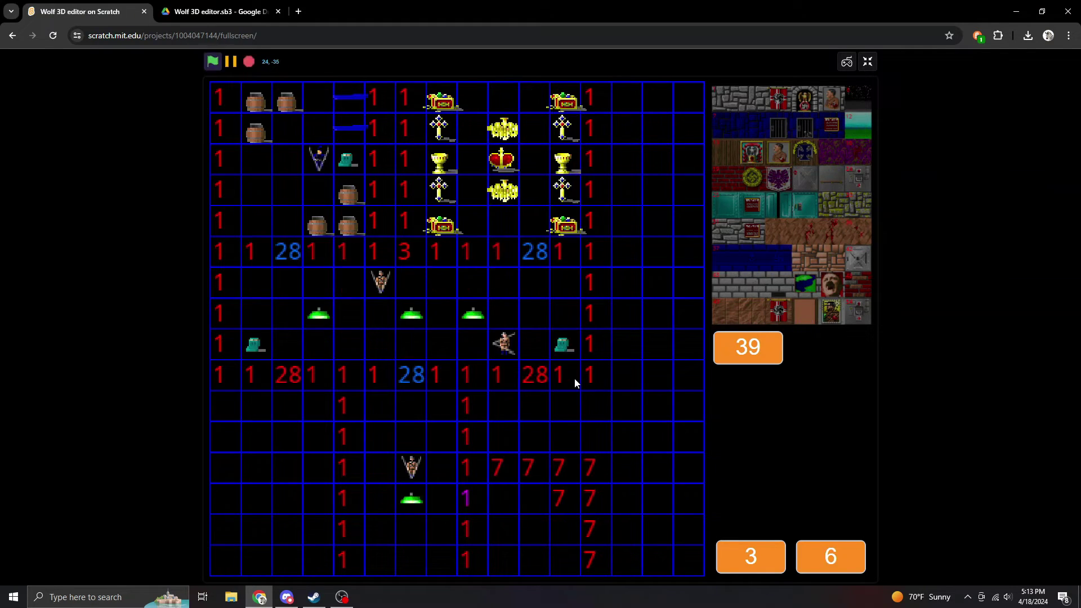
{"action": "key", "text": "Down"}
{"action": "key", "text": "Down"}
{"action": "key", "text": "Down"}
{"action": "key", "text": "Down"}
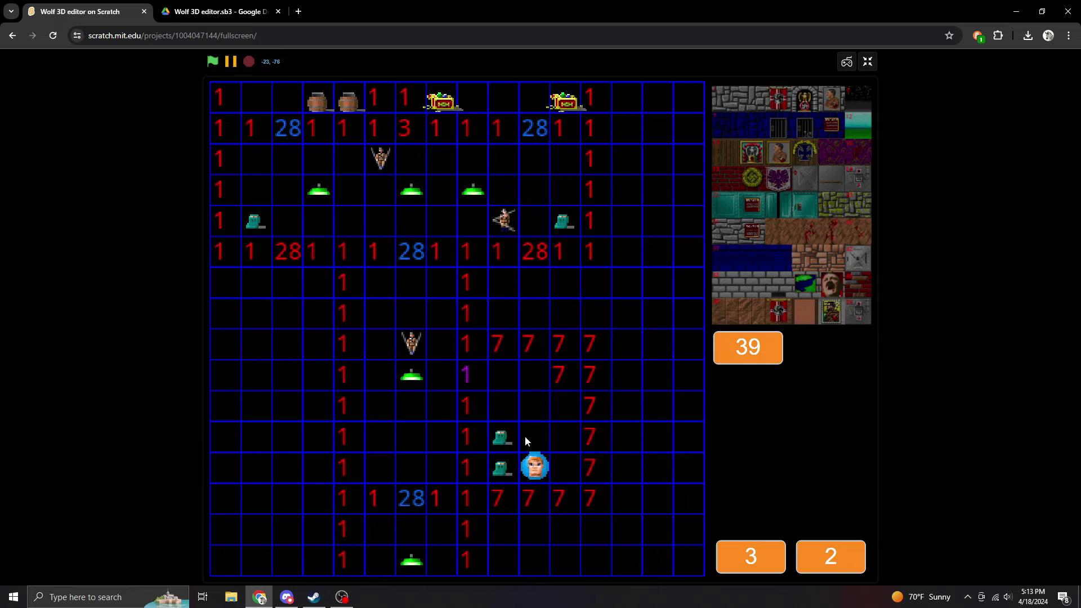
{"action": "left_click", "coordinate": [526, 436]}
{"action": "left_click", "coordinate": [558, 438]}
{"action": "left_click", "coordinate": [560, 465]}
{"action": "left_click", "coordinate": [559, 407]}
{"action": "left_click", "coordinate": [537, 408]}
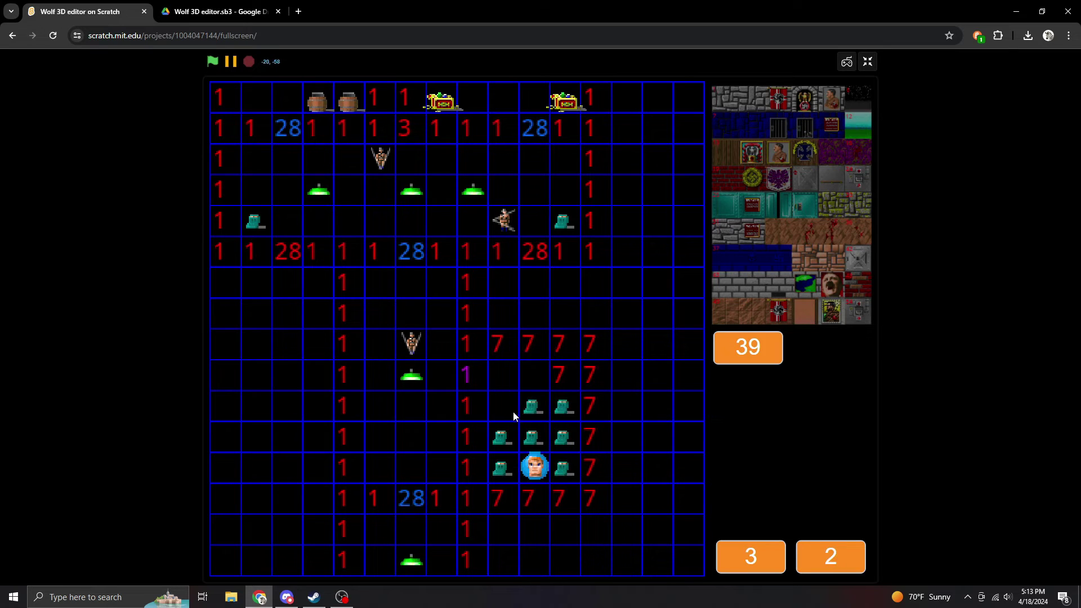
{"action": "left_click", "coordinate": [503, 407]}
- Replace the ammo beside the blue soldier in the barrel room with a first-aid kit, object 38
{"action": "key", "text": "Up"}
{"action": "key", "text": "Up"}
{"action": "key", "text": "Up"}
{"action": "key", "text": "Up"}
{"action": "key", "text": "Up"}
{"action": "key", "text": "Up"}
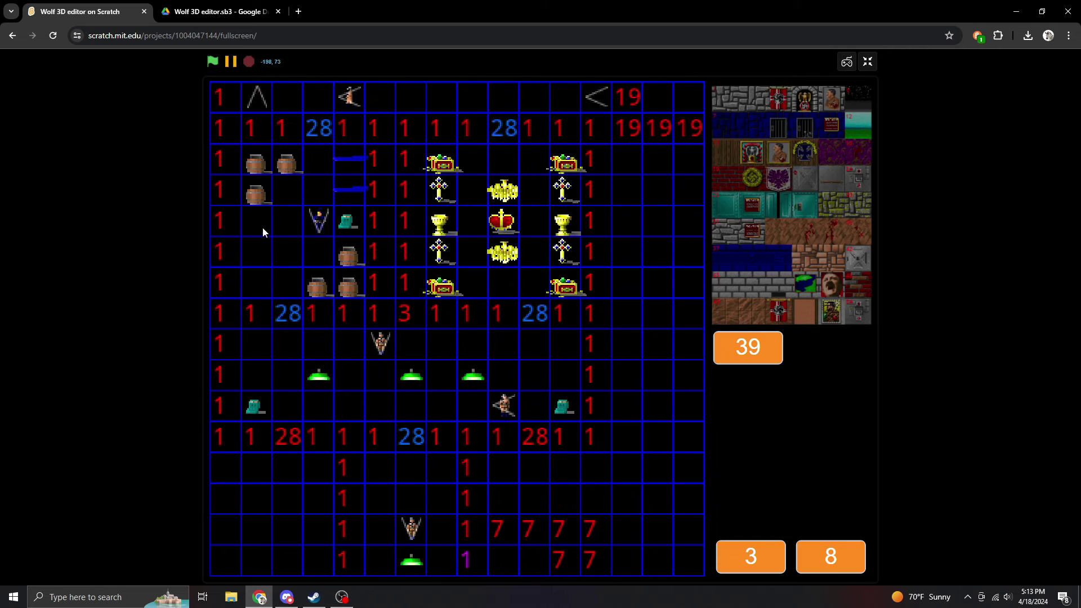
{"action": "type", "text": "t"}
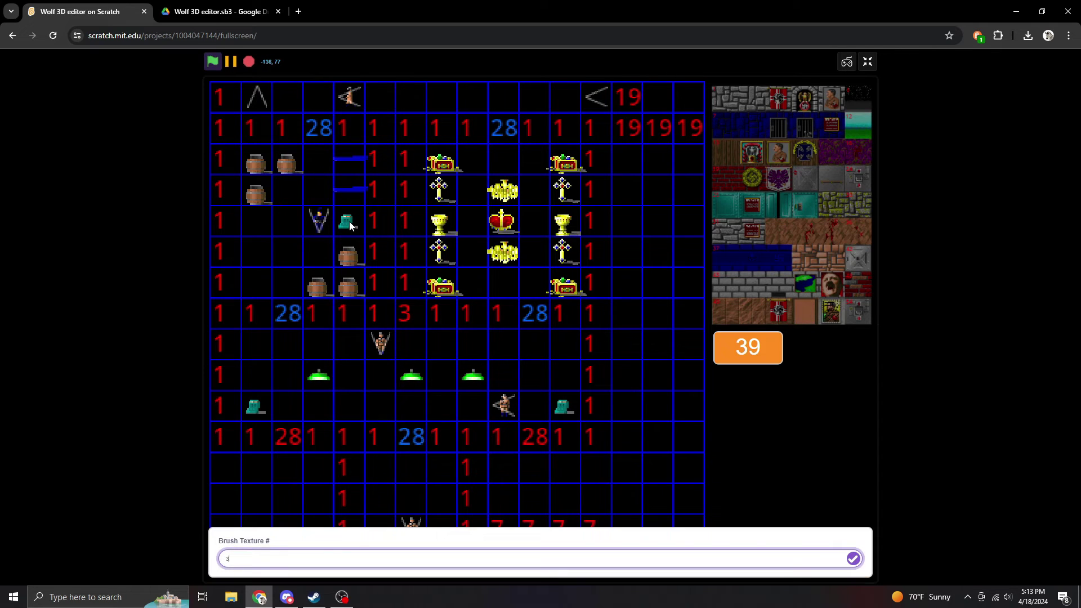
{"action": "type", "text": "3"}
{"action": "key", "text": "Return"}
- Look over the upper corridor, the texture 19 passage with its exit, and the pillar room for anything left to furnish
{"action": "key", "text": "Up"}
{"action": "key", "text": "Up"}
{"action": "key", "text": "Up"}
{"action": "key", "text": "Up"}
{"action": "key", "text": "Up"}
{"action": "key", "text": "Up"}
{"action": "key", "text": "Up"}
{"action": "key", "text": "Up"}
{"action": "key", "text": "Up"}
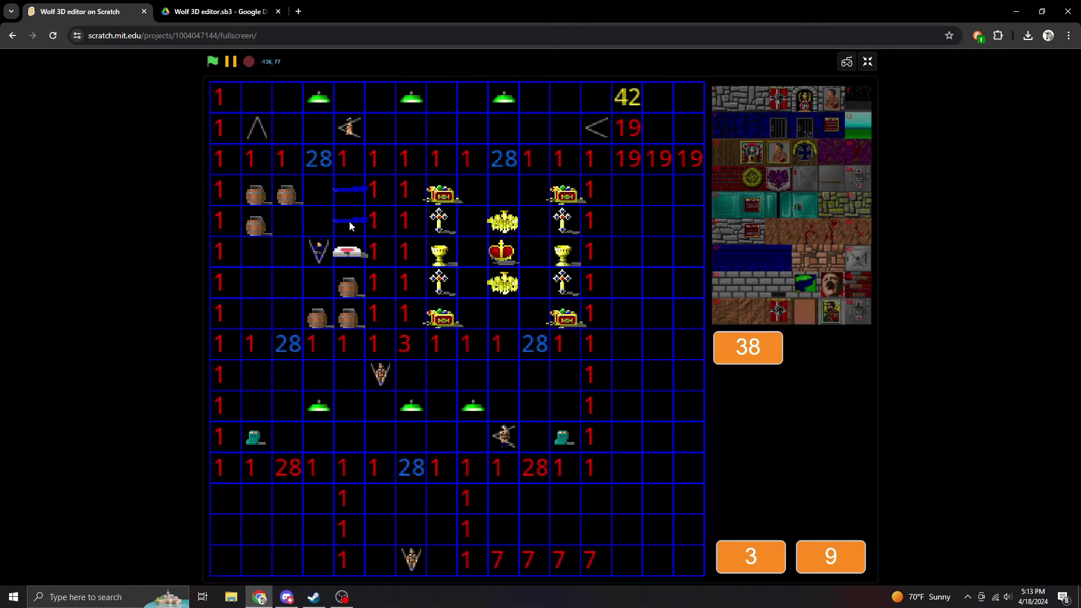
{"action": "key", "text": "Right"}
{"action": "key", "text": "Right"}
{"action": "key", "text": "Right"}
{"action": "key", "text": "Right"}
{"action": "key", "text": "Right"}
{"action": "key", "text": "Right"}
{"action": "key", "text": "Right"}
{"action": "key", "text": "Right"}
{"action": "key", "text": "Right"}
{"action": "key", "text": "Right"}
{"action": "key", "text": "Right"}
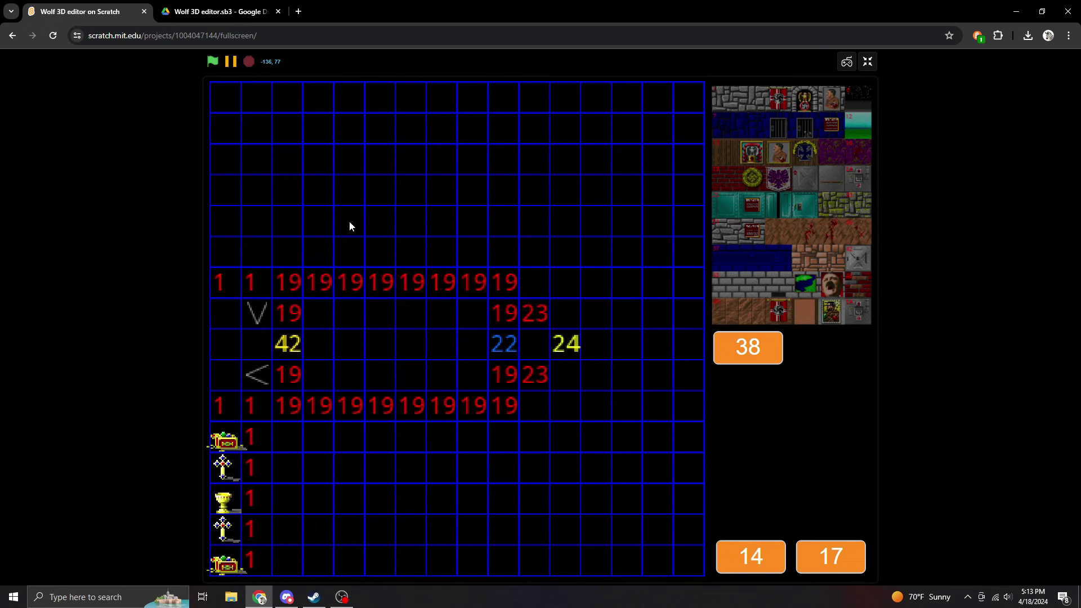
{"action": "key", "text": "Left"}
{"action": "key", "text": "Left"}
{"action": "key", "text": "Left"}
{"action": "key", "text": "Left"}
{"action": "key", "text": "Left"}
{"action": "key", "text": "Up"}
{"action": "key", "text": "Left"}
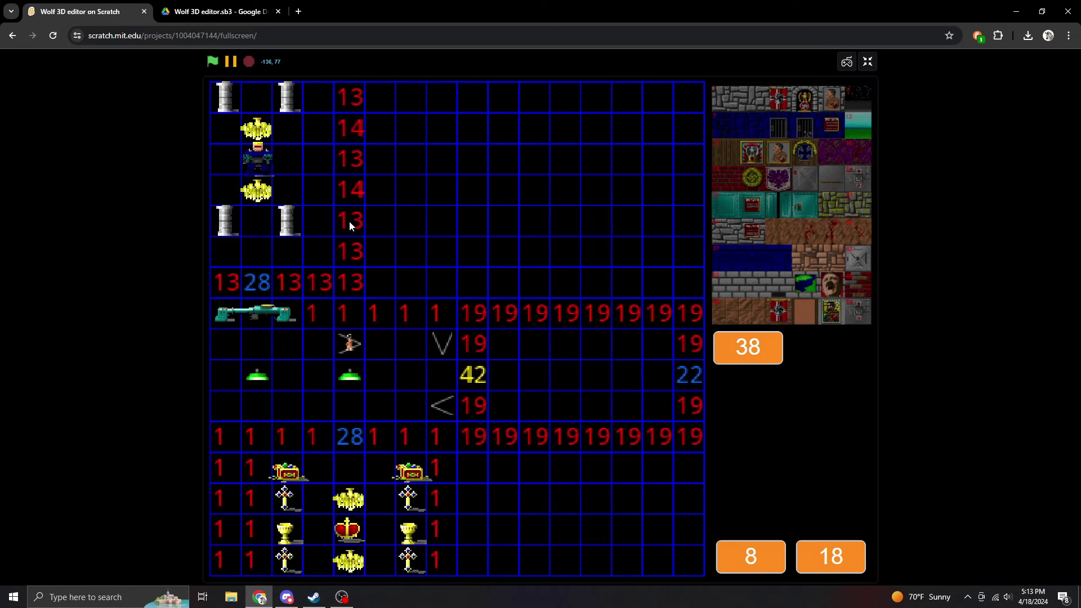
{"action": "key", "text": "Left"}
{"action": "key", "text": "Left"}
{"action": "key", "text": "Up"}
{"action": "key", "text": "Left"}
{"action": "key", "text": "Up"}
{"action": "key", "text": "Up"}
{"action": "key", "text": "Left"}
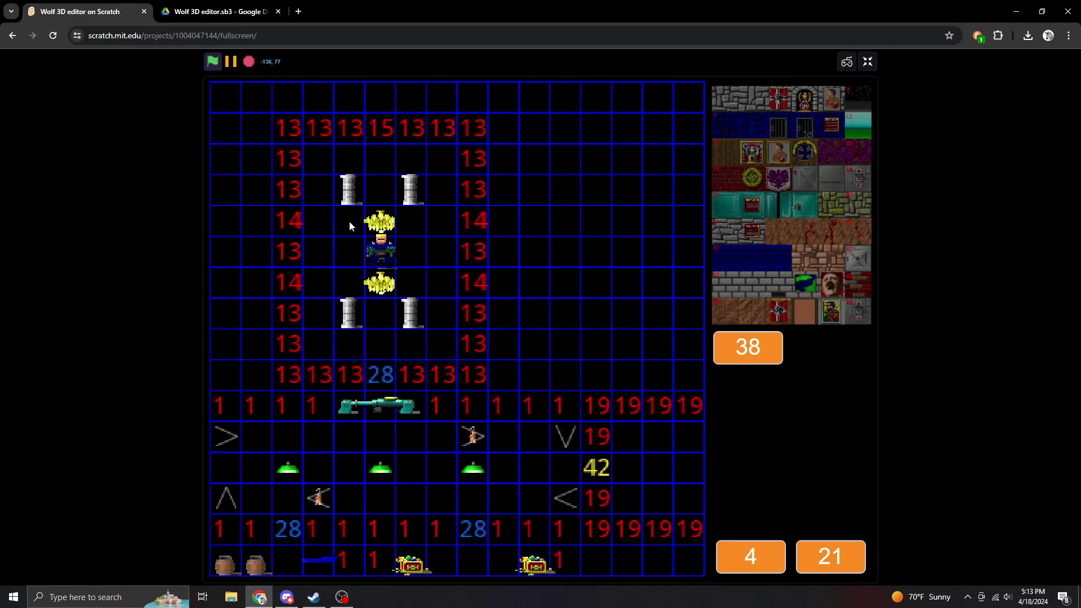
{"action": "key", "text": "Left"}
{"action": "key", "text": "Down"}
{"action": "key", "text": "Down"}
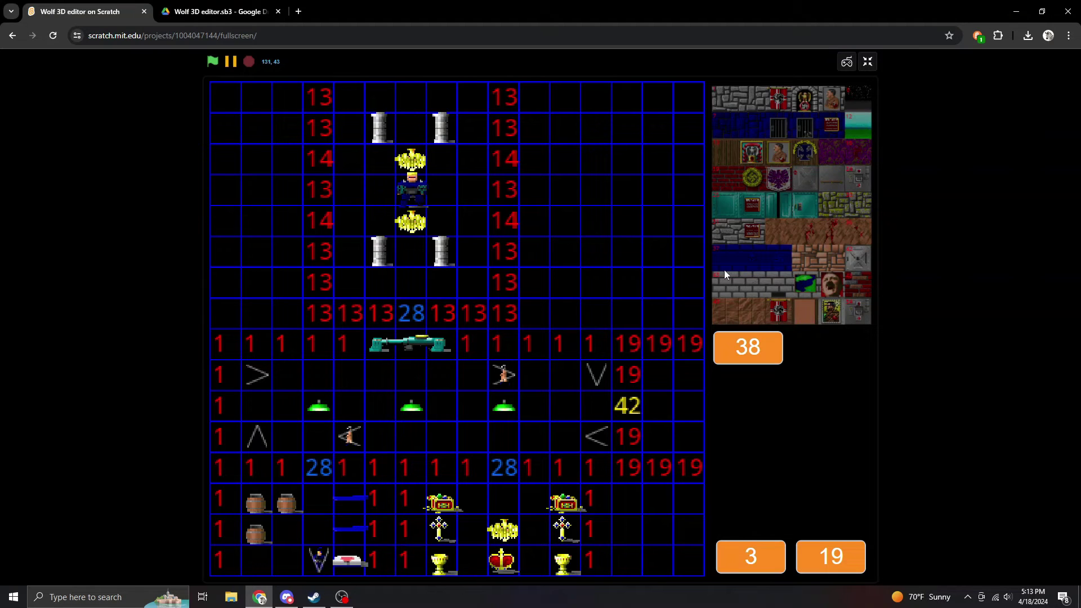
{"action": "key", "text": "Up"}
{"action": "key", "text": "Up"}
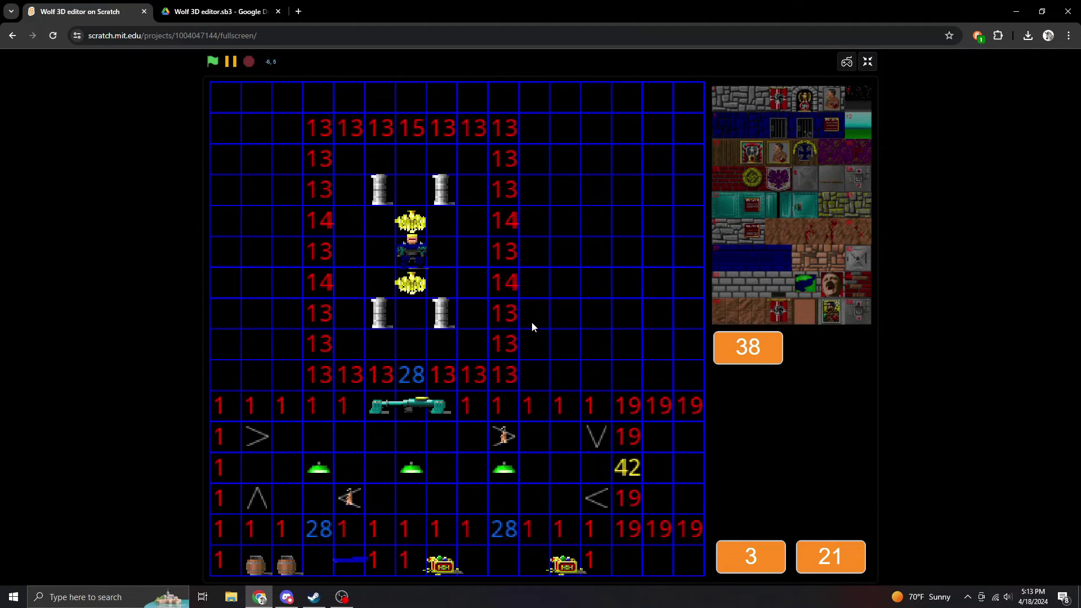
- Place exit tile 24 and an upper texture 23 wall one cell further right at the end of the texture 19 passage
{"action": "key", "text": "Right"}
{"action": "key", "text": "Right"}
{"action": "key", "text": "Right"}
{"action": "key", "text": "Right"}
{"action": "key", "text": "Right"}
{"action": "key", "text": "Right"}
{"action": "key", "text": "Down"}
{"action": "key", "text": "Down"}
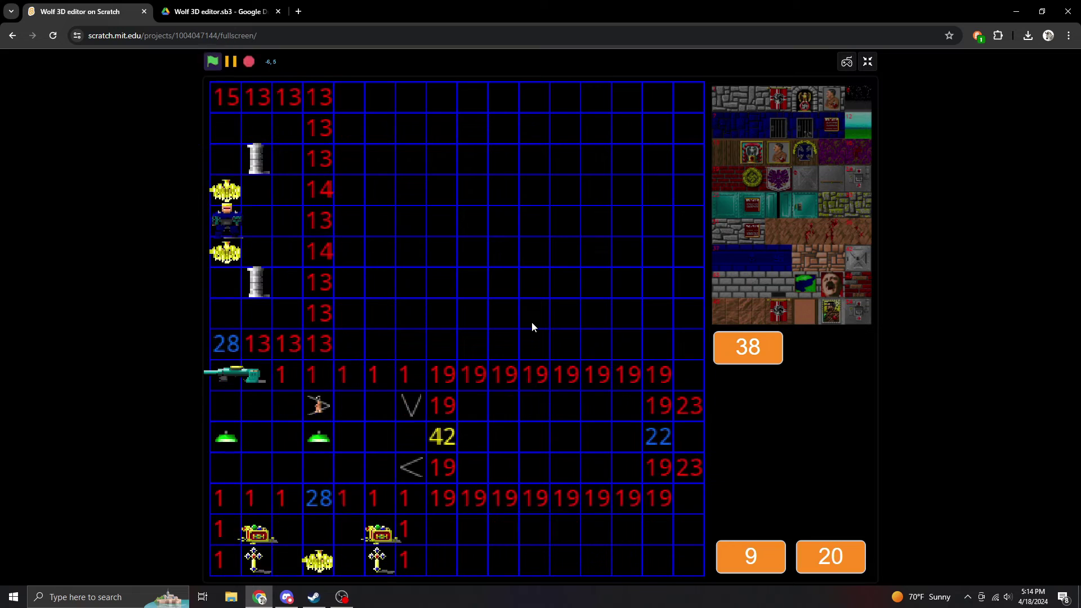
{"action": "key", "text": "Right"}
{"action": "key", "text": "Right"}
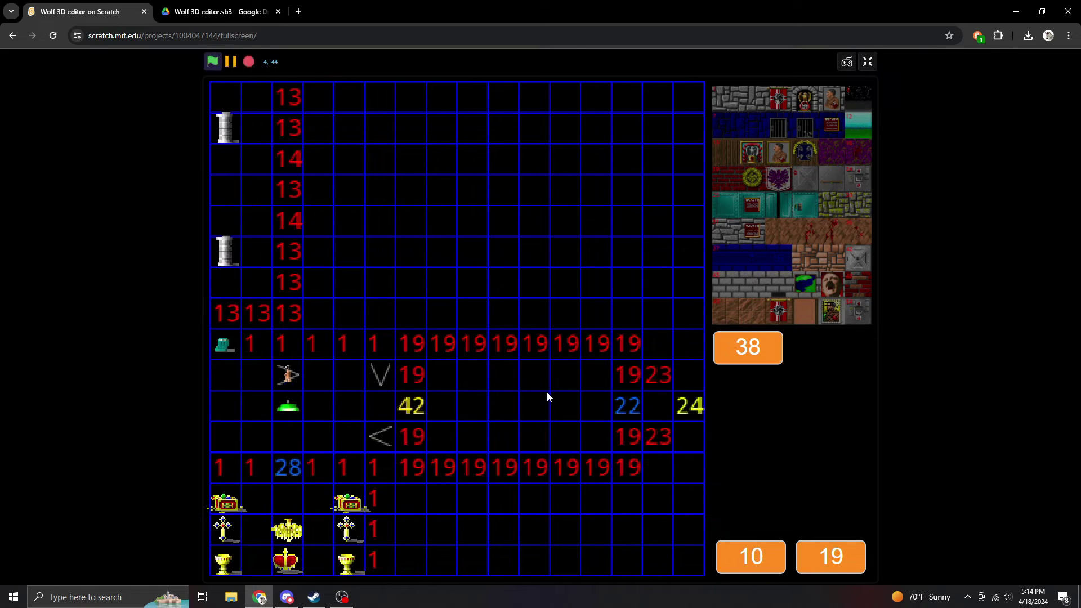
{"action": "key", "text": "Down"}
{"action": "key", "text": "Right"}
{"action": "key", "text": "Right"}
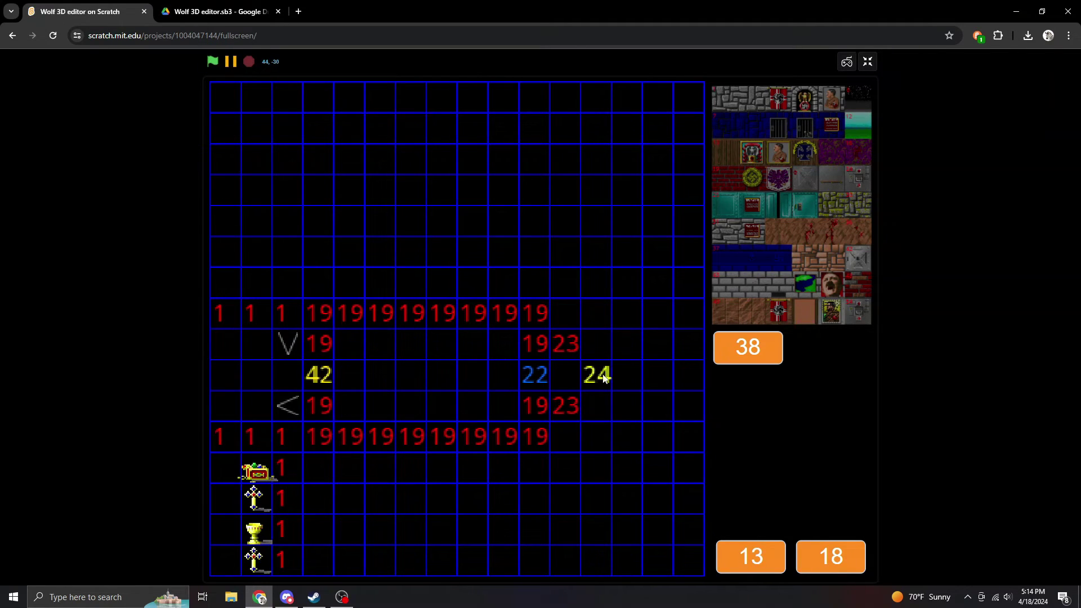
{"action": "left_click", "coordinate": [605, 375]}
{"action": "left_click", "coordinate": [579, 352]}
{"action": "left_click", "coordinate": [604, 346]}
- Shift door 22 and the texture 19 end walls one cell right, clearing the old cells and the leftover exit tile
{"action": "left_click", "coordinate": [552, 376]}
{"action": "left_click", "coordinate": [536, 349]}
{"action": "left_click", "coordinate": [564, 344]}
{"action": "left_click", "coordinate": [565, 314]}
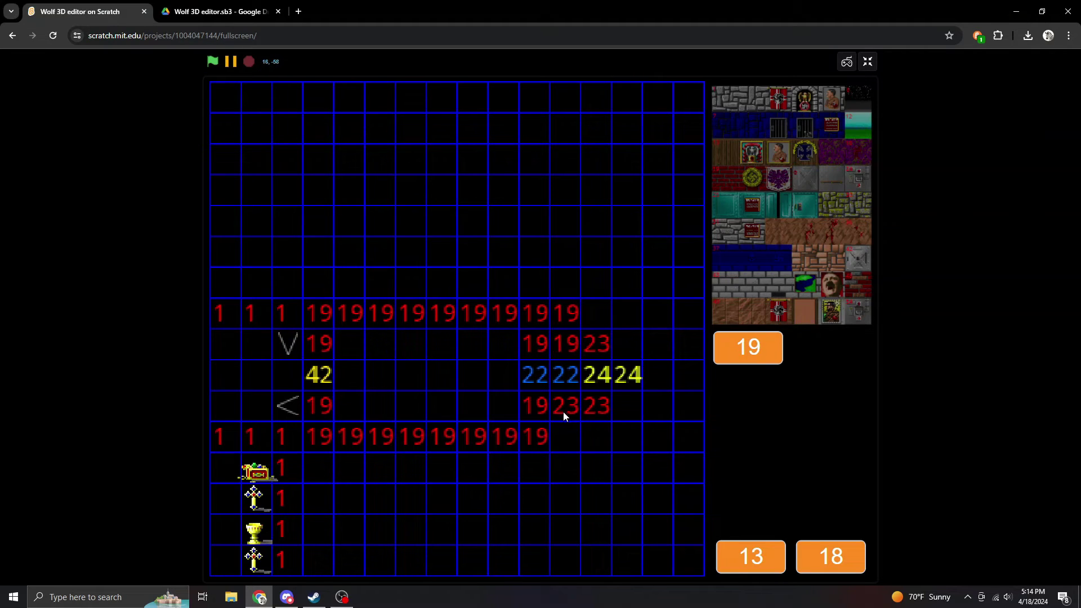
{"action": "key", "text": "0"}
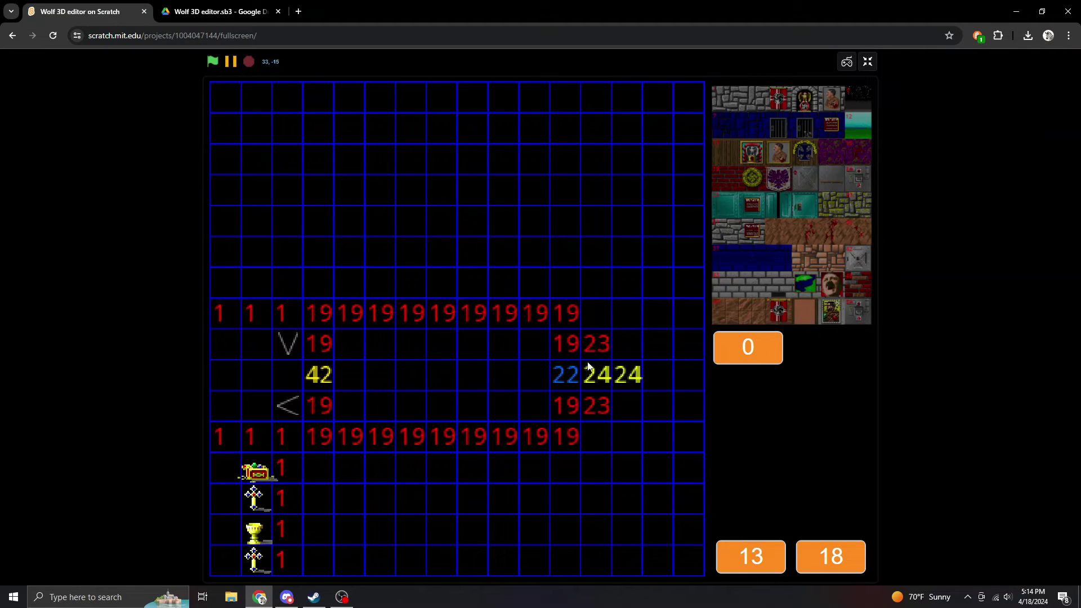
{"action": "left_click", "coordinate": [588, 367]}
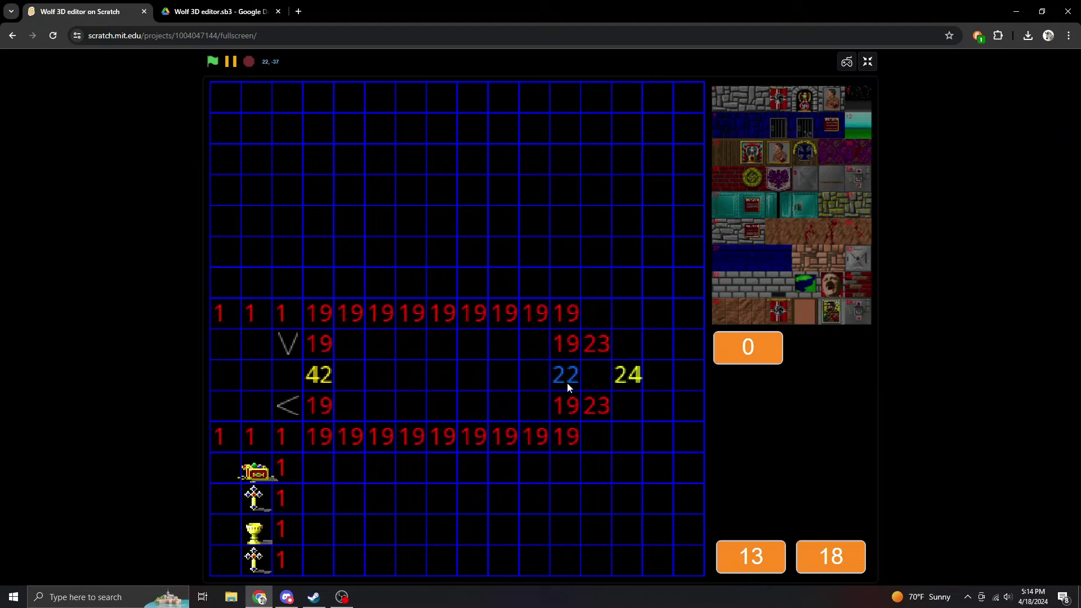
- Place two chandeliers, object 2, along the middle row of the texture 19 passage, three cells apart
{"action": "left_click", "coordinate": [397, 377]}
{"action": "type", "text": "2"}
{"action": "key", "text": "Return"}
{"action": "left_click", "coordinate": [507, 375]}
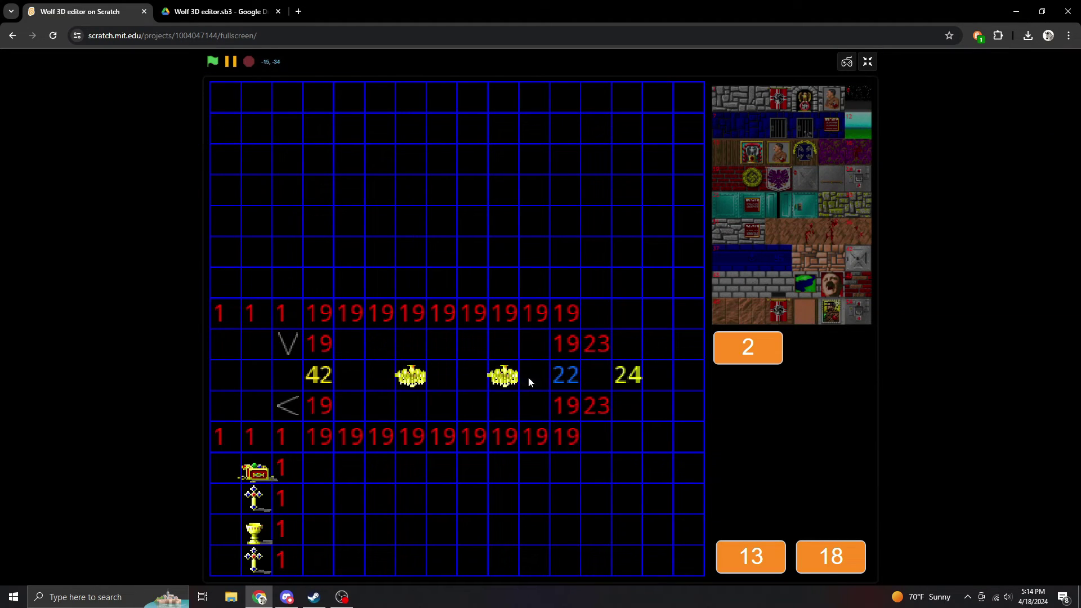
- Add another exit tile 24 and a texture 23 wall above and below, one cell right of the existing exit tiles
{"action": "left_click", "coordinate": [596, 345], "text": "shift"}
{"action": "left_click", "coordinate": [619, 343]}
{"action": "left_click", "coordinate": [628, 375], "text": "shift"}
{"action": "left_click", "coordinate": [657, 376]}
{"action": "left_click", "coordinate": [597, 405], "text": "shift"}
{"action": "left_click", "coordinate": [628, 404]}
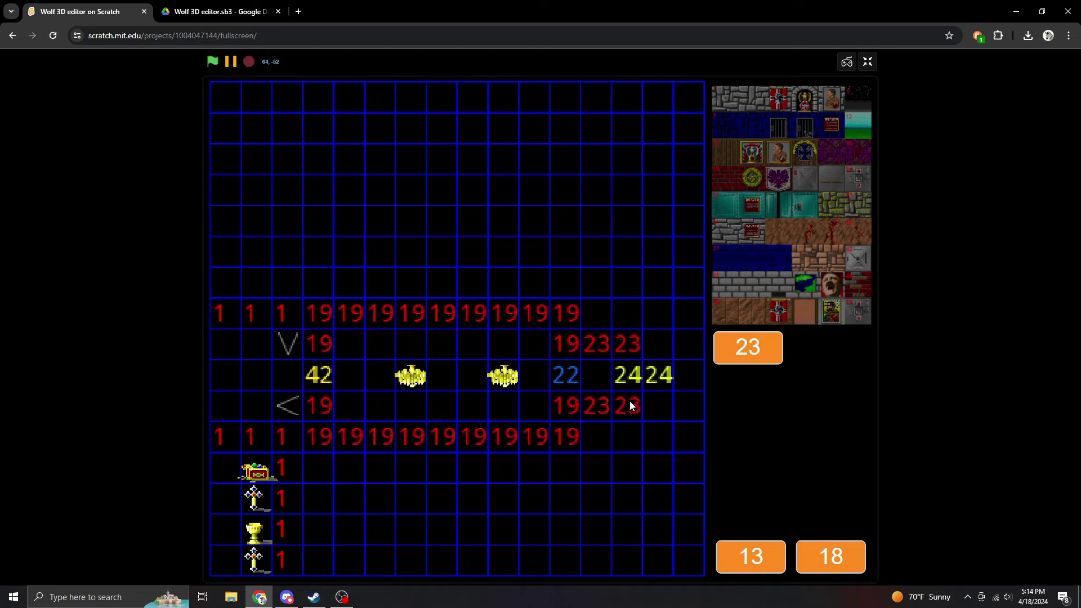
- Move door 22 and the surrounding texture 19 walls one more cell right, clearing the previous end wall and extra exit tile
{"action": "left_click", "coordinate": [566, 377], "text": "shift"}
{"action": "left_click", "coordinate": [573, 344], "text": "shift"}
{"action": "left_click", "coordinate": [596, 312]}
{"action": "left_click", "coordinate": [597, 344]}
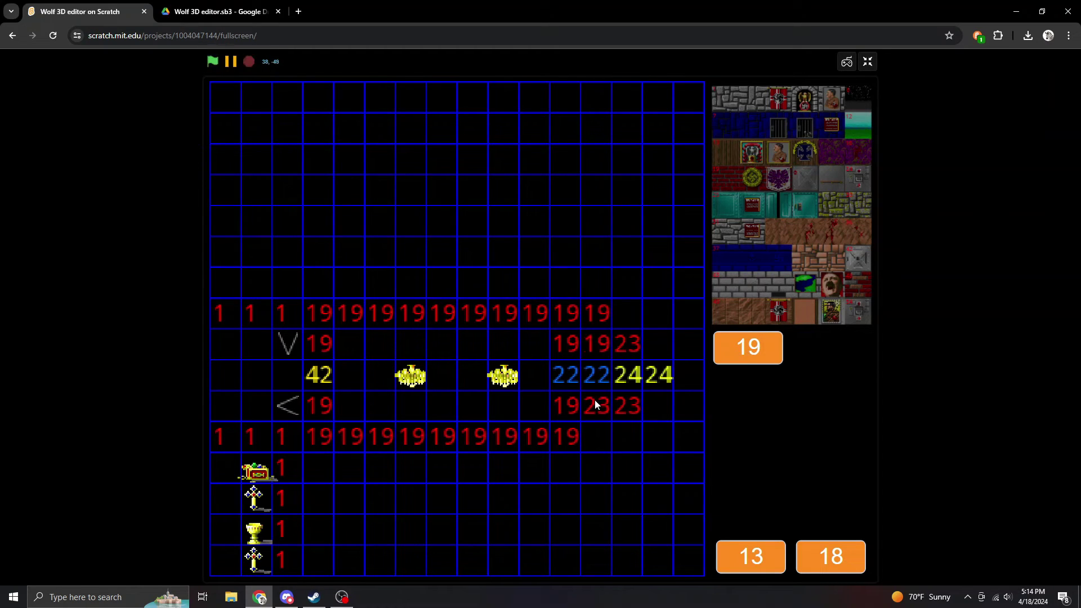
{"action": "left_click", "coordinate": [597, 405]}
{"action": "left_click", "coordinate": [597, 433]}
{"action": "left_click", "coordinate": [565, 404]}
{"action": "left_click", "coordinate": [568, 375]}
{"action": "left_click", "coordinate": [570, 344]}
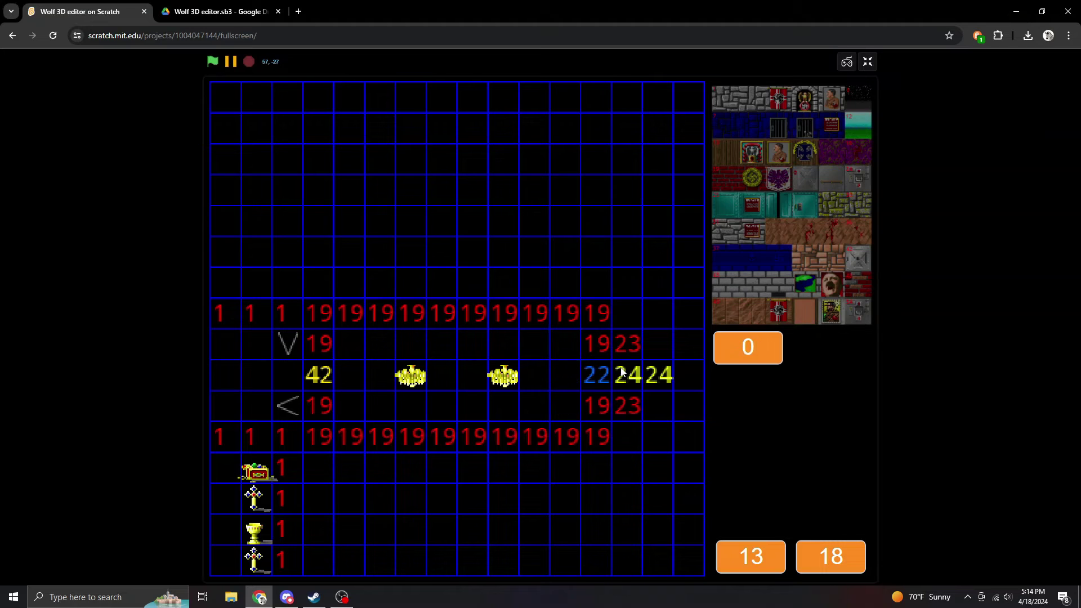
{"action": "left_click", "coordinate": [626, 375]}
- Look over the whole level from the exit passage through the corridors and furnished rooms down to the player start
{"action": "scroll", "coordinate": [455, 366], "scroll_direction": "down", "scroll_amount": 2}
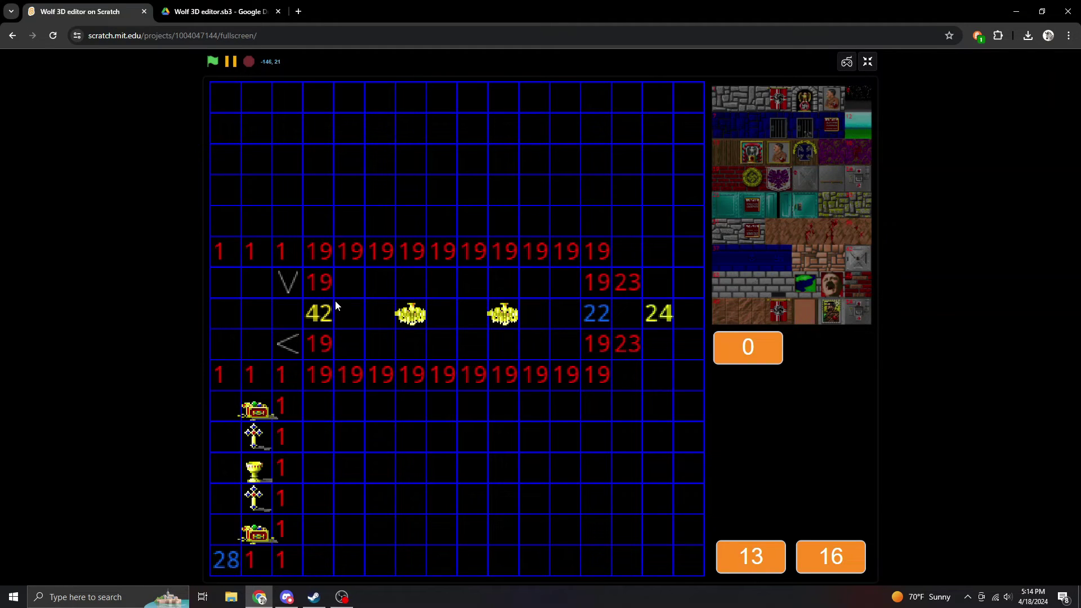
{"action": "key", "text": "Left"}
{"action": "key", "text": "Left"}
{"action": "key", "text": "Left"}
{"action": "key", "text": "Left"}
{"action": "key", "text": "Left"}
{"action": "key", "text": "Left"}
{"action": "key", "text": "Left"}
{"action": "key", "text": "Left"}
{"action": "key", "text": "Left"}
{"action": "key", "text": "Left"}
{"action": "scroll", "coordinate": [335, 305], "scroll_direction": "up", "scroll_amount": 7}
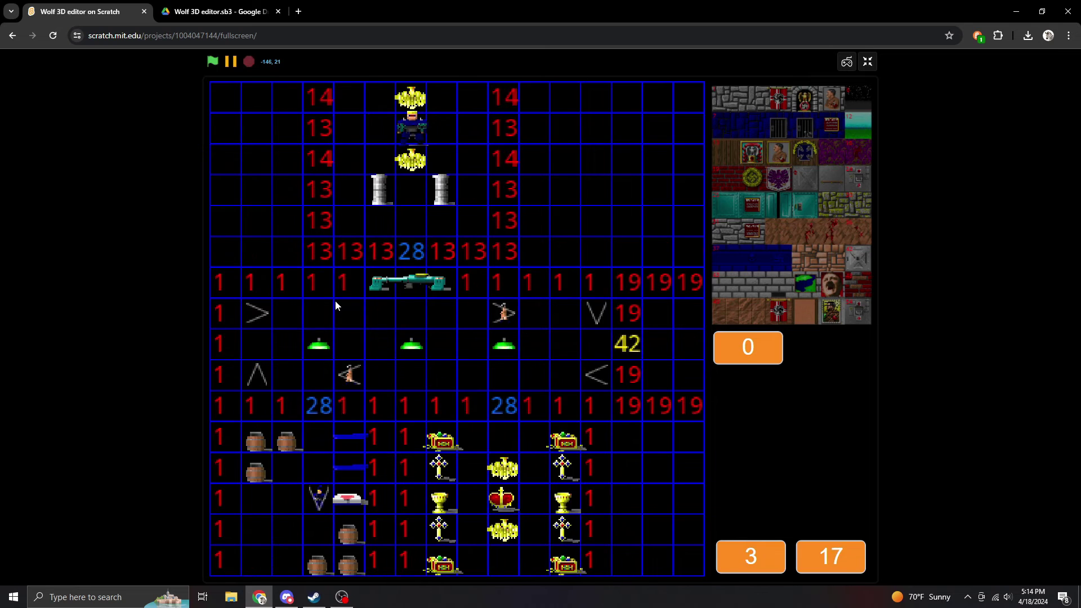
{"action": "key", "text": "Left"}
{"action": "scroll", "coordinate": [335, 305], "scroll_direction": "down", "scroll_amount": 2}
{"action": "scroll", "coordinate": [336, 302], "scroll_direction": "down", "scroll_amount": 20}
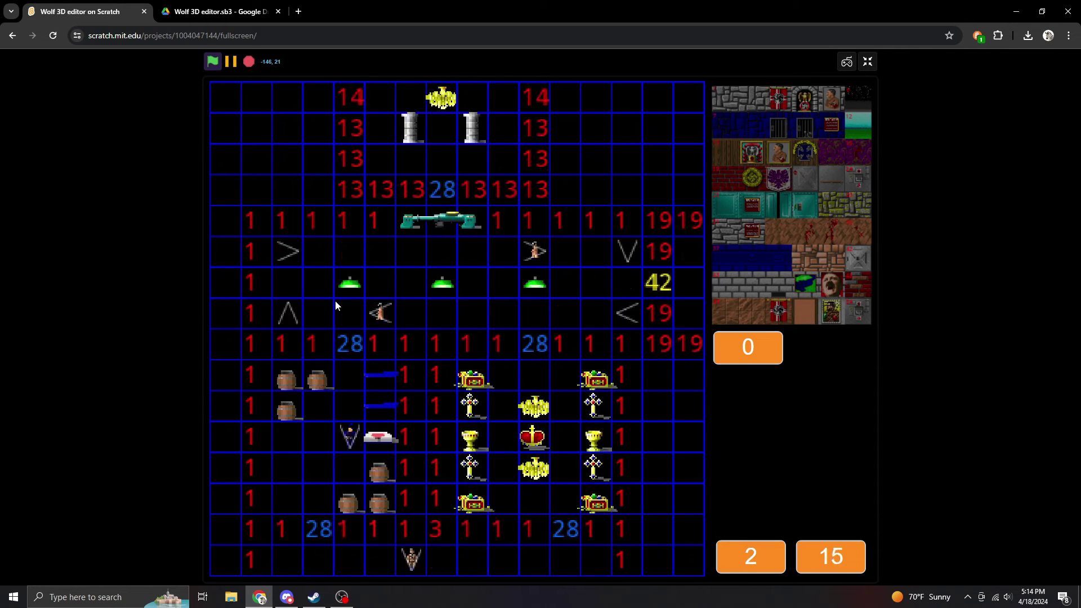
{"action": "key", "text": "Right"}
{"action": "scroll", "coordinate": [336, 306], "scroll_direction": "up", "scroll_amount": 1}
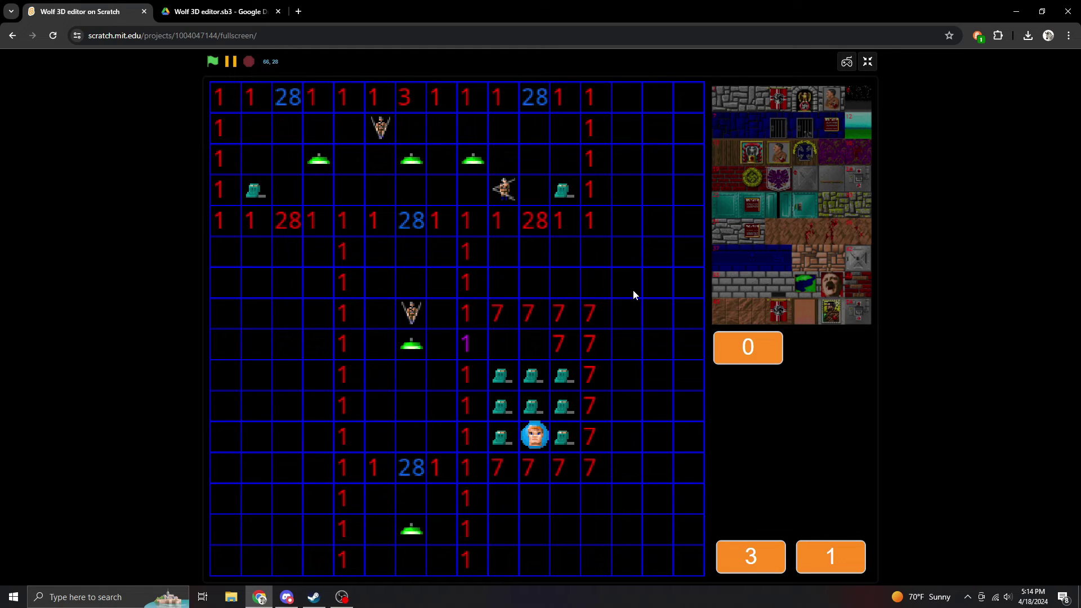
- Show the GRID list, return to the project editor, and export the list as a text file
{"action": "key", "text": "g"}
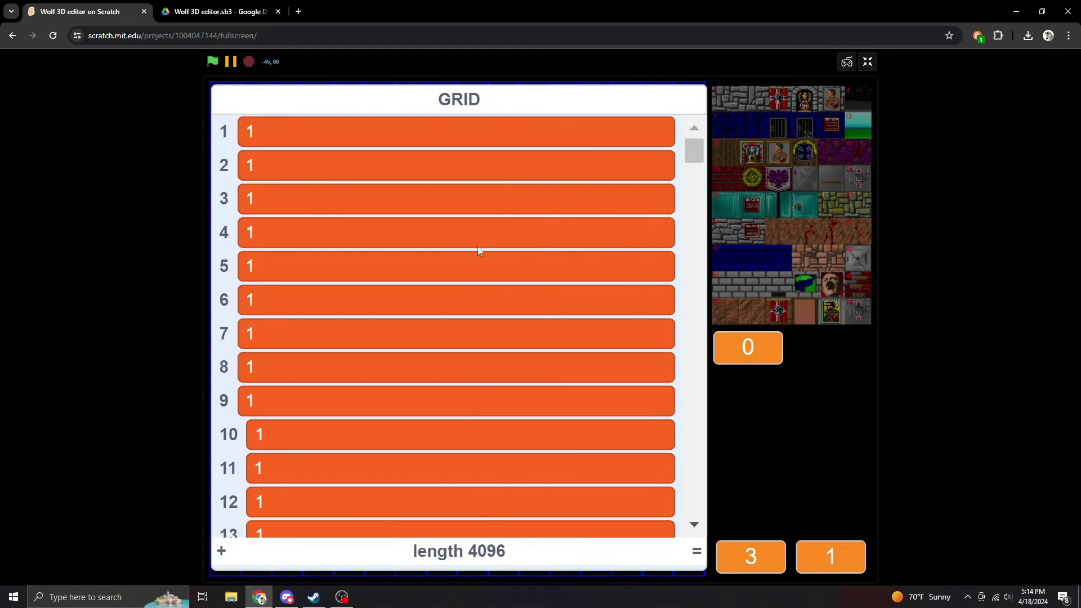
{"action": "left_click", "coordinate": [868, 64]}
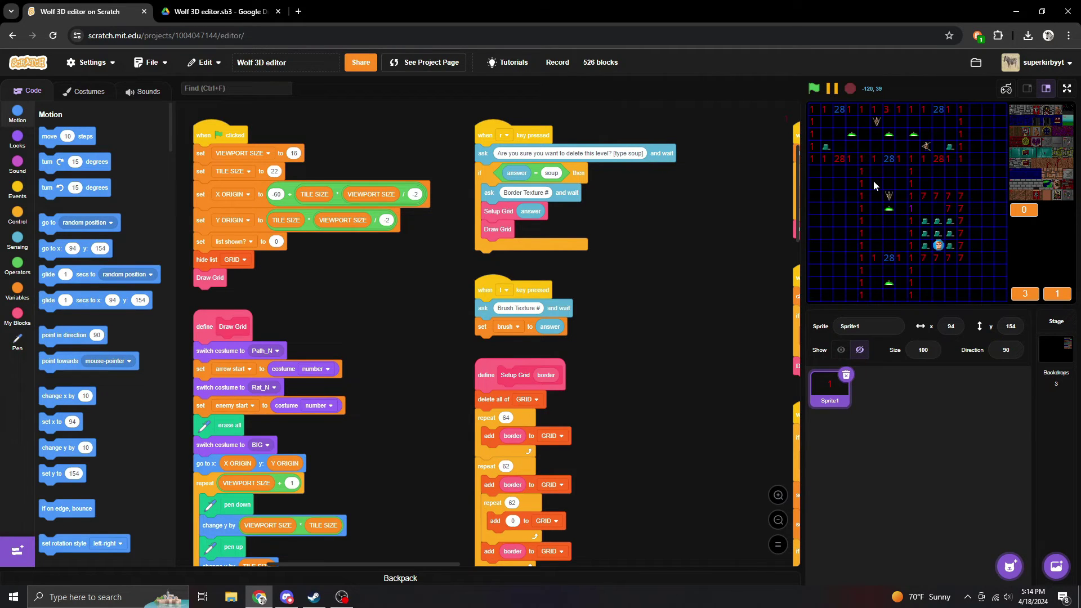
{"action": "right_click", "coordinate": [869, 190]}
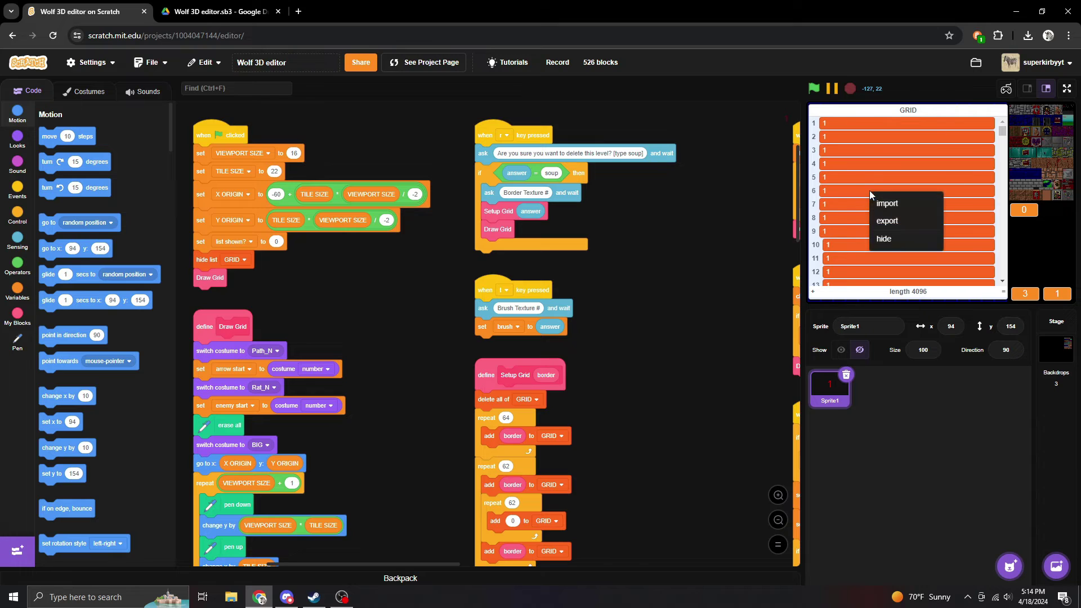
{"action": "left_click", "coordinate": [881, 221]}
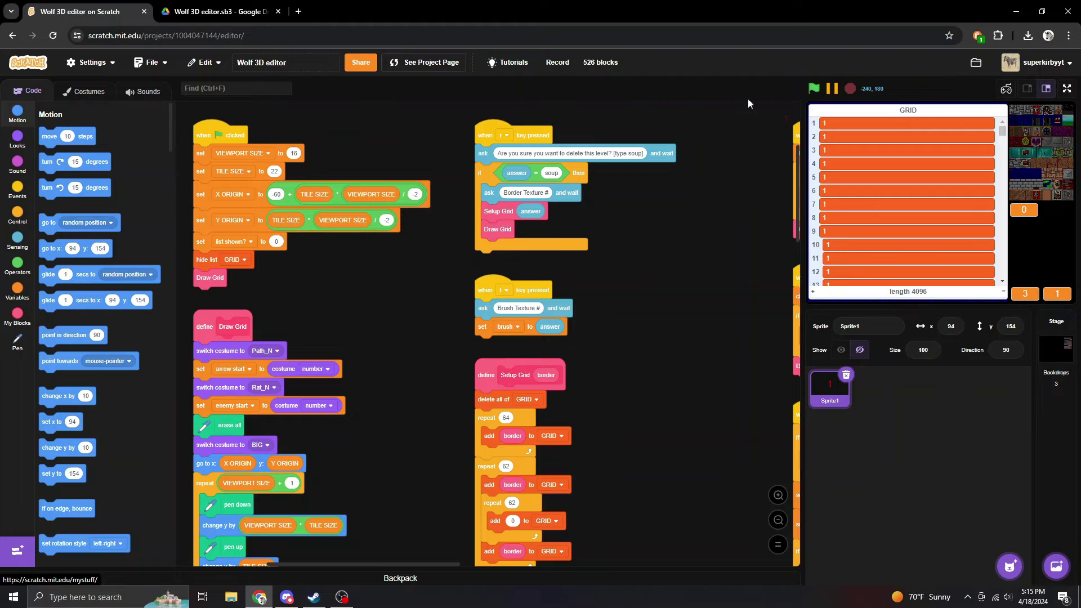
- Open the "Wolfenstein 3D | #all #games" project in the editor and save it as a copy
{"action": "left_click", "coordinate": [968, 66]}
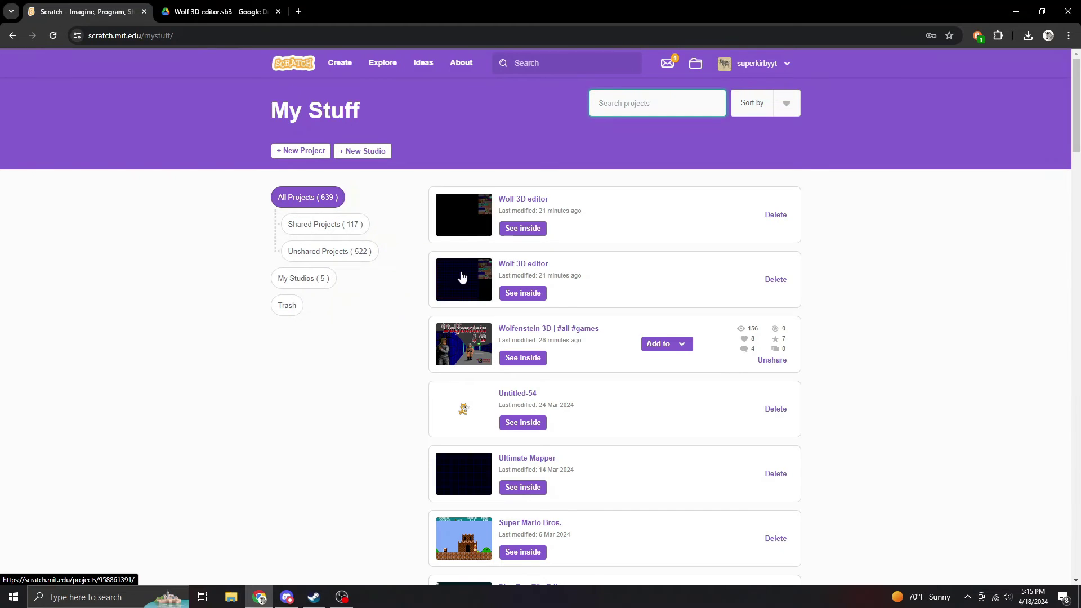
{"action": "left_click", "coordinate": [460, 341]}
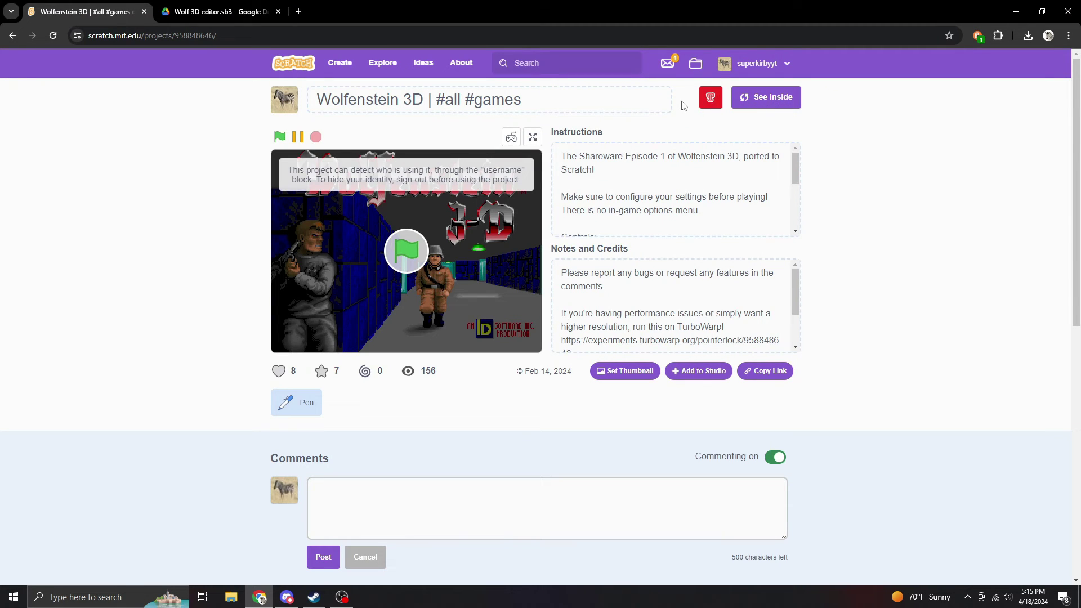
{"action": "left_click", "coordinate": [755, 96]}
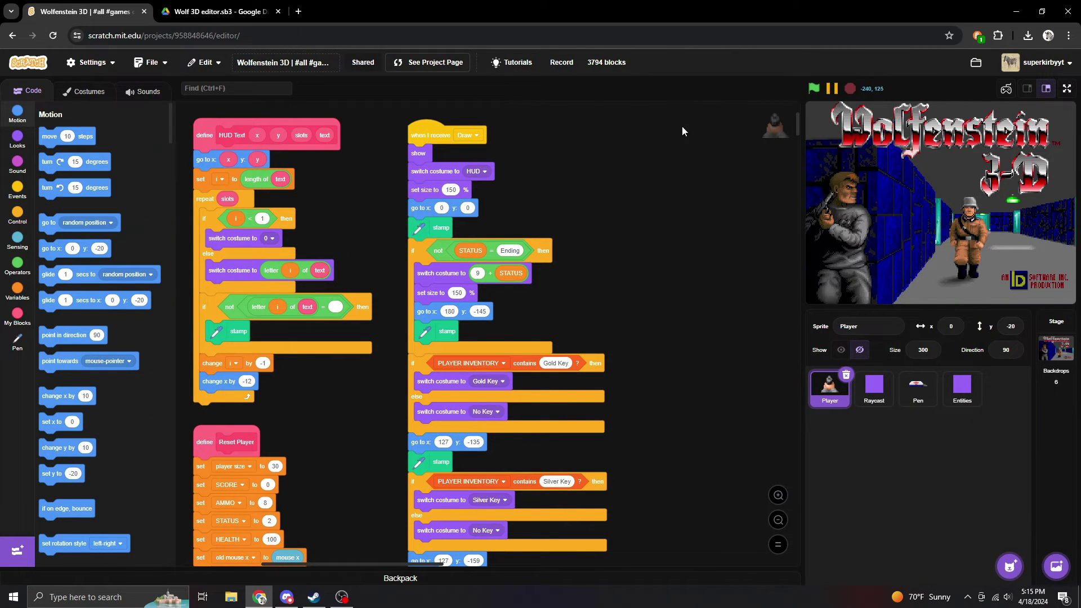
{"action": "left_click", "coordinate": [167, 70]}
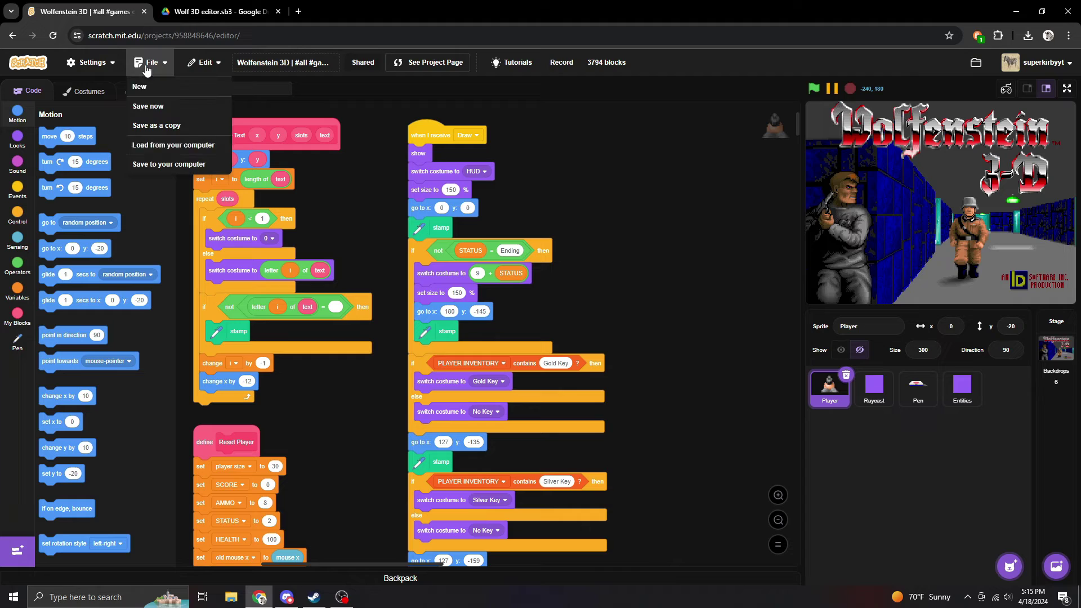
{"action": "left_click", "coordinate": [171, 127]}
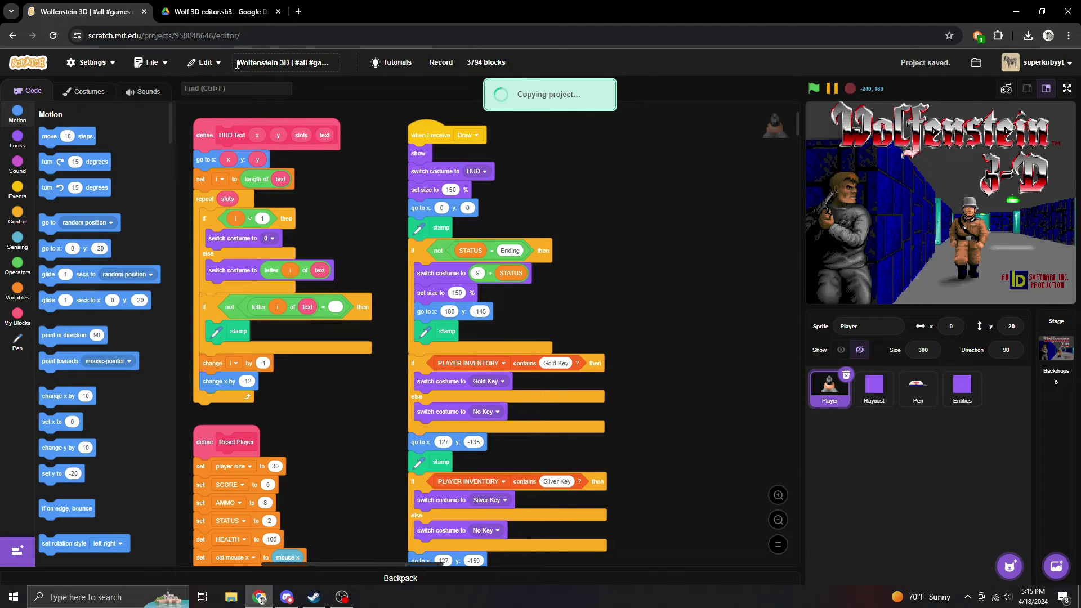
- Open the more recently modified Wolf 3D editor project from the account's project list in a separate browser tab's code editor
{"action": "left_click", "coordinate": [298, 11]}
{"action": "left_click_drag", "start_coordinate": [353, 7], "coordinate": [85, 11]}
{"action": "left_click", "coordinate": [478, 259]}
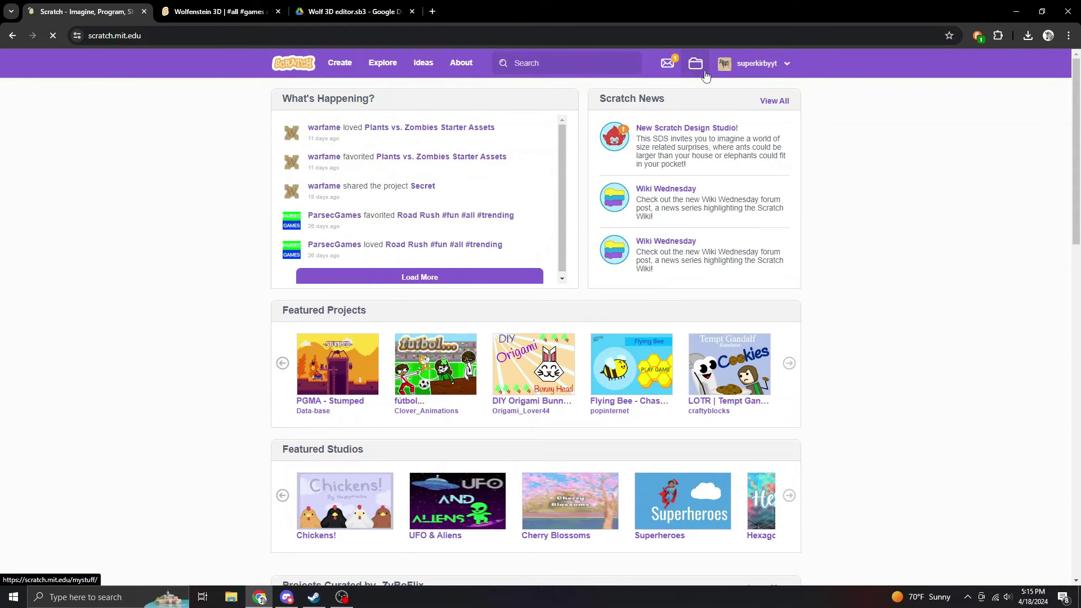
{"action": "left_click", "coordinate": [704, 73]}
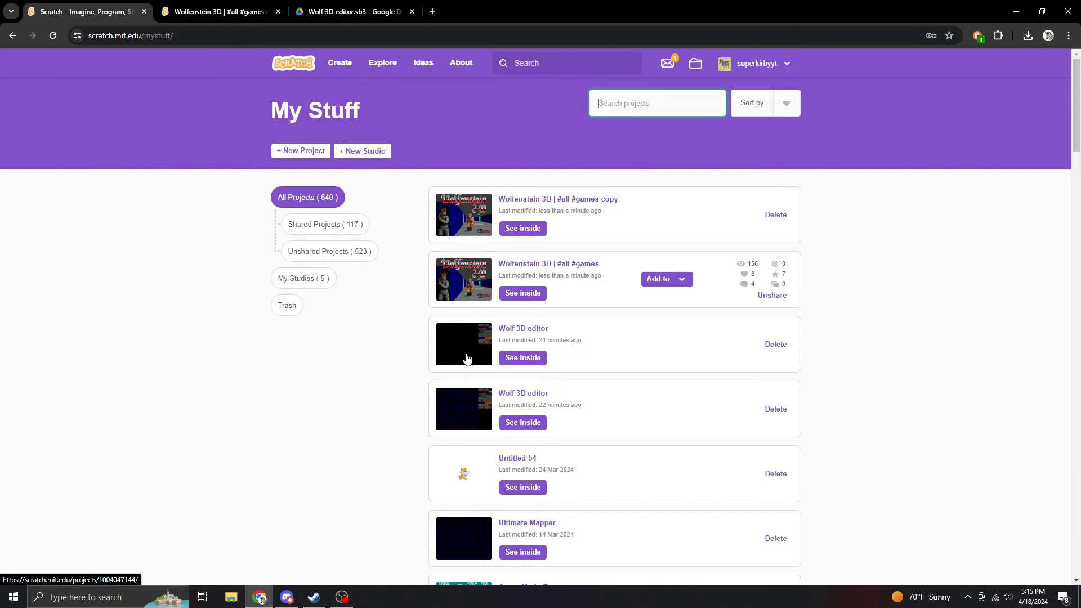
{"action": "left_click", "coordinate": [466, 358]}
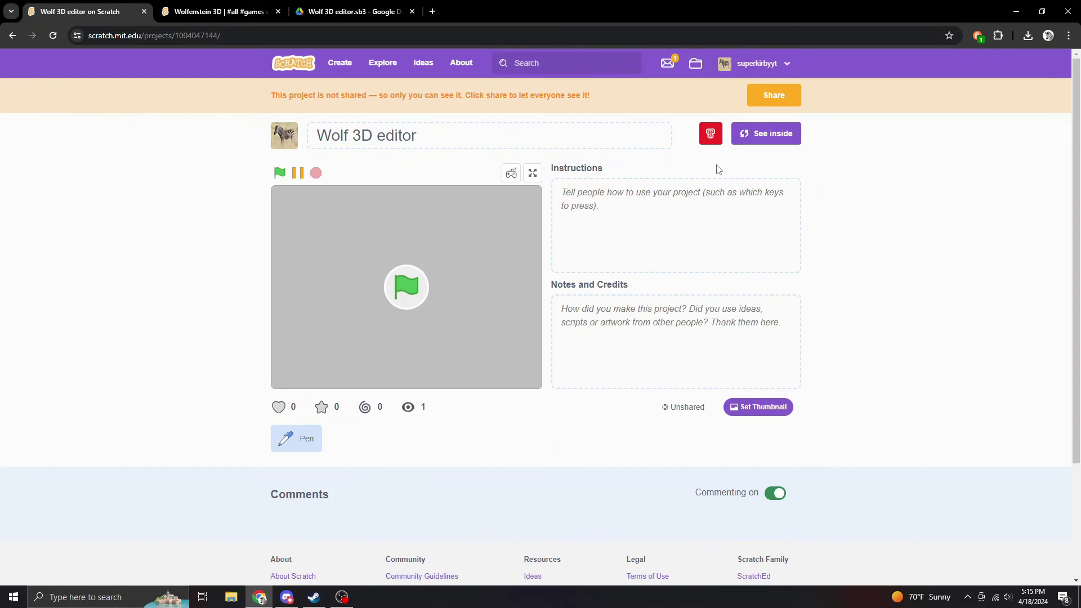
{"action": "left_click", "coordinate": [766, 140]}
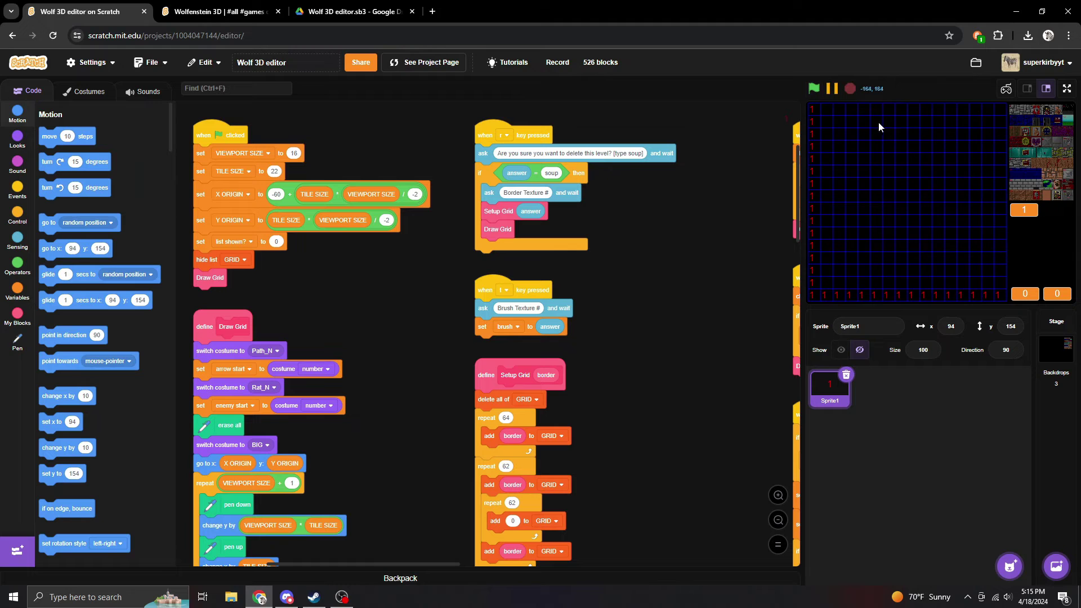
- Show the GRID list and import GRID.txt from the Downloads folder into it
{"action": "key", "text": "l"}
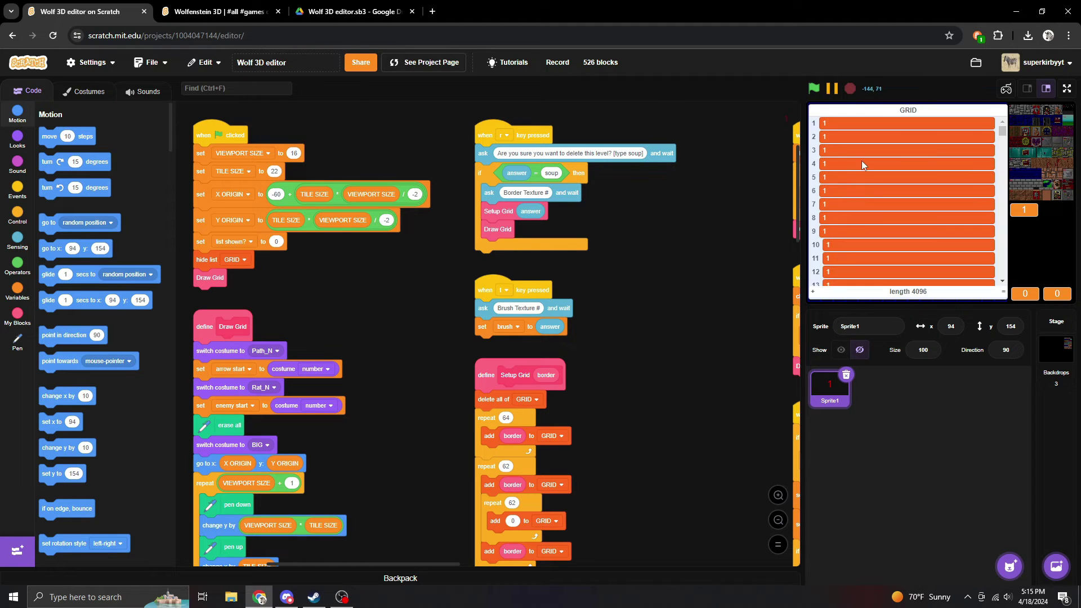
{"action": "right_click", "coordinate": [862, 162]}
{"action": "left_click", "coordinate": [873, 172]}
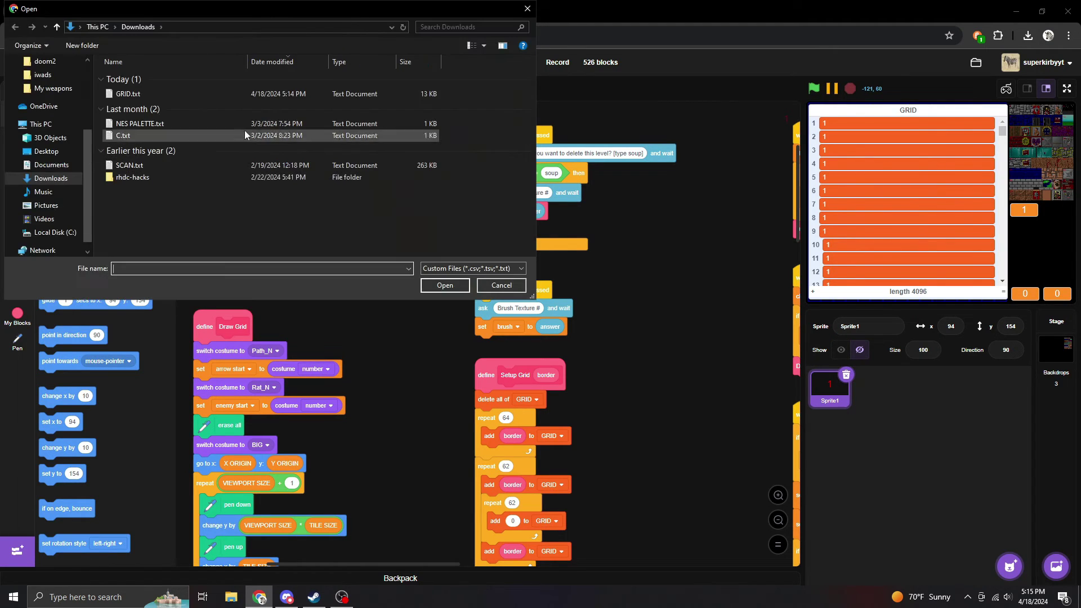
{"action": "left_click", "coordinate": [187, 95]}
{"action": "left_click", "coordinate": [453, 286]}
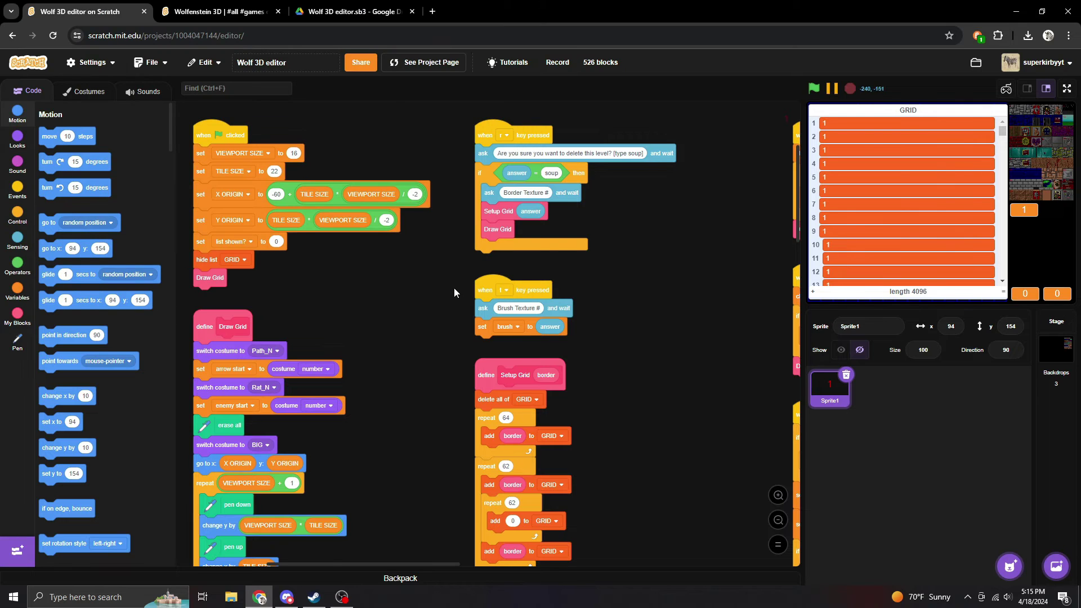
- Show the map grid in full screen with the GRID list hidden and redraw it from the imported data
{"action": "left_click", "coordinate": [17, 290]}
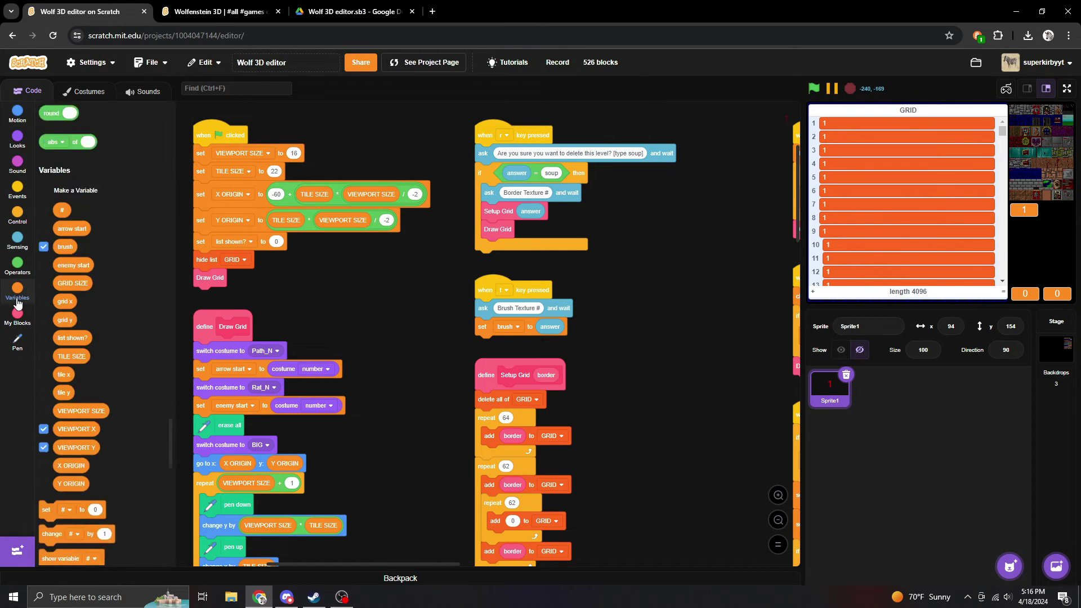
{"action": "left_click", "coordinate": [755, 242]}
{"action": "left_click", "coordinate": [1067, 88]}
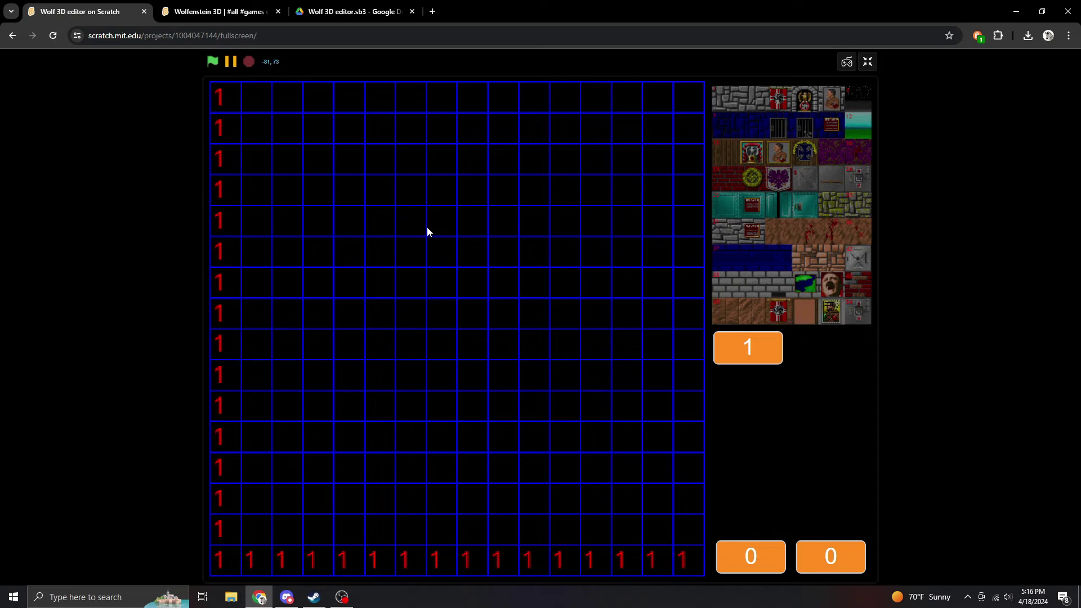
{"action": "key", "text": "l"}
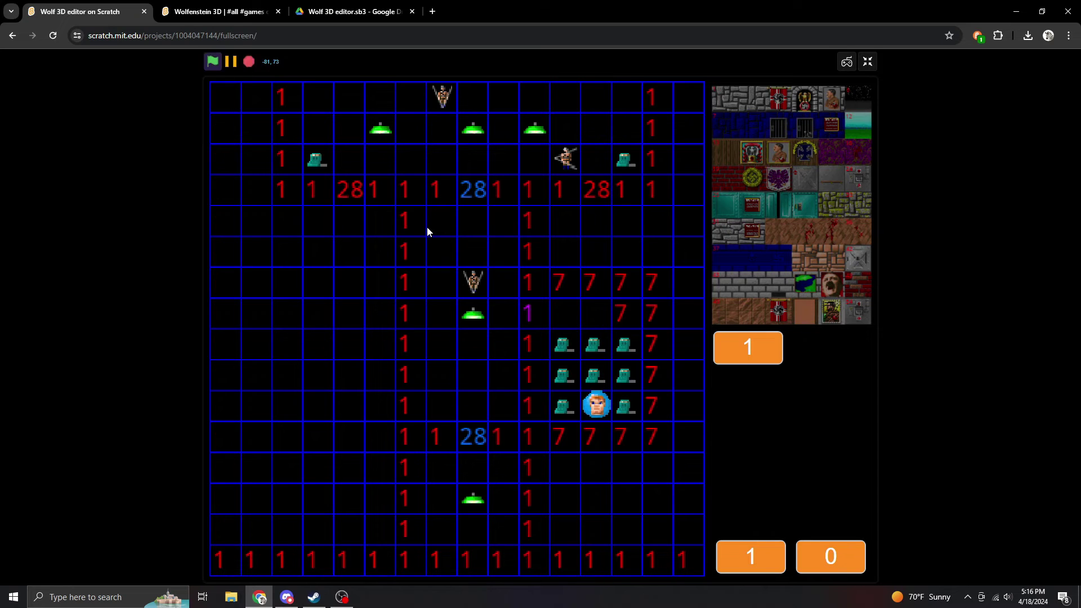
- Check the imported level from the player start up to the patrol corridor and back down to the bottom border
{"action": "key", "text": "Up"}
{"action": "key", "text": "Up"}
{"action": "key", "text": "Up"}
{"action": "key", "text": "Up"}
{"action": "key", "text": "Up"}
{"action": "key", "text": "Up"}
{"action": "key", "text": "Up"}
{"action": "key", "text": "Up"}
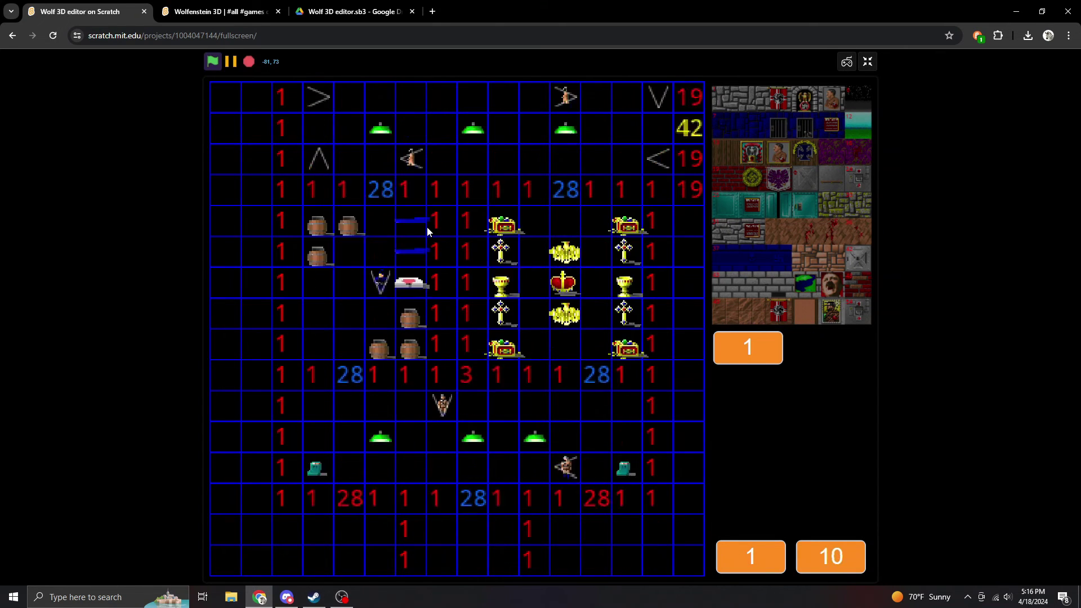
{"action": "key", "text": "Right"}
{"action": "key", "text": "Up"}
{"action": "key", "text": "Up"}
{"action": "key", "text": "Down"}
{"action": "key", "text": "Down"}
{"action": "key", "text": "Down"}
{"action": "key", "text": "Down"}
{"action": "key", "text": "Down"}
{"action": "key", "text": "Down"}
{"action": "key", "text": "Down"}
{"action": "key", "text": "Down"}
{"action": "key", "text": "Down"}
{"action": "key", "text": "Down"}
{"action": "key", "text": "Down"}
{"action": "key", "text": "Down"}
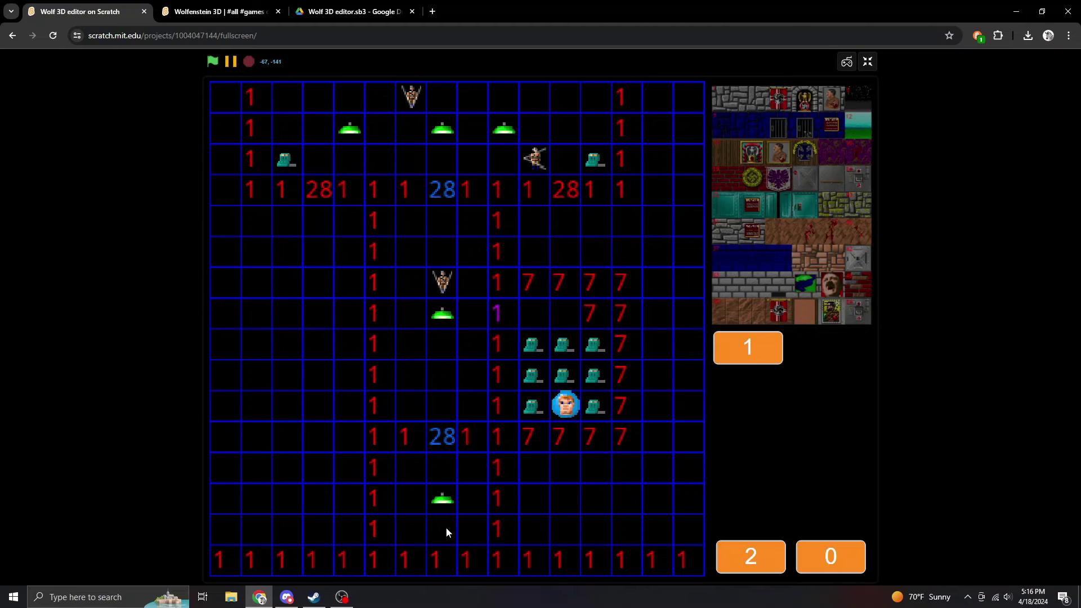
- Place an upward path arrow with brush texture -1 in the corridor cell below the lowest lamp, above the bottom border
{"action": "key", "text": "b"}
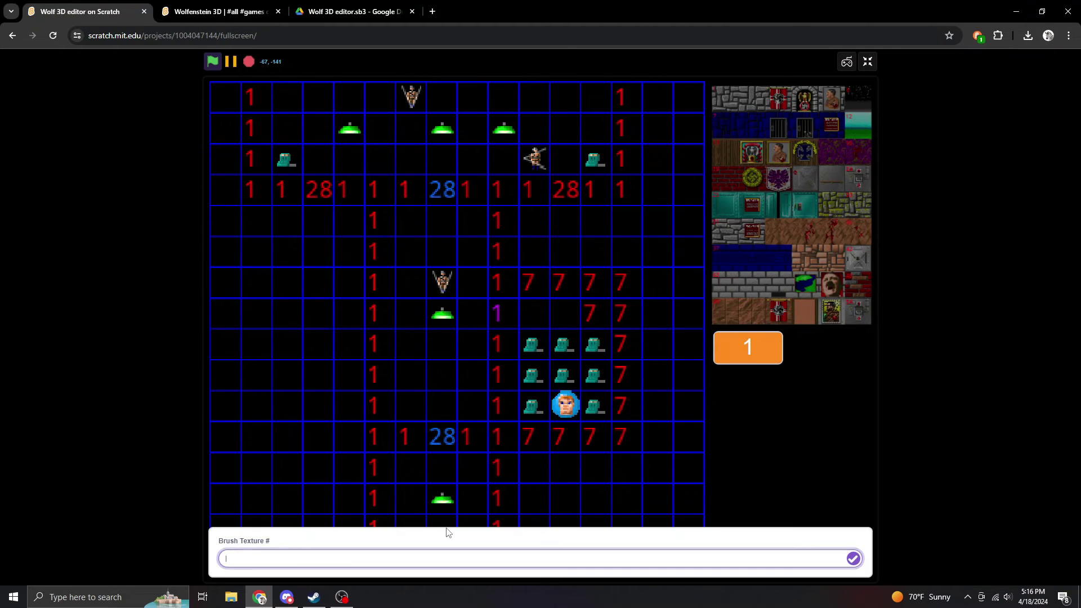
{"action": "key", "text": "Return"}
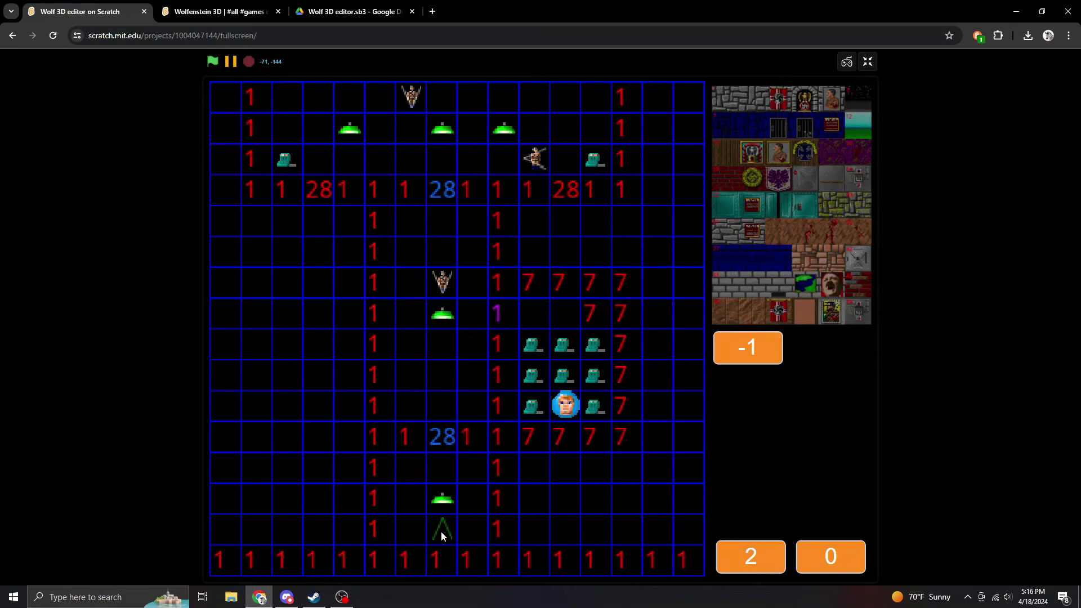
- Try out path markers -4, -2, -3 and -5 in the empty cells beside the corridor and erase them with brush texture 0
{"action": "left_click", "coordinate": [329, 489]}
{"action": "type", "text": "-4"}
{"action": "key", "text": "Return"}
{"action": "left_click", "coordinate": [446, 532]}
{"action": "key", "text": "space"}
{"action": "type", "text": "-2"}
{"action": "key", "text": "Return"}
{"action": "key", "text": "space"}
{"action": "type", "text": "-3"}
{"action": "key", "text": "Return"}
{"action": "key", "text": "space"}
{"action": "type", "text": "-5"}
{"action": "key", "text": "Return"}
{"action": "left_click", "coordinate": [276, 349]}
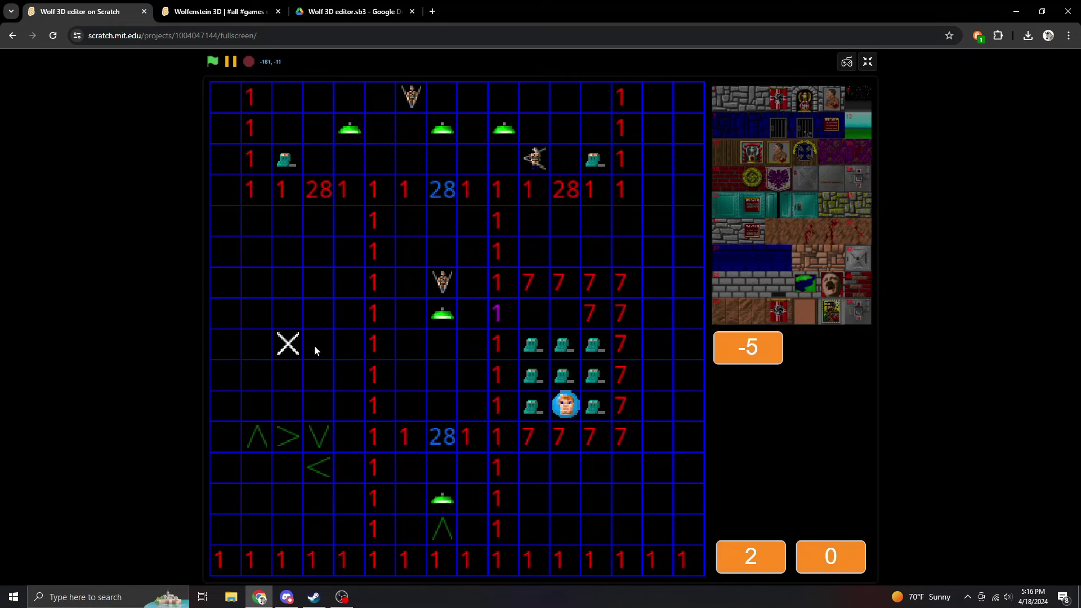
{"action": "key", "text": "0"}
{"action": "mouse_move", "coordinate": [291, 449]}
{"action": "left_mouse_down"}
{"action": "mouse_move", "coordinate": [289, 428]}
{"action": "mouse_move", "coordinate": [319, 448]}
{"action": "left_mouse_up"}
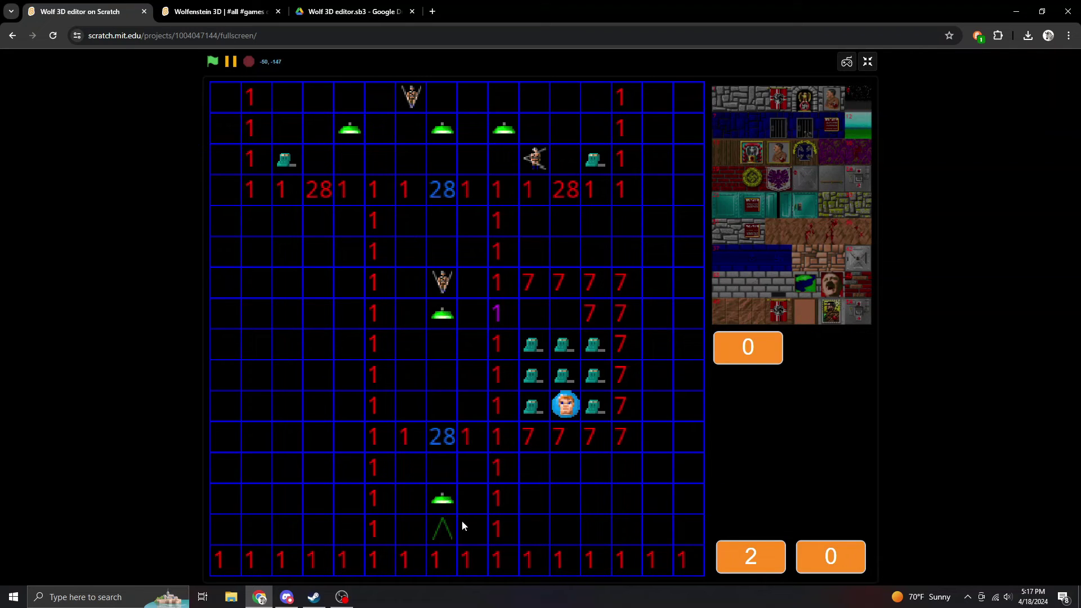
- Leave full screen, show the GRID list and export it to a text file
{"action": "key", "text": "Escape"}
{"action": "key", "text": "l"}
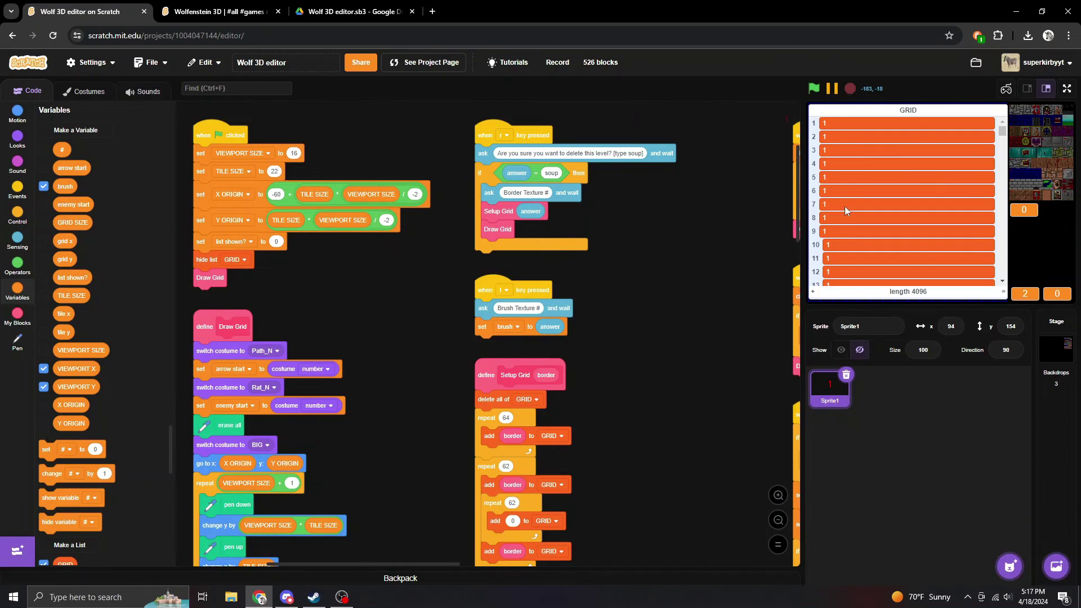
{"action": "right_click", "coordinate": [850, 203]}
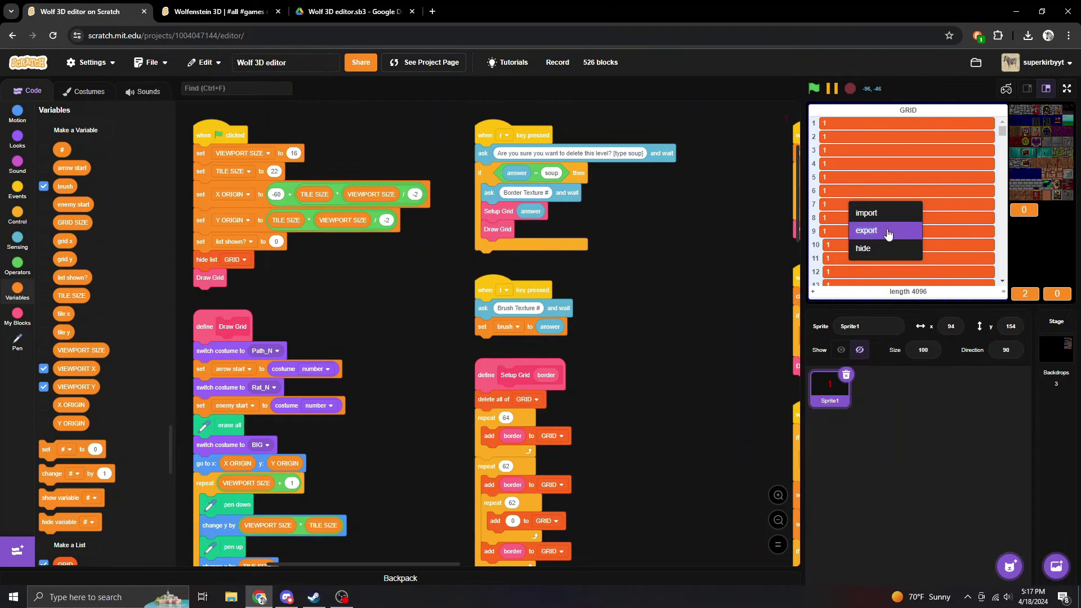
{"action": "left_click", "coordinate": [887, 230]}
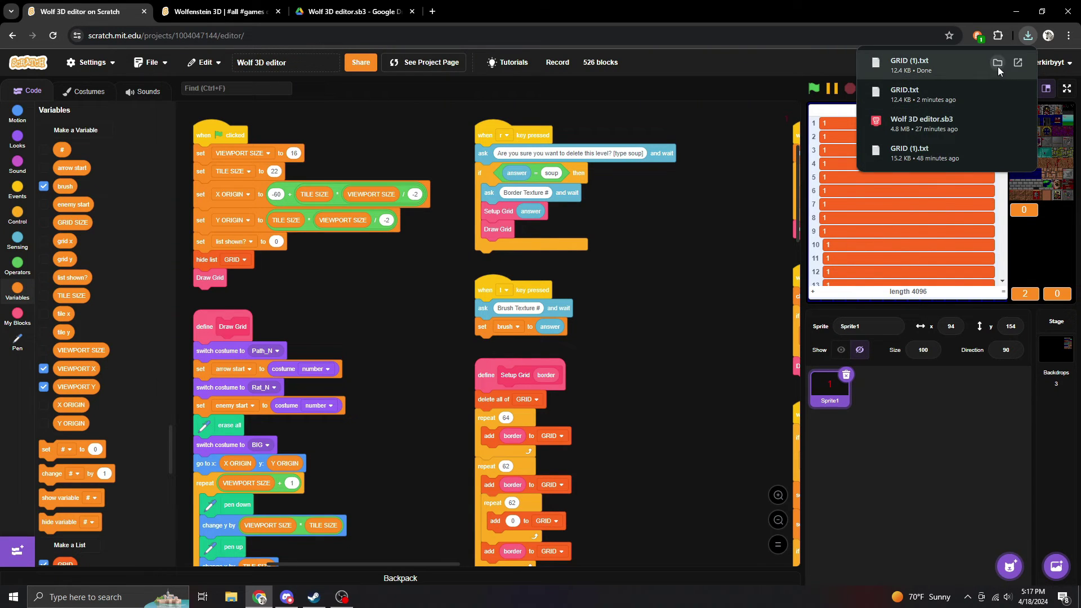
- Delete the older GRID.txt from Downloads, rename GRID (1).txt as GRID.txt, and hide the editor's GRID list
{"action": "left_click", "coordinate": [997, 63]}
{"action": "left_click", "coordinate": [241, 190]}
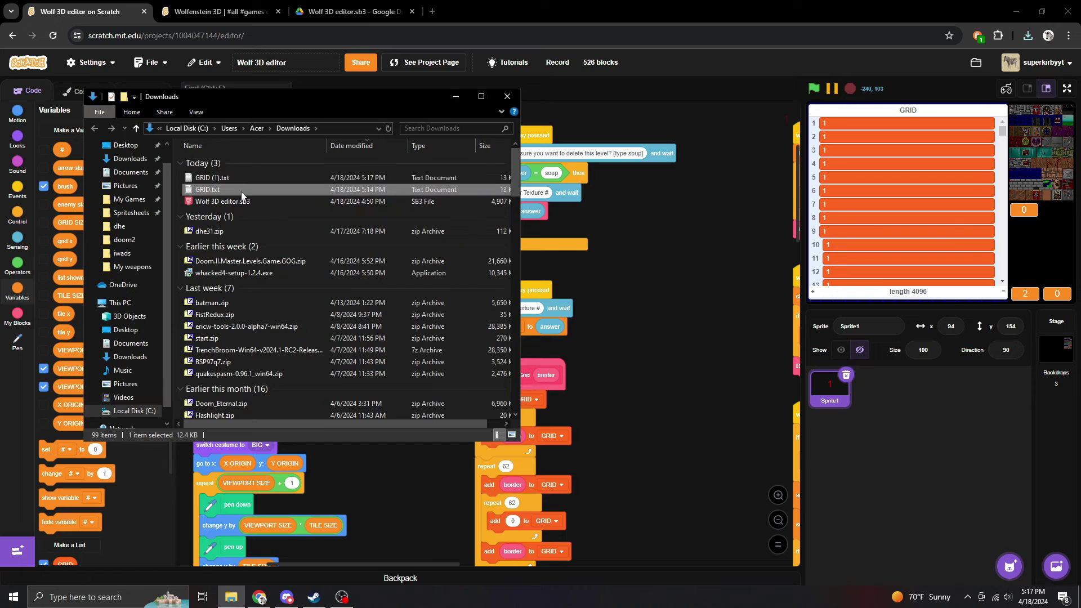
{"action": "key", "text": "Delete"}
{"action": "left_click", "coordinate": [254, 179]}
{"action": "key", "text": "F2"}
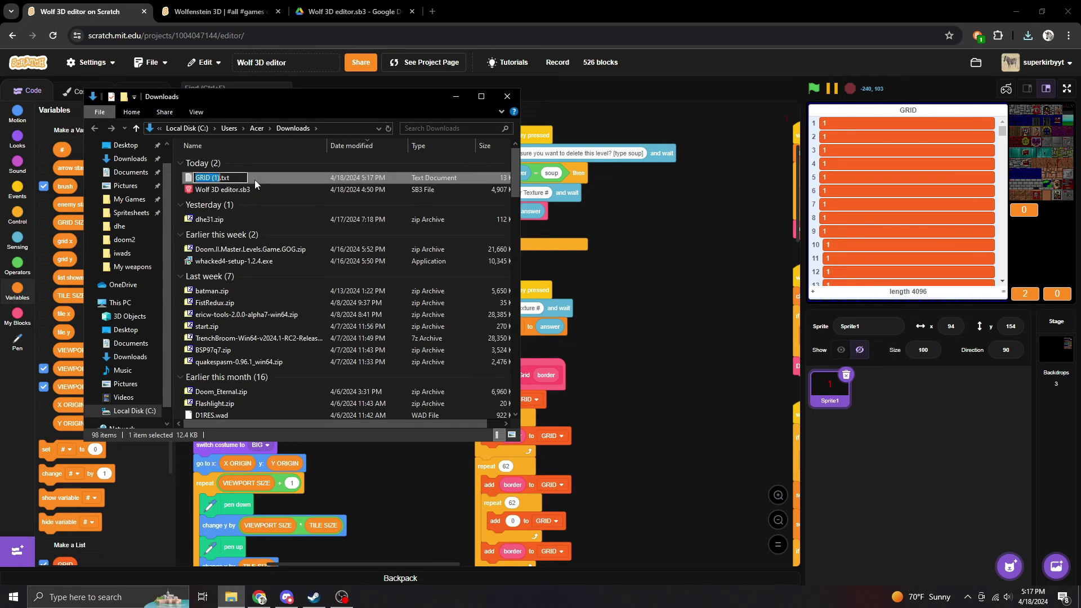
{"action": "key", "text": "Right"}
{"action": "key", "text": "BackSpace"}
{"action": "key", "text": "BackSpace"}
{"action": "key", "text": "BackSpace"}
{"action": "key", "text": "BackSpace"}
{"action": "key", "text": "Return"}
{"action": "left_click", "coordinate": [507, 96]}
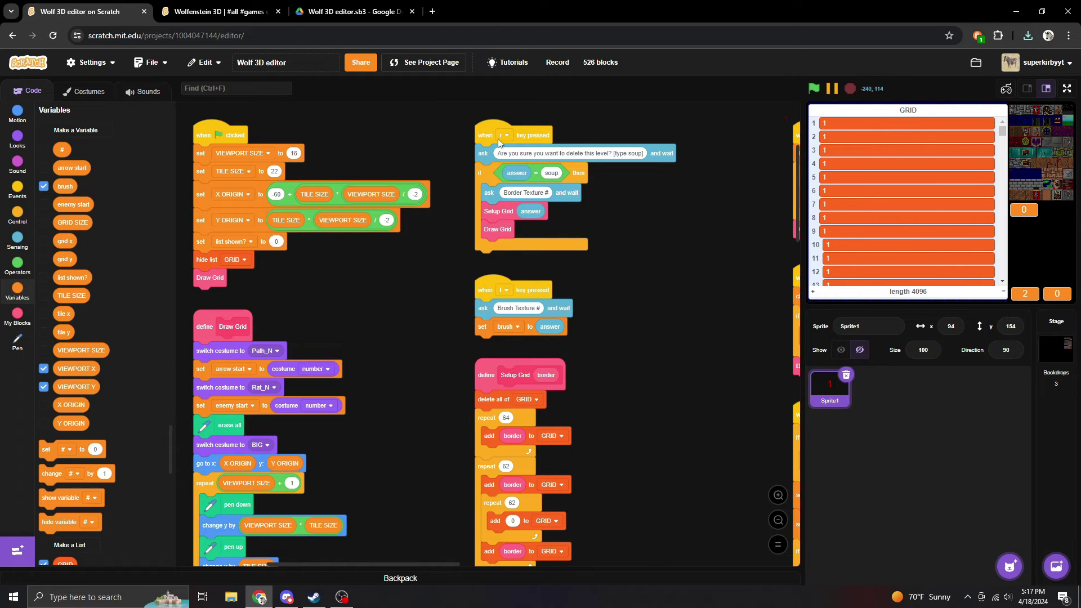
{"action": "key", "text": "l"}
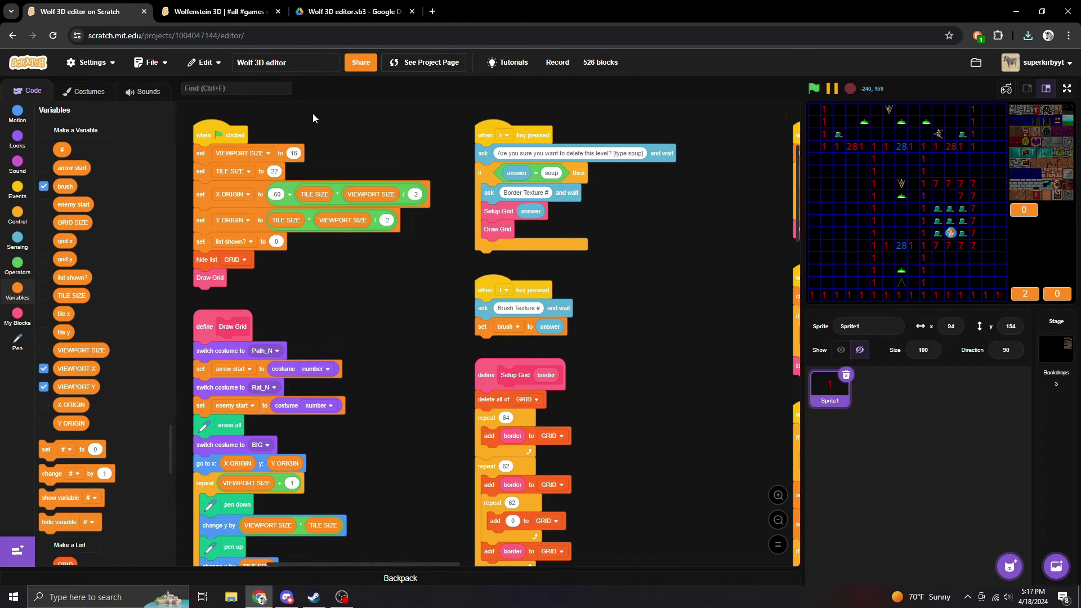
- Switch to the Wolfenstein 3D project copy and rename it "copy yt"
{"action": "left_click", "coordinate": [181, 15]}
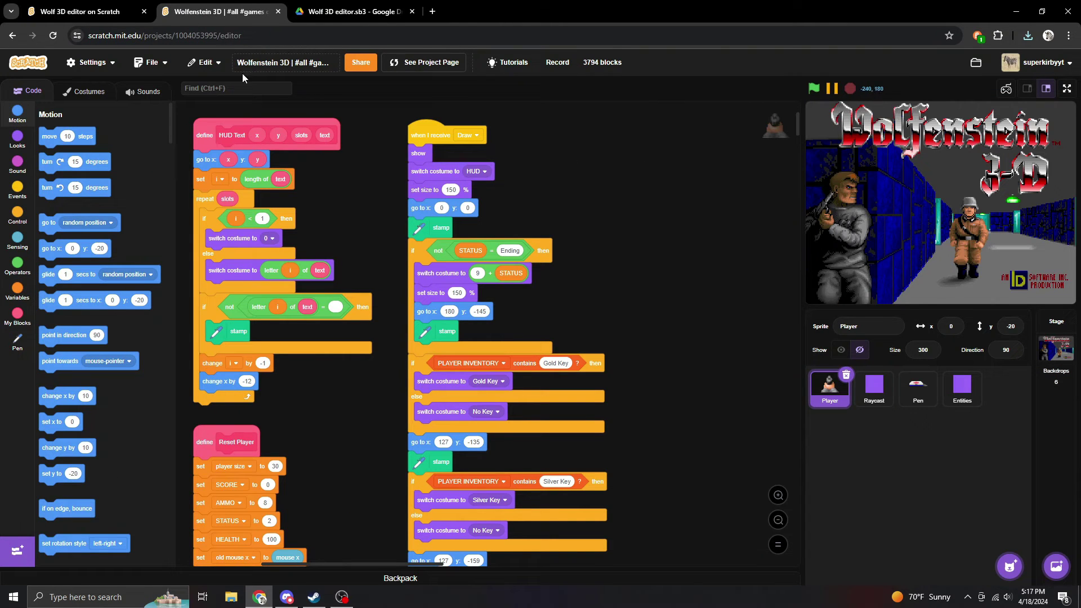
{"action": "left_click", "coordinate": [237, 65]}
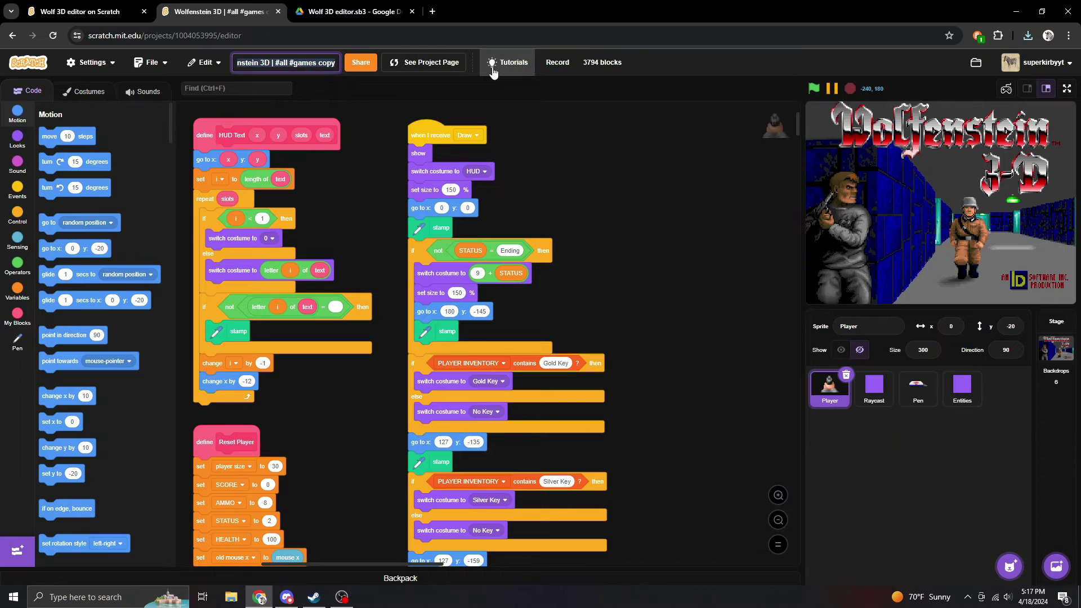
{"action": "type", "text": "copy"}
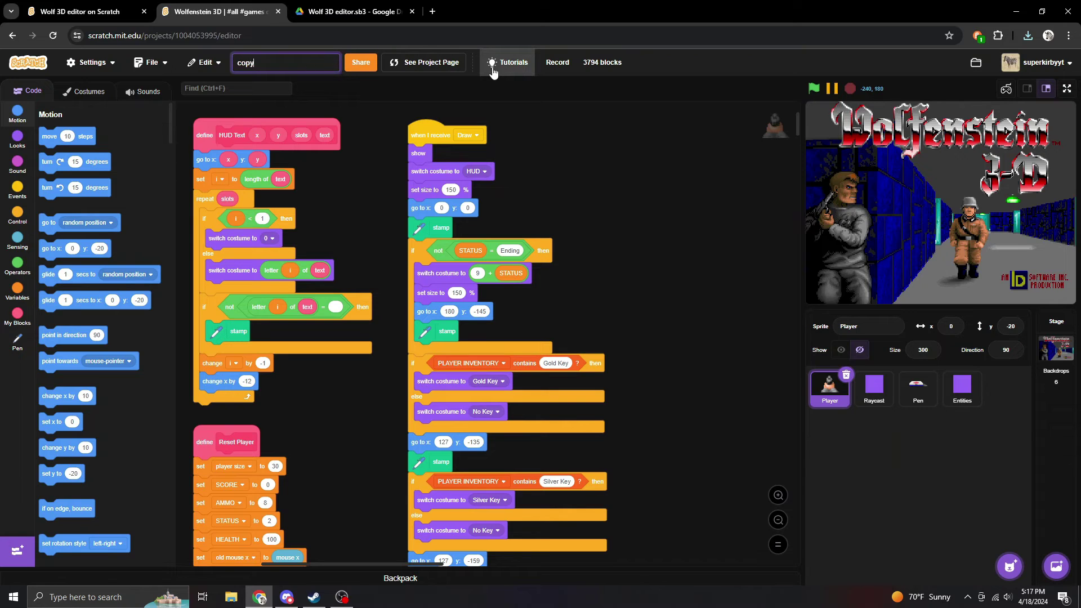
{"action": "type", "text": " yt"}
{"action": "key", "text": "Return"}
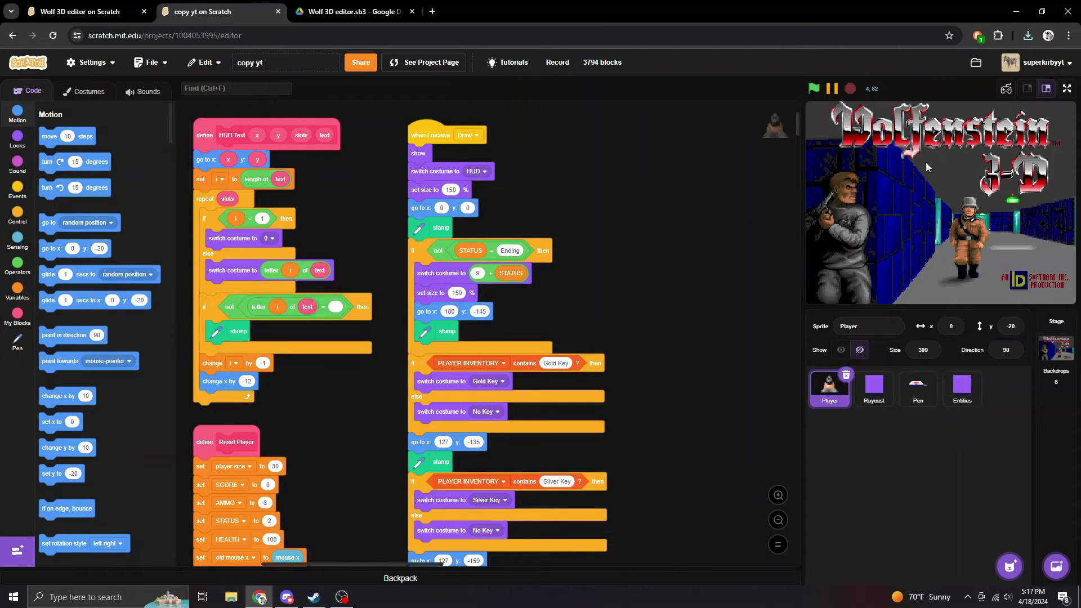
- Show the LEVEL DATA list, import GRID.txt from Downloads into it, and hide the list again
{"action": "left_click", "coordinate": [17, 291]}
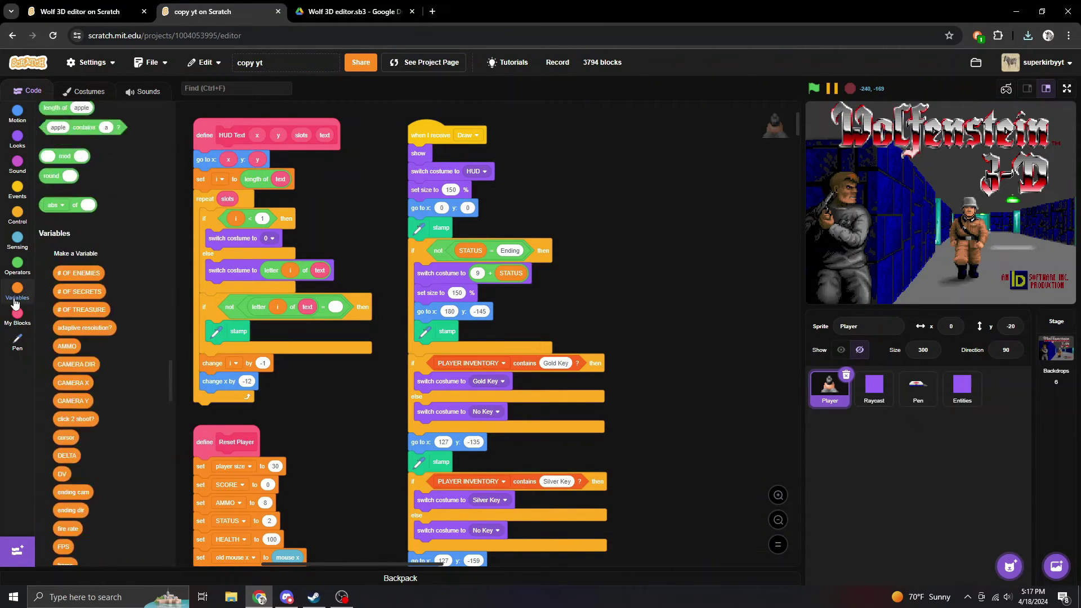
{"action": "scroll", "coordinate": [110, 457], "scroll_direction": "down", "scroll_amount": 8}
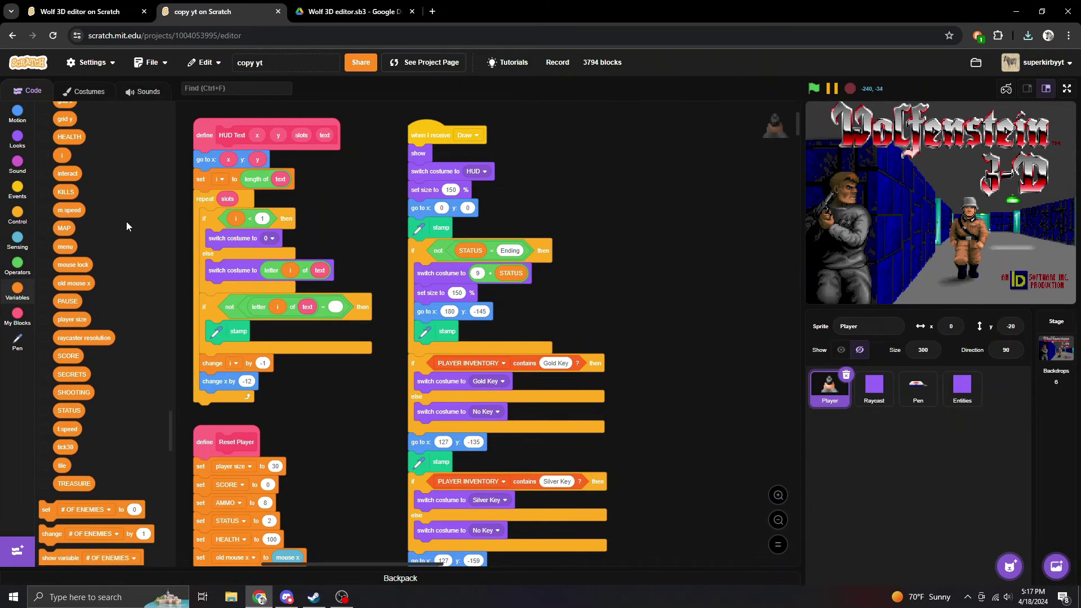
{"action": "scroll", "coordinate": [155, 451], "scroll_direction": "down", "scroll_amount": 8}
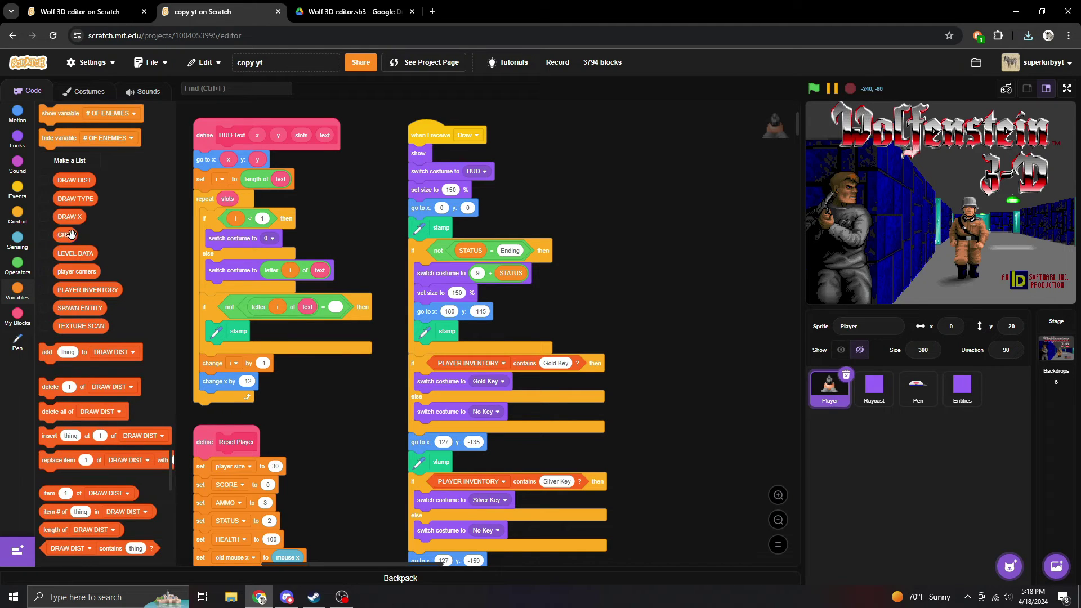
{"action": "left_click", "coordinate": [45, 255]}
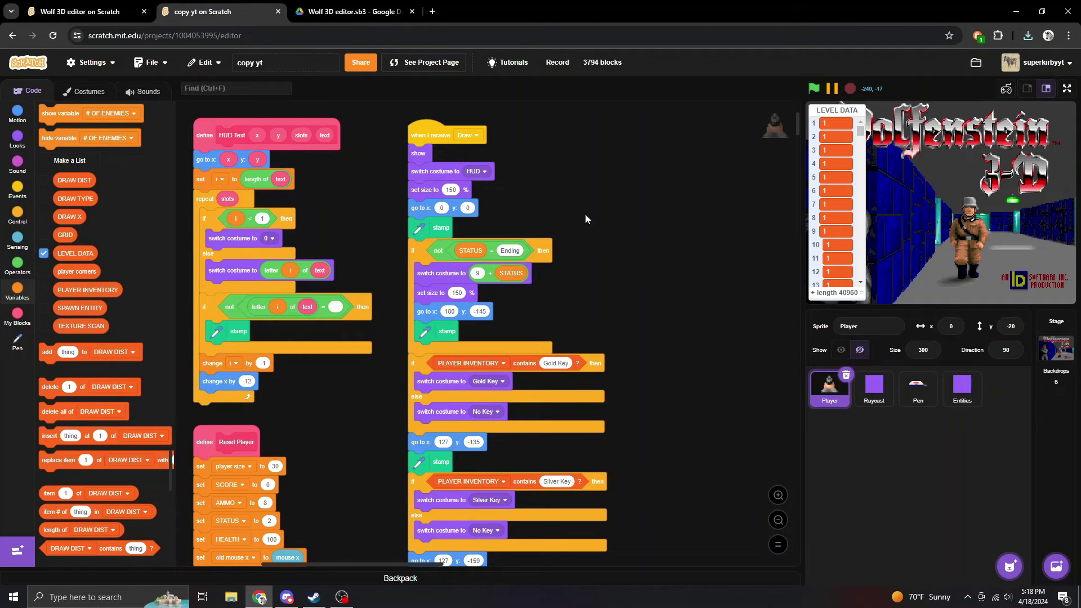
{"action": "right_click", "coordinate": [834, 163]}
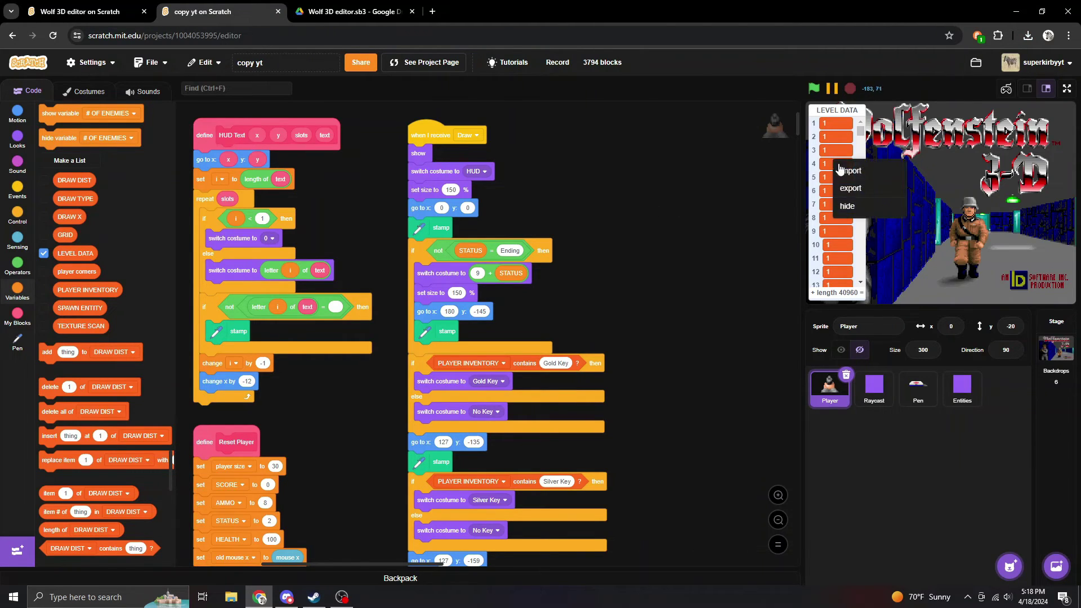
{"action": "left_click", "coordinate": [847, 169]}
{"action": "left_click", "coordinate": [151, 96]}
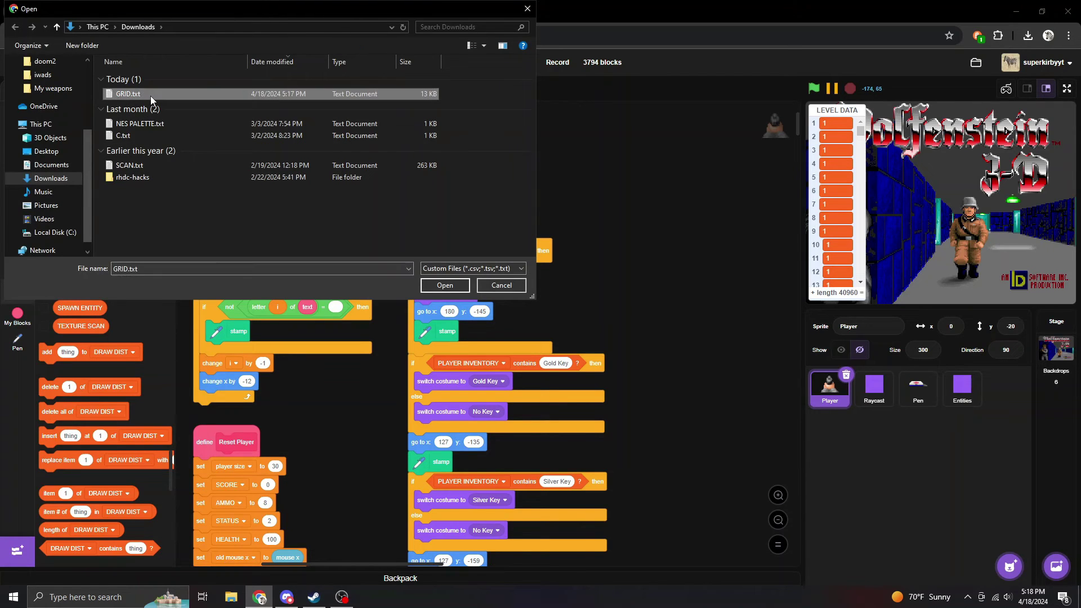
{"action": "double_click", "coordinate": [150, 96]}
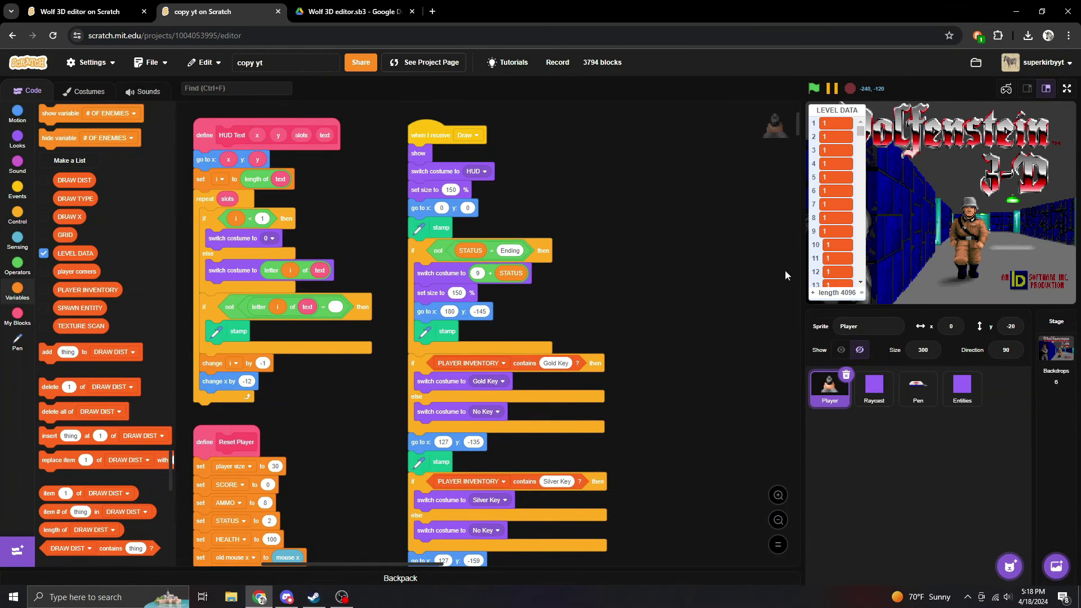
{"action": "left_click", "coordinate": [45, 253]}
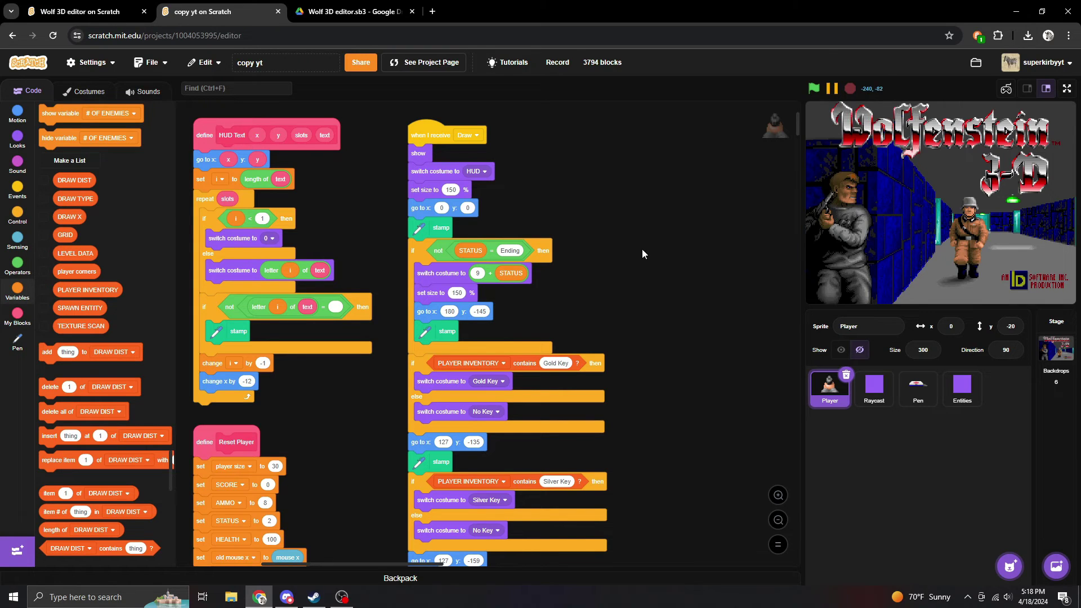
- Mute the copy yt project's browser tab and show the game in full screen
{"action": "right_click", "coordinate": [236, 18]}
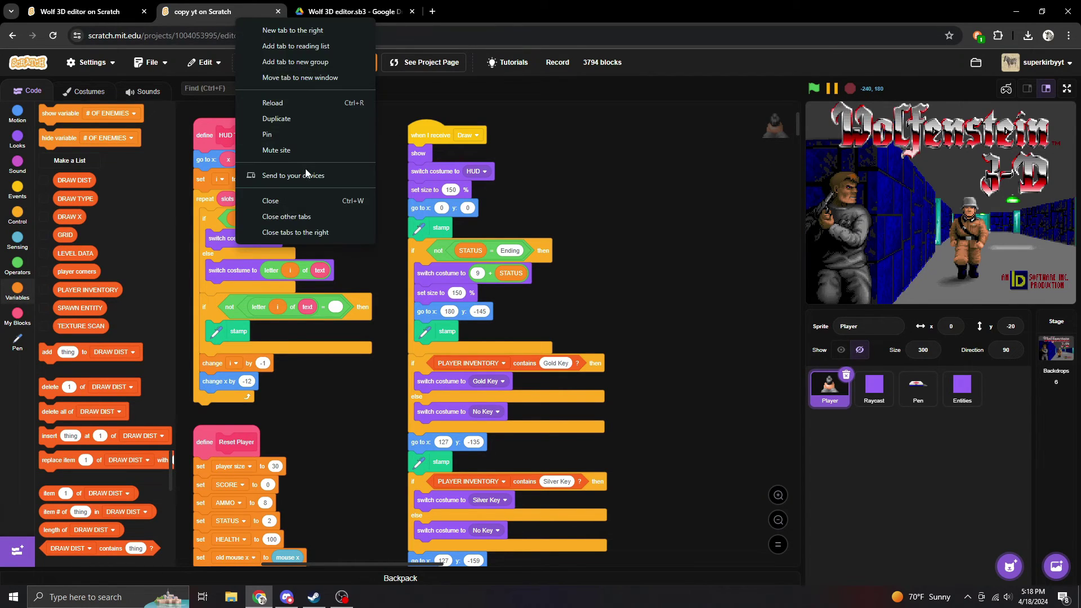
{"action": "left_click", "coordinate": [289, 149]}
{"action": "left_click", "coordinate": [1067, 91]}
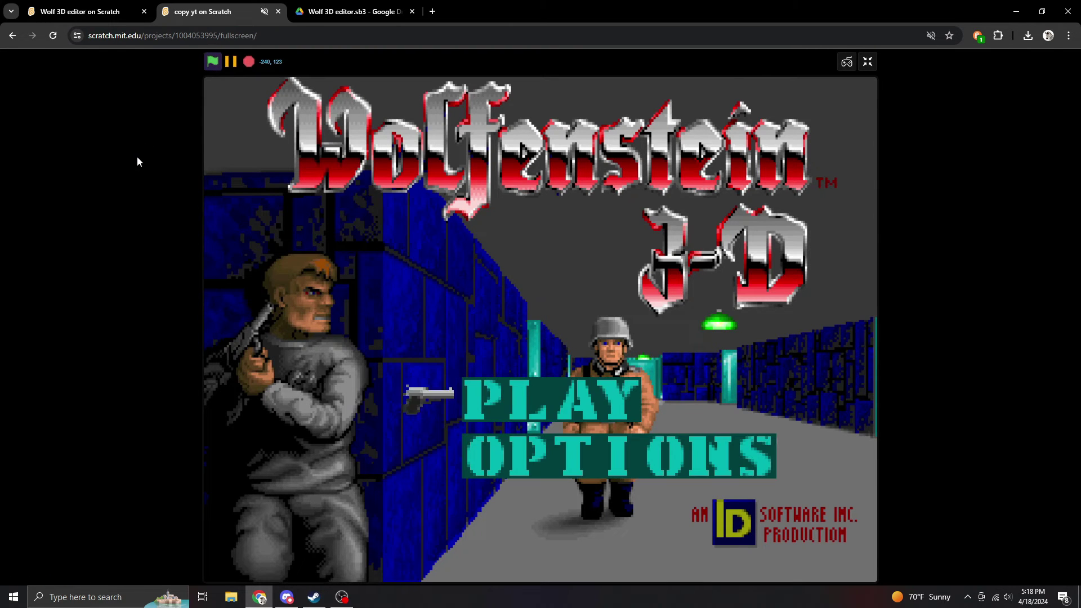
- Start playing the imported level, open the first teal door, shoot the guard behind it and advance along the corridor
{"action": "key", "text": "Return"}
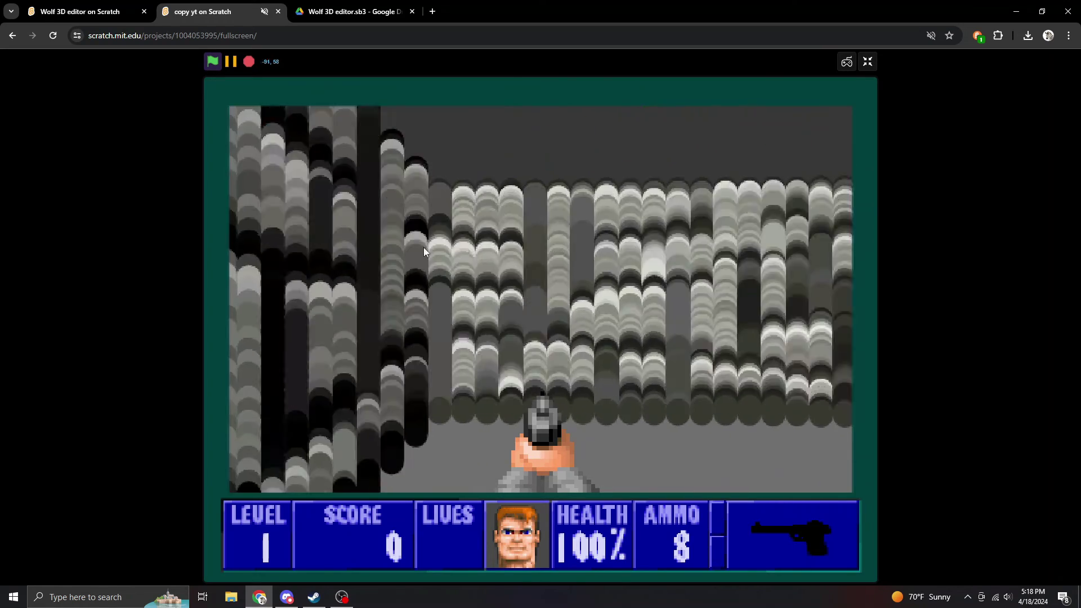
{"action": "key", "text": "w"}
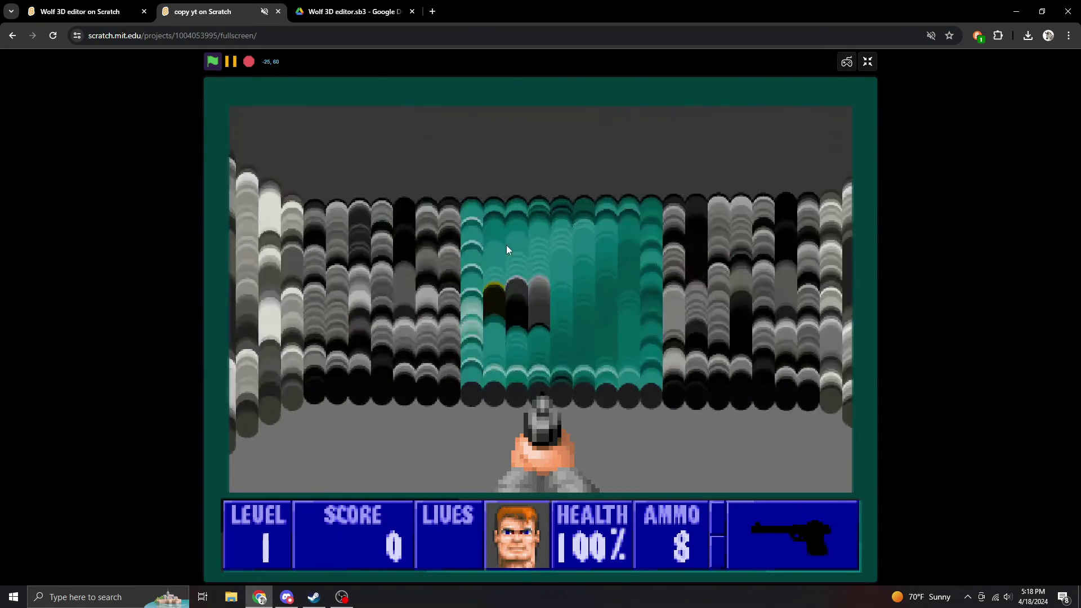
{"action": "key", "text": "space"}
{"action": "left_click", "coordinate": [503, 248]}
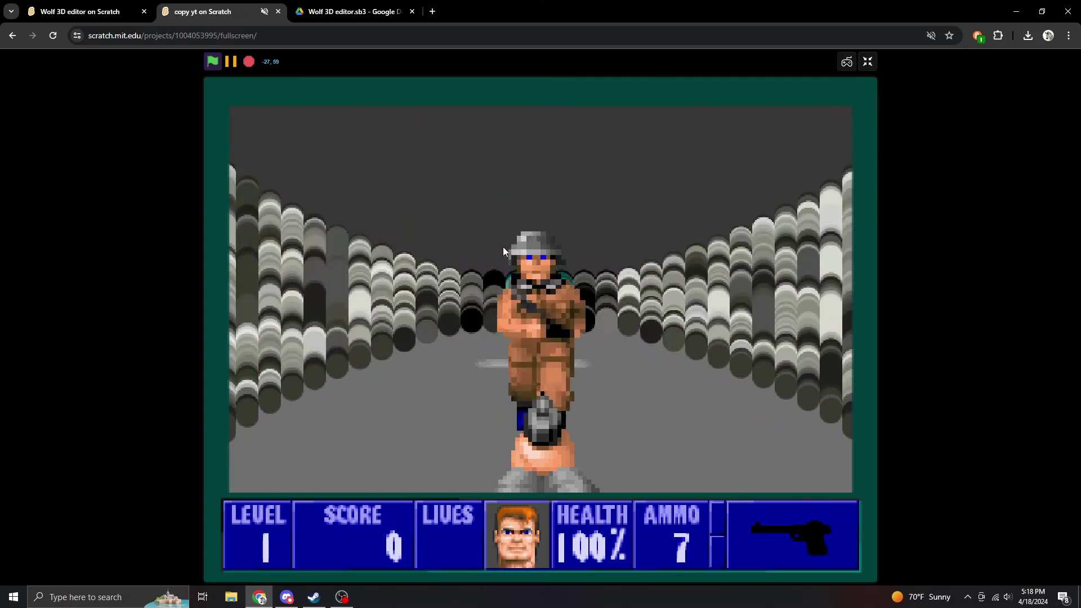
{"action": "left_click", "coordinate": [503, 248]}
{"action": "key", "text": "w"}
{"action": "key", "text": "w"}
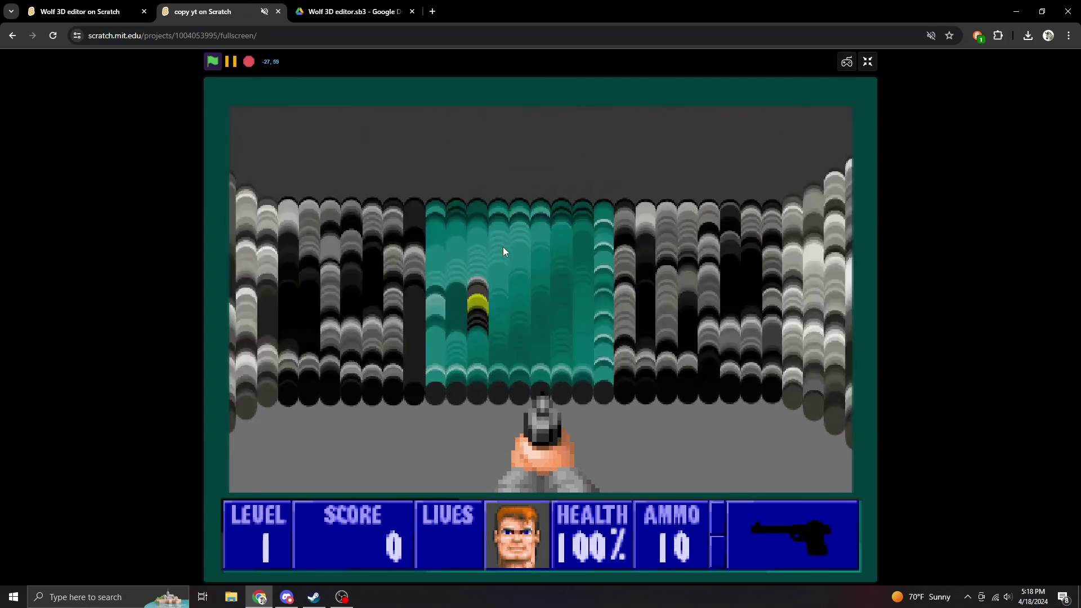
- Open the teal door at the corridor's far end, shoot the guard behind it and enter the large room
{"action": "key", "text": "space"}
{"action": "left_click", "coordinate": [481, 252]}
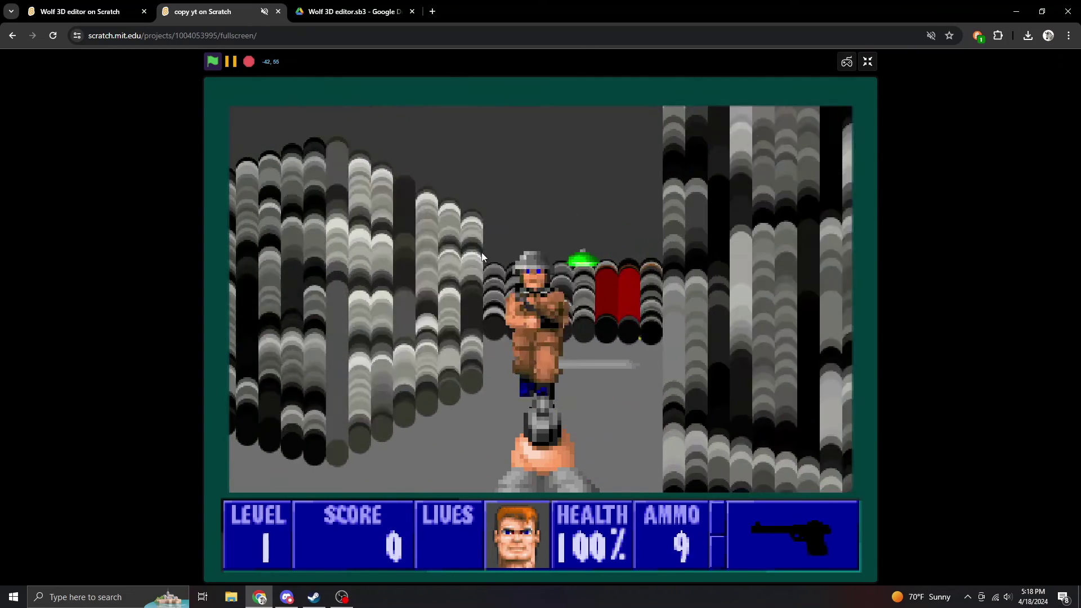
{"action": "left_click", "coordinate": [481, 253]}
{"action": "key", "text": "w"}
{"action": "key", "text": "w"}
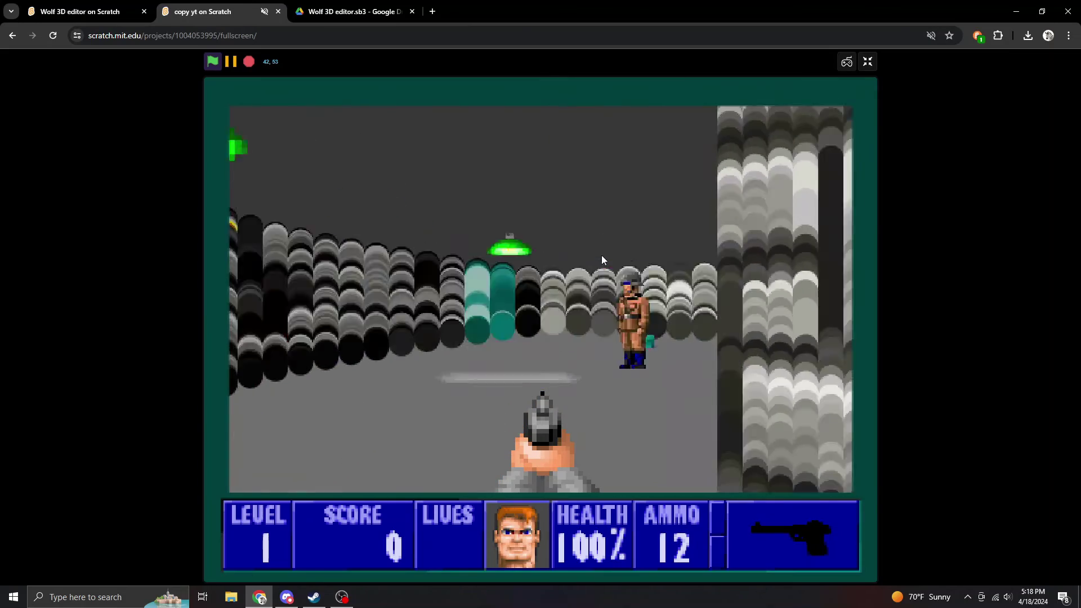
- Shoot the guard in the large room, collect the dropped ammo and walk to the next teal door
{"action": "left_click", "coordinate": [601, 255]}
{"action": "left_click", "coordinate": [604, 255]}
{"action": "key", "text": "w"}
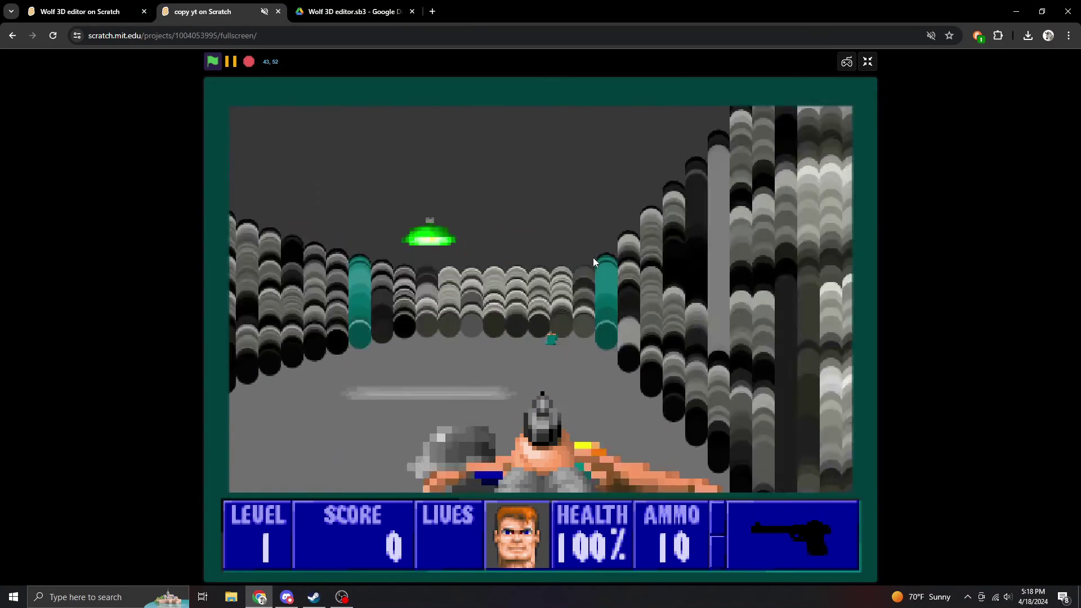
{"action": "key", "text": "w"}
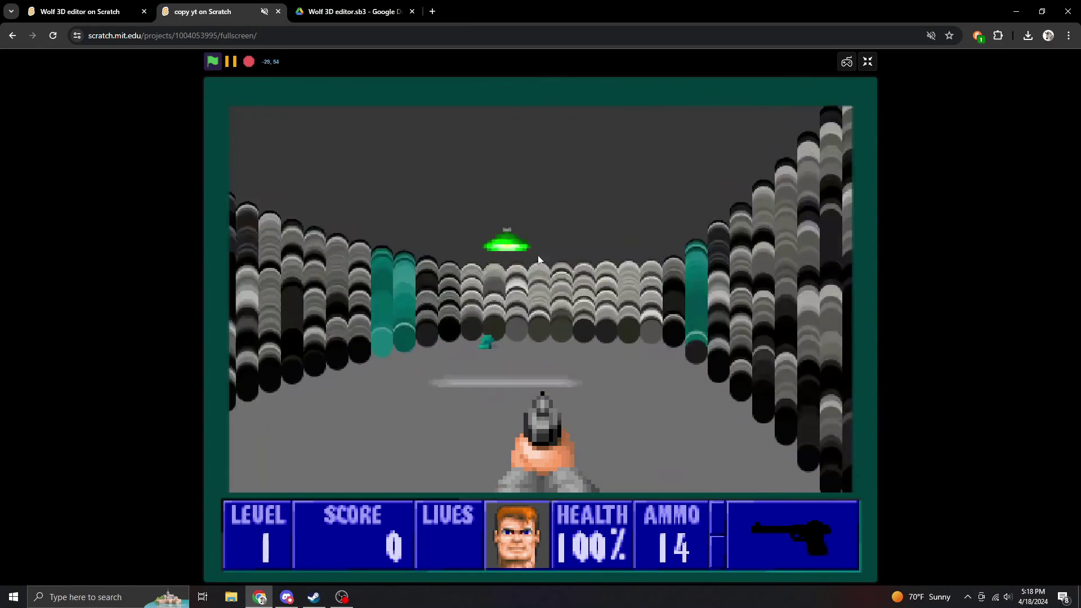
{"action": "key", "text": "w"}
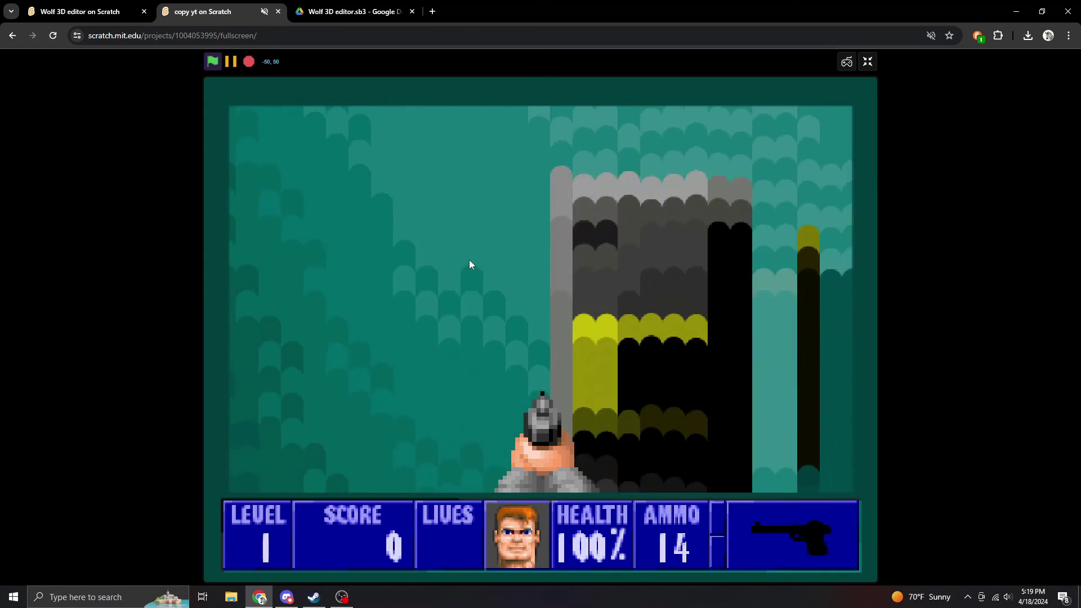
{"action": "key", "text": "w"}
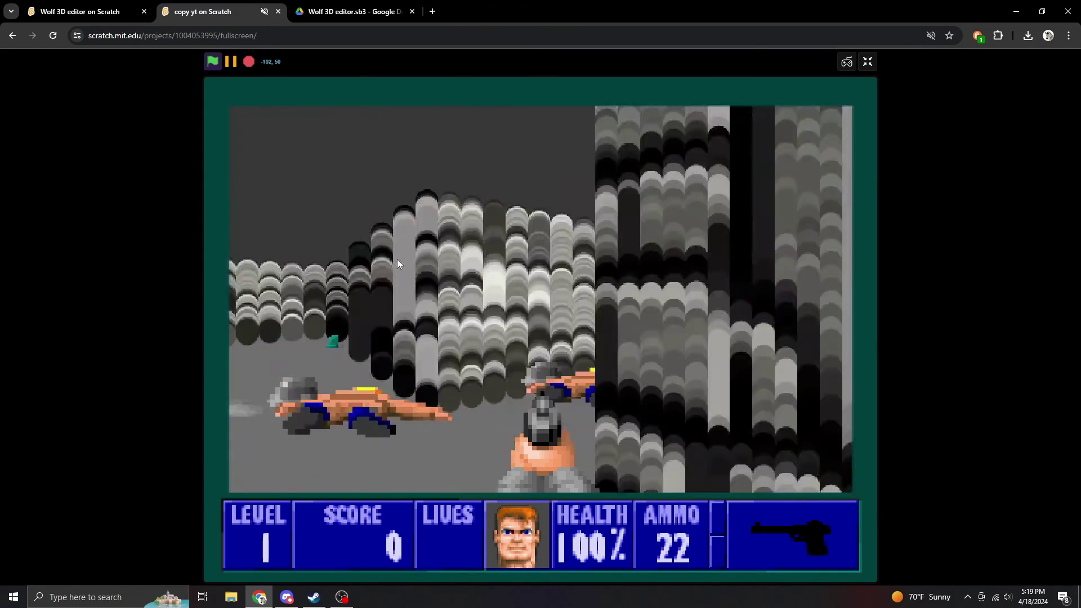
- Enter the treasure room with the chandeliers and collect the crowns, crosses, chalices and chests around it
{"action": "key", "text": "w"}
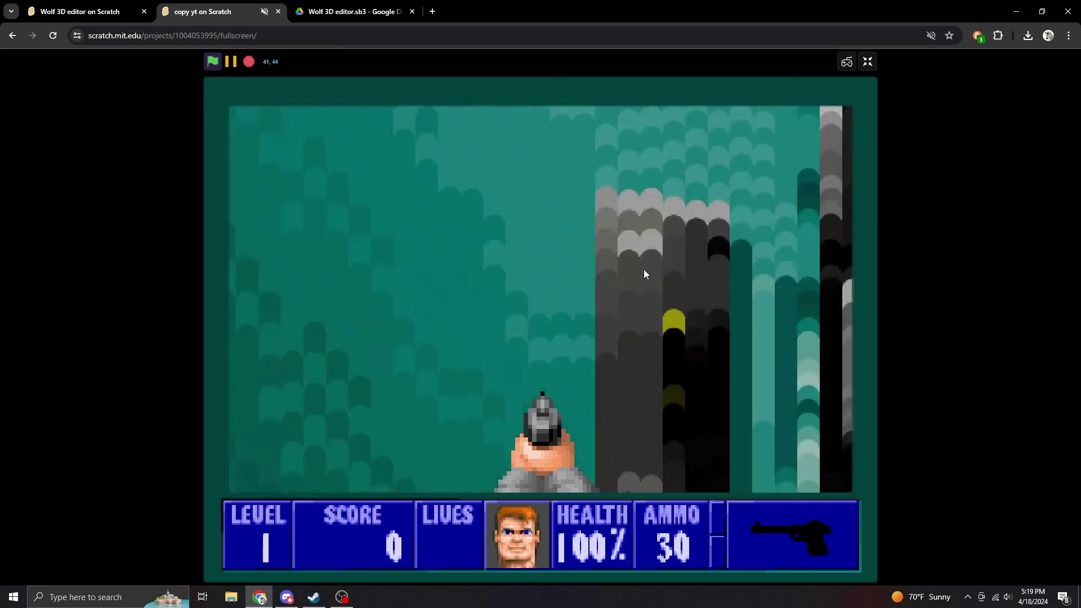
{"action": "key", "text": "w"}
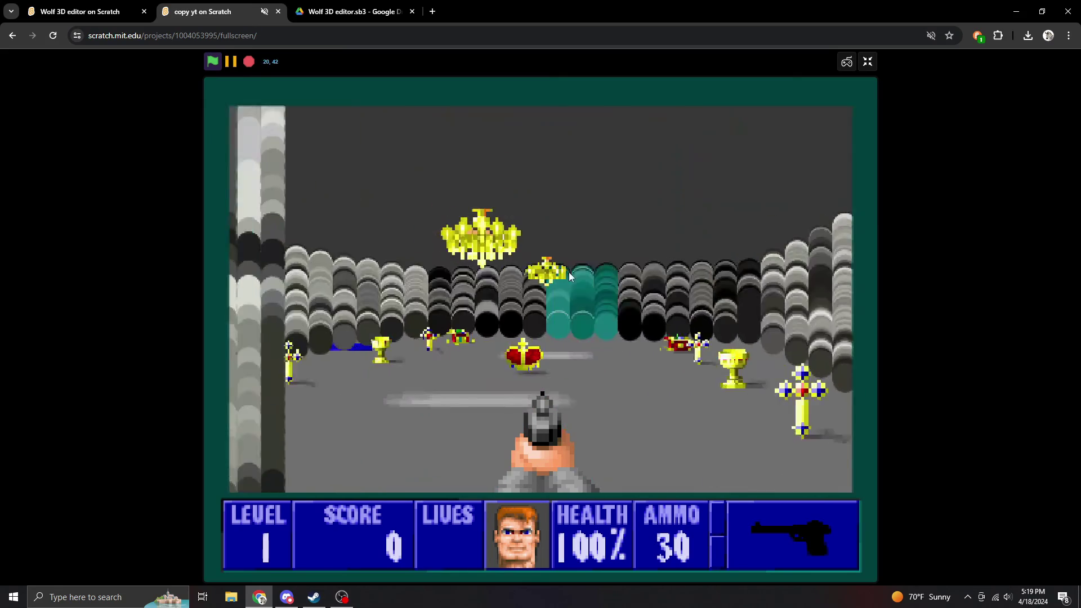
{"action": "key", "text": "w"}
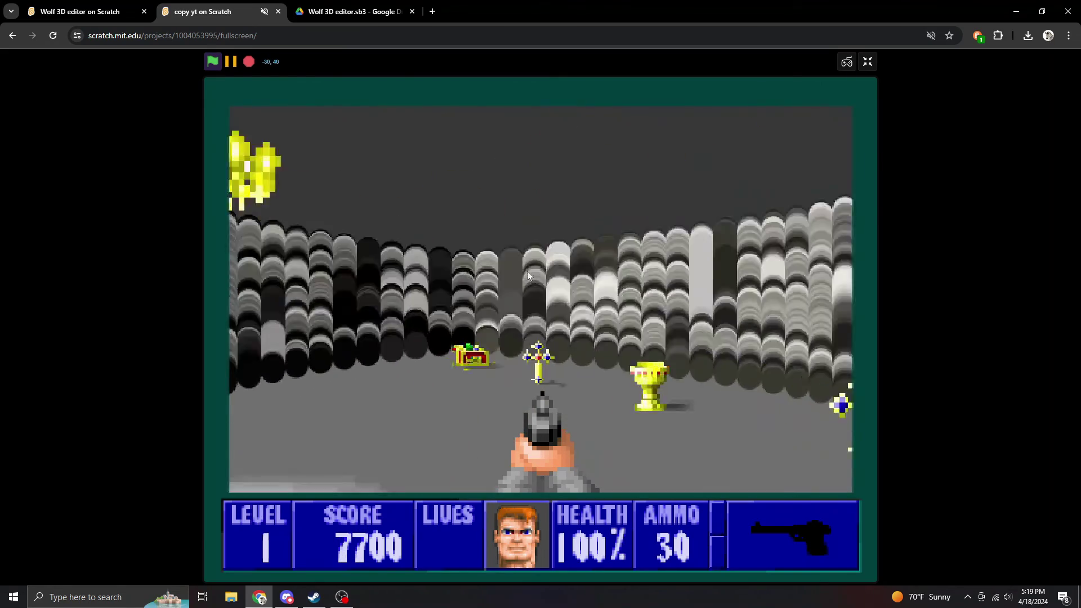
- Leave the treasure room by the next door and shoot the blue-uniformed guard in the room with the barrels
{"action": "key", "text": "w"}
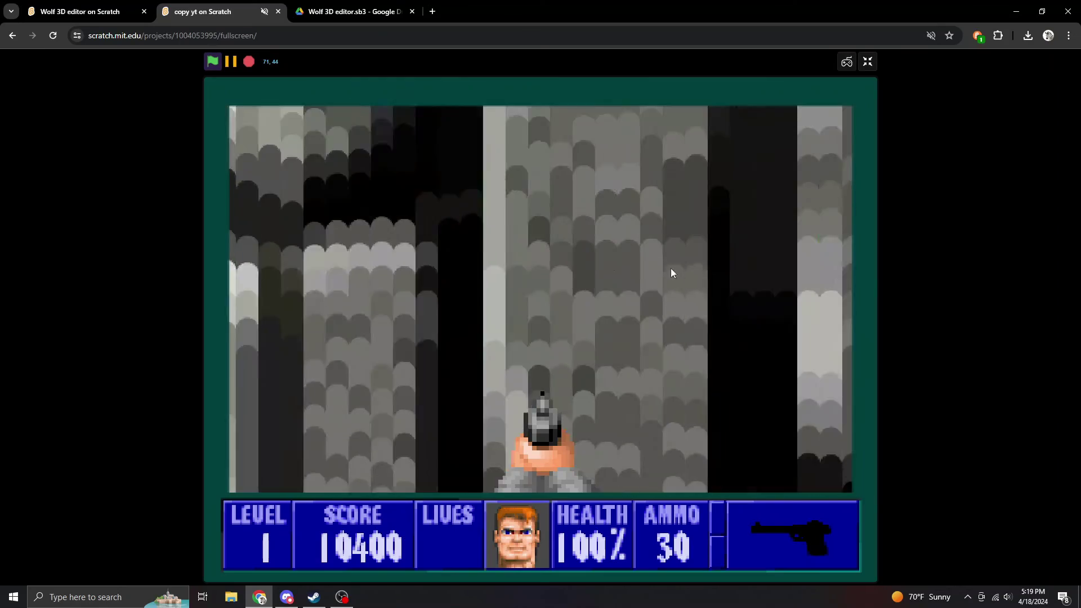
{"action": "key", "text": "w"}
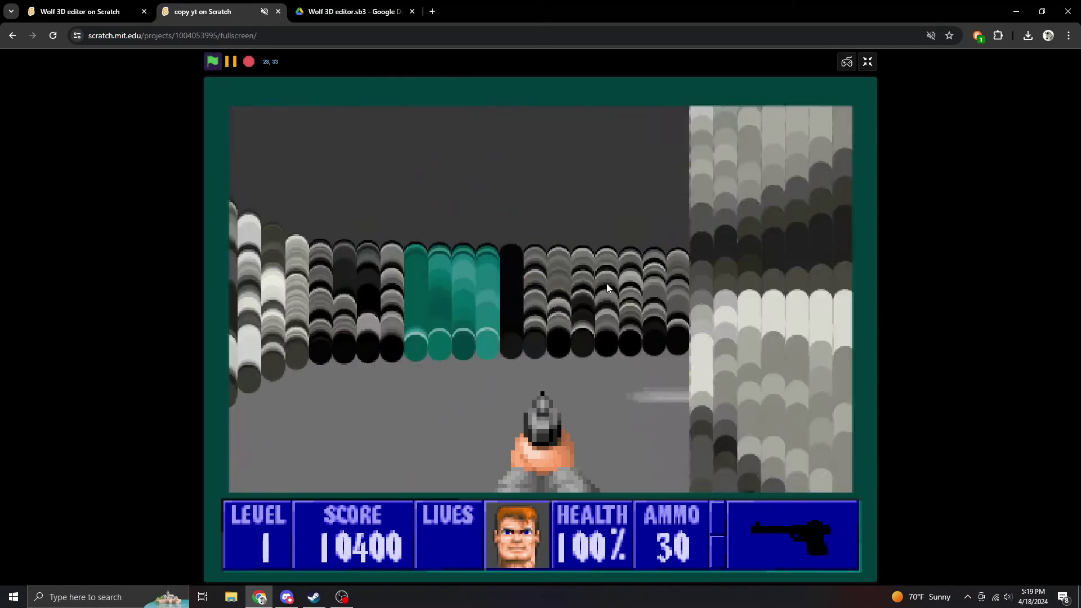
{"action": "key", "text": "w"}
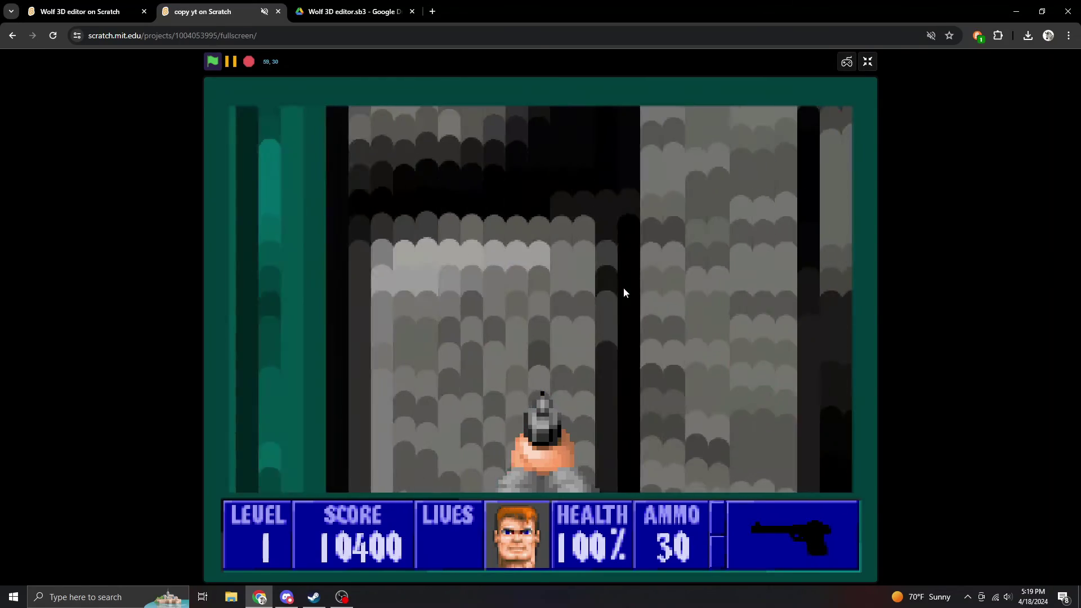
{"action": "left_click", "coordinate": [643, 293]}
{"action": "key", "text": "w"}
{"action": "left_click", "coordinate": [641, 288]}
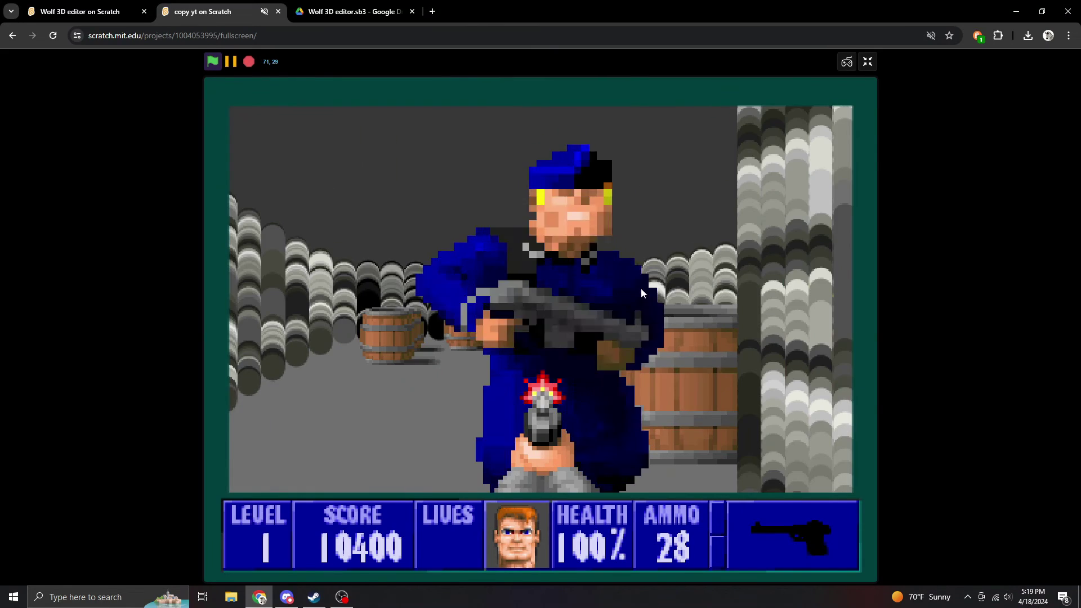
{"action": "left_click", "coordinate": [639, 288]}
{"action": "left_click", "coordinate": [639, 288]}
{"action": "left_click", "coordinate": [640, 288]}
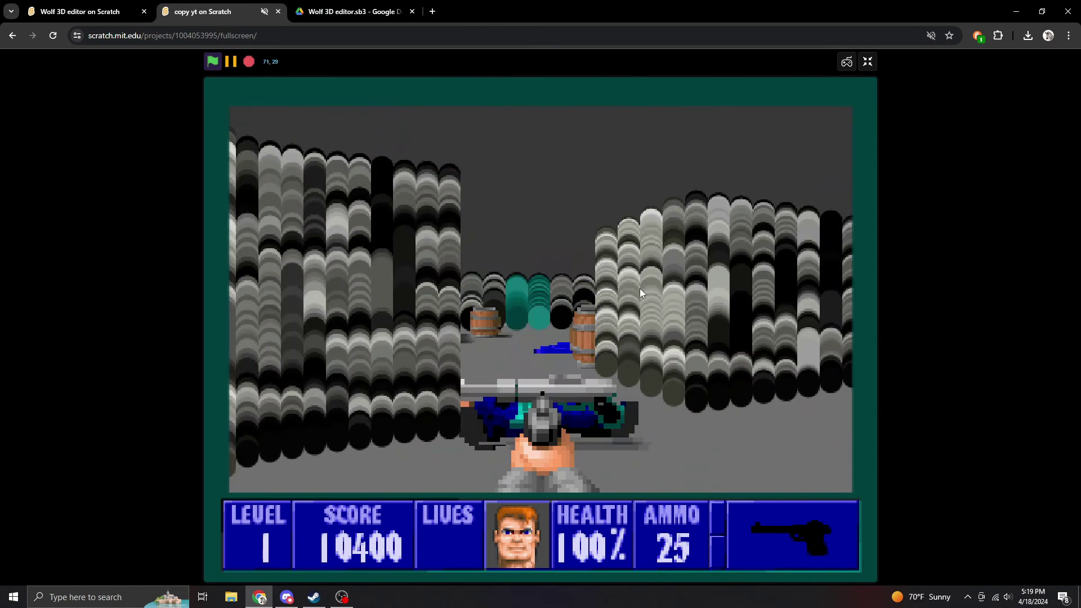
- Pick up the dead guard's machine gun and go through the teal door in the barrel room
{"action": "left_click", "coordinate": [639, 288]}
{"action": "key", "text": "w"}
{"action": "key", "text": "Up"}
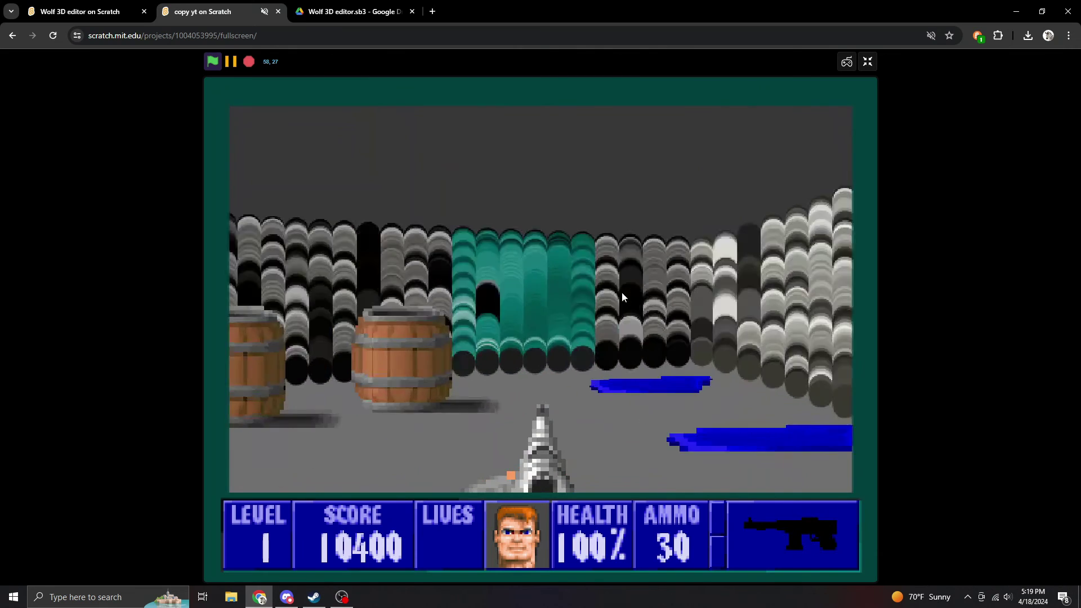
{"action": "key", "text": "Up"}
{"action": "key", "text": "Right"}
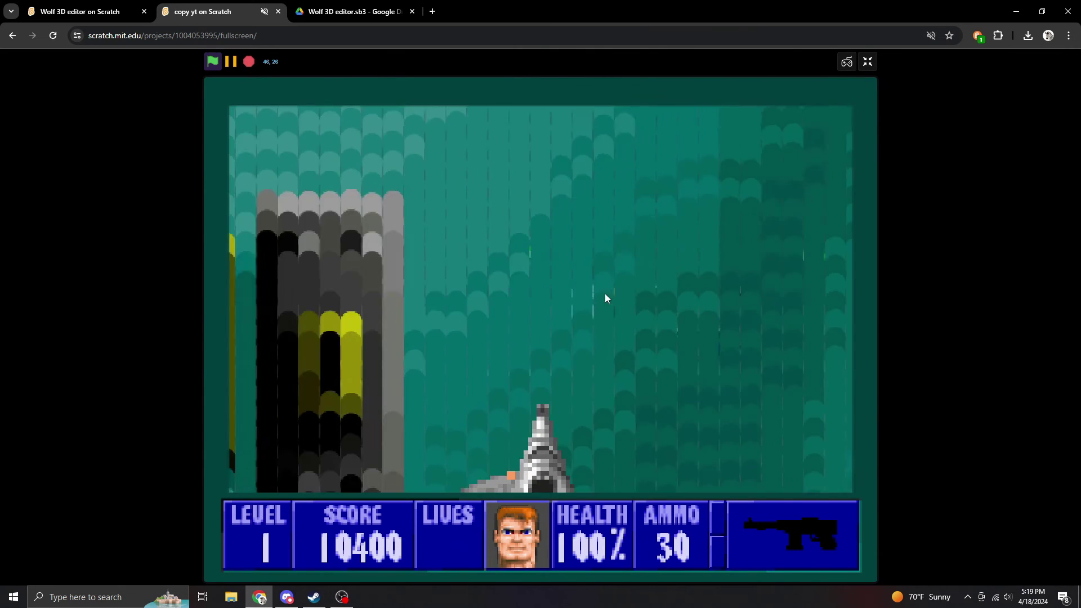
{"action": "key", "text": "Up"}
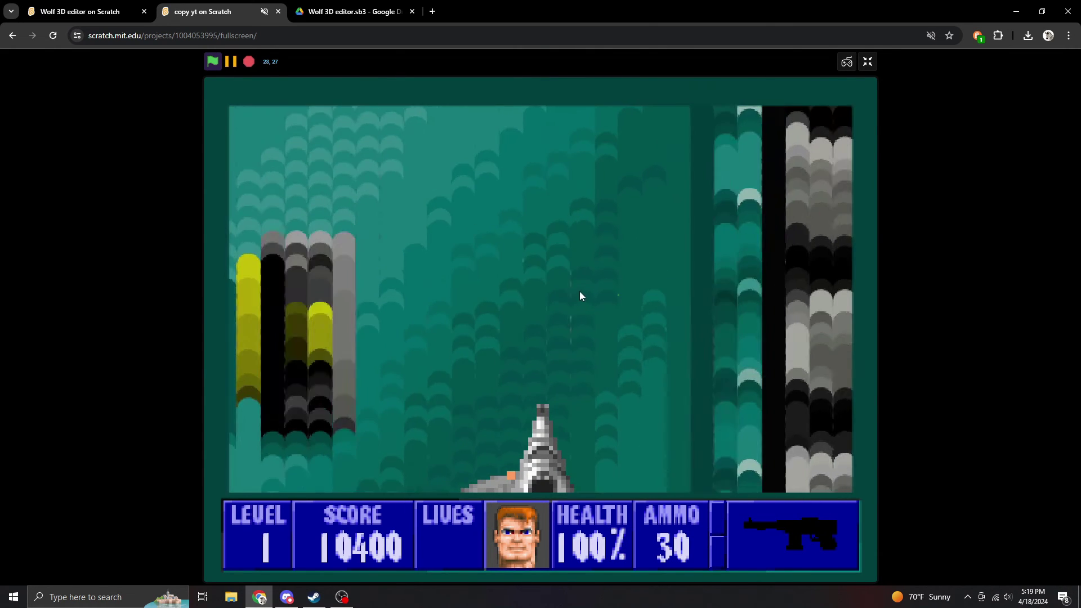
- Open the teal door at the end, shoot the two guards in the hall behind it and collect the dropped ammo
{"action": "key", "text": "Left"}
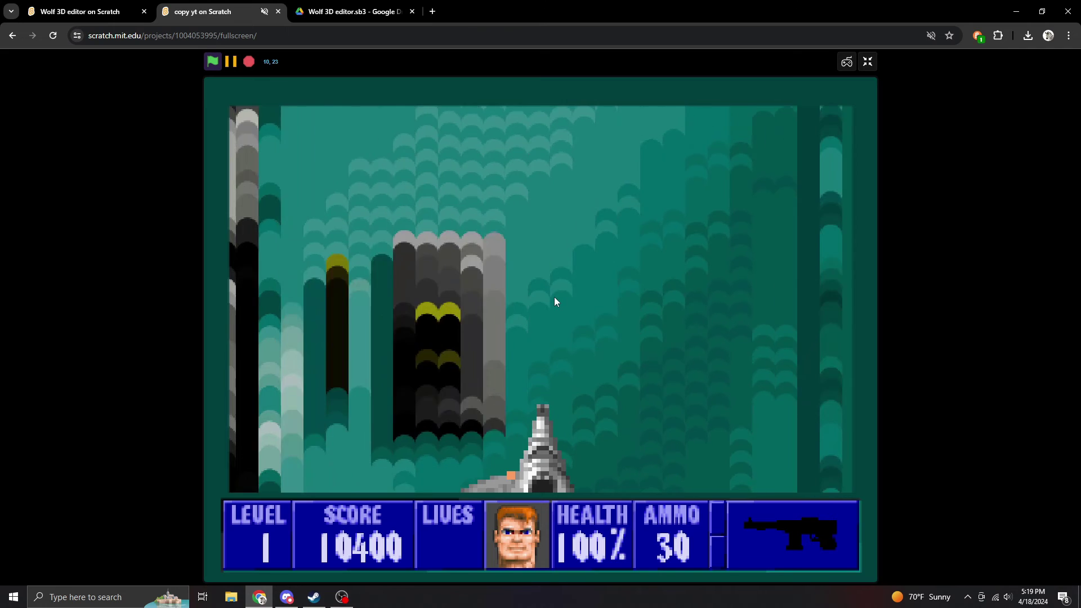
{"action": "key", "text": "Left"}
{"action": "left_click", "coordinate": [536, 295]}
{"action": "left_click", "coordinate": [536, 296]}
{"action": "key", "text": "Up"}
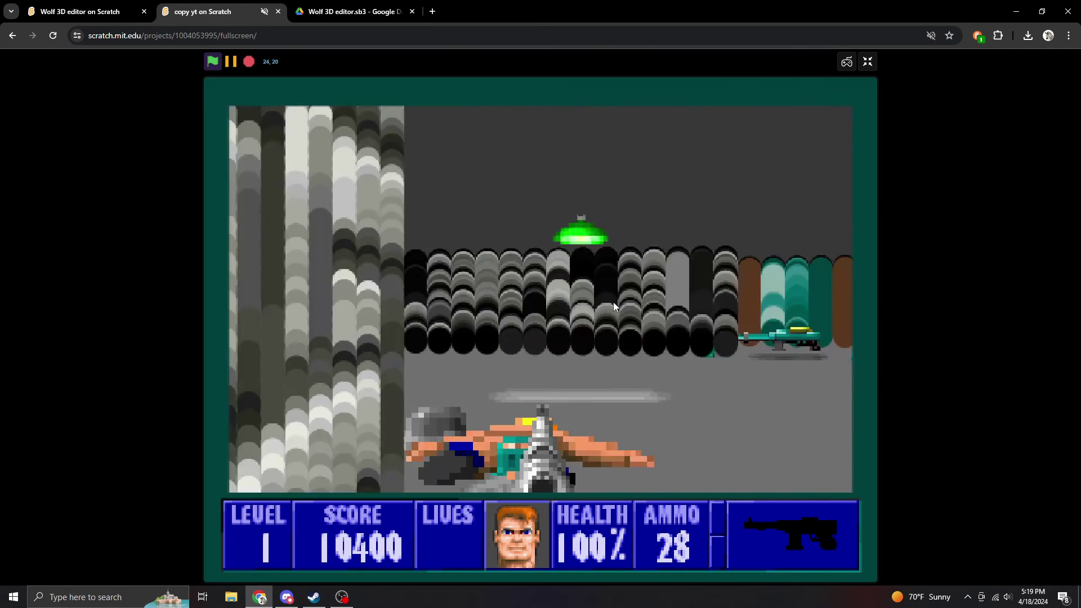
{"action": "key", "text": "Right"}
{"action": "left_click", "coordinate": [658, 302]}
{"action": "left_click", "coordinate": [657, 302]}
{"action": "key", "text": "Up"}
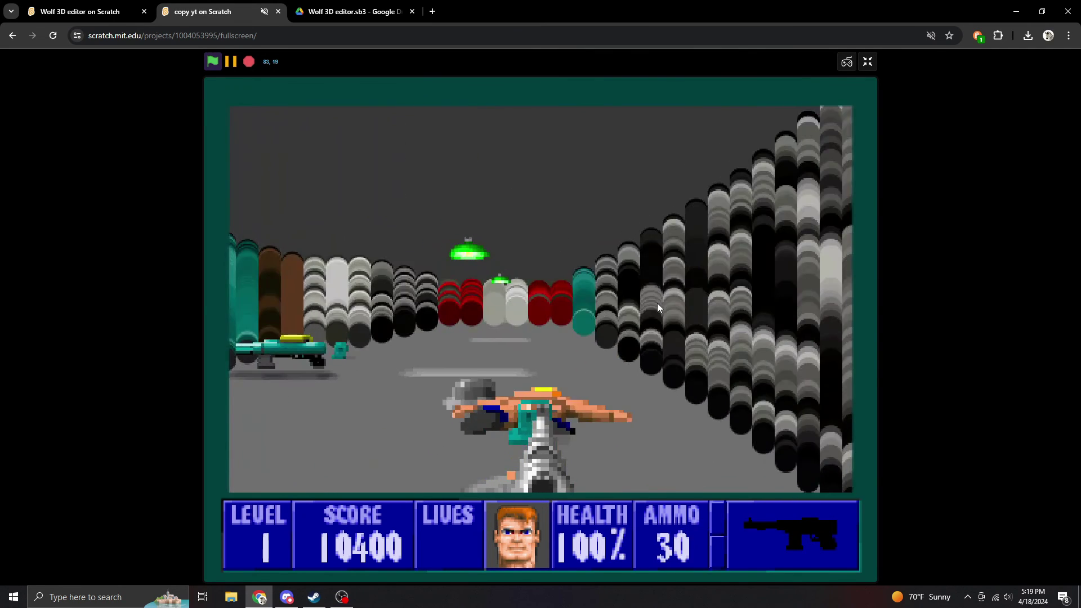
- Collect ammo in the green-lit hall and inspect the grey panel on the red brick wall at its far end
{"action": "key", "text": "Left"}
{"action": "key", "text": "Left"}
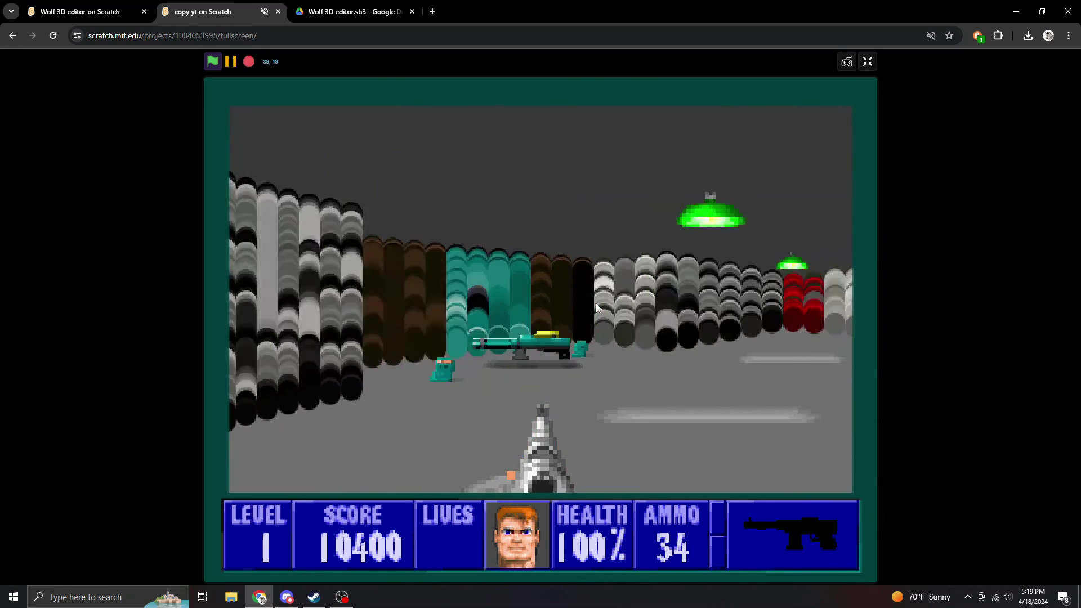
{"action": "key", "text": "Up"}
{"action": "key", "text": "Right"}
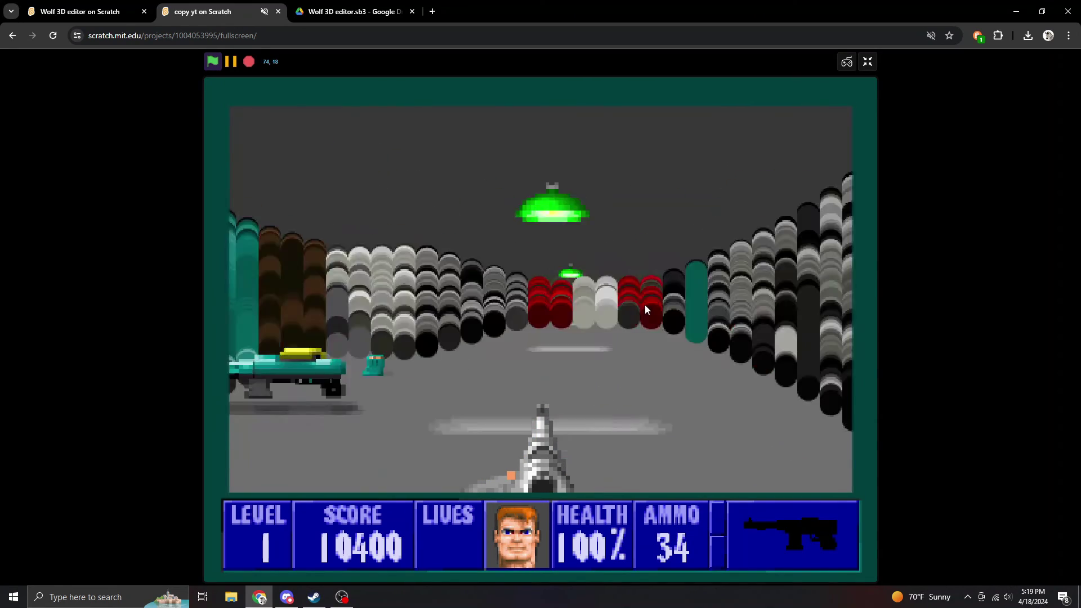
{"action": "key", "text": "Up"}
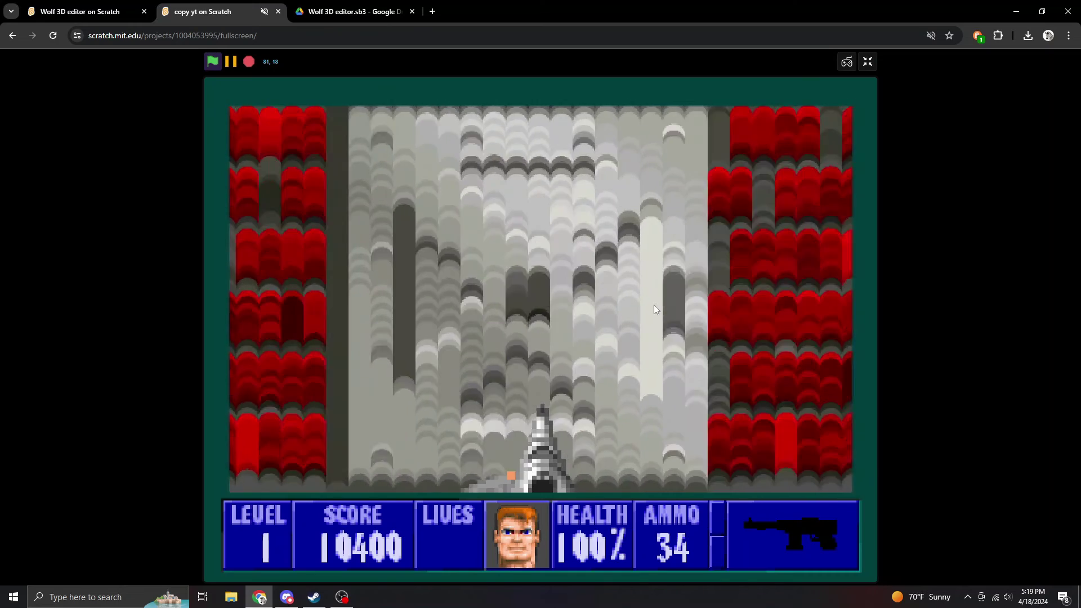
{"action": "key", "text": "Down"}
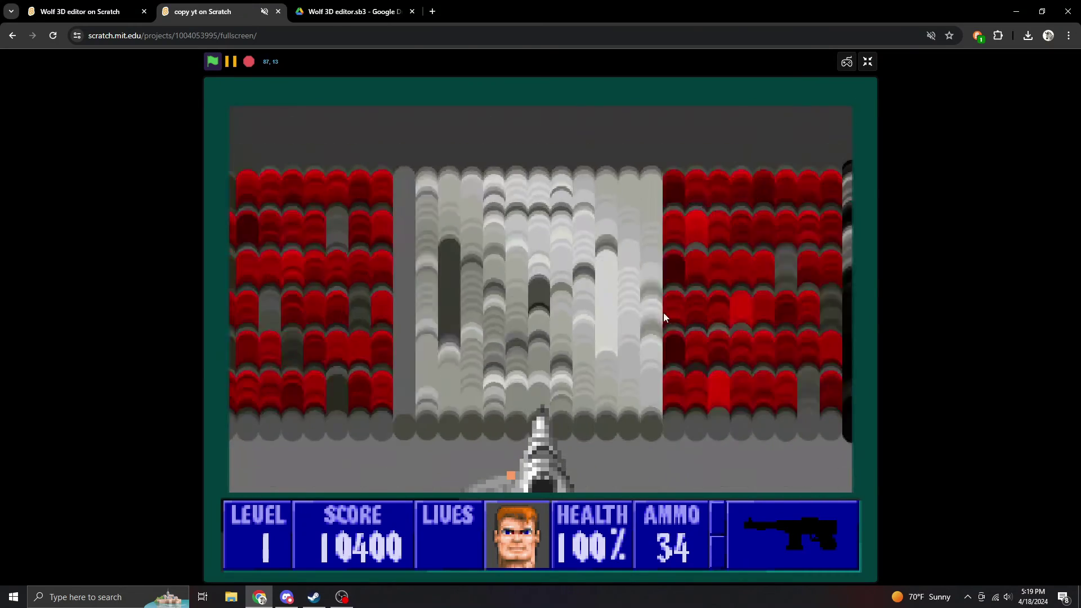
- Return to the brown wood wall, pick up the chaingun and ammo and open the door to the boss's columned hall
{"action": "key", "text": "Left"}
{"action": "key", "text": "Left"}
{"action": "key", "text": "Up"}
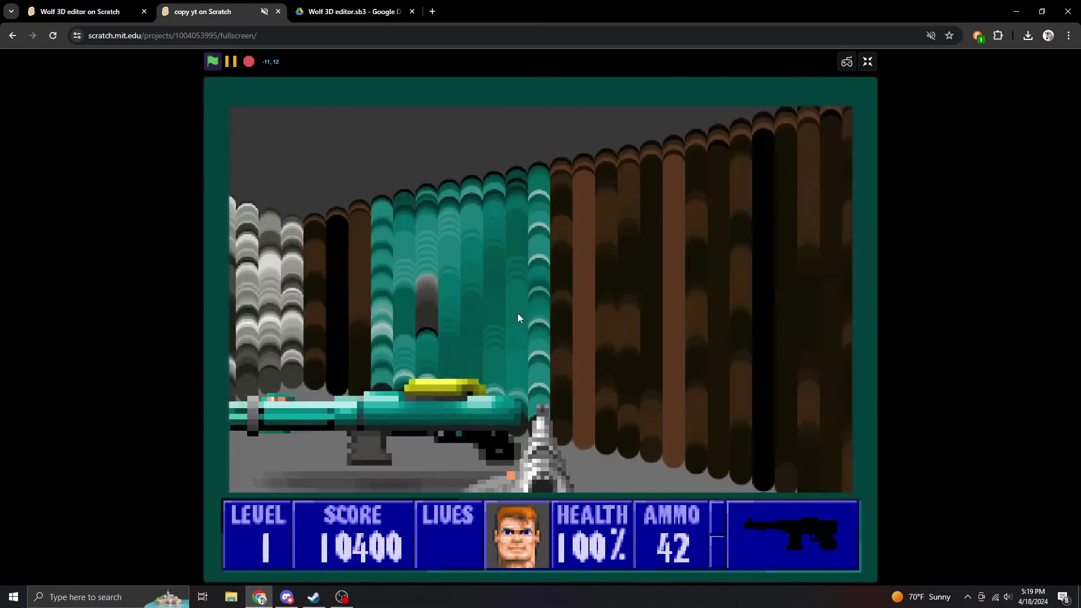
{"action": "key", "text": "Right"}
{"action": "key", "text": "Right"}
{"action": "key", "text": "Up"}
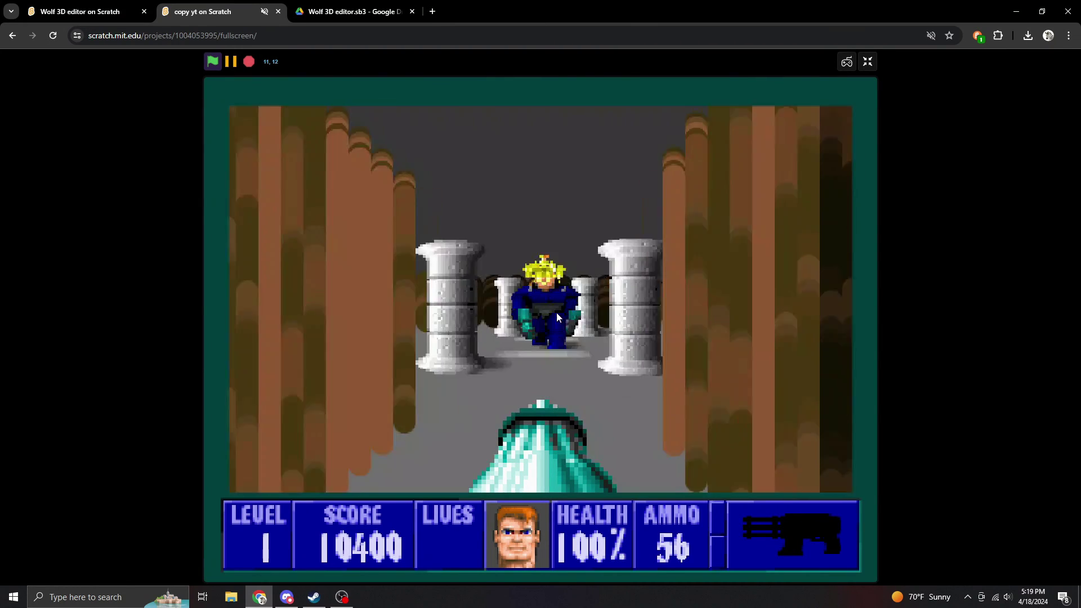
- Shoot the boss in the columned hall with the chaingun and collect the gold key
{"action": "key", "text": "Up"}
{"action": "left_click", "coordinate": [559, 316]}
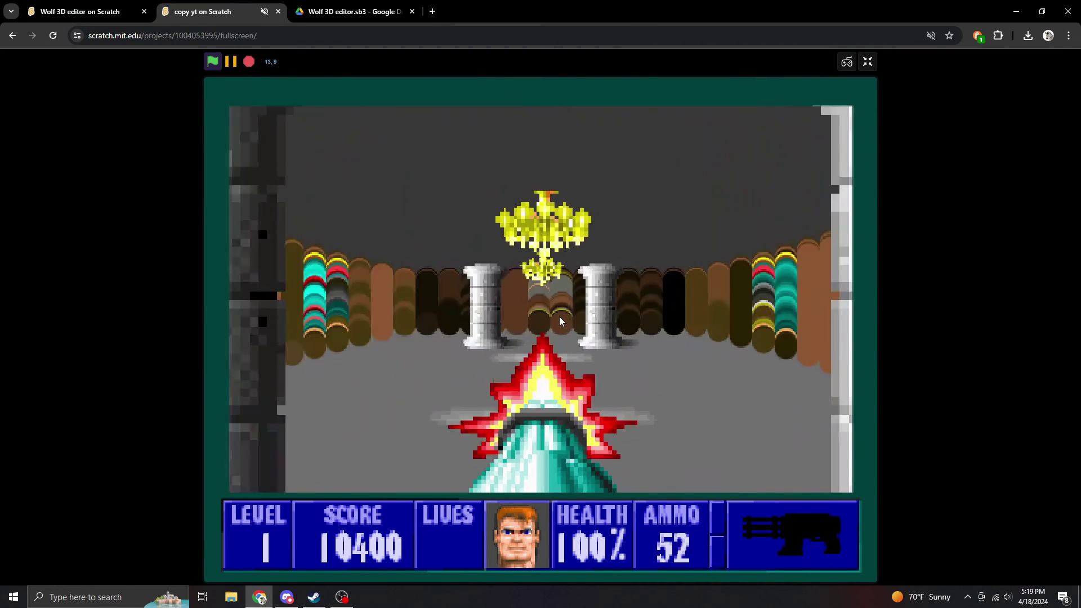
{"action": "key", "text": "Down"}
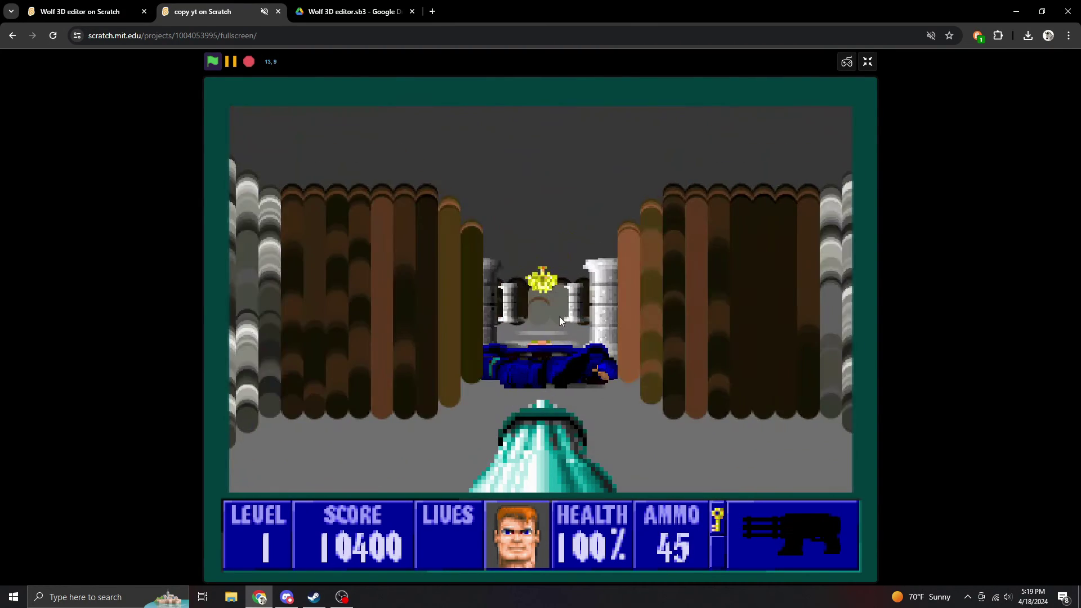
{"action": "key", "text": "Up"}
{"action": "key", "text": "Up"}
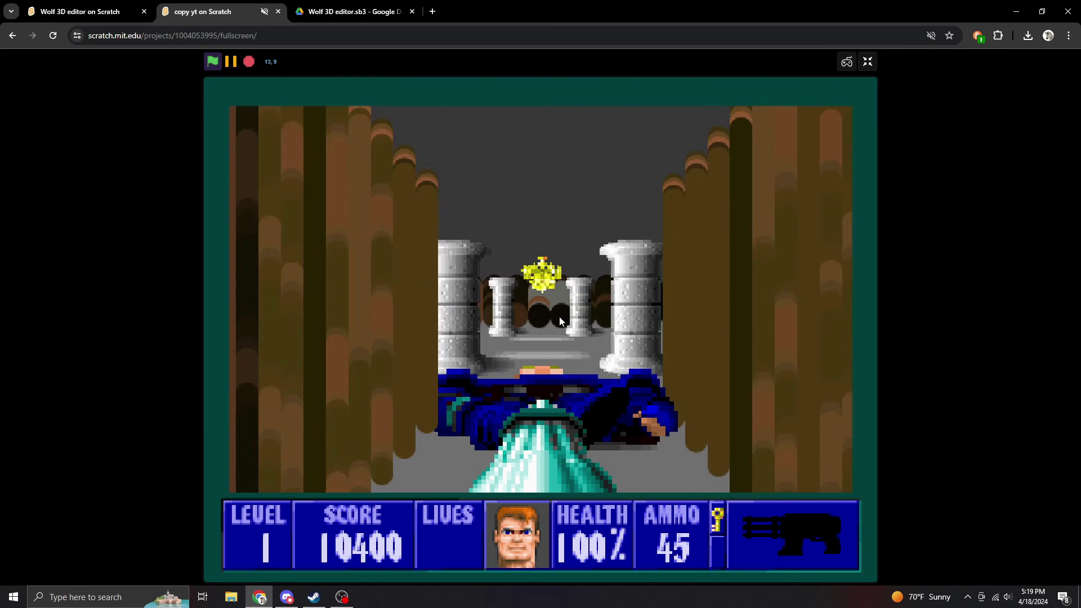
{"action": "key", "text": "Down"}
{"action": "key", "text": "Up"}
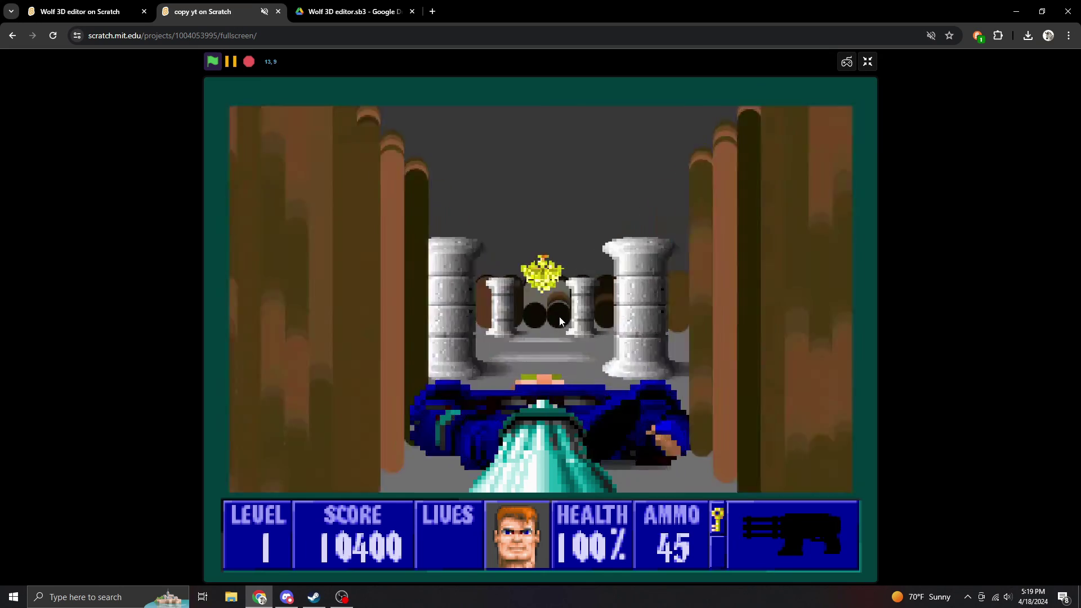
{"action": "key", "text": "Down"}
- Switch to the machine gun, follow the red brick corridor to the elevator and finish floor 1
{"action": "key", "text": "Left"}
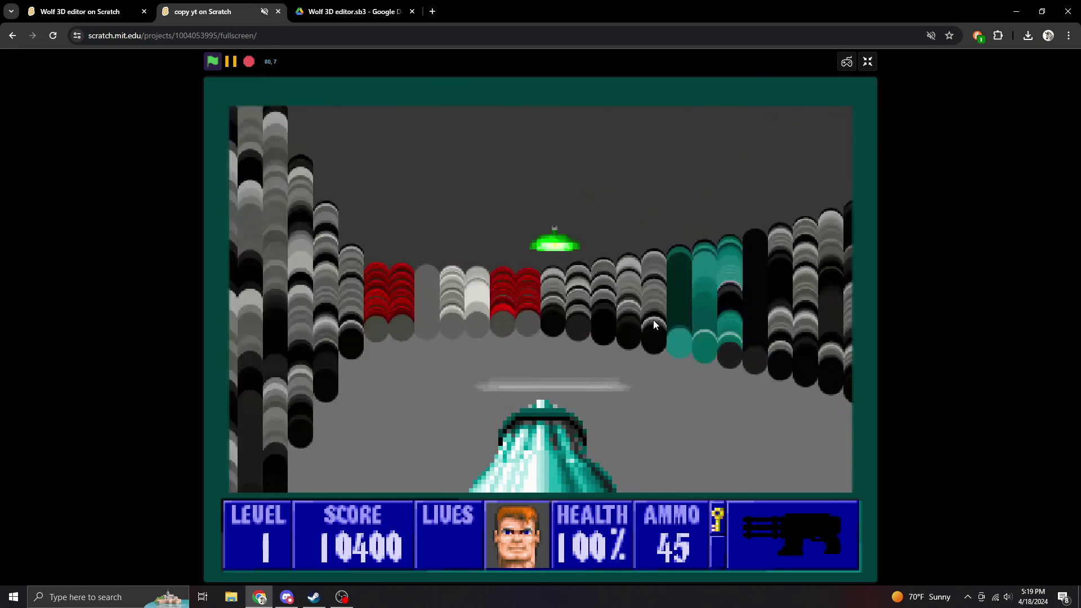
{"action": "key", "text": "Left"}
{"action": "key", "text": "Up"}
{"action": "key", "text": "Left"}
{"action": "key", "text": "3"}
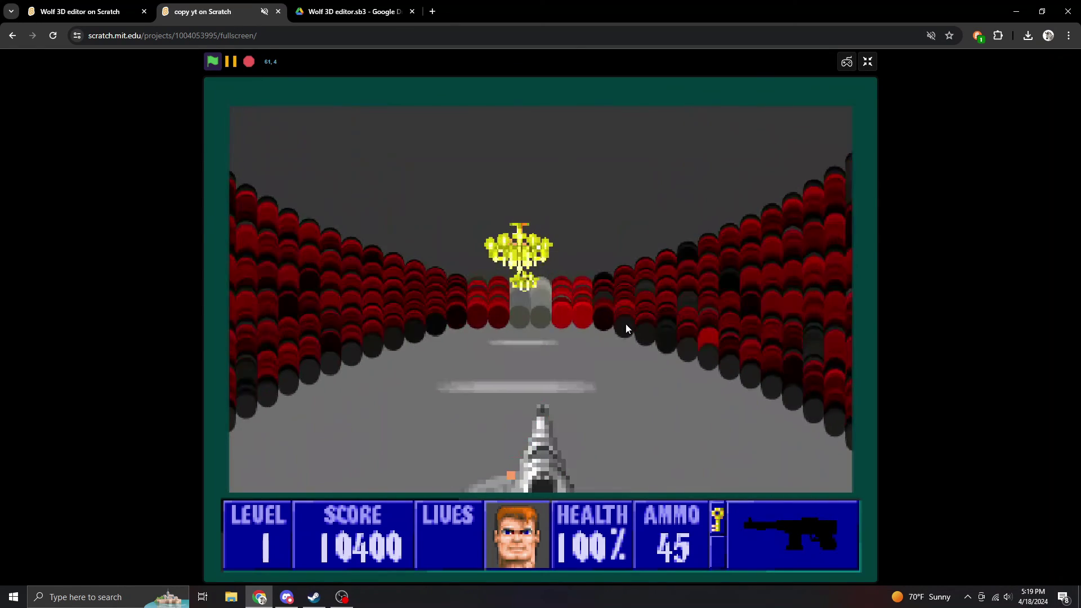
{"action": "key", "text": "Up"}
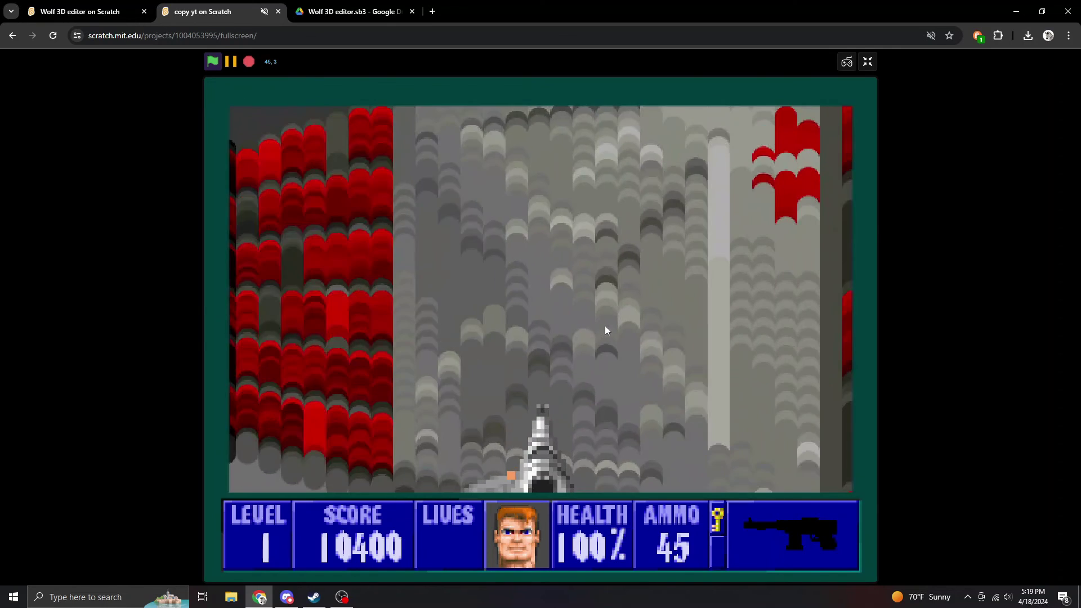
{"action": "key", "text": "Left"}
{"action": "key", "text": "Up"}
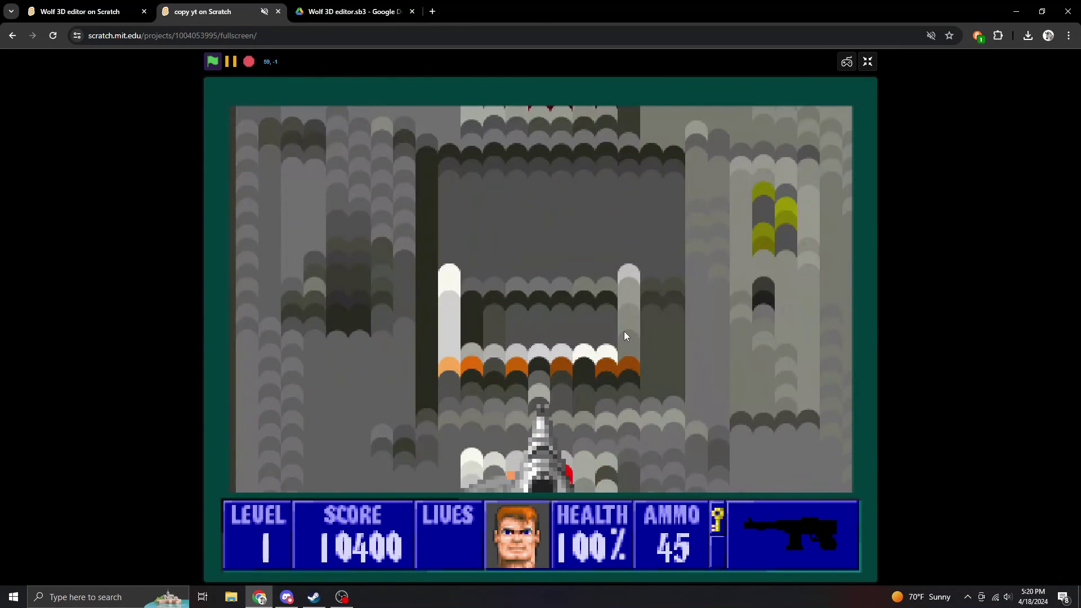
{"action": "key", "text": "Up"}
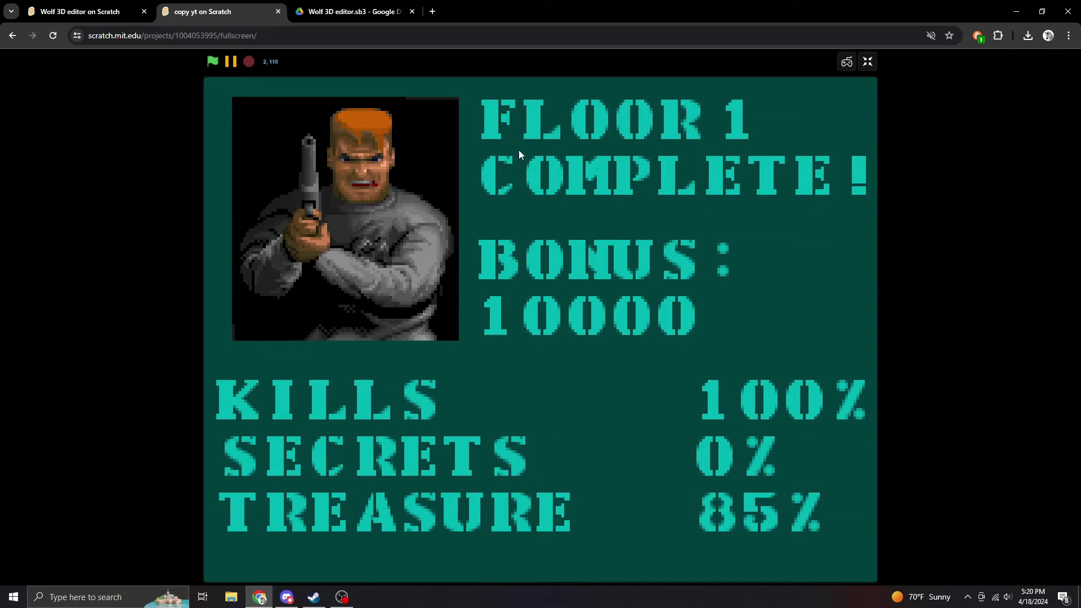
- Exit the game's full-screen view and show the My Games folder in File Explorer
{"action": "key", "text": "Escape"}
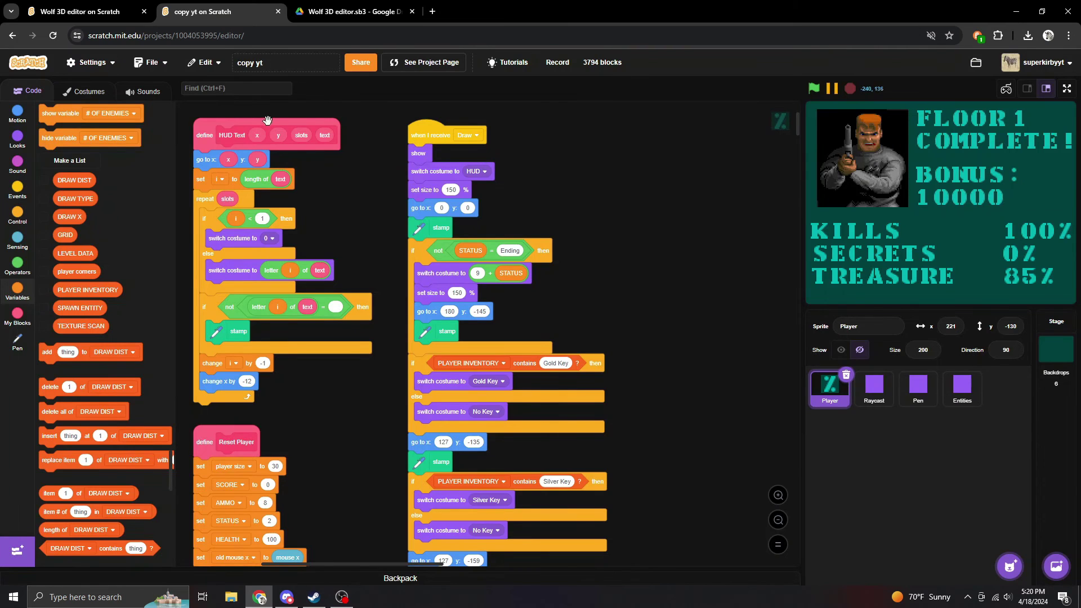
{"action": "left_click", "coordinate": [232, 596]}
{"action": "left_click", "coordinate": [130, 225]}
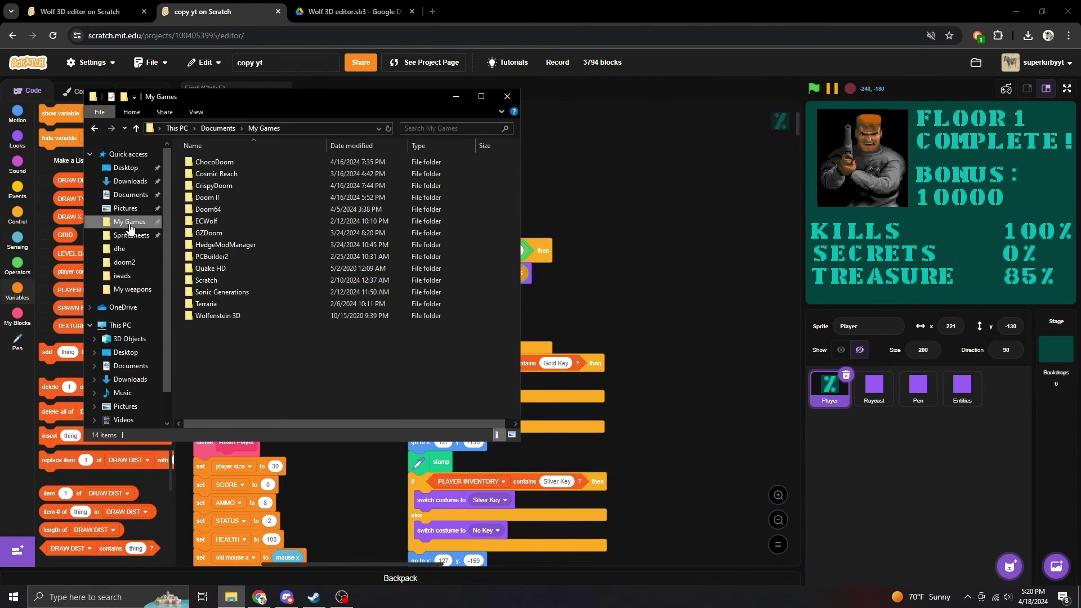
- Open the Episode 1 folder inside Scratch > Wolf 3D > Map Files > Individual
{"action": "double_click", "coordinate": [223, 277]}
{"action": "double_click", "coordinate": [227, 161]}
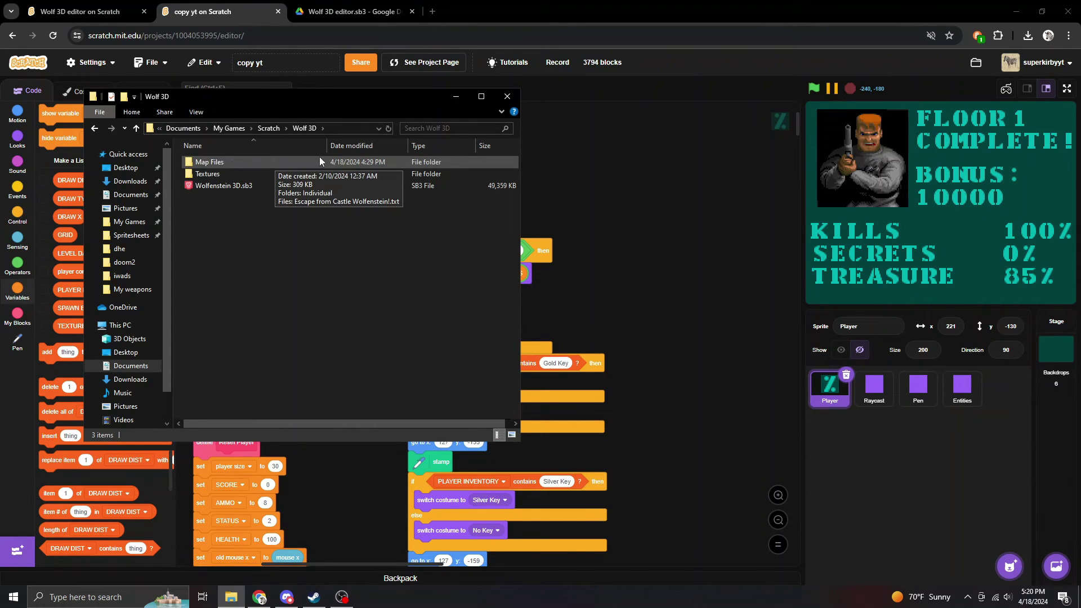
{"action": "double_click", "coordinate": [249, 162]}
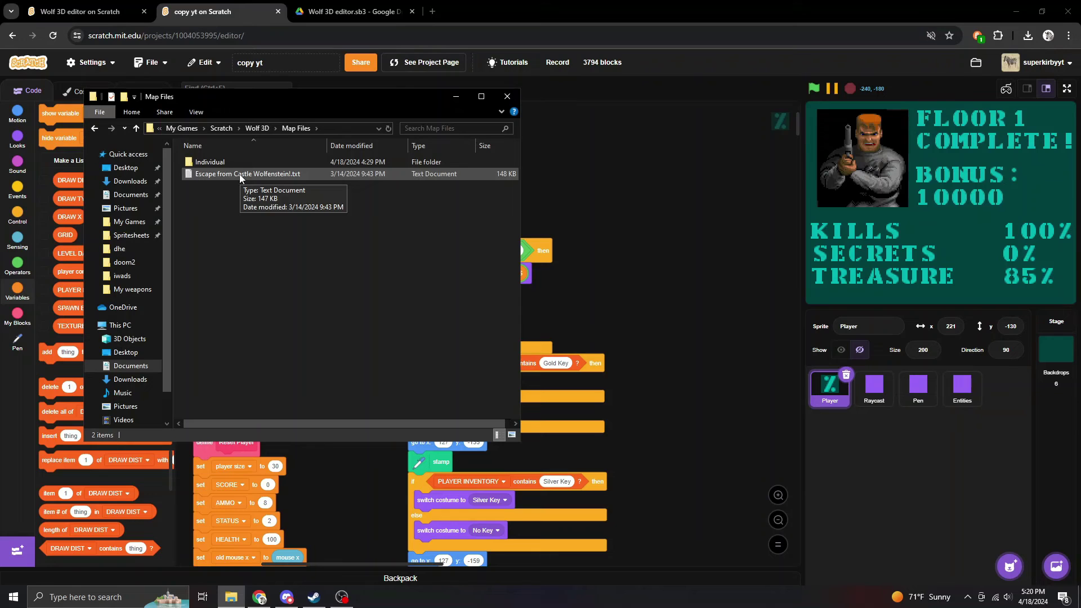
{"action": "double_click", "coordinate": [237, 162]}
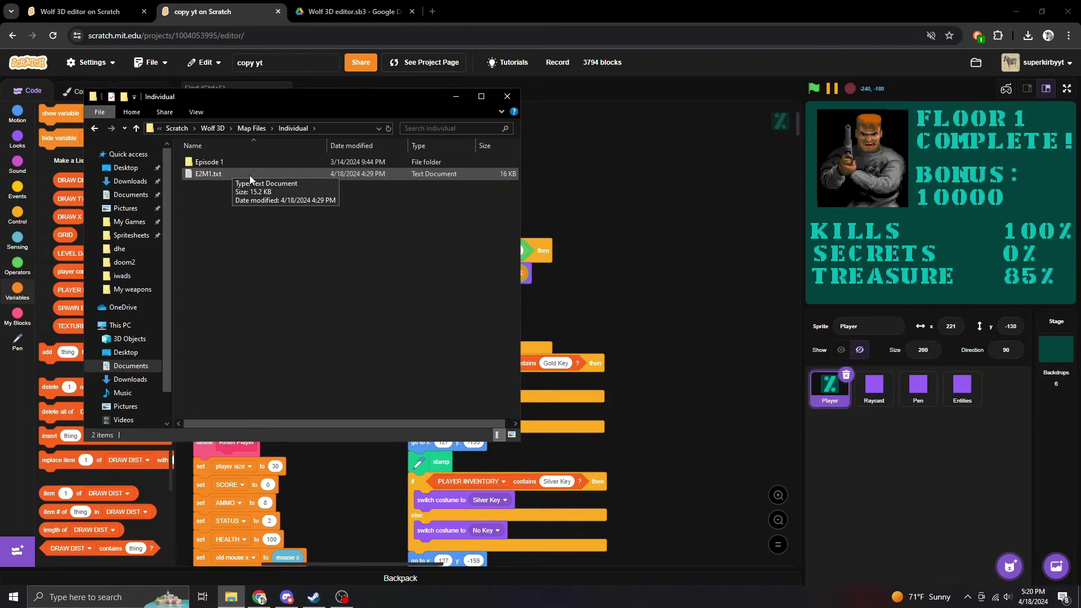
{"action": "double_click", "coordinate": [224, 161]}
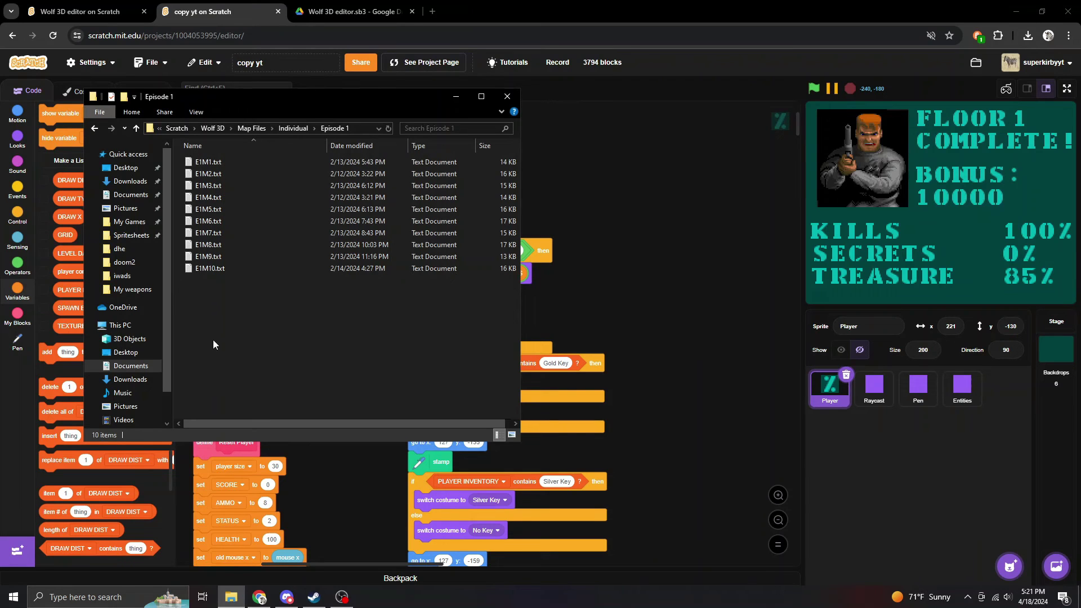
- Create a text document named New Episode.txt in the Episode 1 folder
{"action": "right_click", "coordinate": [211, 313]}
{"action": "mouse_move", "coordinate": [286, 448]}
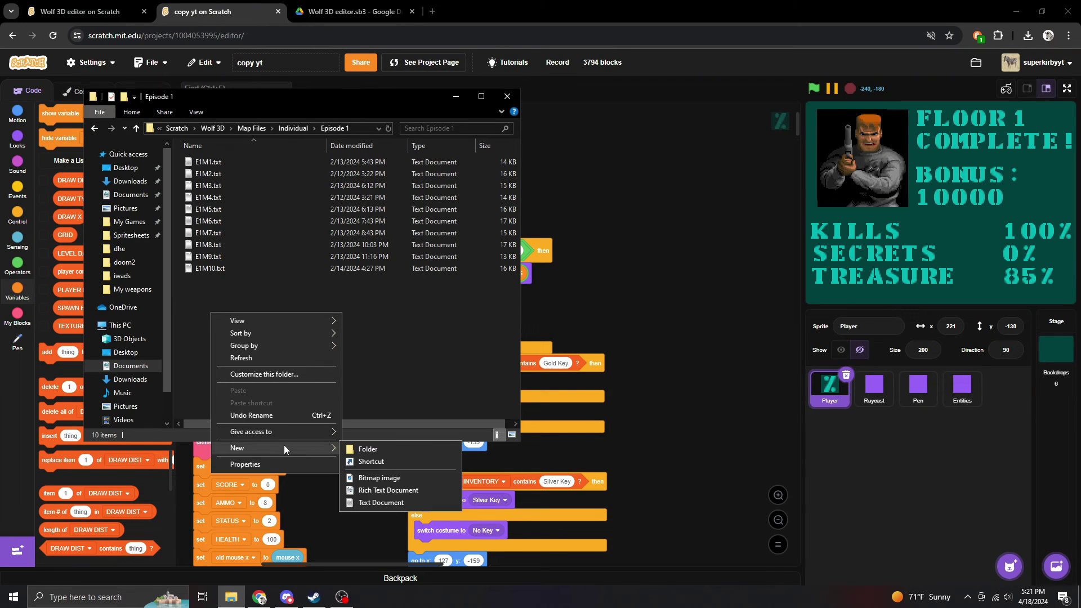
{"action": "left_click", "coordinate": [380, 502]}
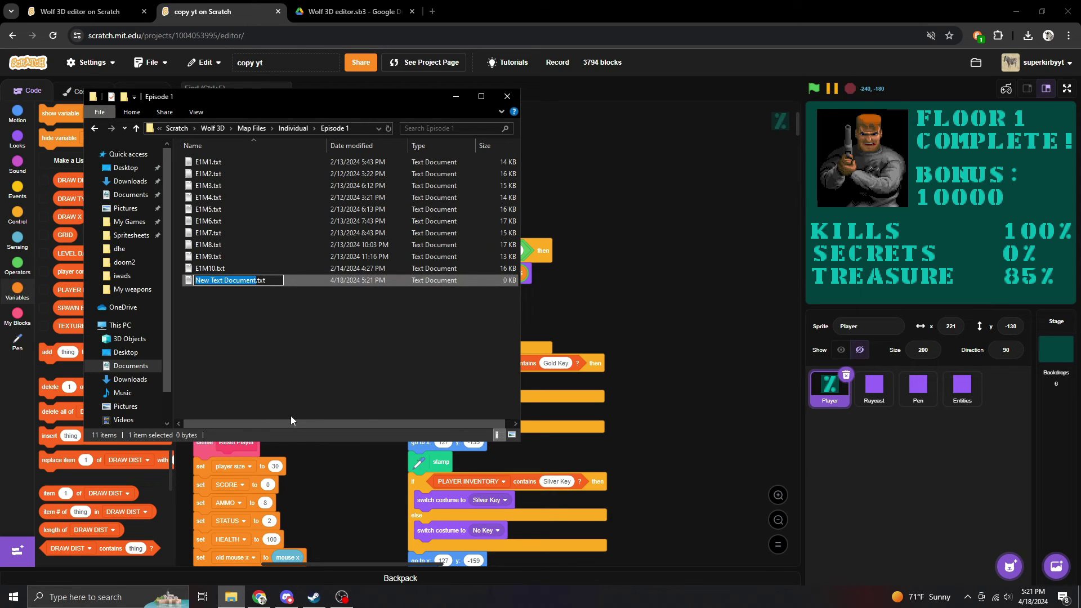
{"action": "type", "text": "New Episo"}
{"action": "type", "text": "de"}
{"action": "key", "text": "Return"}
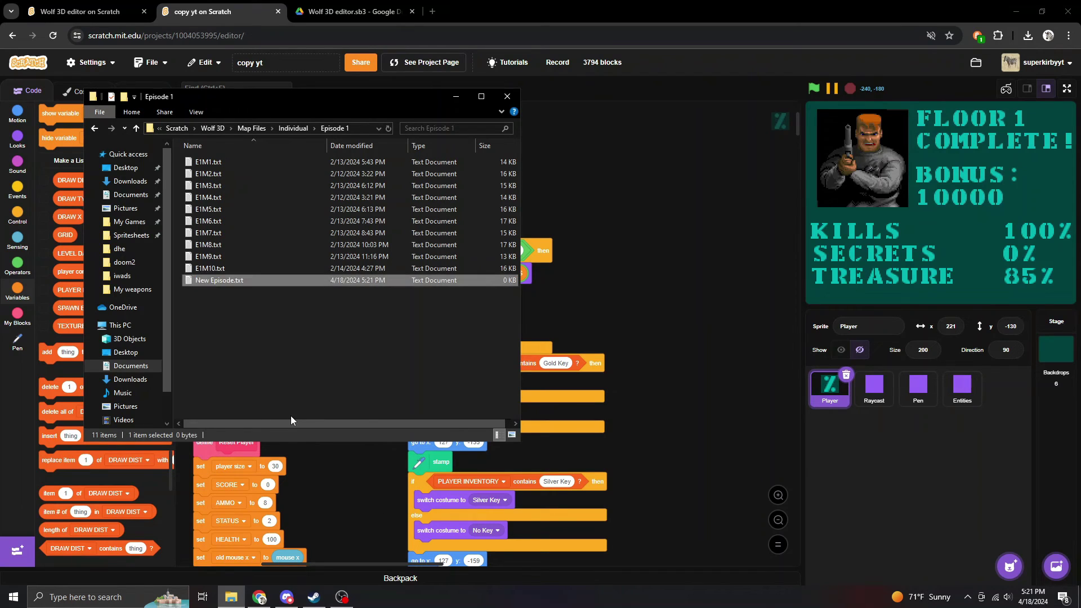
- Open E1M1.txt and examine its list of map values, including entries such as 1000004
{"action": "double_click", "coordinate": [224, 164]}
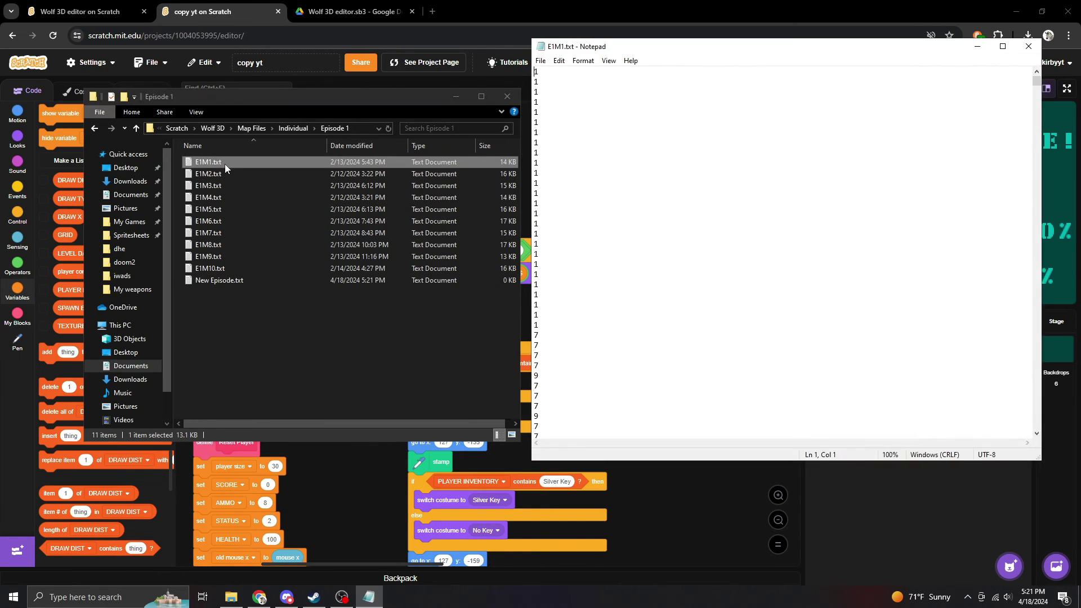
{"action": "left_click", "coordinate": [664, 92]}
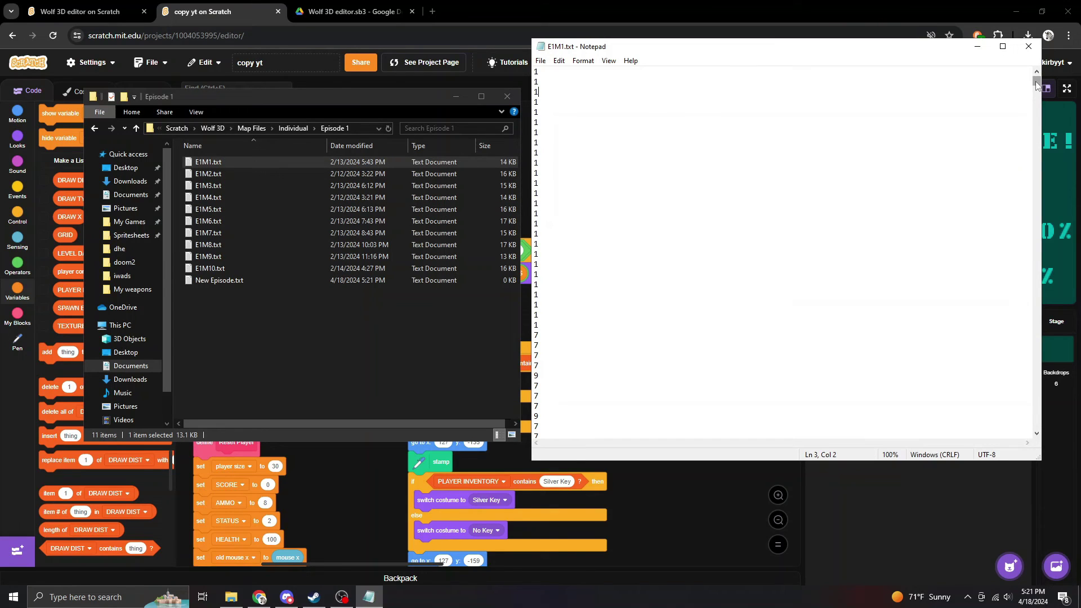
{"action": "left_click_drag", "start_coordinate": [1036, 82], "coordinate": [1037, 97]}
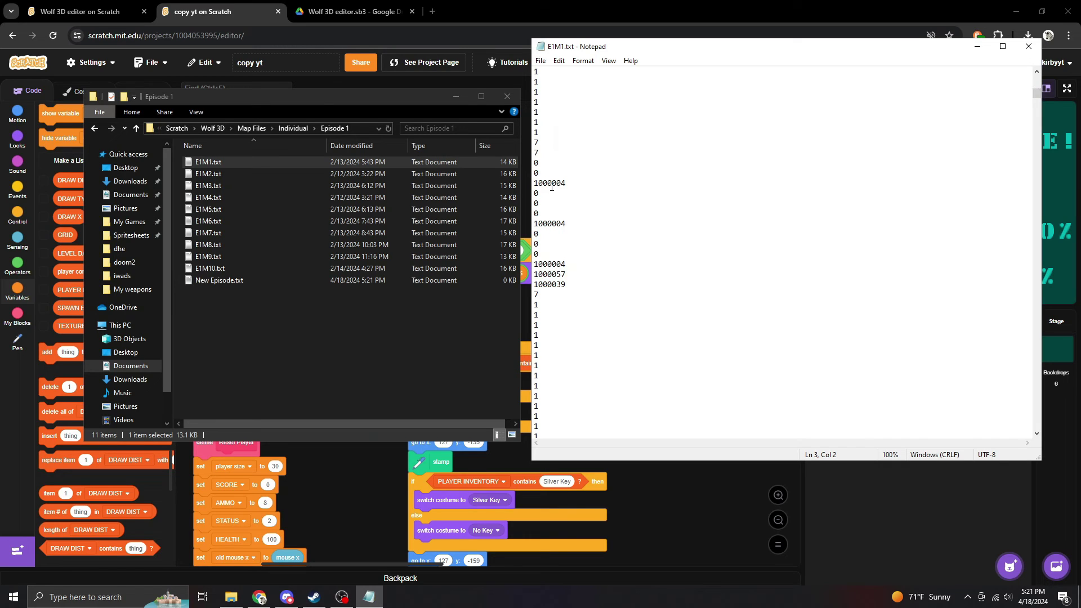
{"action": "left_click_drag", "start_coordinate": [566, 183], "coordinate": [530, 183]}
{"action": "left_click", "coordinate": [635, 200]}
{"action": "scroll", "coordinate": [866, 121], "scroll_direction": "up", "scroll_amount": 10}
{"action": "left_click", "coordinate": [685, 89]}
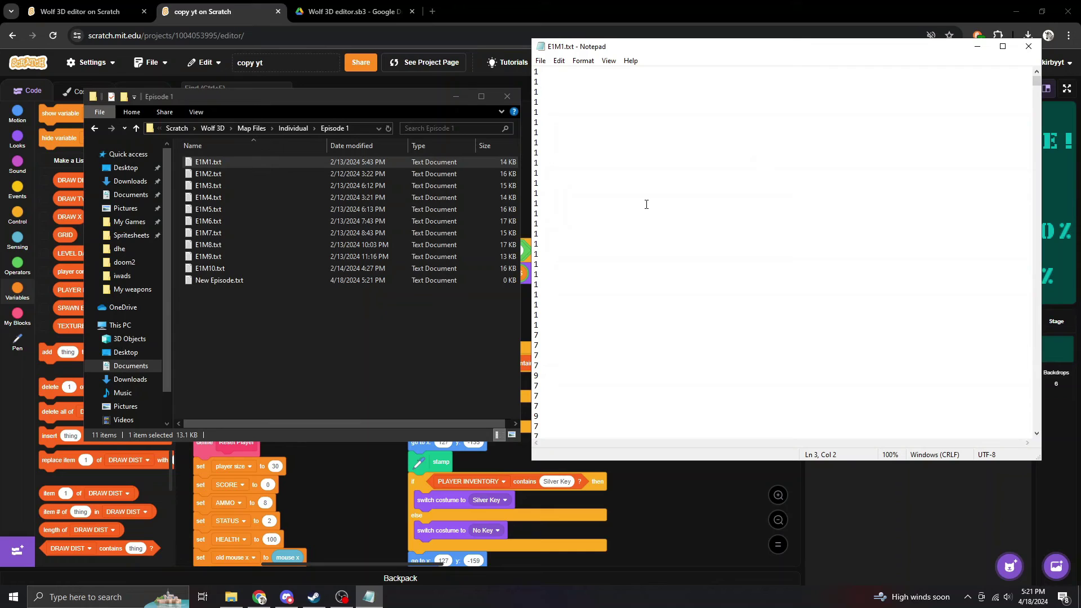
- Copy all lines of E1M1.txt into New Episode.txt, save it, and close E1M1.txt
{"action": "key", "text": "ctrl+a"}
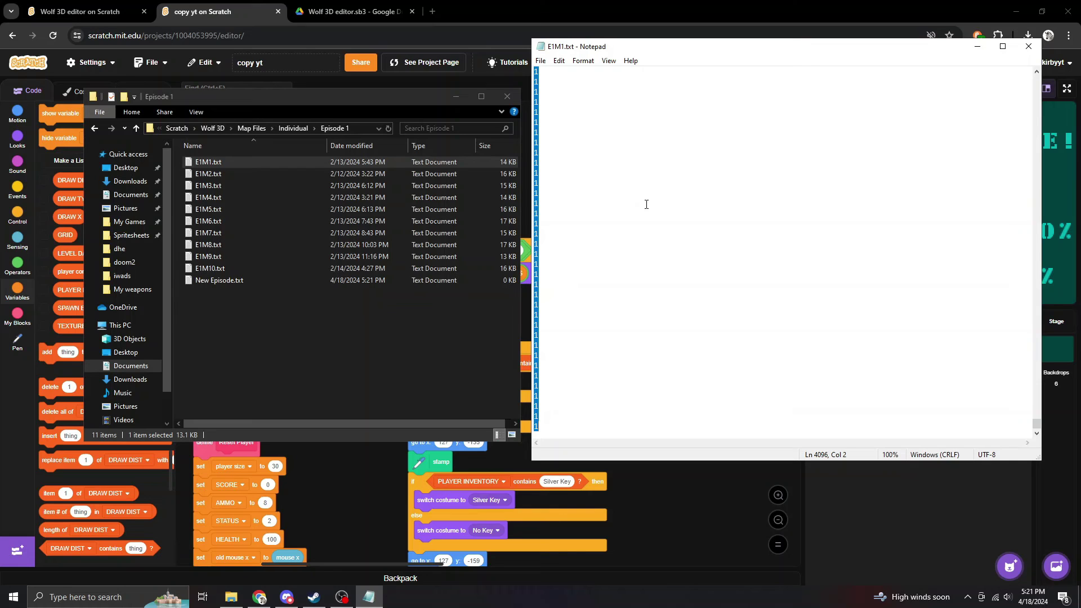
{"action": "double_click", "coordinate": [264, 281]}
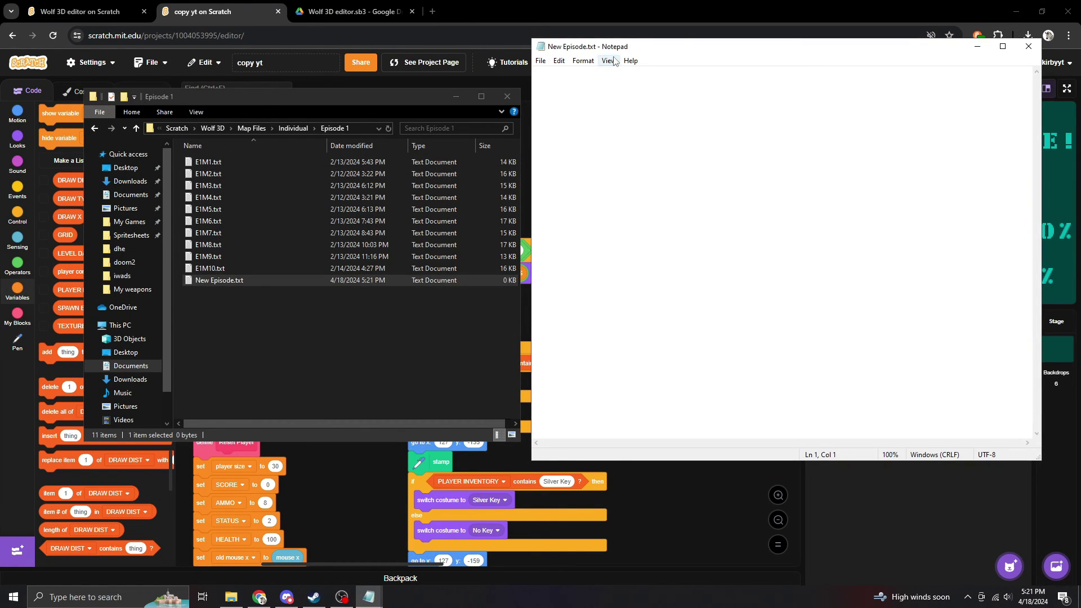
{"action": "left_click_drag", "start_coordinate": [614, 49], "coordinate": [120, 49]}
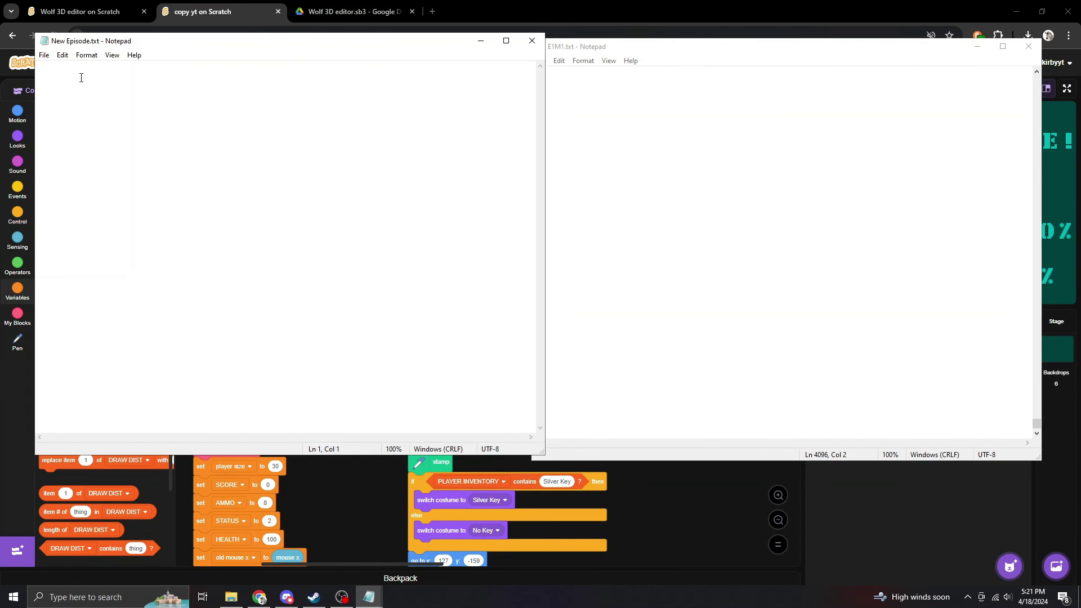
{"action": "key", "text": "ctrl+v"}
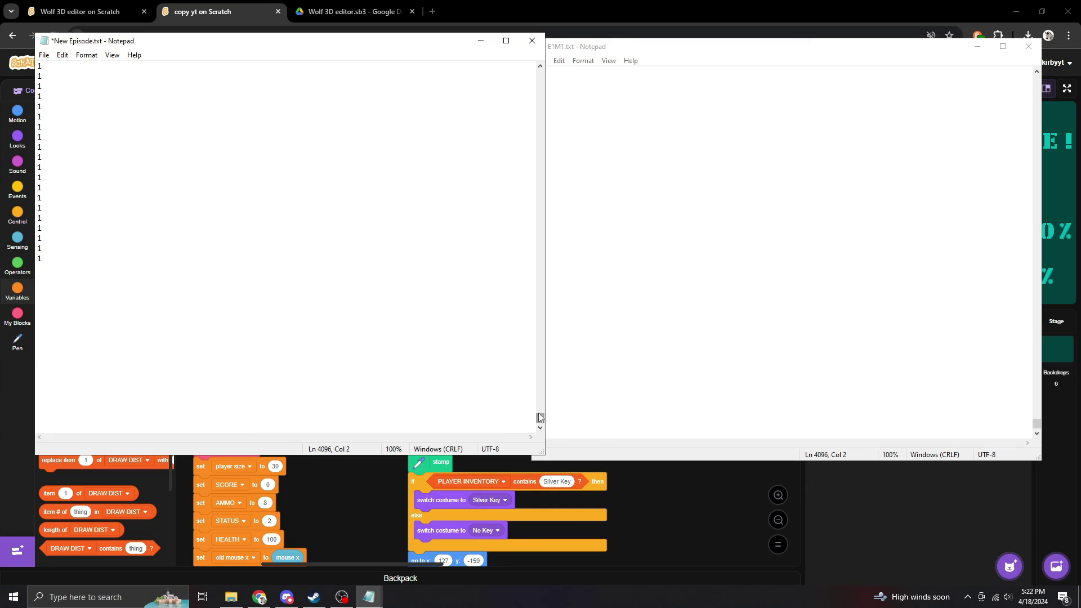
{"action": "left_click_drag", "start_coordinate": [539, 417], "coordinate": [539, 75]}
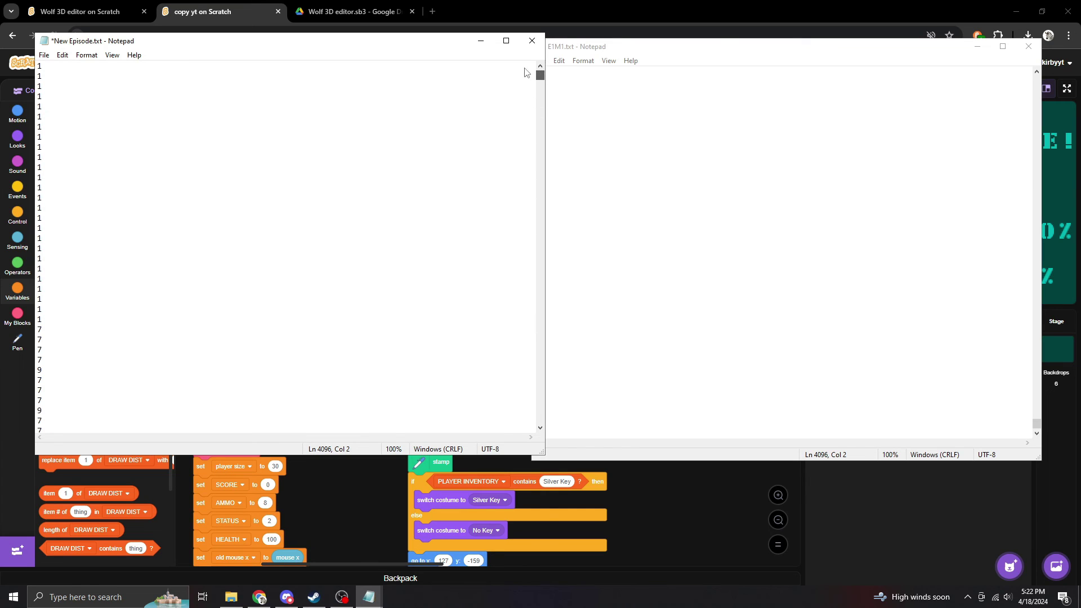
{"action": "left_click", "coordinate": [37, 67]}
{"action": "key", "text": "ctrl+s"}
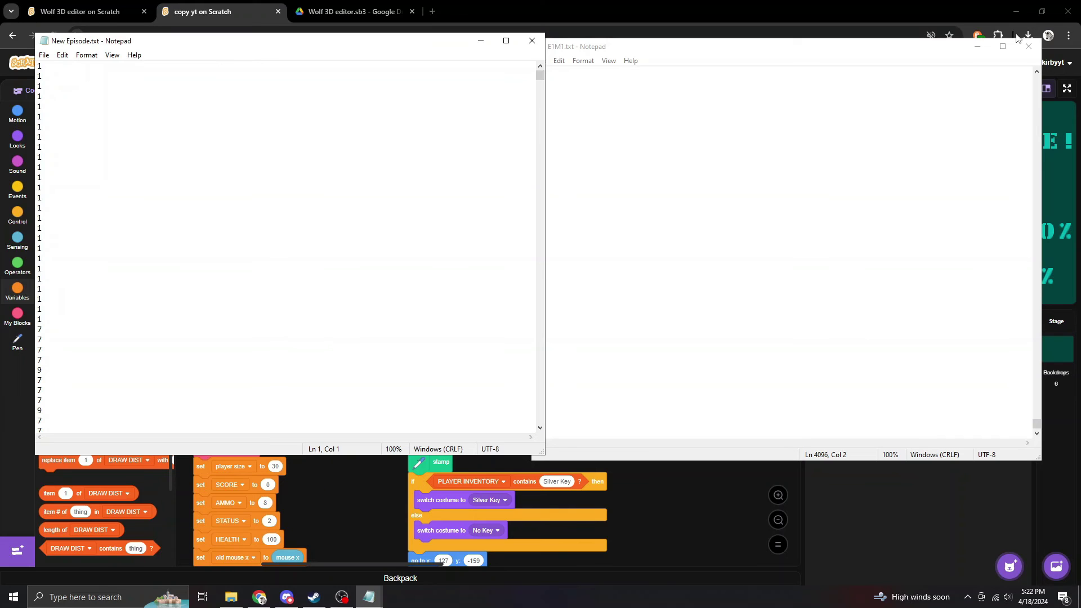
{"action": "left_click", "coordinate": [1020, 52]}
- Open E1M2.txt, place it beside New Episode.txt, and copy all of its lines
{"action": "left_click_drag", "start_coordinate": [334, 40], "coordinate": [719, 35]}
{"action": "double_click", "coordinate": [240, 174]}
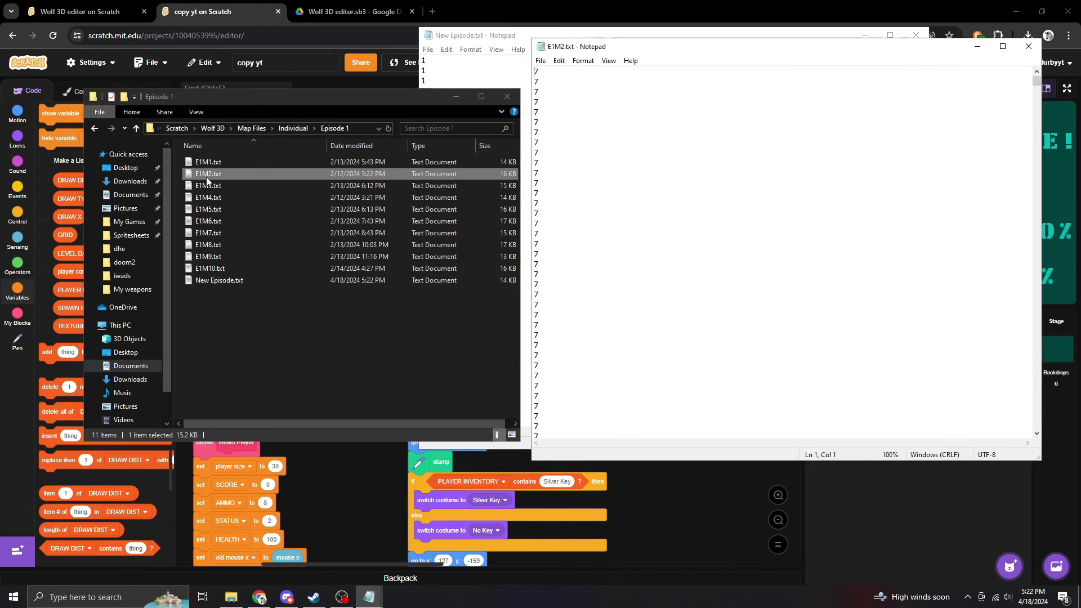
{"action": "left_click_drag", "start_coordinate": [647, 46], "coordinate": [179, 32]}
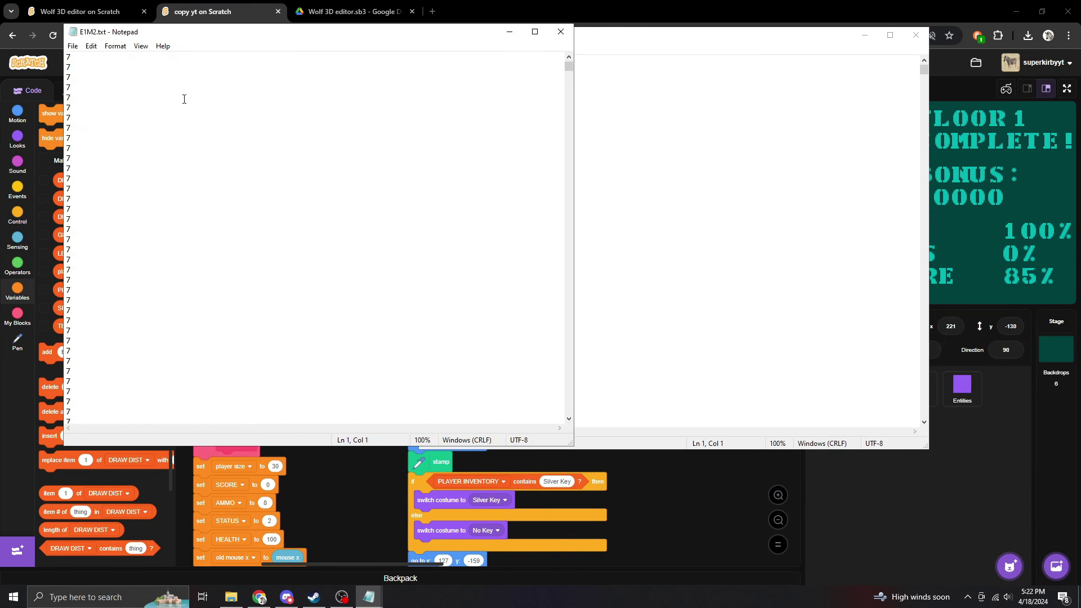
{"action": "key", "text": "ctrl+a"}
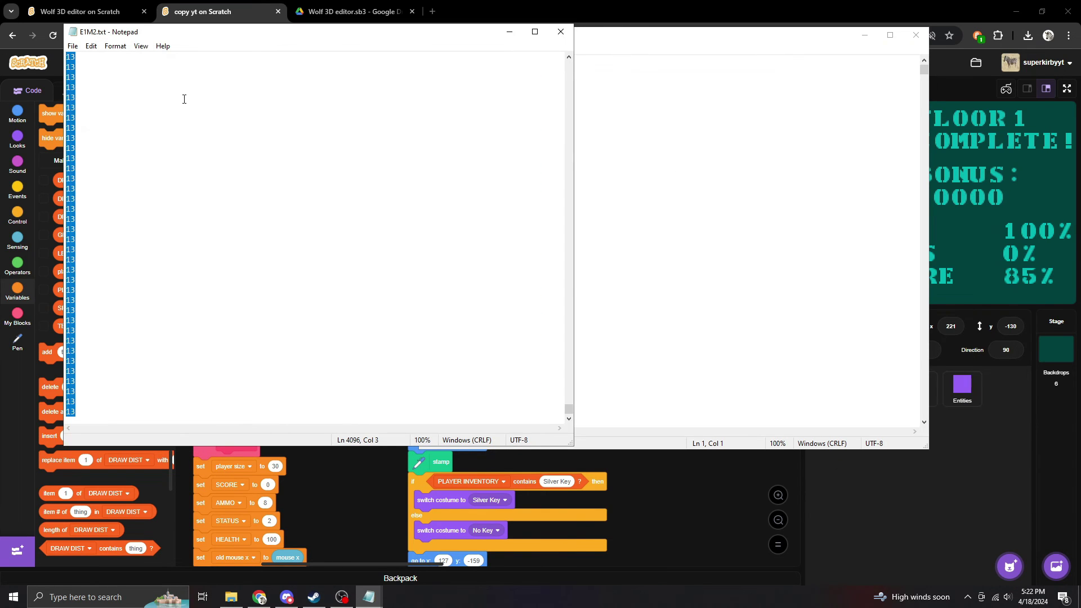
{"action": "left_click_drag", "start_coordinate": [615, 36], "coordinate": [623, 33]}
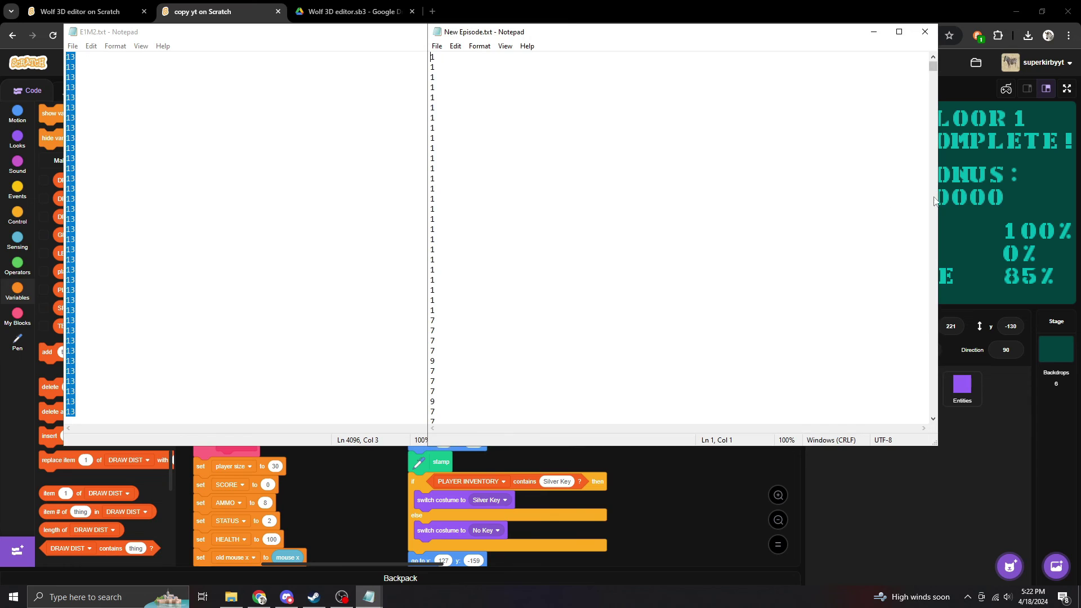
- Append the copied E1M2 data on a new line at the end of New Episode.txt and save the file
{"action": "left_click_drag", "start_coordinate": [931, 79], "coordinate": [923, 443]}
{"action": "left_click_drag", "start_coordinate": [932, 67], "coordinate": [931, 415]}
{"action": "left_click", "coordinate": [466, 410]}
{"action": "key", "text": "Return"}
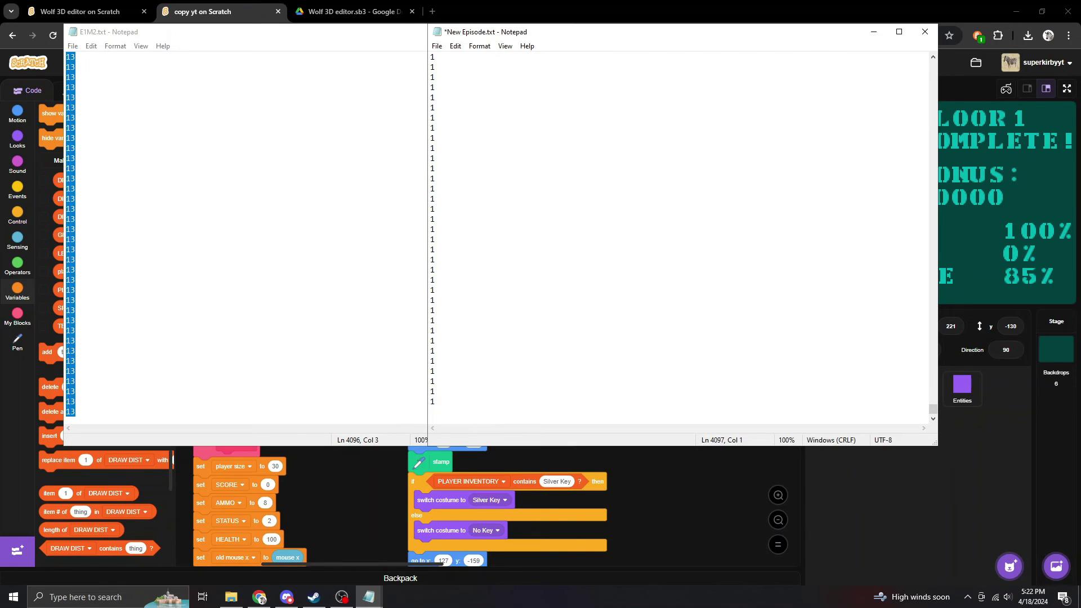
{"action": "key", "text": "BackSpace"}
{"action": "key", "text": "Return"}
{"action": "key", "text": "ctrl+v"}
{"action": "key", "text": "ctrl+s"}
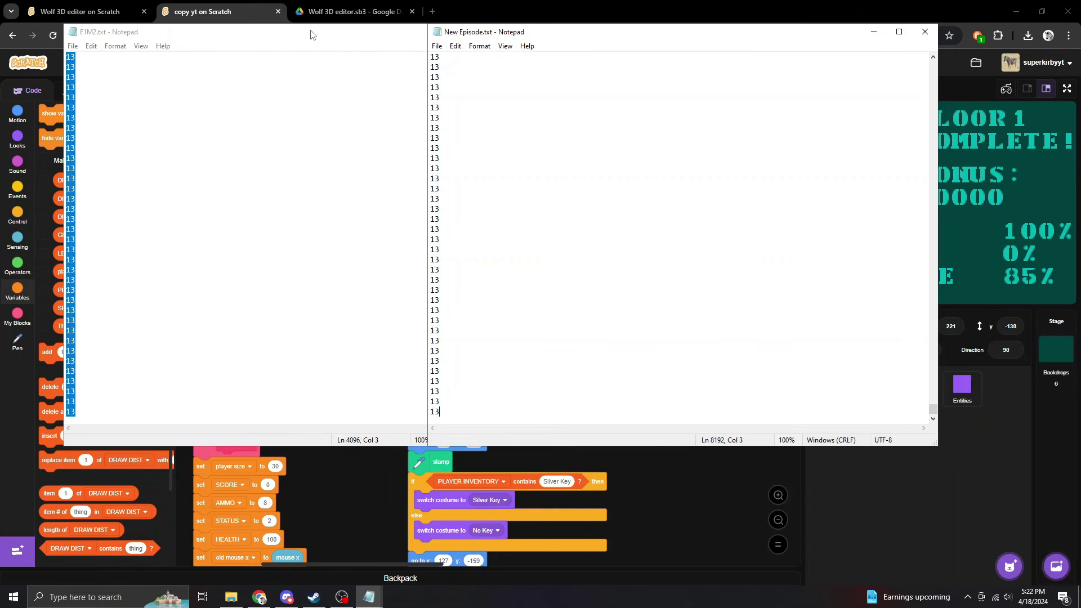
- Close E1M2.txt, New Episode.txt and the Episode 1 folder window to return to the Scratch project
{"action": "left_click_drag", "start_coordinate": [309, 33], "coordinate": [509, 47]}
{"action": "left_click", "coordinate": [483, 36]}
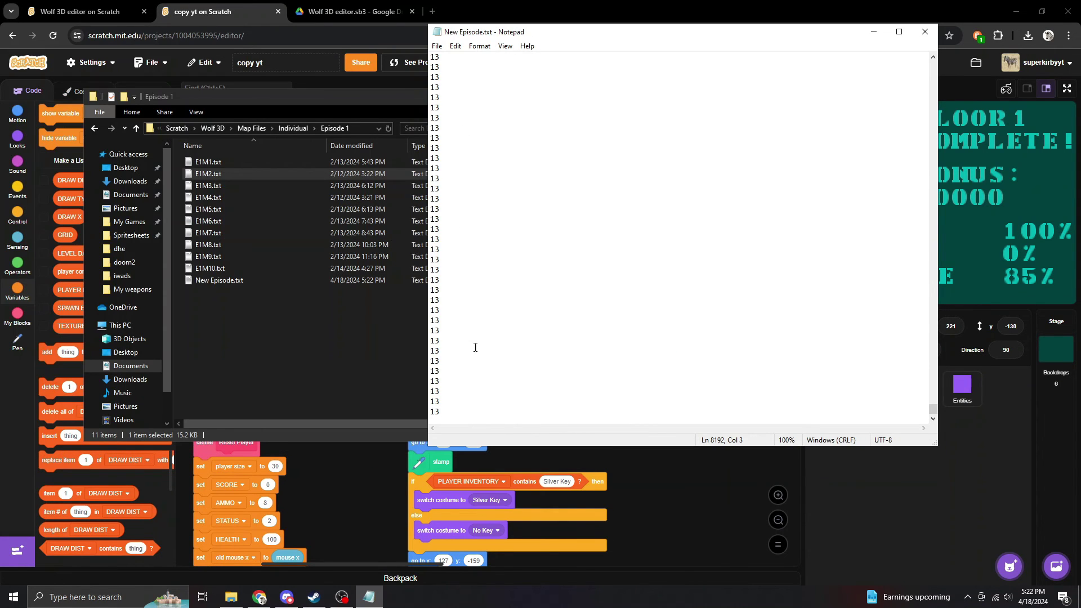
{"action": "left_click", "coordinate": [924, 32]}
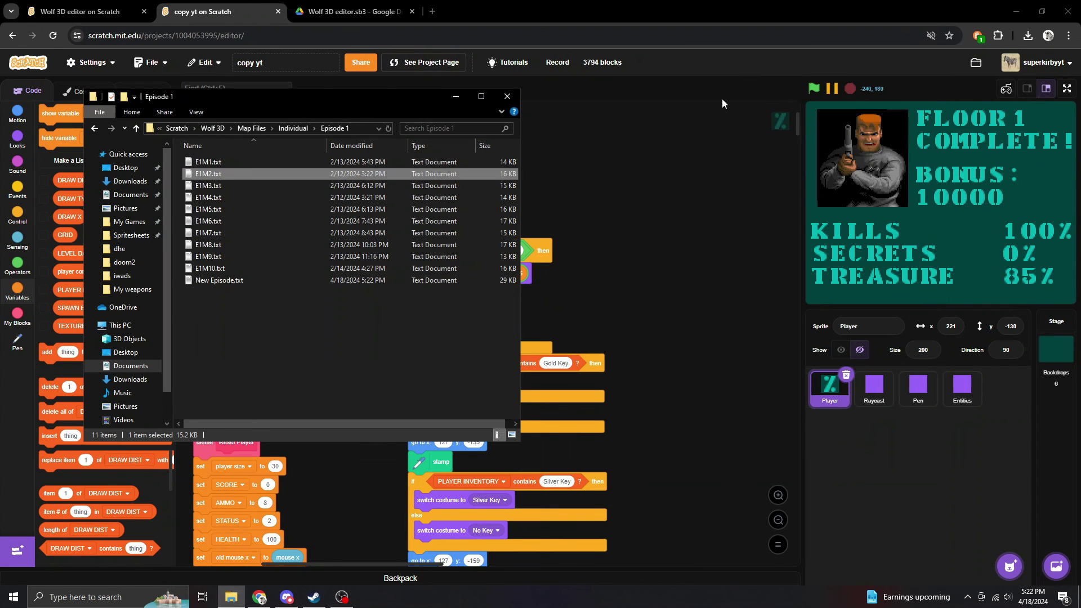
{"action": "left_click", "coordinate": [507, 97]}
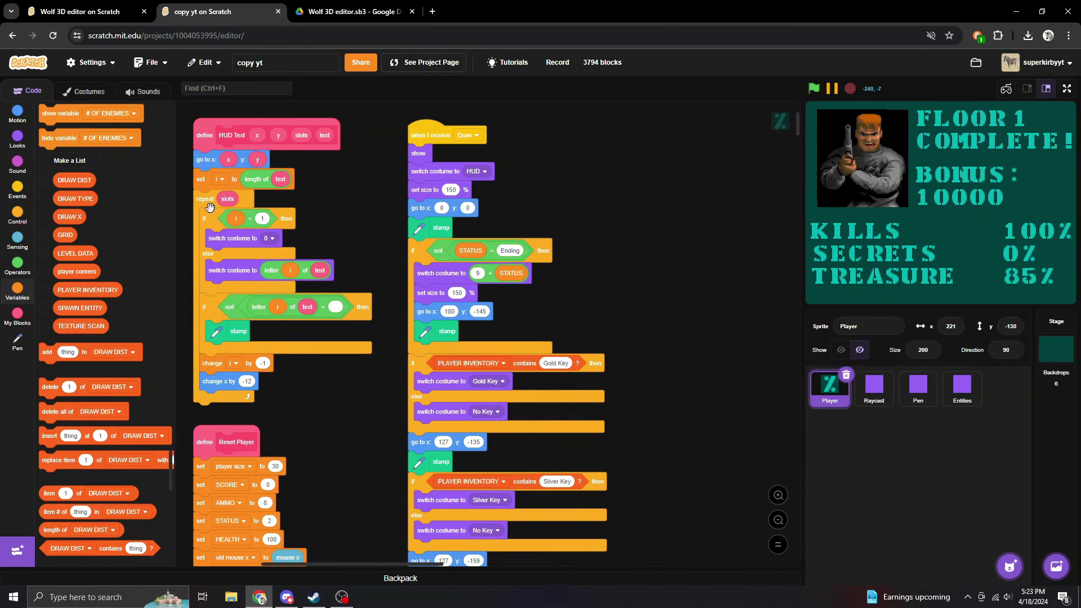
- Show the LEVEL DATA list on the stage and import New Episode.txt from the Episode 1 folder into it
{"action": "left_click", "coordinate": [44, 253]}
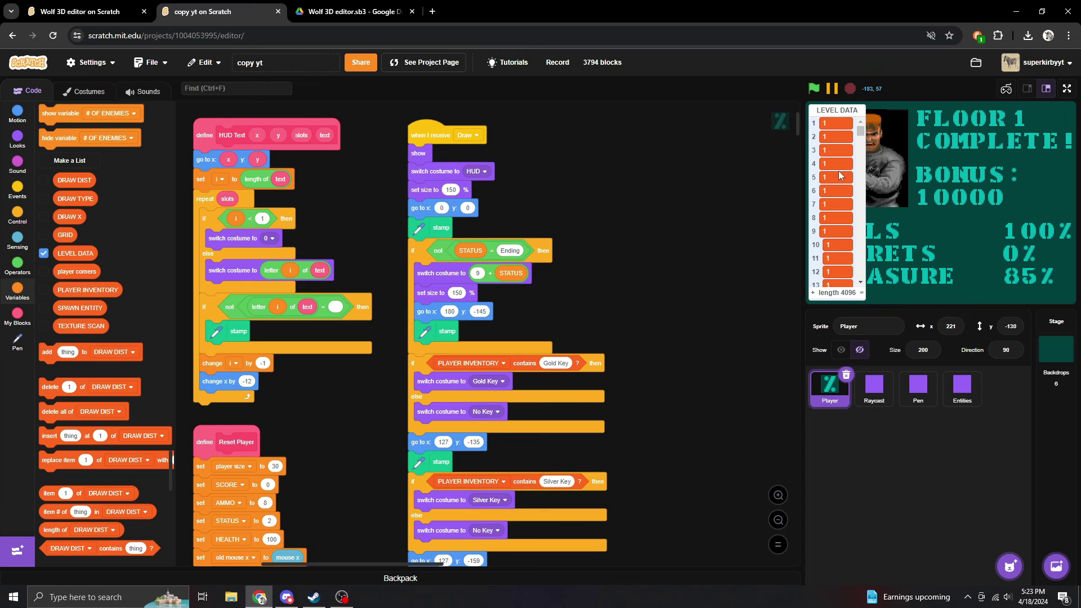
{"action": "right_click", "coordinate": [840, 175]}
{"action": "left_click", "coordinate": [856, 184]}
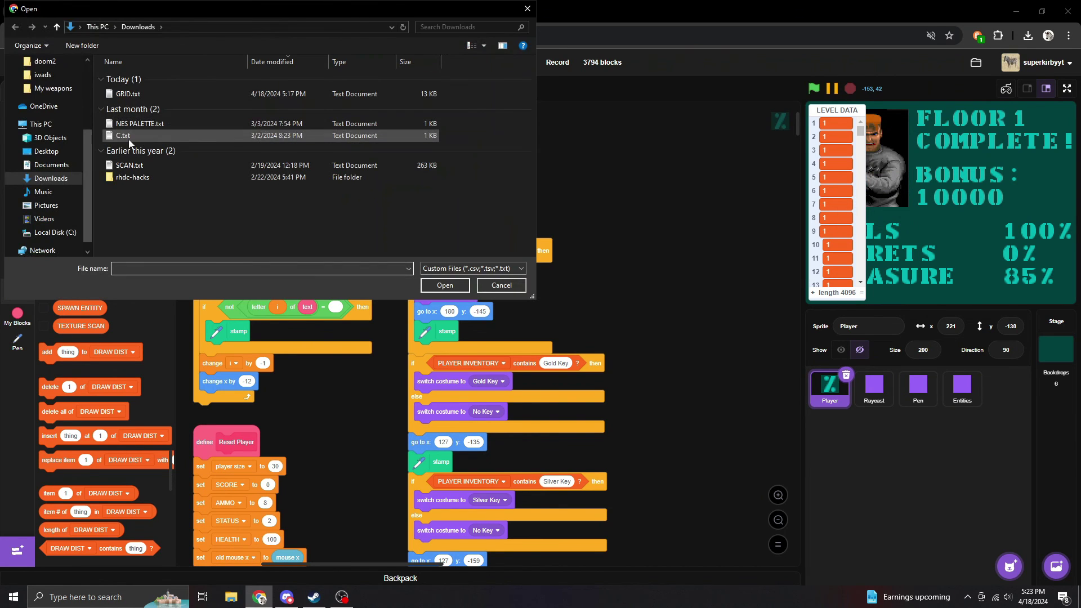
{"action": "left_click", "coordinate": [34, 165]}
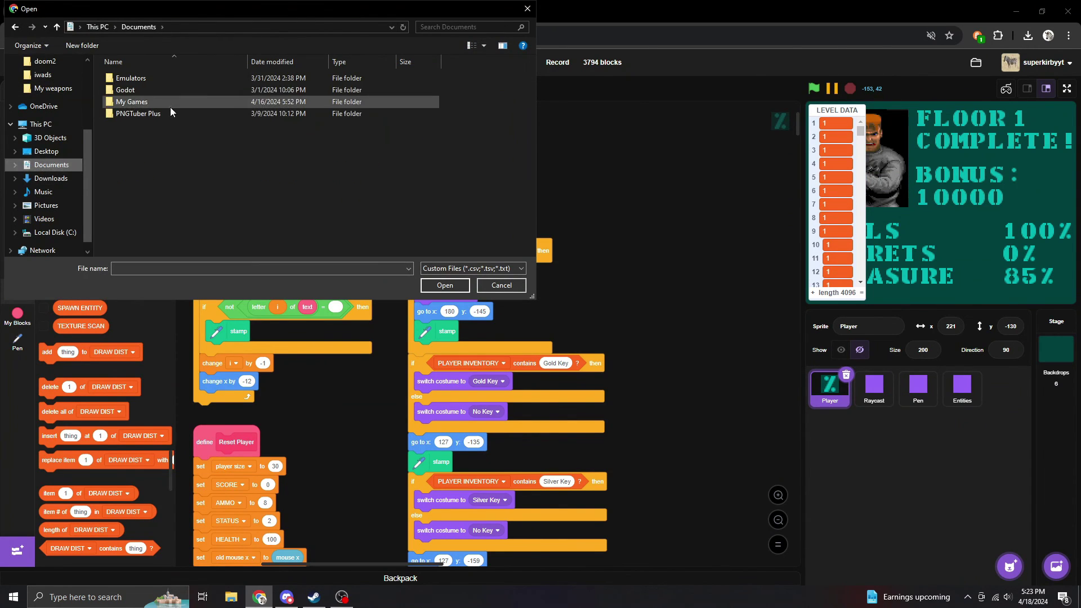
{"action": "double_click", "coordinate": [135, 102]}
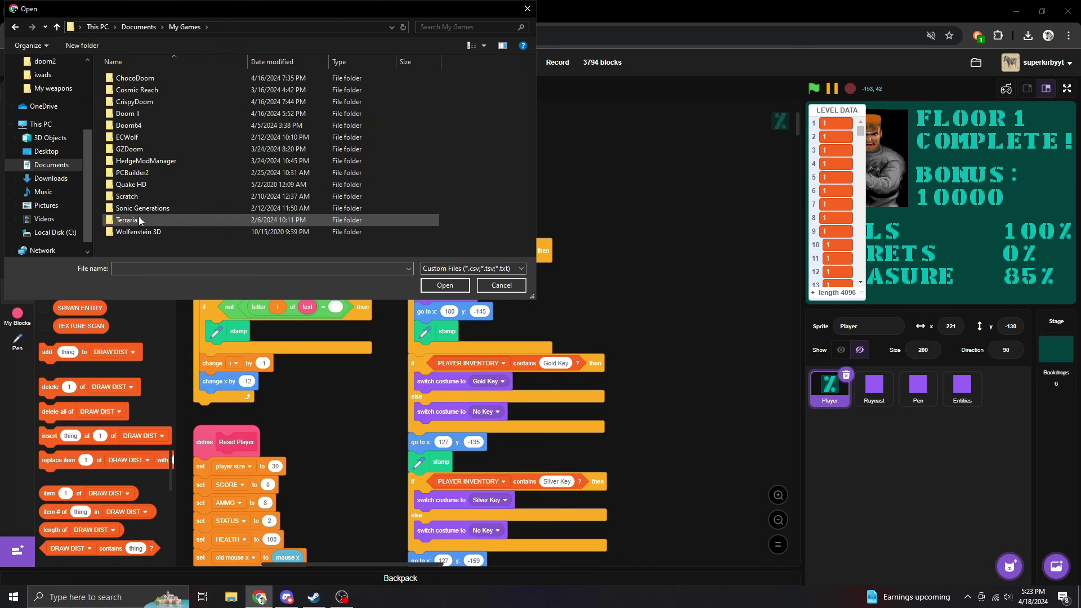
{"action": "double_click", "coordinate": [136, 196]}
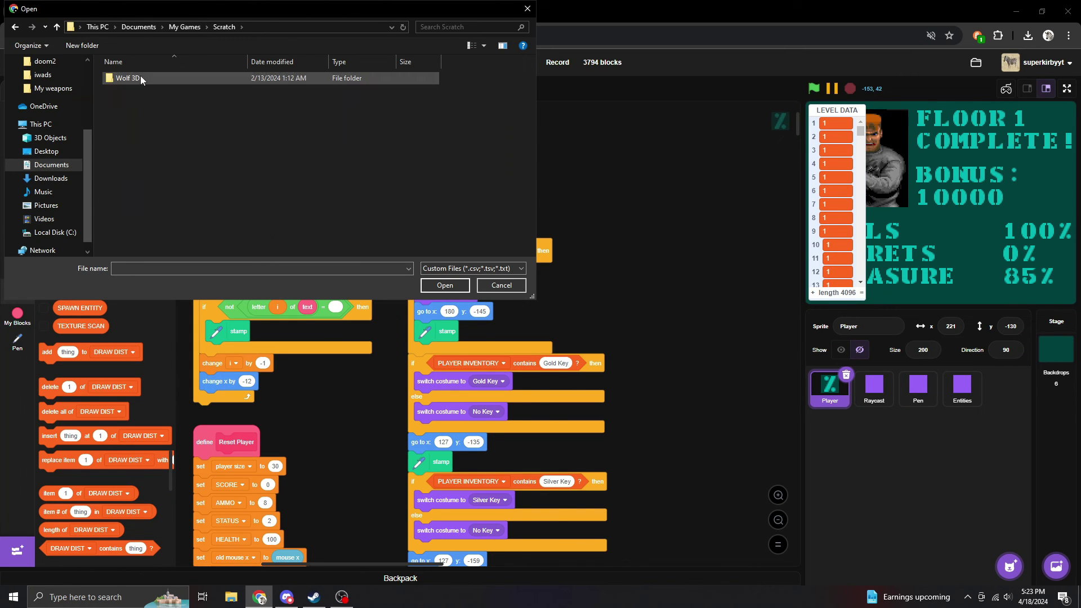
{"action": "double_click", "coordinate": [140, 77]}
{"action": "double_click", "coordinate": [140, 78]}
{"action": "double_click", "coordinate": [140, 78]}
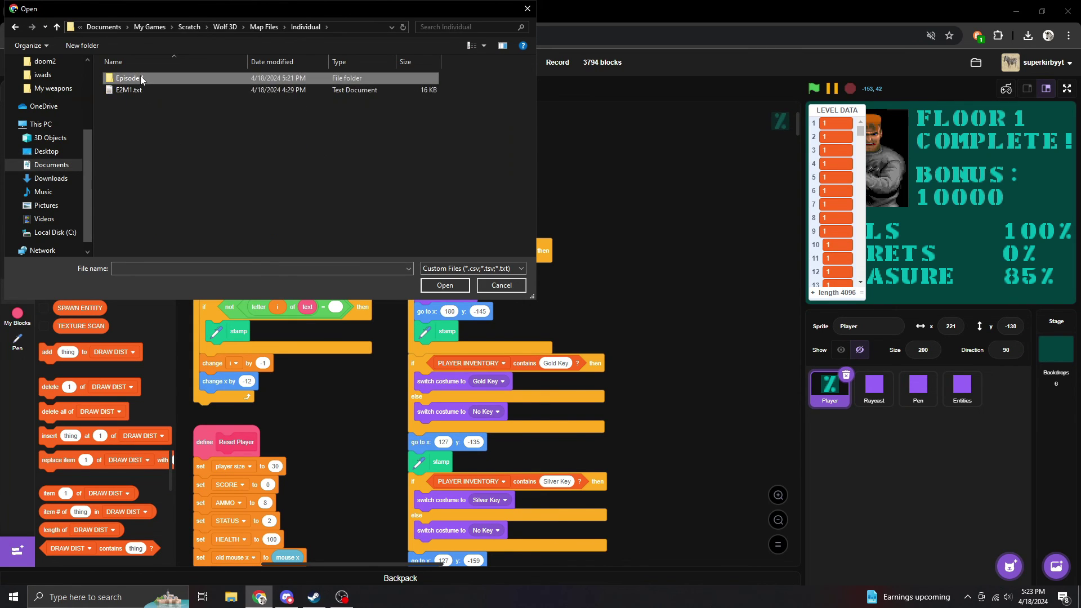
{"action": "double_click", "coordinate": [140, 78]}
{"action": "double_click", "coordinate": [159, 194]}
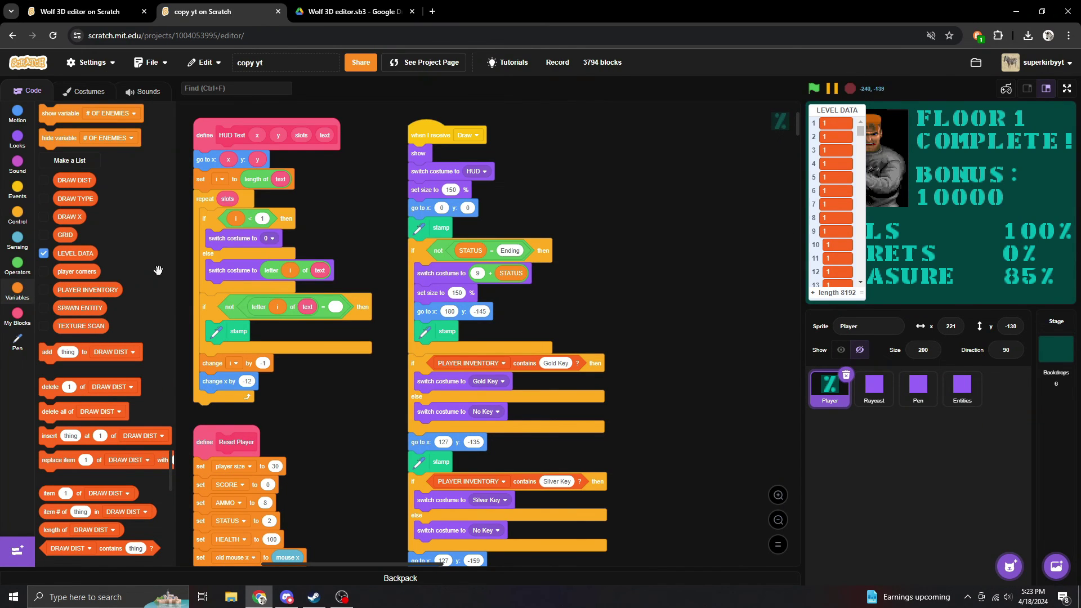
- Hide the LEVEL DATA list from the stage and restart the game
{"action": "left_click", "coordinate": [43, 253]}
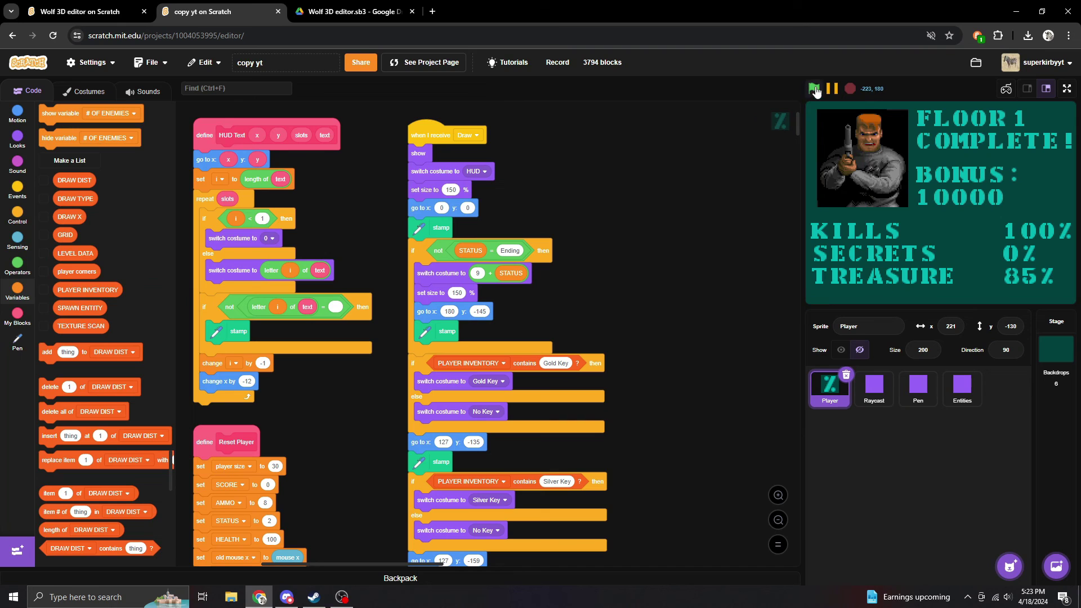
{"action": "left_click", "coordinate": [816, 153]}
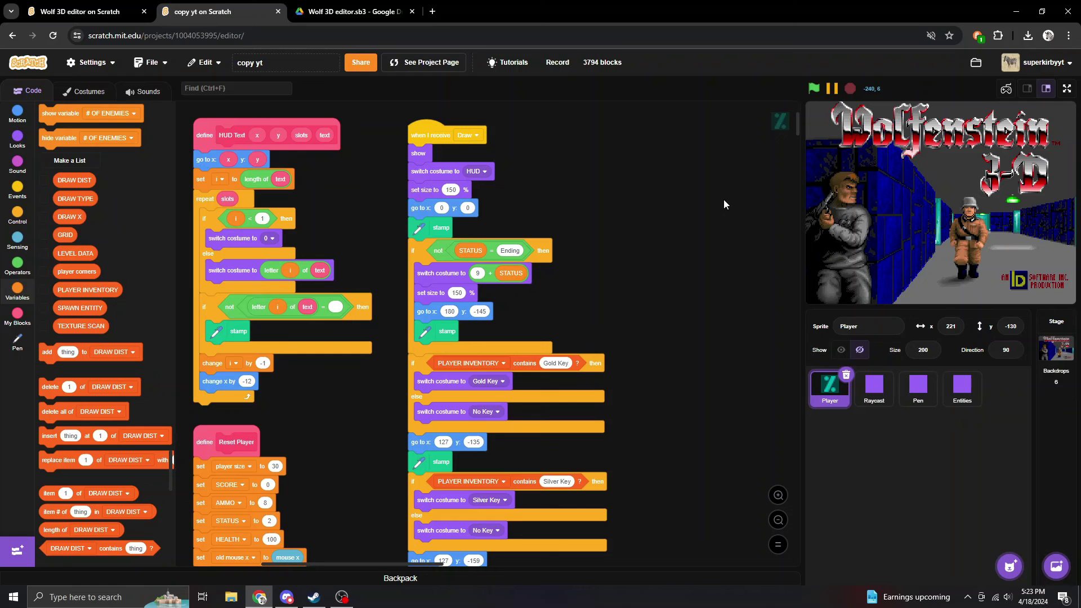
- Switch to the Wolf 3D editor project, enlarge the stage and view the map around the end of the corridor walled with 19 tiles
{"action": "key", "text": "ctrl+shift+Tab"}
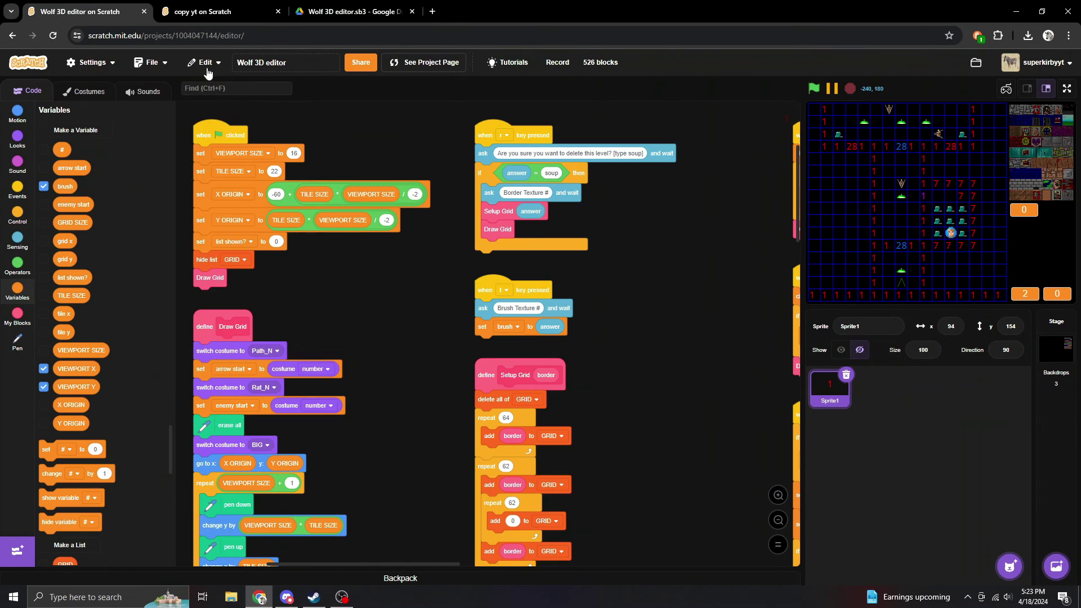
{"action": "left_click", "coordinate": [1066, 89]}
{"action": "key", "text": "Up"}
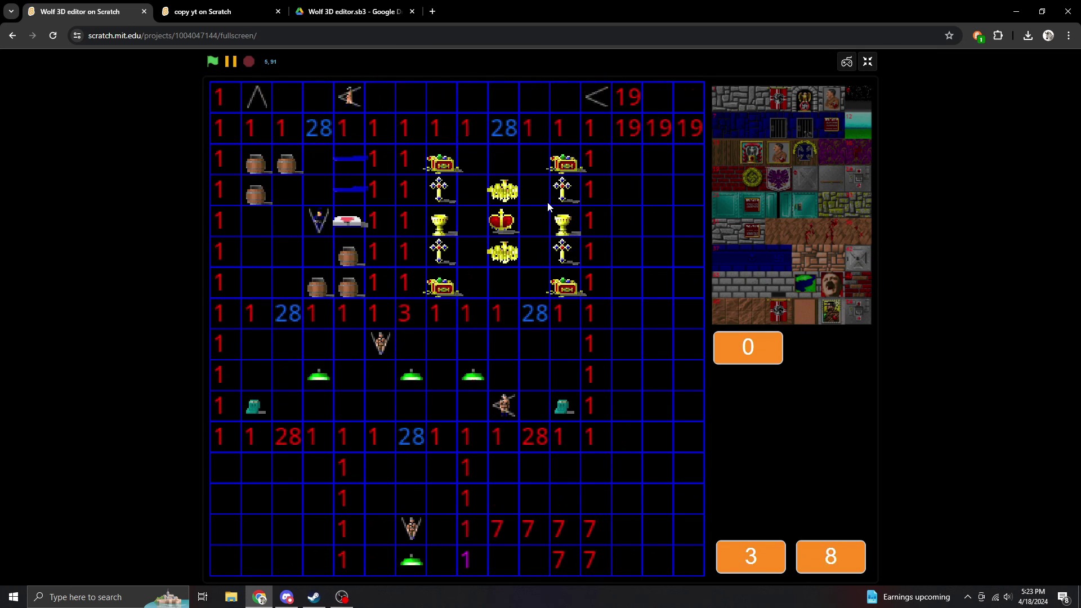
{"action": "key", "text": "Right"}
{"action": "key", "text": "Right"}
{"action": "key", "text": "Down"}
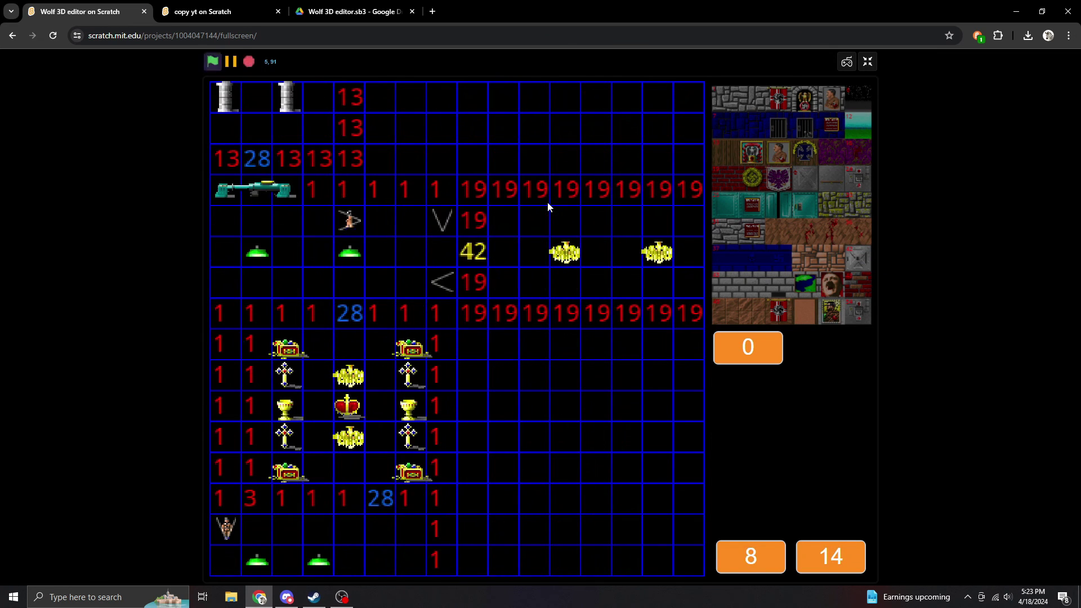
{"action": "key", "text": "Up"}
{"action": "key", "text": "Up"}
{"action": "key", "text": "Up"}
{"action": "key", "text": "Up"}
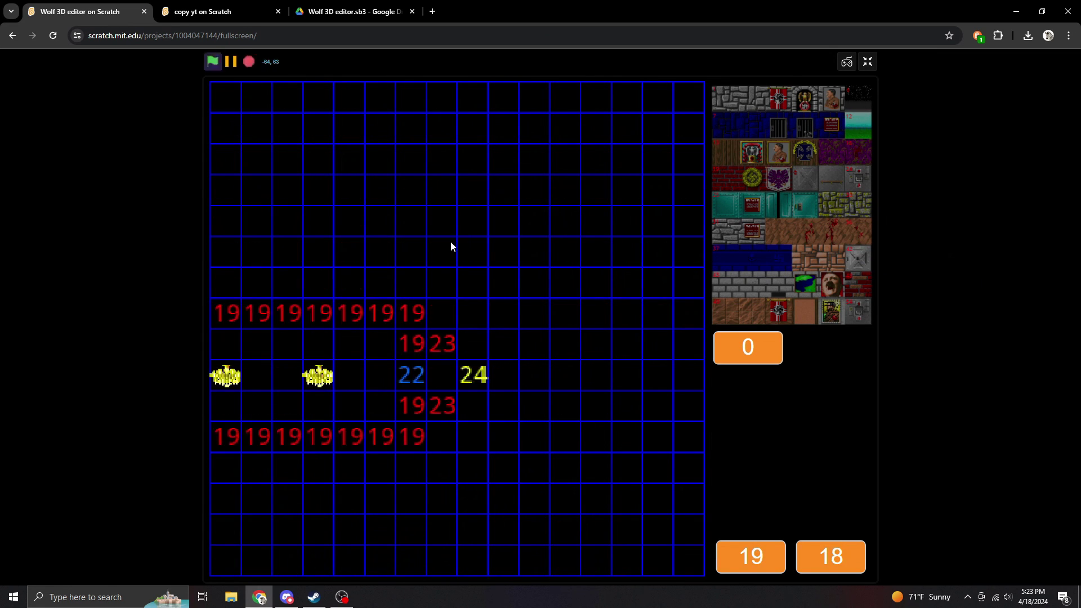
- Place a purple 50 test tile in the empty area above the corridor walled with 19 tiles and erase it
{"action": "key", "text": "Left"}
{"action": "key", "text": "b"}
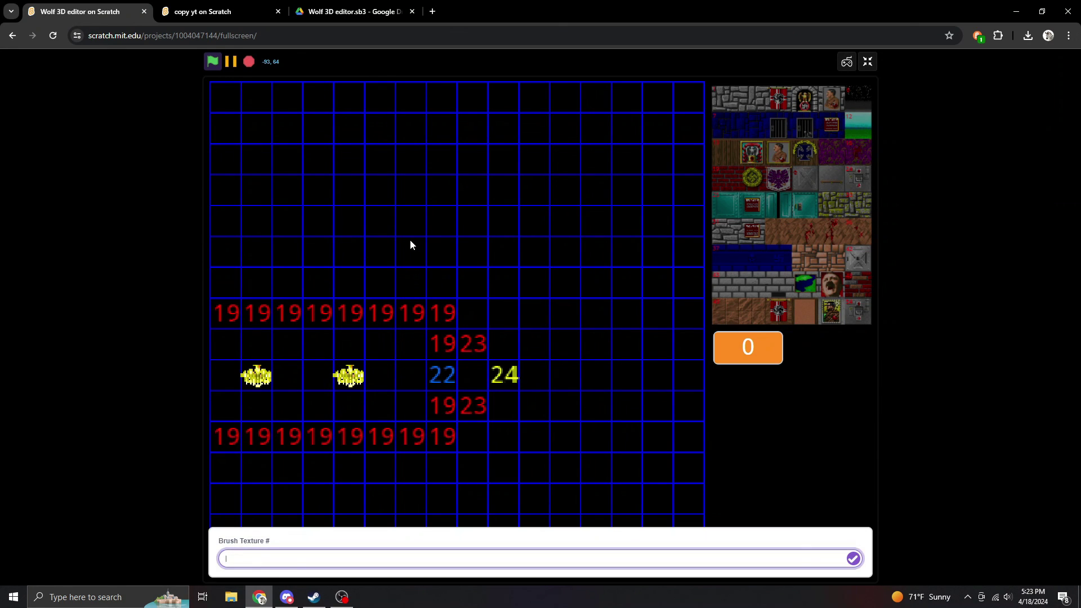
{"action": "key", "text": "Return"}
{"action": "key", "text": "b"}
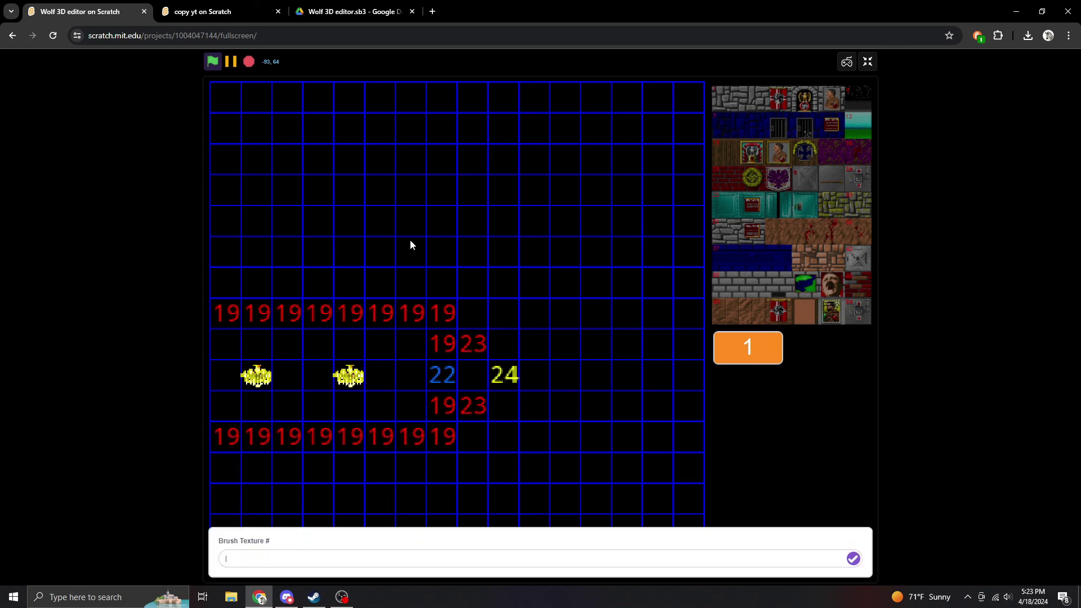
{"action": "key", "text": "Return"}
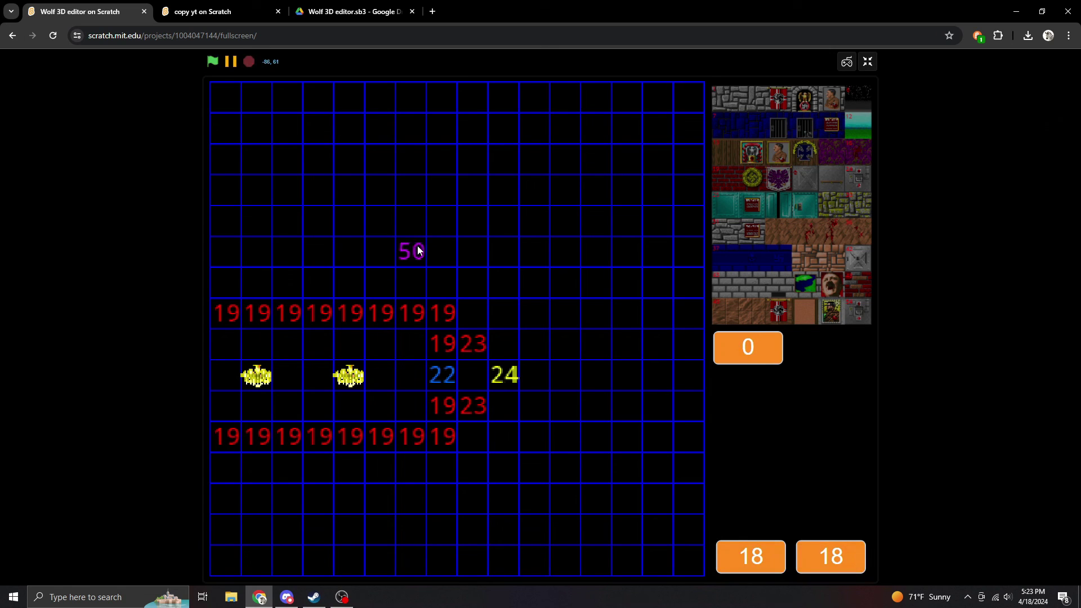
{"action": "left_click", "coordinate": [417, 250]}
- Try brush textures -1, -5 and -6 on the map and reset the brush to 0
{"action": "type", "text": "b-1"}
{"action": "key", "text": "Return"}
{"action": "type", "text": "b"}
{"action": "type", "text": "-5"}
{"action": "key", "text": "Return"}
{"action": "type", "text": "b-6"}
{"action": "key", "text": "Return"}
{"action": "key", "text": "0"}
- Show the GRID list on the stage, import E1M9.txt from the Episode 1 folder into it and hide the list
{"action": "key", "text": "Escape"}
{"action": "key", "text": "l"}
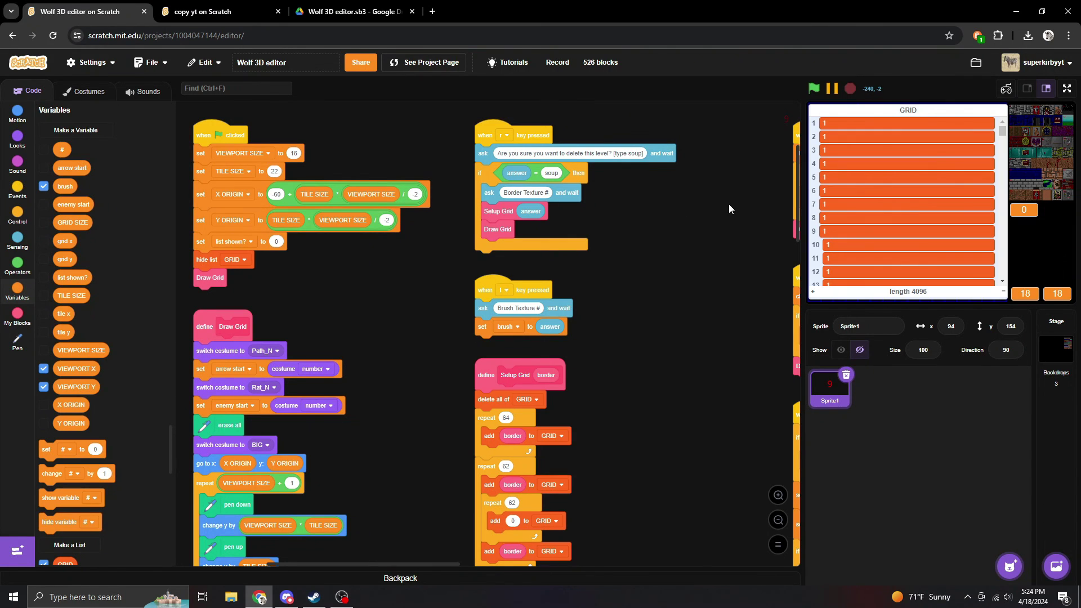
{"action": "right_click", "coordinate": [835, 152]}
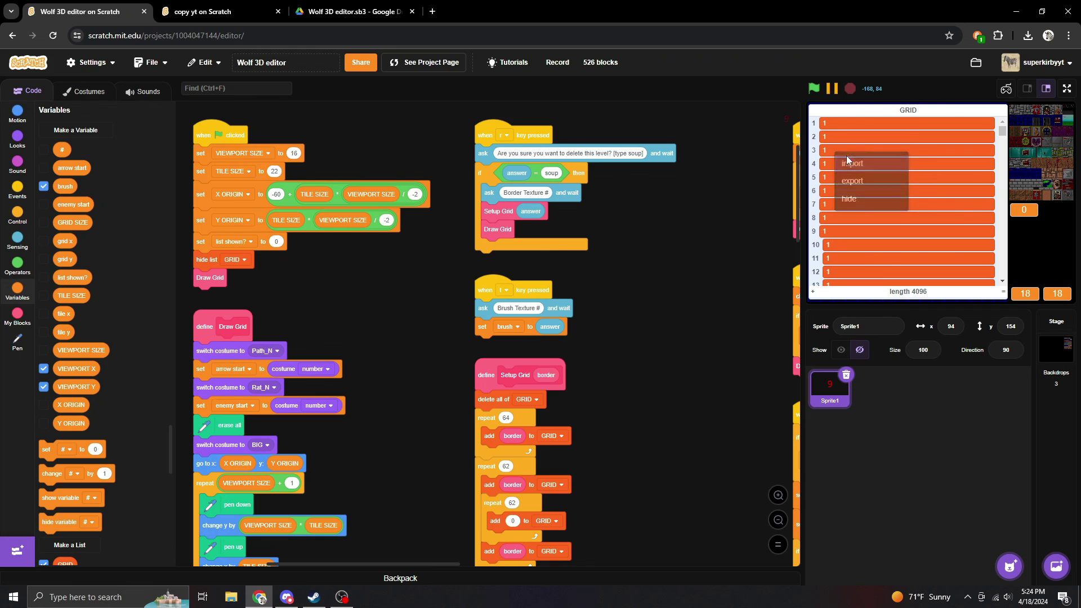
{"action": "left_click", "coordinate": [848, 162]}
{"action": "left_click", "coordinate": [146, 184]}
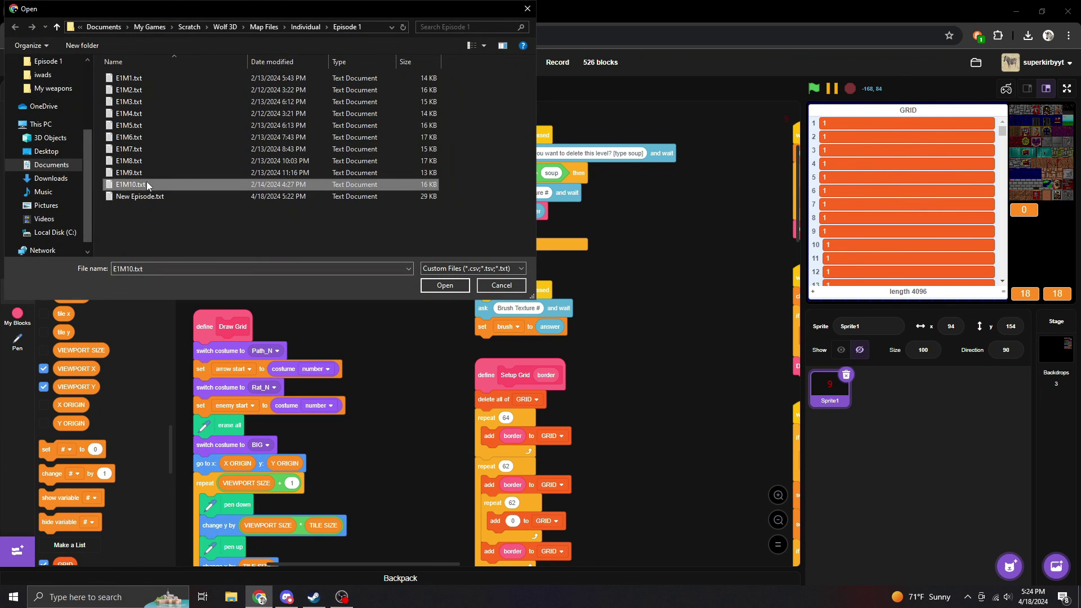
{"action": "double_click", "coordinate": [145, 172]}
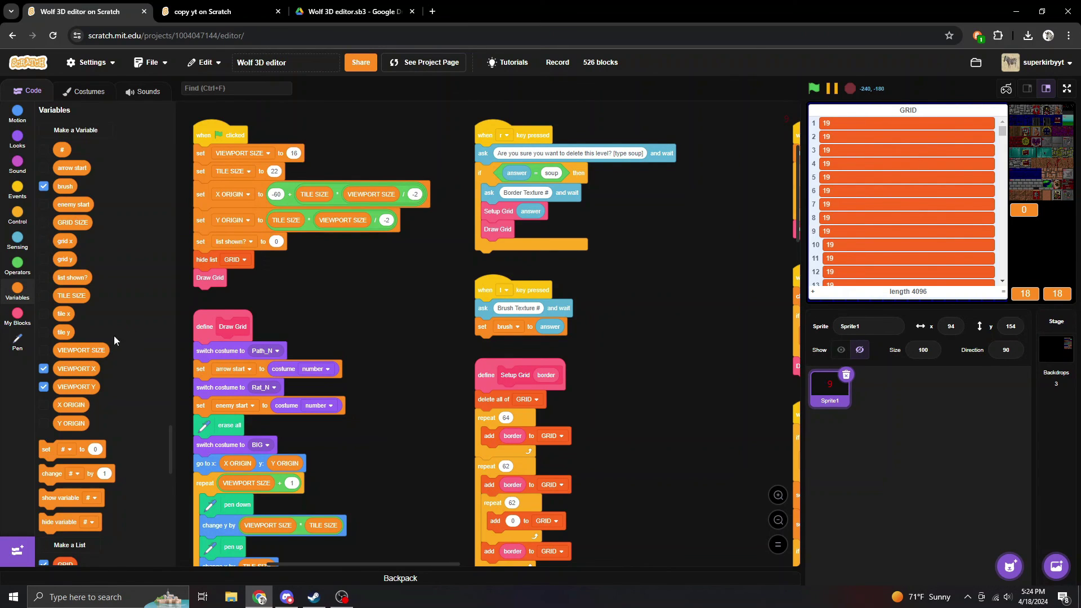
{"action": "scroll", "coordinate": [134, 235], "scroll_direction": "down", "scroll_amount": 2}
{"action": "scroll", "coordinate": [133, 225], "scroll_direction": "down", "scroll_amount": 5}
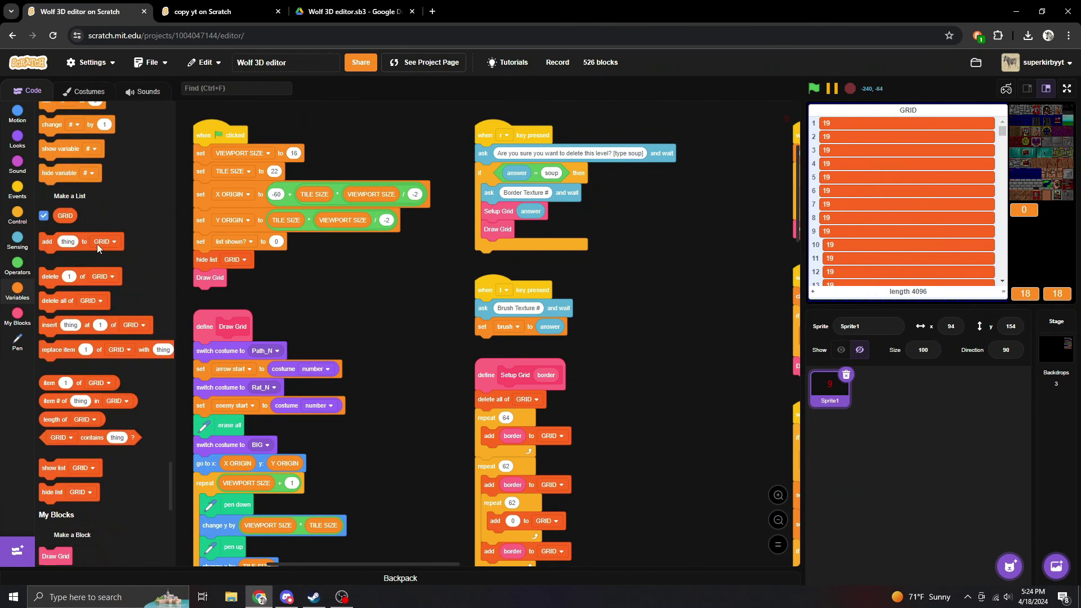
{"action": "left_click", "coordinate": [44, 215]}
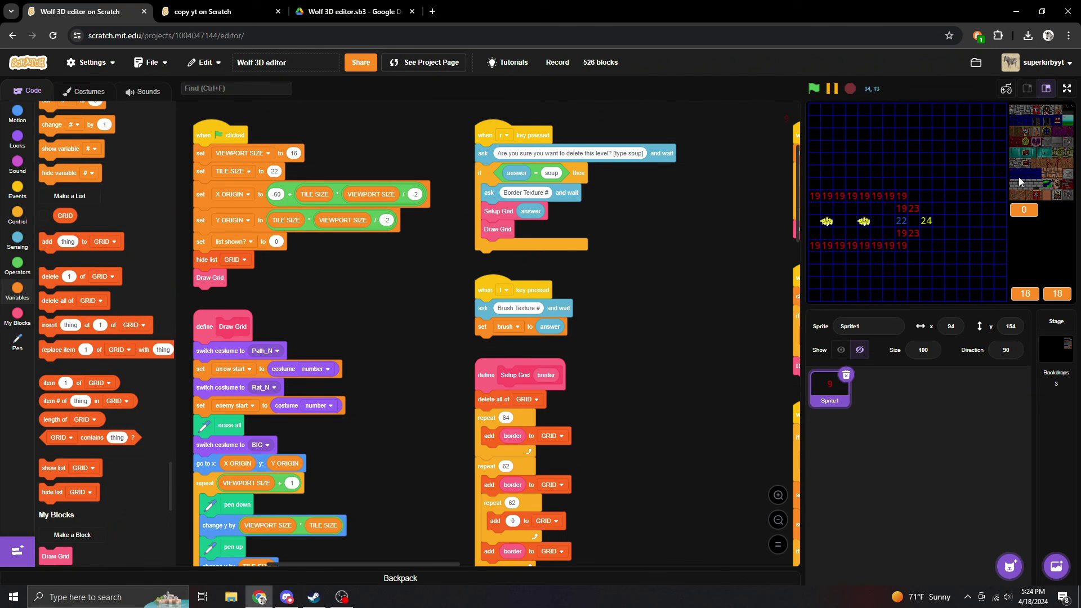
- View the map full screen and examine the imported E1M9 level from its side rooms to the large hall with plants
{"action": "left_click", "coordinate": [1066, 88]}
{"action": "key", "text": "Up"}
{"action": "key", "text": "Left"}
{"action": "key", "text": "Left"}
{"action": "key", "text": "Left"}
{"action": "key", "text": "Left"}
{"action": "key", "text": "Left"}
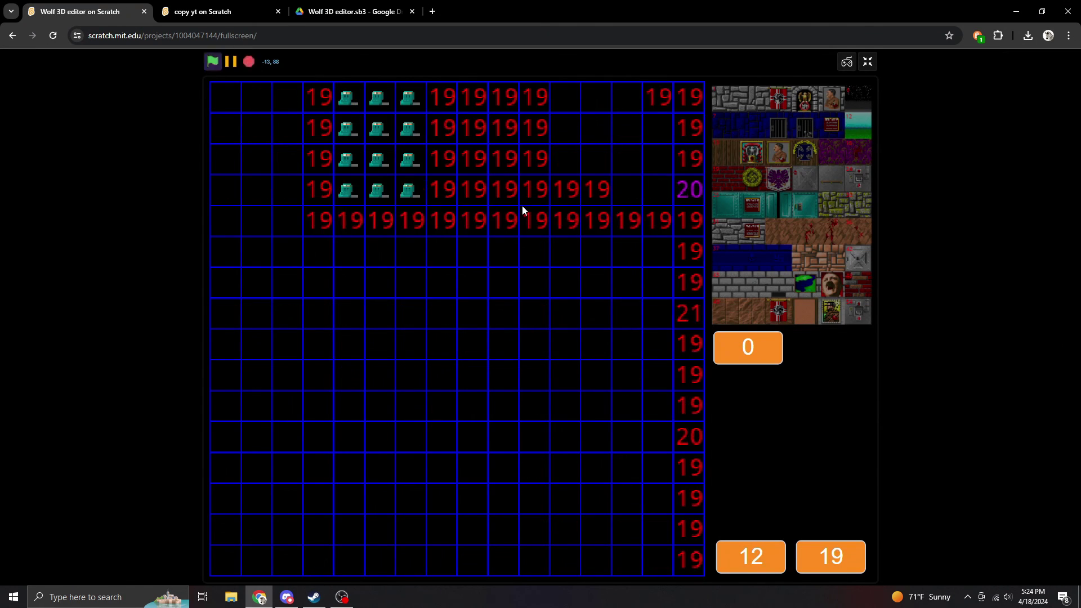
{"action": "key", "text": "Right"}
{"action": "key", "text": "Right"}
{"action": "key", "text": "Right"}
{"action": "key", "text": "Right"}
{"action": "key", "text": "Right"}
{"action": "key", "text": "Right"}
{"action": "key", "text": "Right"}
{"action": "key", "text": "Right"}
{"action": "key", "text": "Right"}
{"action": "key", "text": "Right"}
{"action": "key", "text": "Right"}
{"action": "key", "text": "Up"}
{"action": "key", "text": "Up"}
{"action": "key", "text": "Up"}
{"action": "key", "text": "Up"}
{"action": "key", "text": "Up"}
{"action": "key", "text": "Up"}
{"action": "key", "text": "Up"}
{"action": "key", "text": "Up"}
{"action": "key", "text": "Up"}
{"action": "key", "text": "Up"}
{"action": "key", "text": "Up"}
{"action": "key", "text": "Up"}
{"action": "key", "text": "Up"}
{"action": "key", "text": "Up"}
{"action": "key", "text": "Up"}
{"action": "key", "text": "Up"}
{"action": "key", "text": "Up"}
{"action": "key", "text": "Up"}
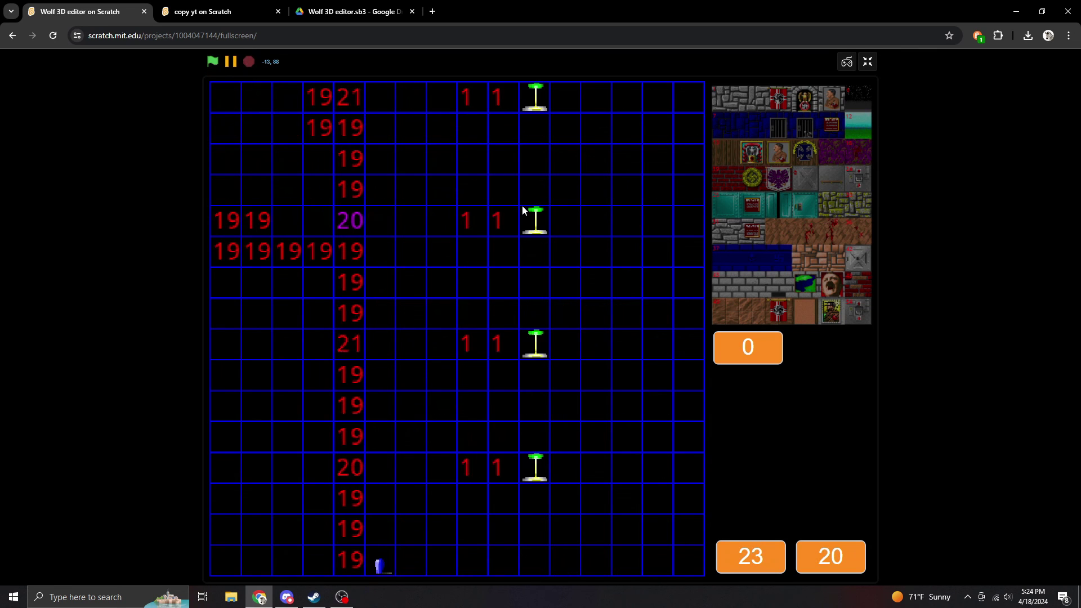
- Examine the boss room and the walled exit corridor with the $ trigger tiles at the north end of the E1M9 map
{"action": "key", "text": "Right"}
{"action": "key", "text": "Right"}
{"action": "key", "text": "Right"}
{"action": "key", "text": "Up"}
{"action": "key", "text": "Up"}
{"action": "key", "text": "Up"}
{"action": "key", "text": "Up"}
{"action": "key", "text": "Up"}
{"action": "key", "text": "Up"}
{"action": "key", "text": "Up"}
{"action": "key", "text": "Up"}
{"action": "key", "text": "Up"}
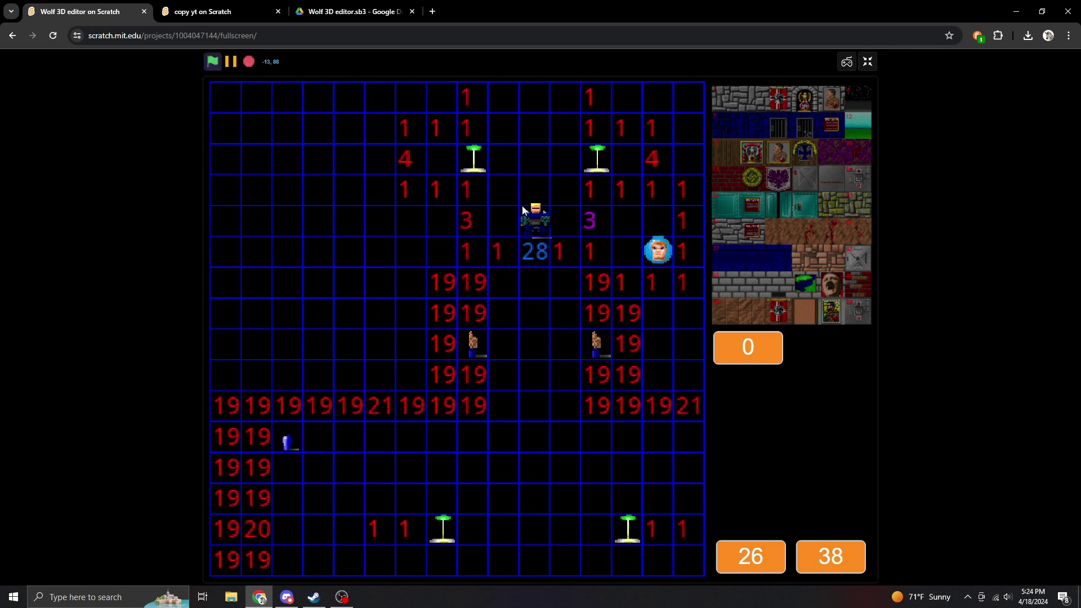
{"action": "key", "text": "Up"}
{"action": "key", "text": "Up"}
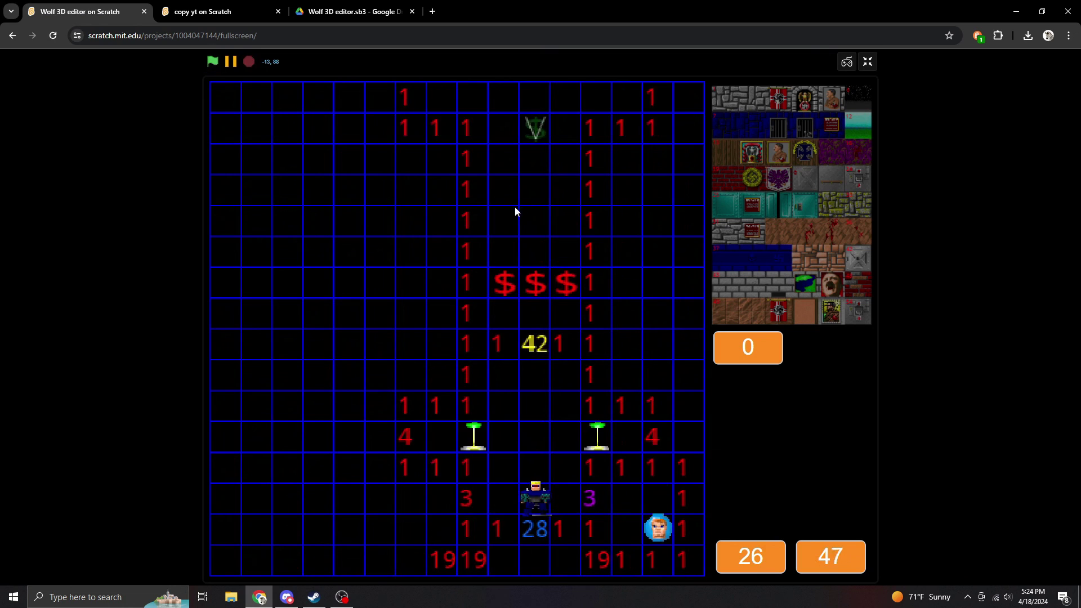
{"action": "key", "text": "Right"}
{"action": "key", "text": "Right"}
{"action": "key", "text": "Right"}
{"action": "key", "text": "Right"}
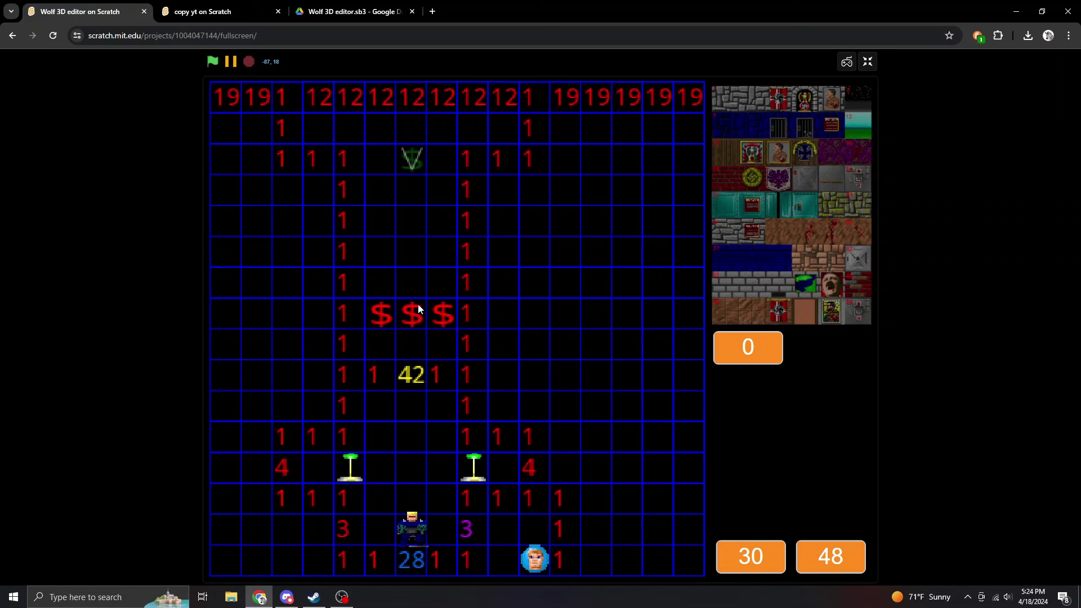
- Sample the down-arrow $ tile as the brush, set the brush texture to 12 and try a tile in the exit corridor
{"action": "left_click", "coordinate": [407, 163]}
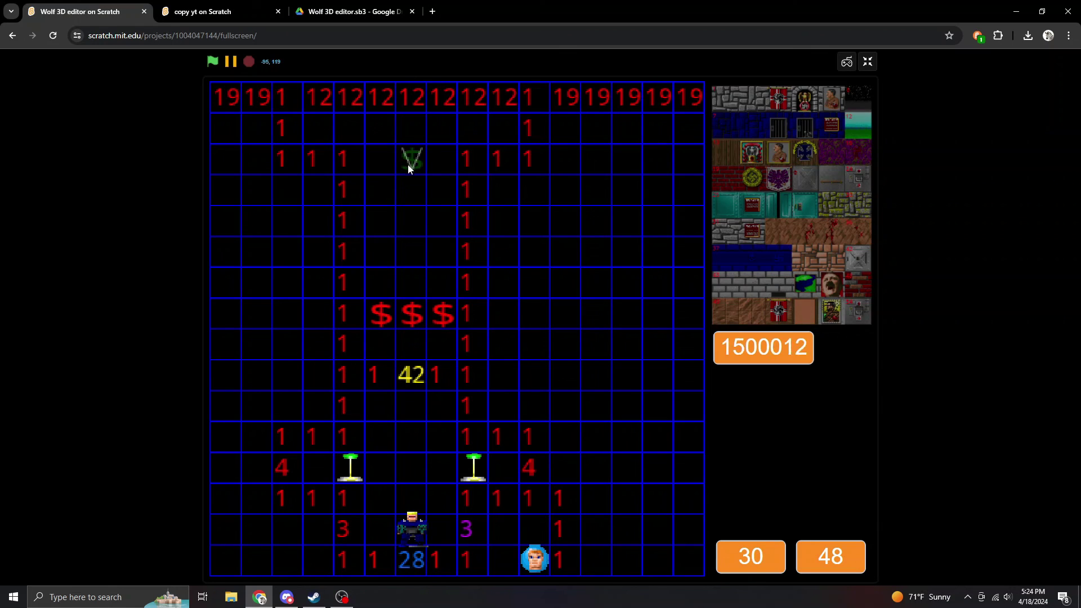
{"action": "type", "text": "b"}
{"action": "type", "text": "12"}
{"action": "key", "text": "Return"}
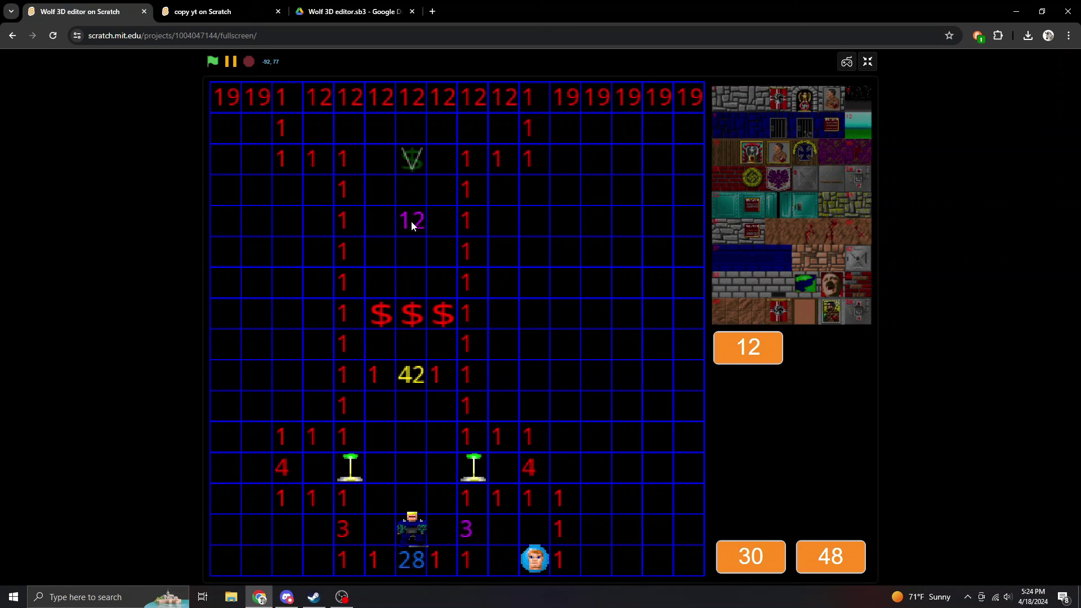
{"action": "left_click", "coordinate": [437, 219]}
- Set the brush texture to 9 and place a $ test tile in the empty area west of the exit corridor
{"action": "type", "text": "b"}
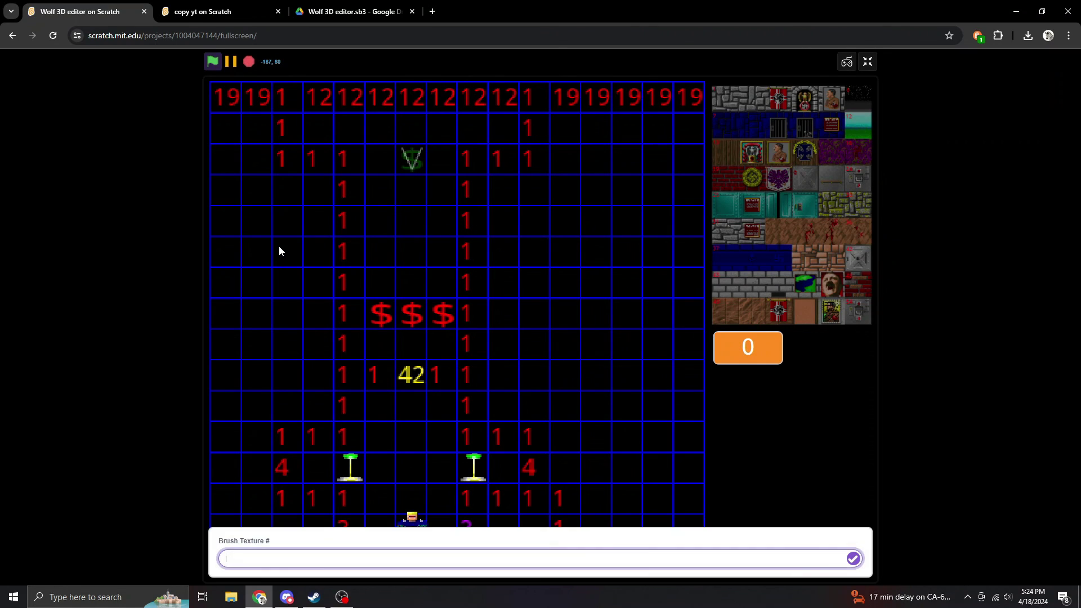
{"action": "type", "text": "8"}
{"action": "key", "text": "Return"}
{"action": "key", "text": "b"}
{"action": "key", "text": "Return"}
{"action": "left_click", "coordinate": [279, 248]}
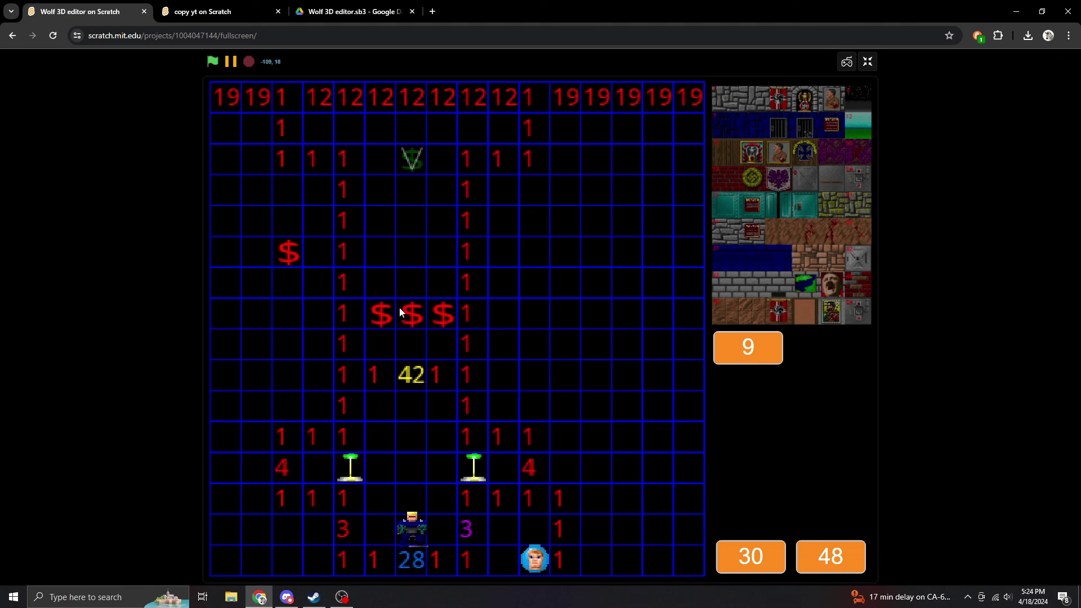
- Stack up-arrow (brush 10), right-arrow (brush 11) and down-arrow $ tiles west of the exit corridor, and erase the test tiles with brush 0
{"action": "key", "text": "b"}
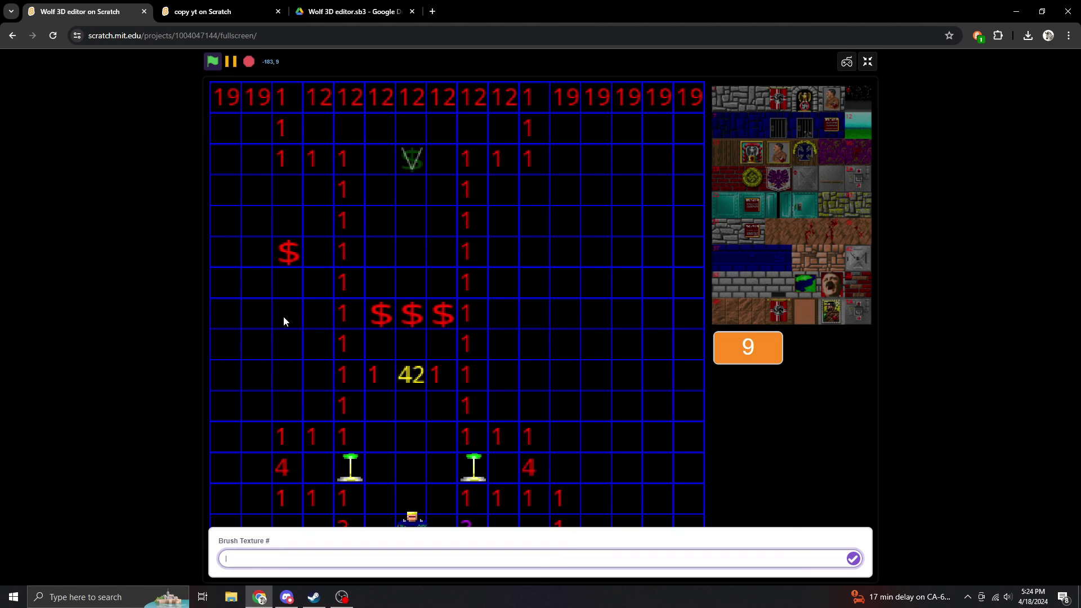
{"action": "key", "text": "Return"}
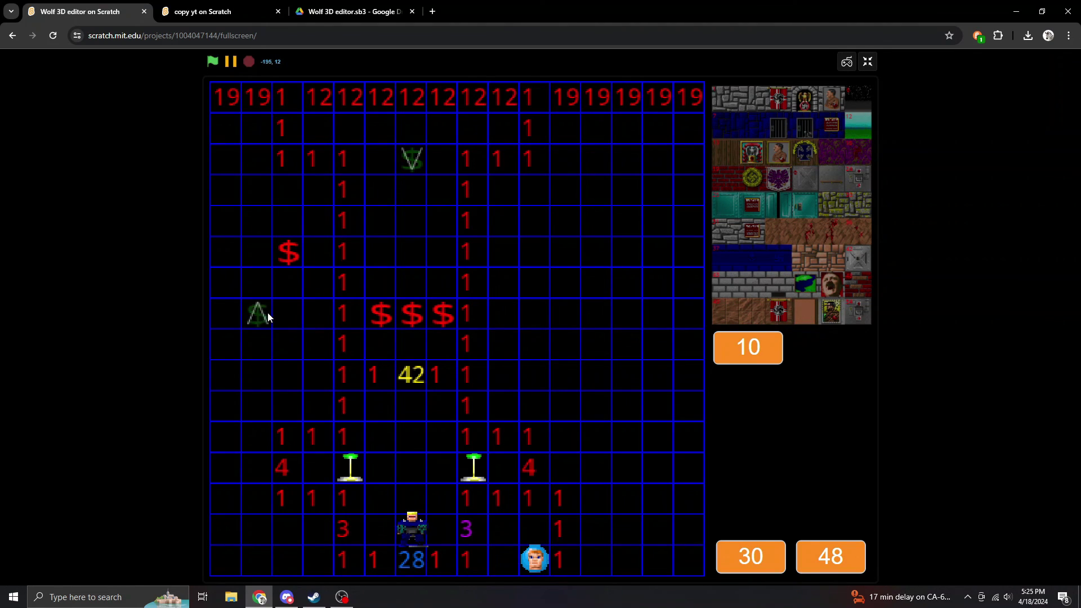
{"action": "key", "text": "b"}
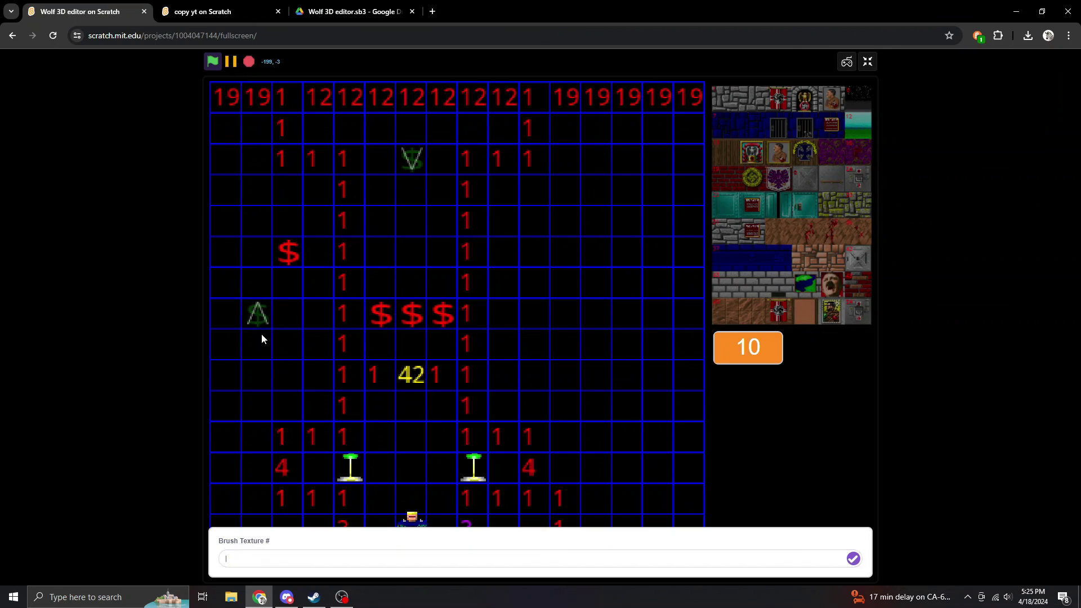
{"action": "key", "text": "Return"}
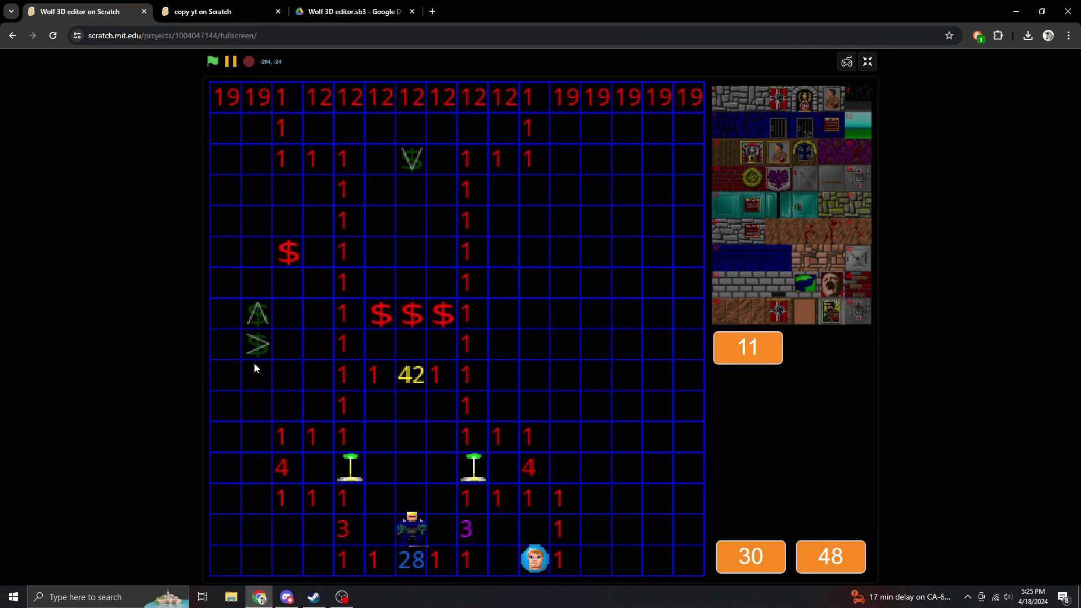
{"action": "key", "text": "b"}
{"action": "key", "text": "Return"}
{"action": "key", "text": "0"}
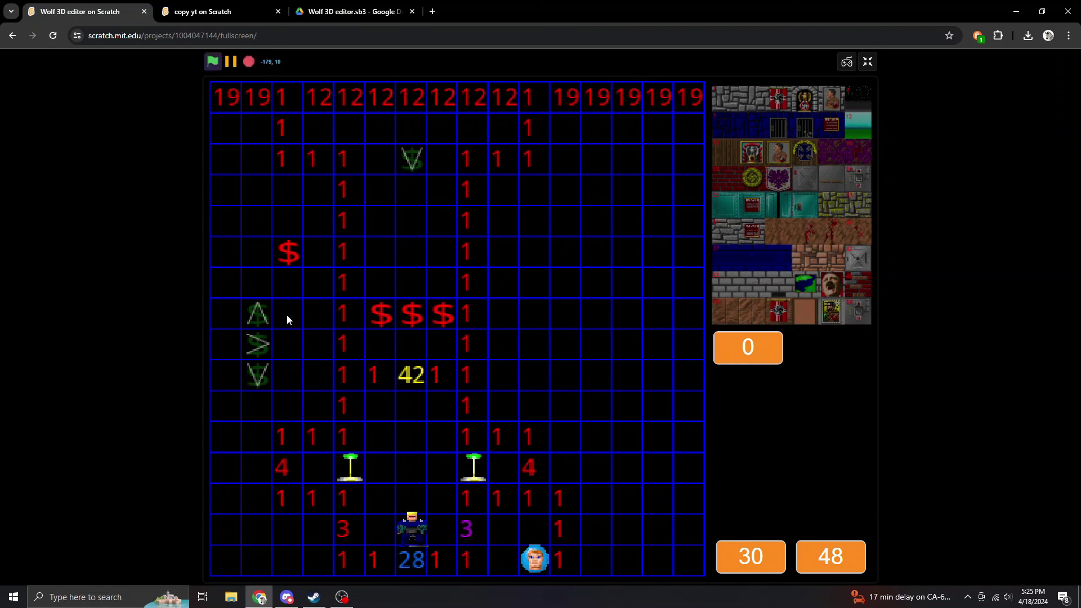
{"action": "mouse_move", "coordinate": [286, 314]}
{"action": "left_mouse_down"}
{"action": "mouse_move", "coordinate": [252, 342]}
{"action": "mouse_move", "coordinate": [279, 318]}
{"action": "left_mouse_up"}
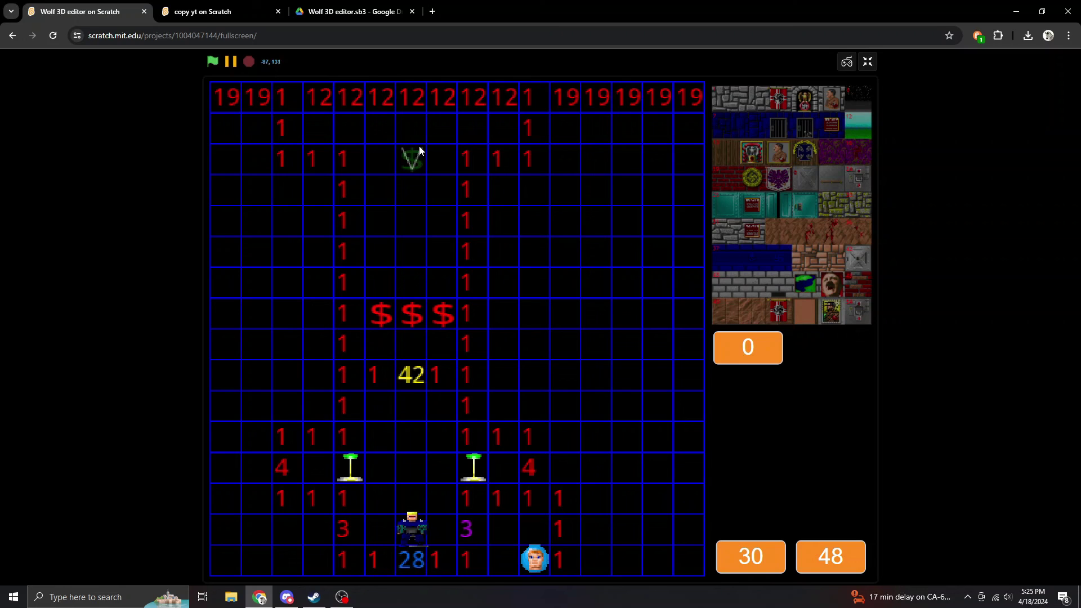
- Place another $ test tile with brush texture 9 west of the exit corridor, one row above the existing $ row
{"action": "left_click", "coordinate": [414, 342]}
{"action": "type", "text": "2"}
{"action": "key", "text": "Return"}
{"action": "key", "text": "space"}
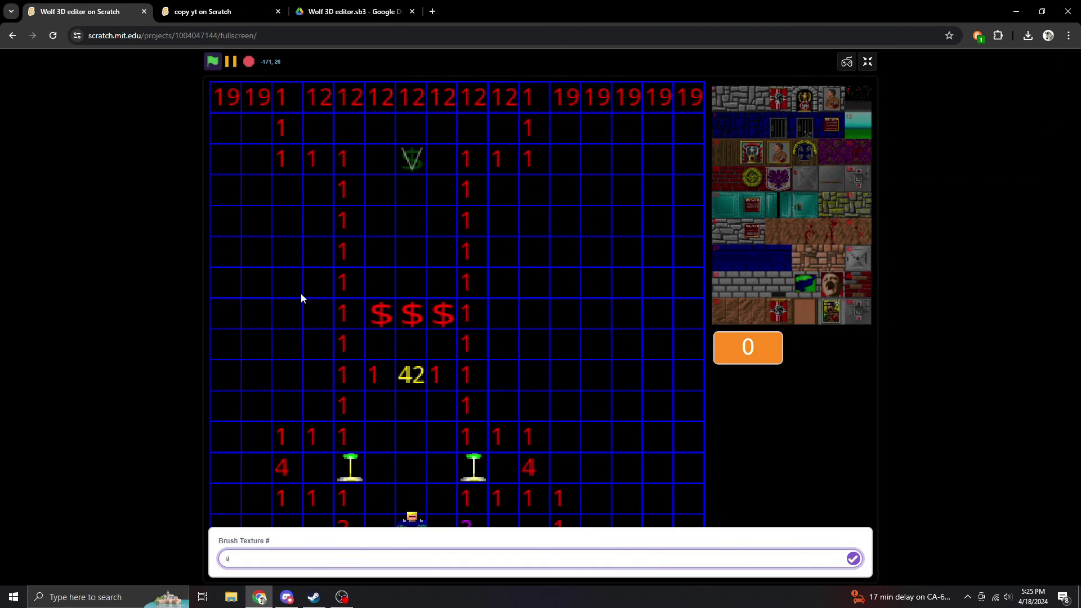
{"action": "key", "text": "Return"}
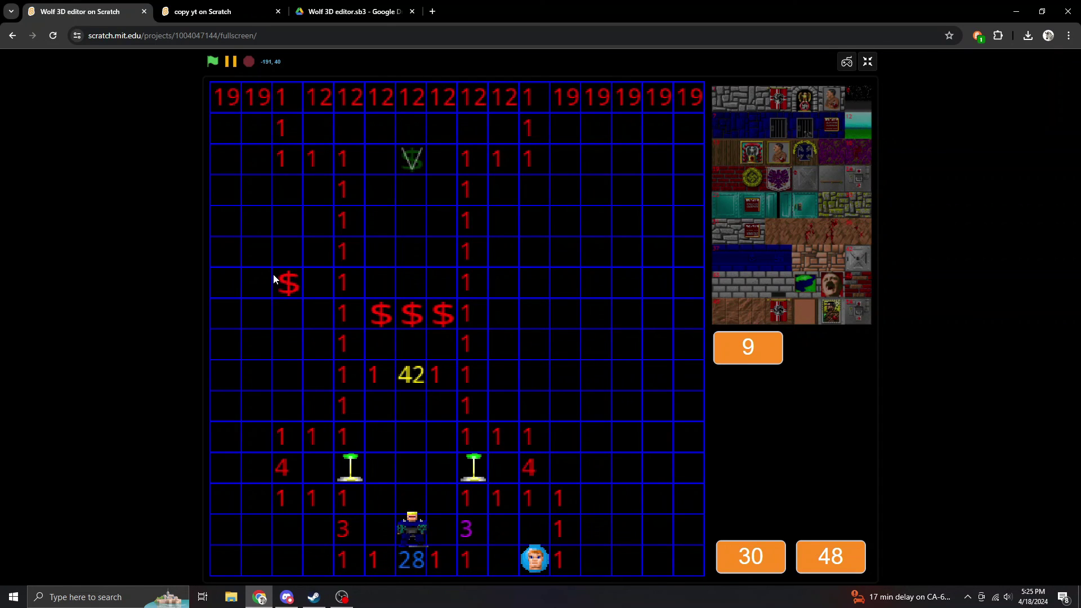
- Place an up-arrow tile with brush 10 and a left-arrow tile with brush 13 side by side, and erase the test tiles with brush 0
{"action": "key", "text": "space"}
{"action": "type", "text": "10"}
{"action": "key", "text": "Return"}
{"action": "key", "text": "space"}
{"action": "type", "text": "13"}
{"action": "key", "text": "Return"}
{"action": "left_click", "coordinate": [282, 221]}
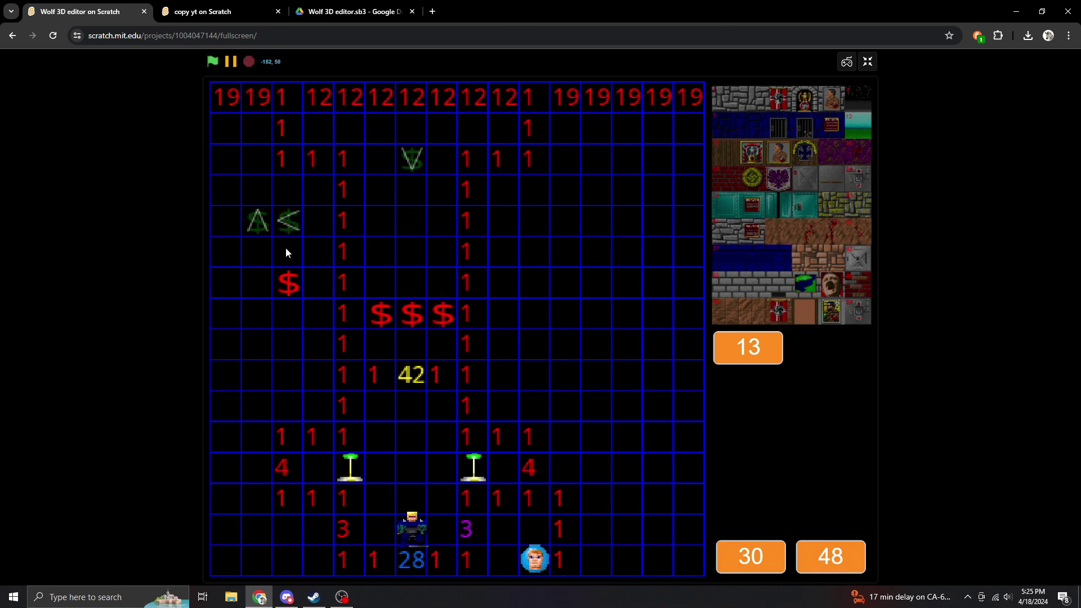
{"action": "key", "text": "0"}
{"action": "left_click_drag", "start_coordinate": [258, 221], "coordinate": [289, 221]}
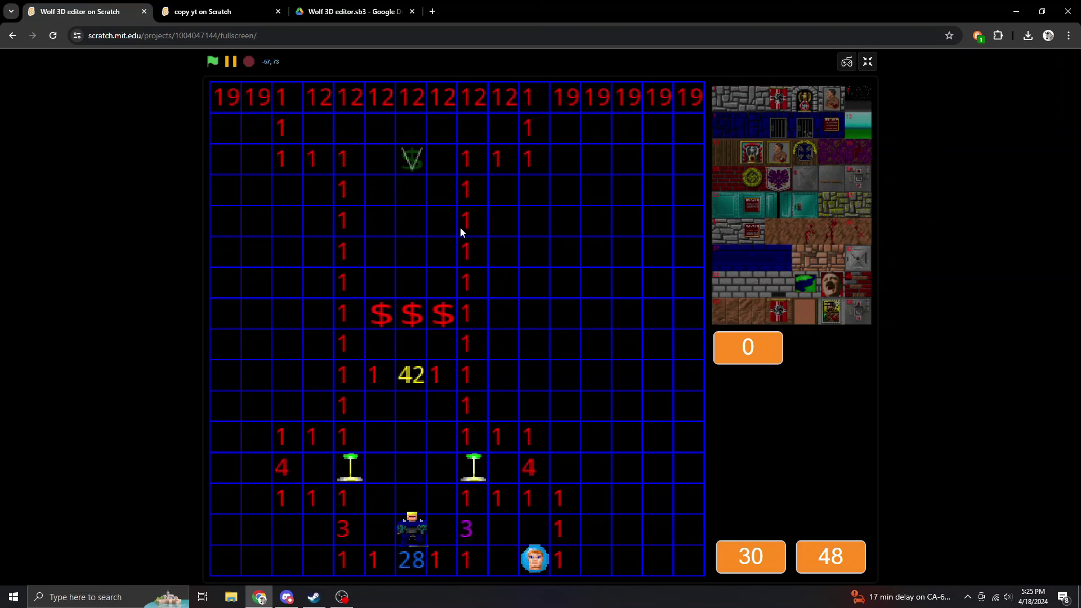
- Look over the E1M9 map from the exit corridor down to the player start marker at its southern end
{"action": "scroll", "coordinate": [460, 227], "scroll_direction": "down", "scroll_amount": 10}
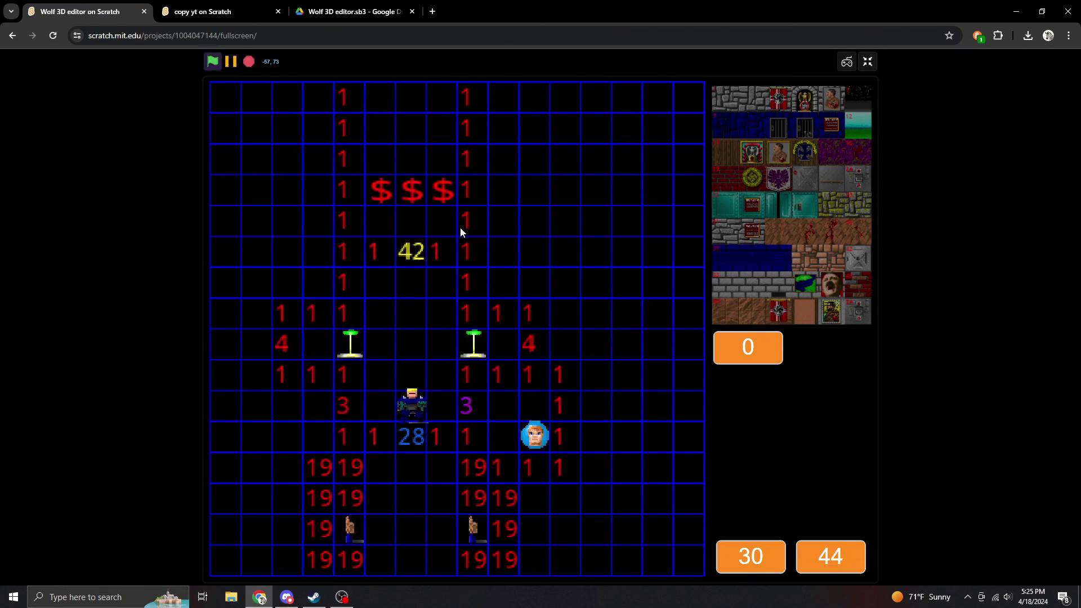
{"action": "scroll", "coordinate": [460, 232], "scroll_direction": "down", "scroll_amount": 15}
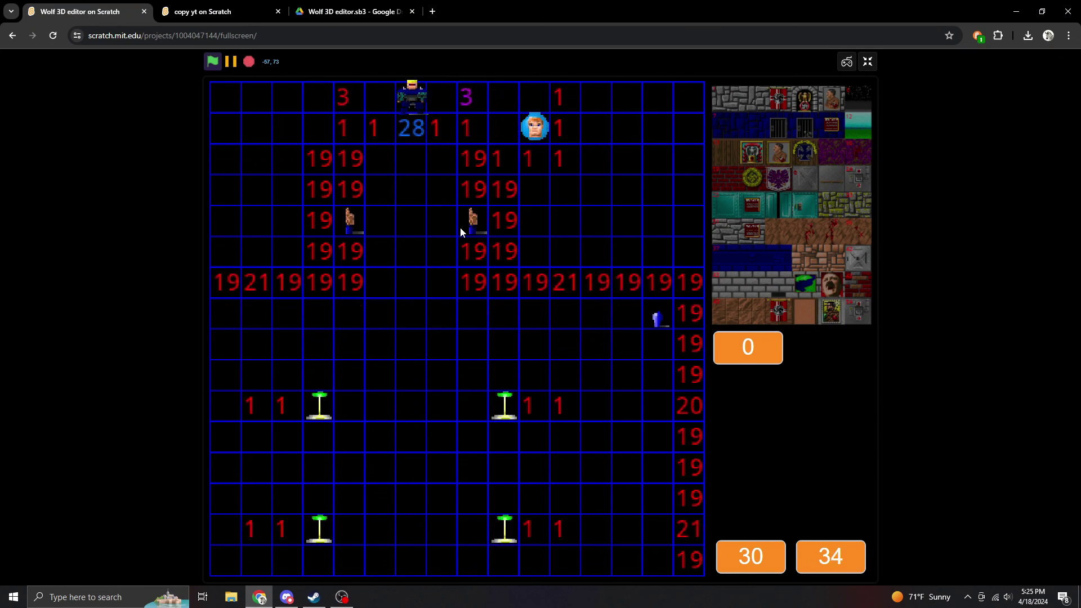
{"action": "scroll", "coordinate": [460, 231], "scroll_direction": "down", "scroll_amount": 20}
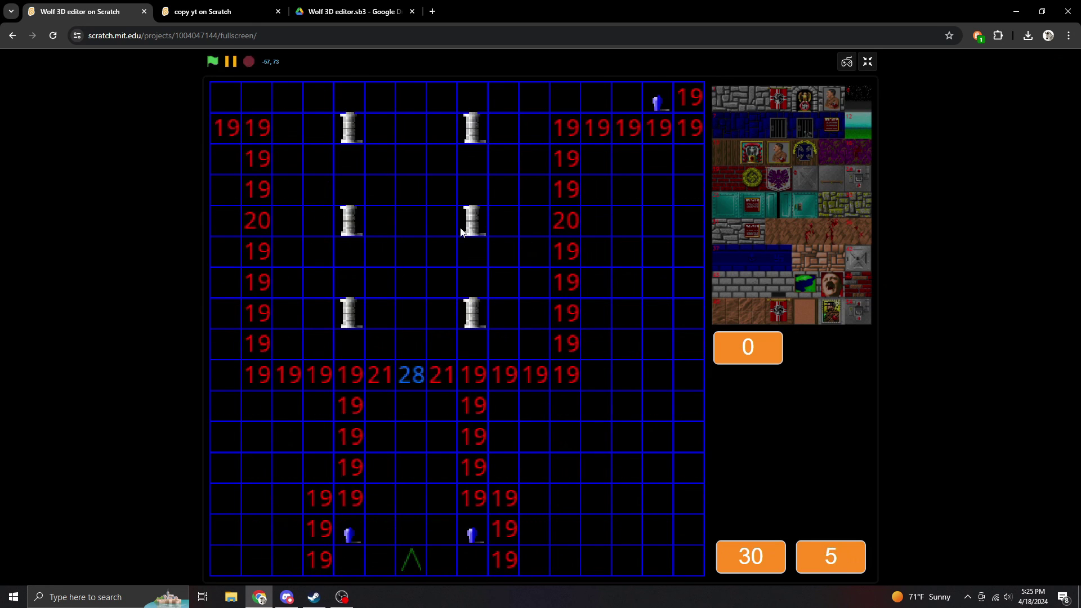